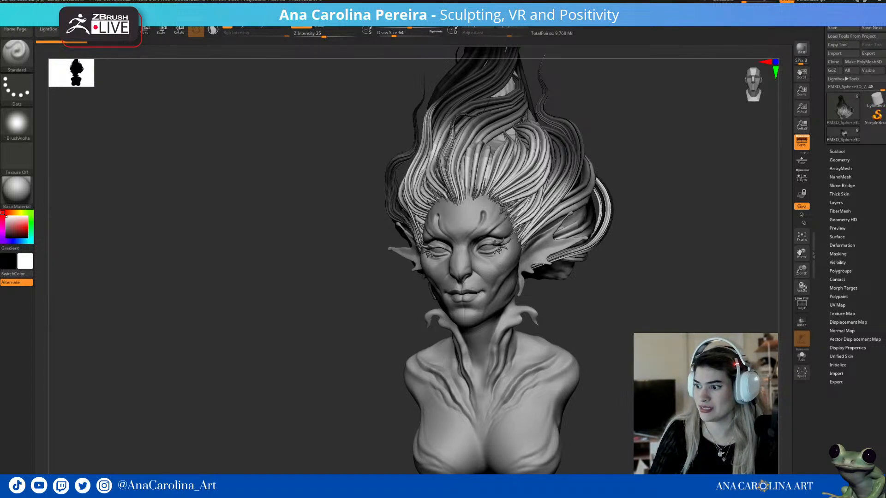
- Switch to YouTube, open the "Siggraph 2023 // Day 2" video and seek in full screen to the mermaid demo around 3:04:43
{"action": "left_click_drag", "start_coordinate": [885, 56], "coordinate": [411, 1]}
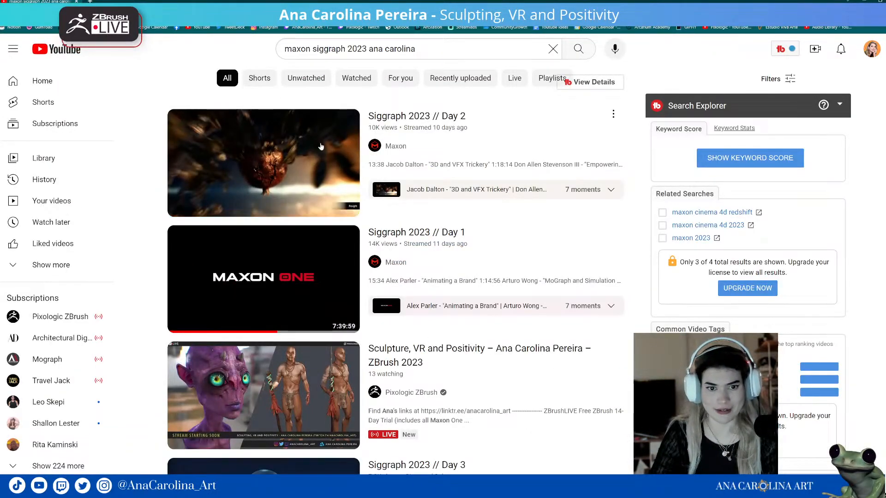
{"action": "left_click", "coordinate": [277, 184]}
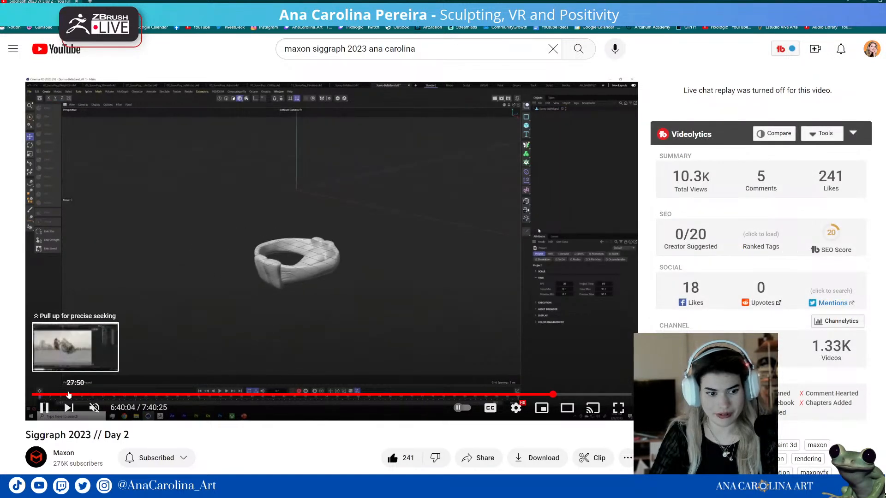
{"action": "left_click", "coordinate": [206, 394]}
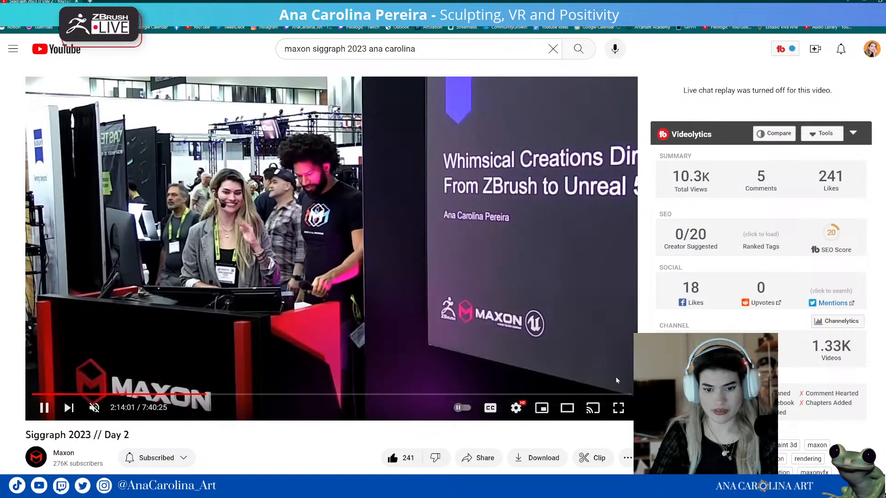
{"action": "scroll", "coordinate": [385, 364], "scroll_direction": "down", "scroll_amount": 1}
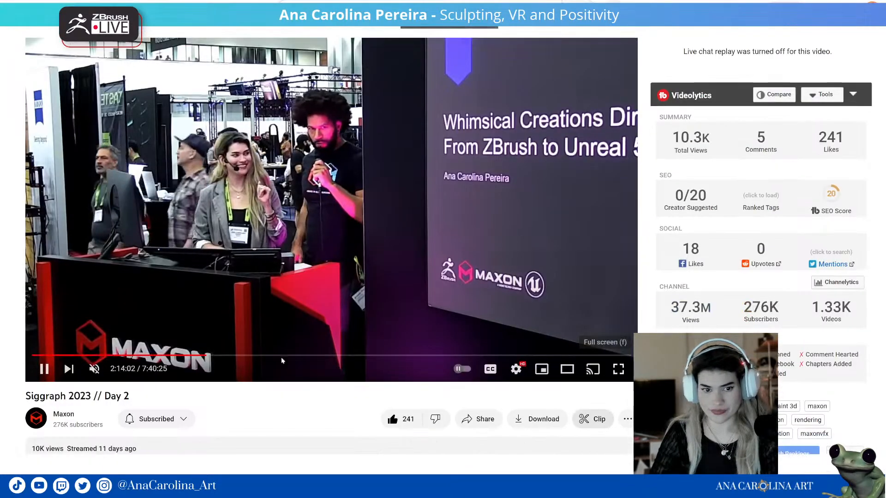
{"action": "double_click", "coordinate": [385, 364]}
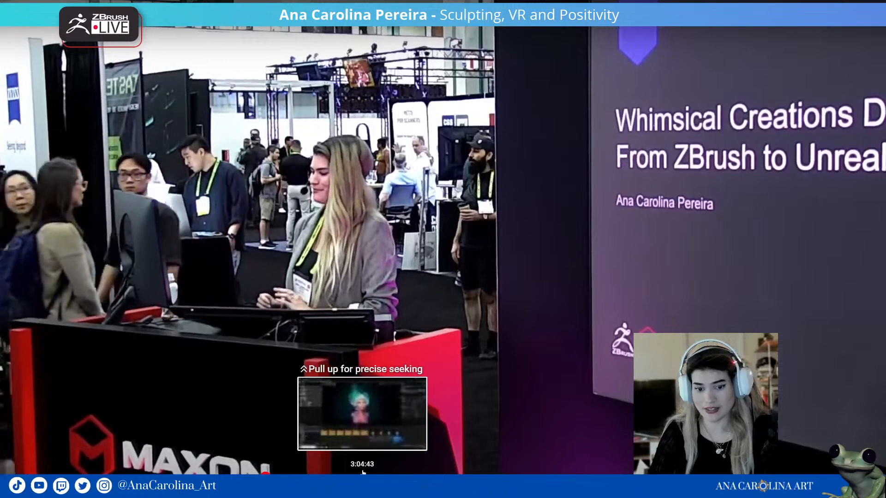
{"action": "left_click", "coordinate": [362, 472]}
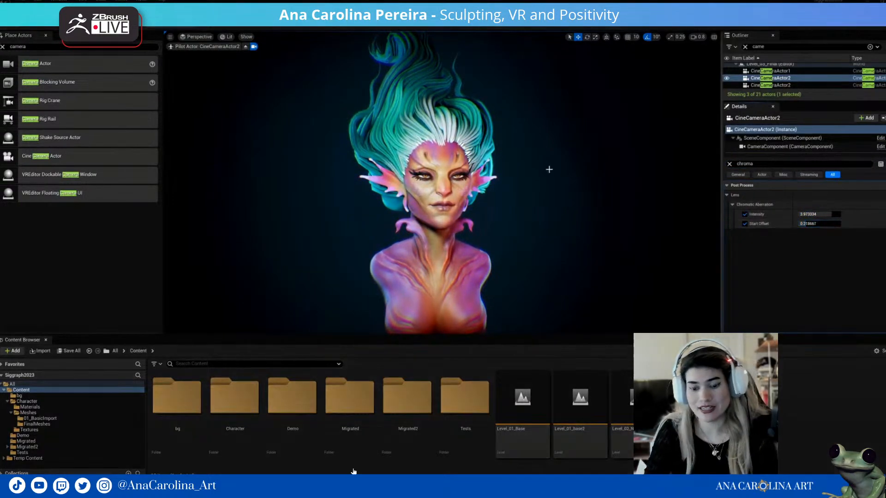
{"action": "left_click", "coordinate": [731, 164]}
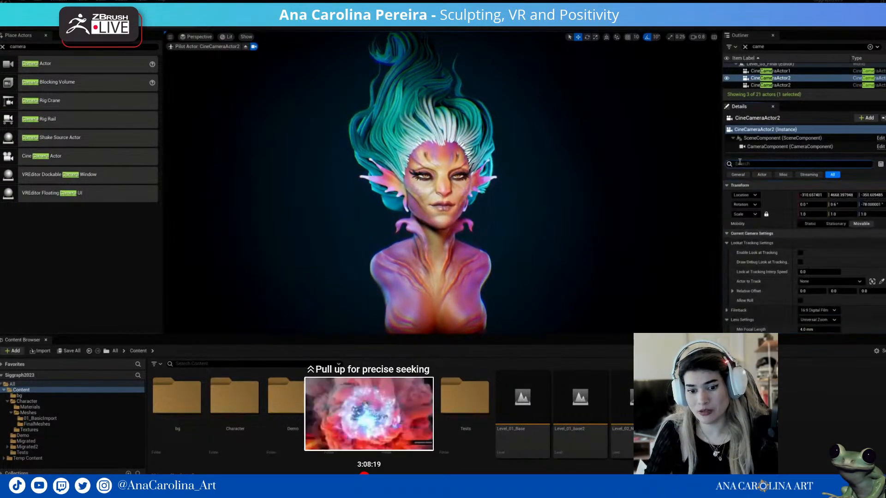
{"action": "left_click", "coordinate": [741, 163]}
{"action": "type", "text": "bloom"}
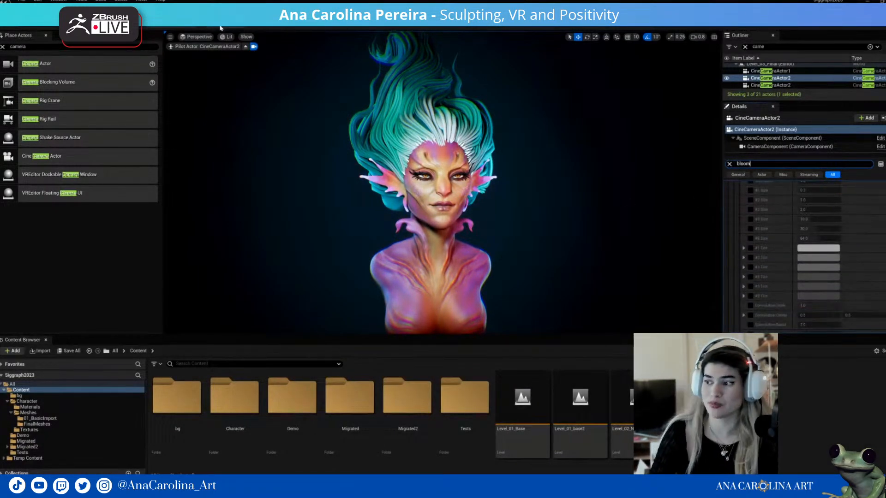
{"action": "left_click", "coordinate": [172, 36]}
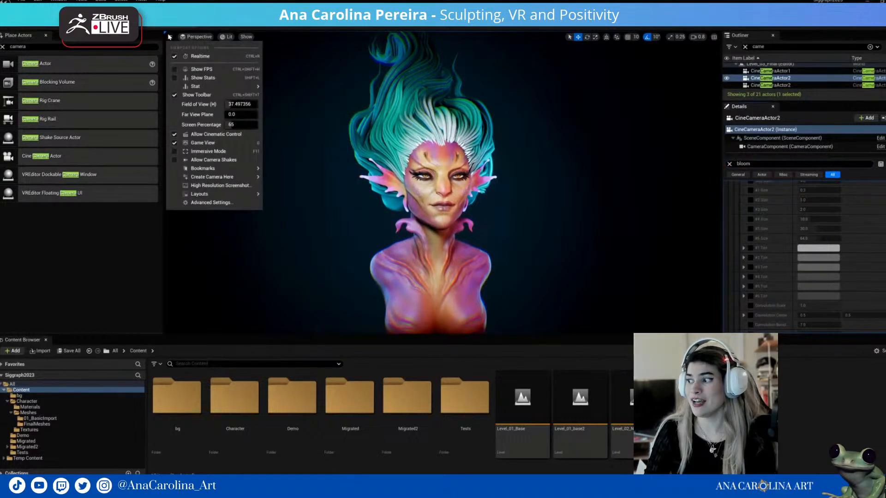
{"action": "left_click", "coordinate": [217, 185]}
{"action": "left_click", "coordinate": [525, 292]}
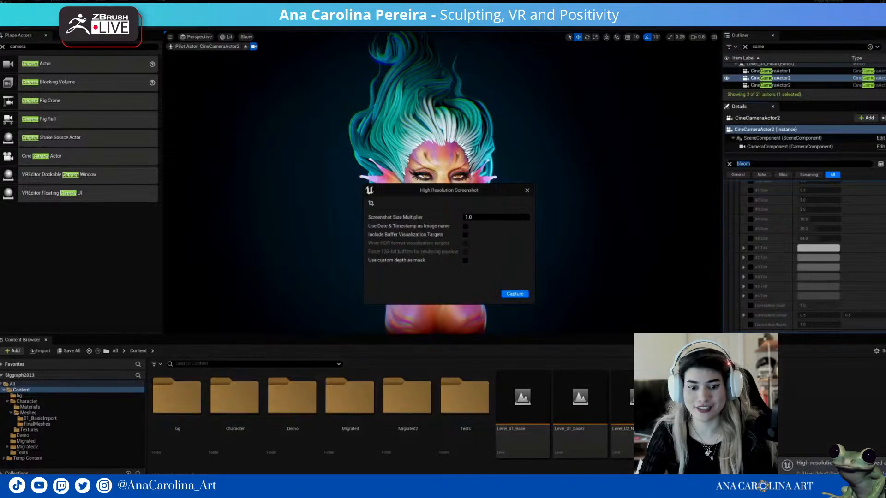
{"action": "left_click", "coordinate": [822, 473]}
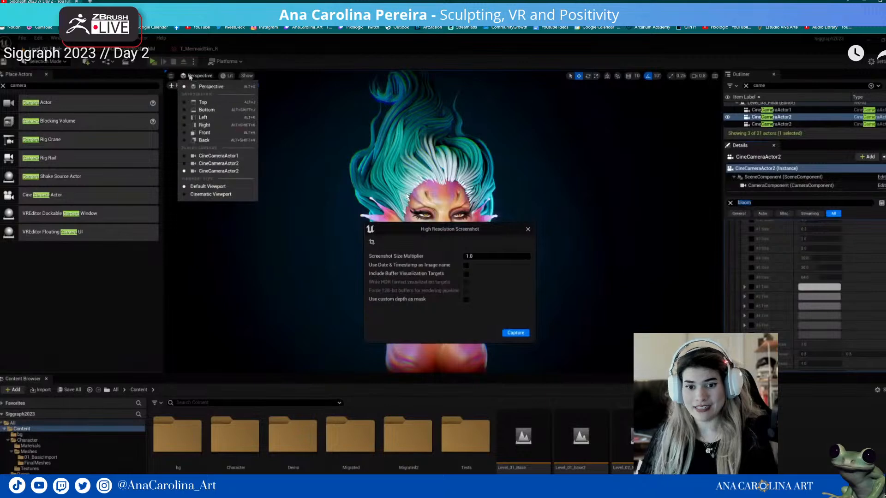
- Leave the full-screen talk, pause it and switch back to ZBrush
{"action": "key", "text": "Escape"}
{"action": "left_click", "coordinate": [349, 214]}
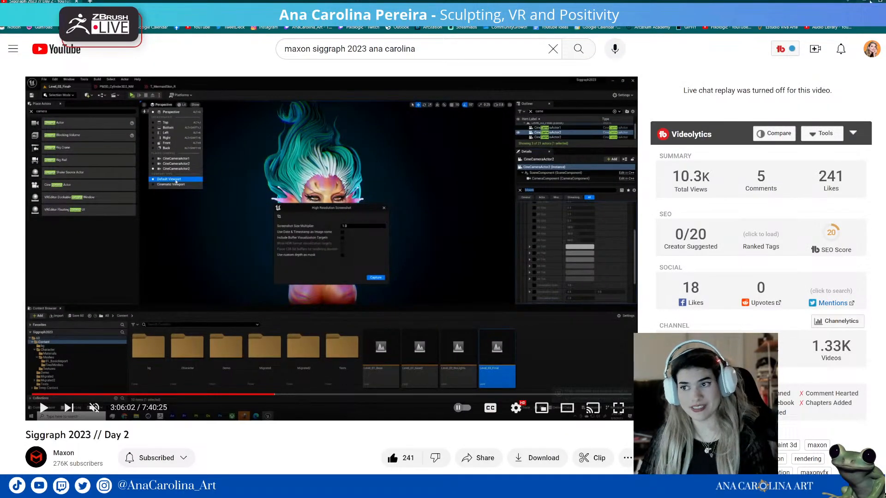
{"action": "left_click", "coordinate": [871, 2]}
- Make the bust's body subtool active by picking it at the ear fin
{"action": "left_click_drag", "start_coordinate": [599, 134], "coordinate": [610, 184]}
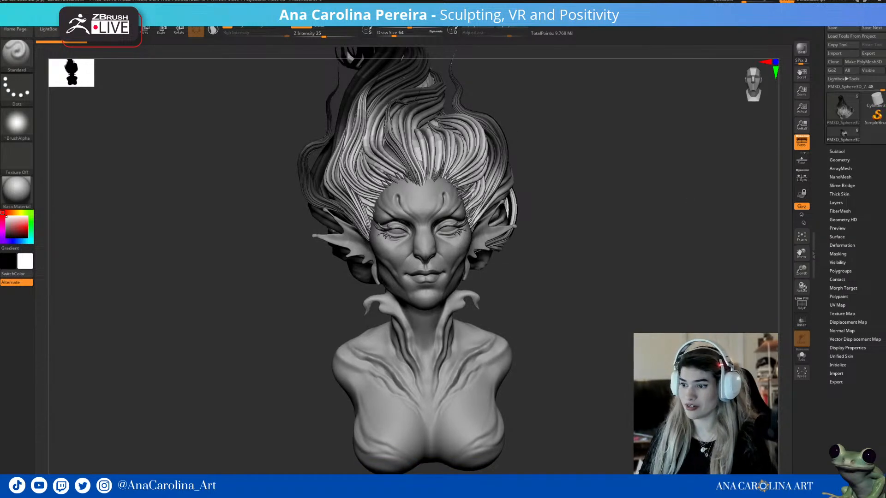
{"action": "left_click_drag", "start_coordinate": [629, 251], "coordinate": [595, 313]}
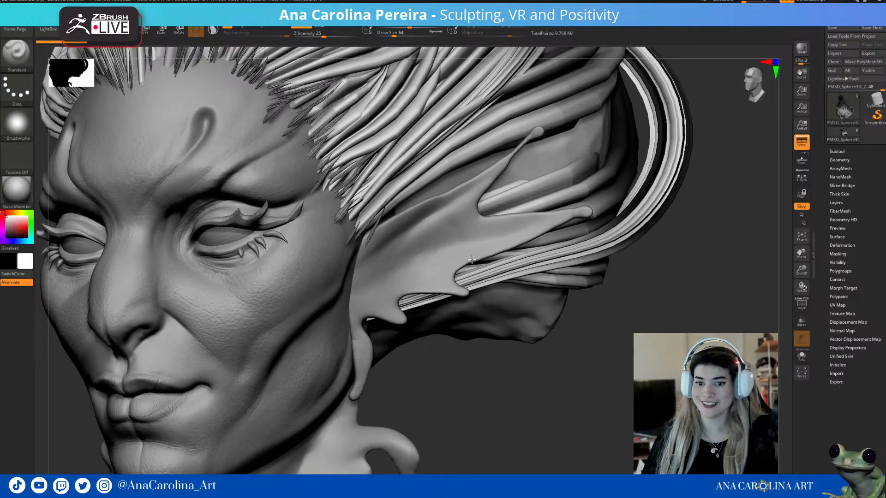
{"action": "left_click", "coordinate": [472, 260], "text": "alt"}
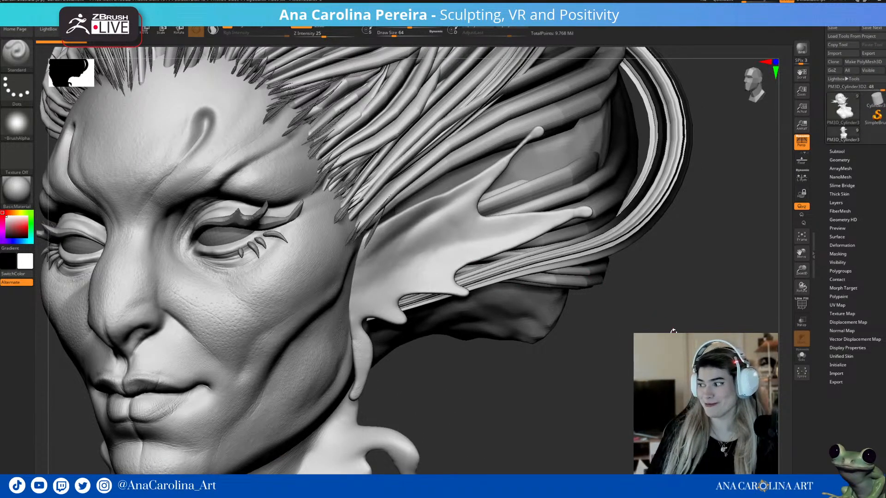
{"action": "left_click_drag", "start_coordinate": [617, 328], "coordinate": [588, 431]}
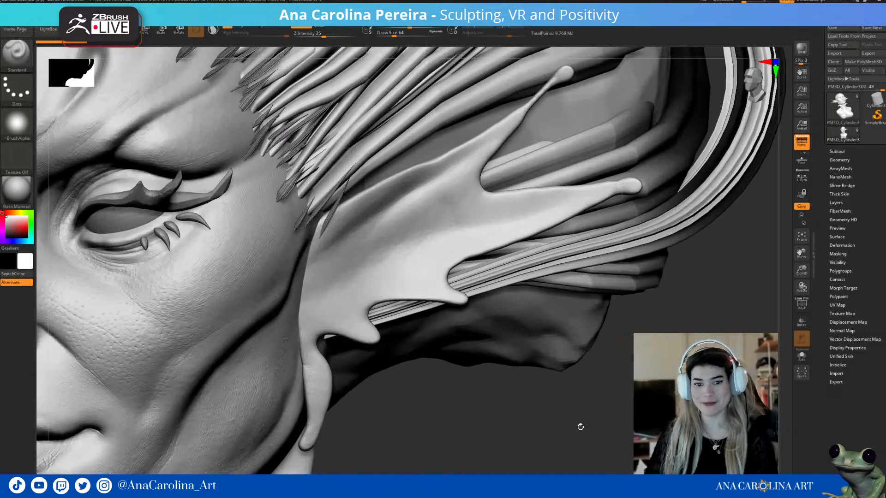
{"action": "mouse_move", "coordinate": [509, 398]}
{"action": "left_mouse_down"}
{"action": "mouse_move", "coordinate": [518, 422]}
{"action": "mouse_move", "coordinate": [352, 194]}
{"action": "left_mouse_up"}
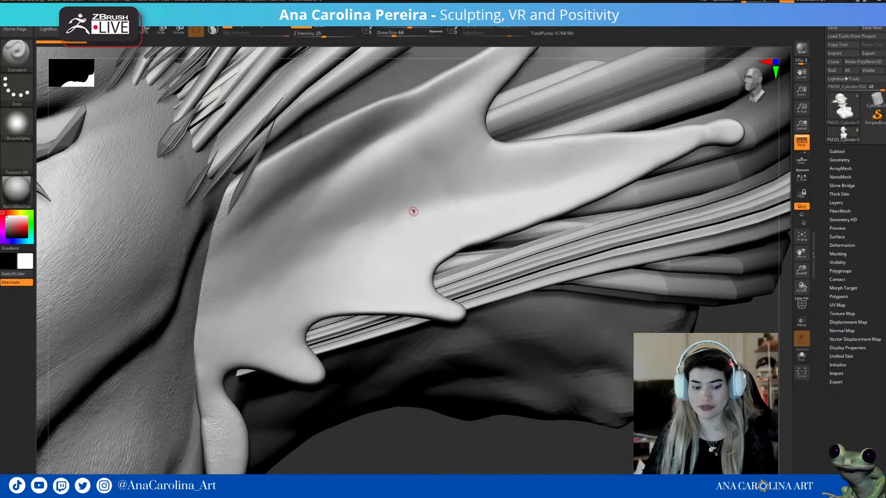
- Examine the mermaid bust's ear fins, face and collar from several angles, comparing lower and higher subdivision levels
{"action": "mouse_move", "coordinate": [523, 449]}
{"action": "left_mouse_down"}
{"action": "mouse_move", "coordinate": [508, 440]}
{"action": "mouse_move", "coordinate": [513, 432]}
{"action": "mouse_move", "coordinate": [526, 447]}
{"action": "mouse_move", "coordinate": [514, 437]}
{"action": "left_mouse_up"}
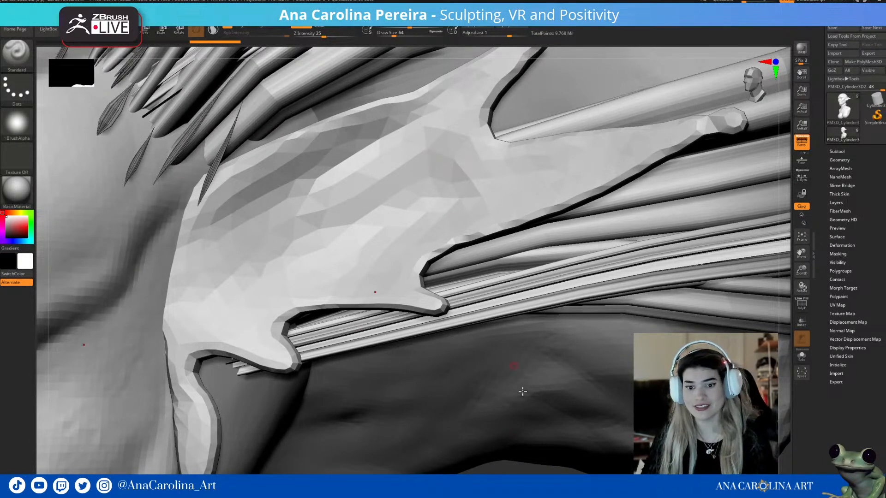
{"action": "left_click_drag", "start_coordinate": [546, 472], "coordinate": [573, 463]}
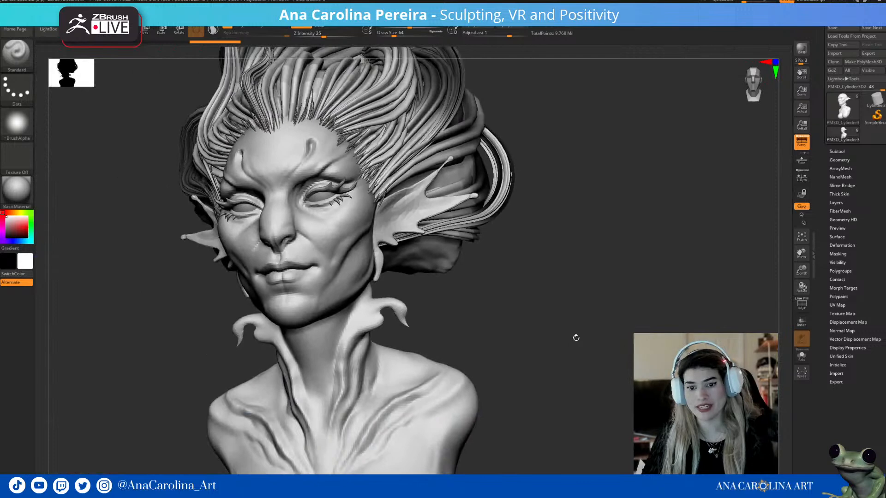
{"action": "left_click_drag", "start_coordinate": [576, 336], "coordinate": [578, 264]}
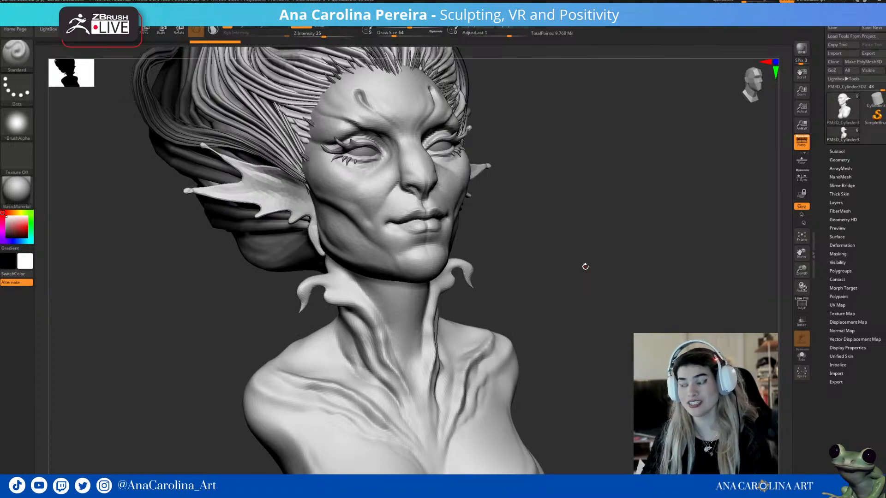
{"action": "left_click_drag", "start_coordinate": [584, 263], "coordinate": [572, 293], "text": "shift"}
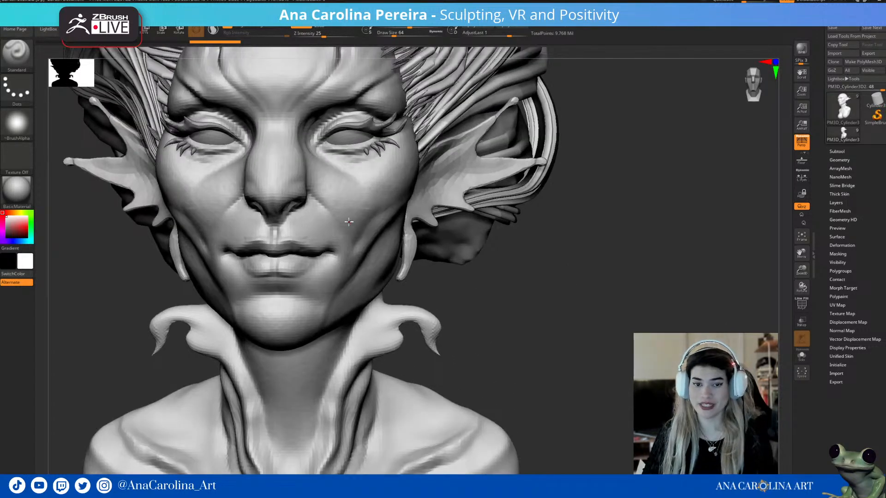
{"action": "left_click_drag", "start_coordinate": [574, 359], "coordinate": [542, 357]}
{"action": "left_click_drag", "start_coordinate": [613, 371], "coordinate": [671, 438], "text": "alt"}
{"action": "left_click_drag", "start_coordinate": [609, 391], "coordinate": [503, 461]}
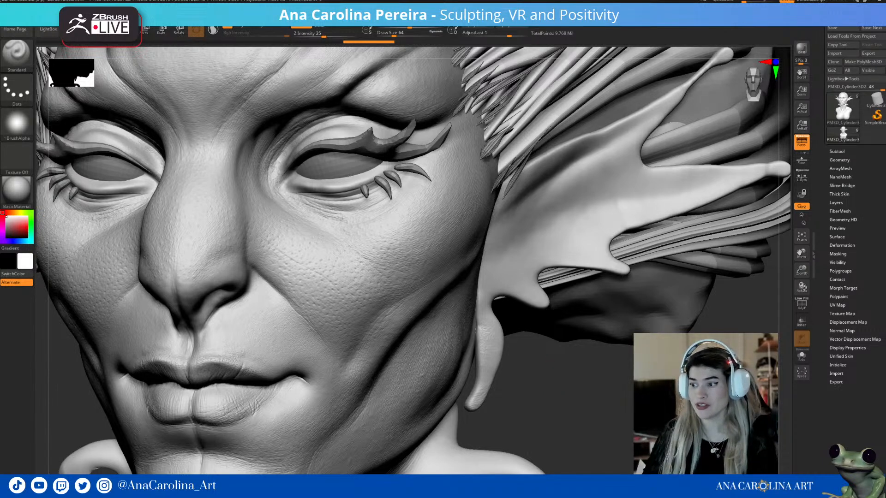
- Open the Downloads folder in File Explorer and bring the rendered mermaid image on screen in the image viewer
{"action": "key", "text": "super+e"}
{"action": "left_click", "coordinate": [489, 215]}
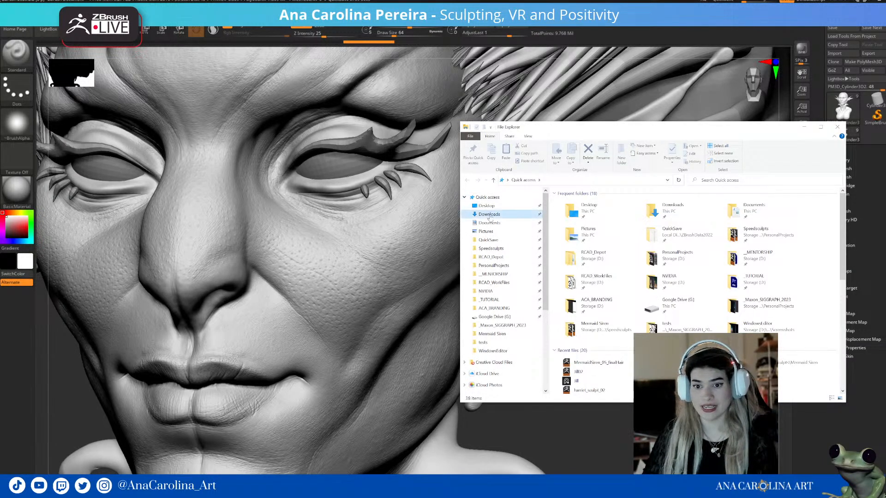
{"action": "left_click_drag", "start_coordinate": [610, 128], "coordinate": [885, 129]}
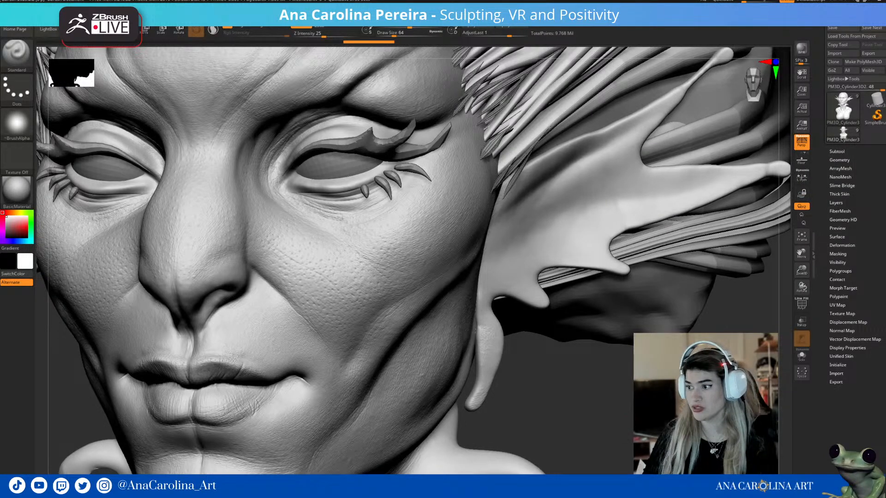
{"action": "left_click_drag", "start_coordinate": [885, 134], "coordinate": [351, 1]}
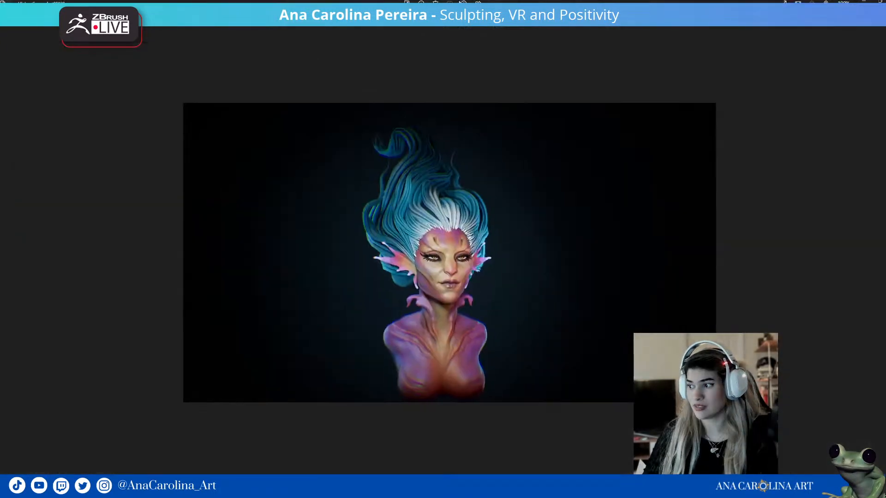
- Examine the rendered mermaid's face and pointed ear fin in close-up
{"action": "scroll", "coordinate": [442, 309], "scroll_direction": "up", "scroll_amount": 2}
{"action": "scroll", "coordinate": [442, 309], "scroll_direction": "up", "scroll_amount": 3}
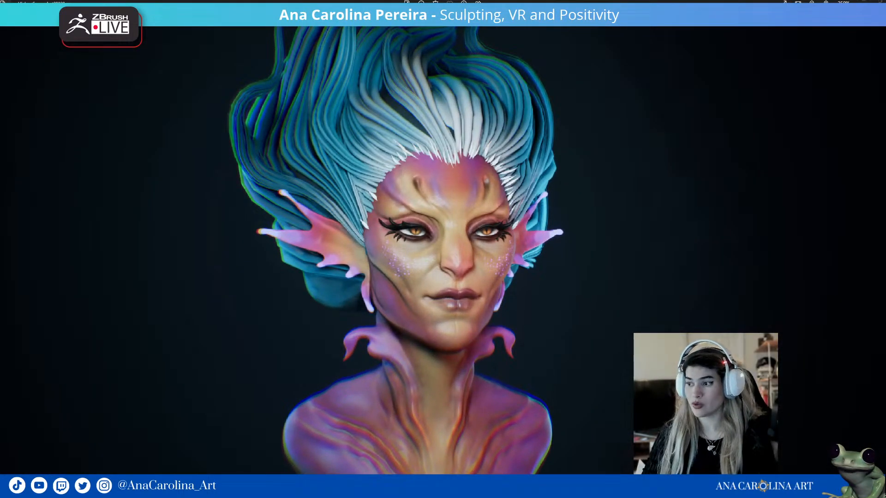
{"action": "scroll", "coordinate": [286, 109], "scroll_direction": "up", "scroll_amount": 3}
{"action": "scroll", "coordinate": [383, 184], "scroll_direction": "up", "scroll_amount": 2}
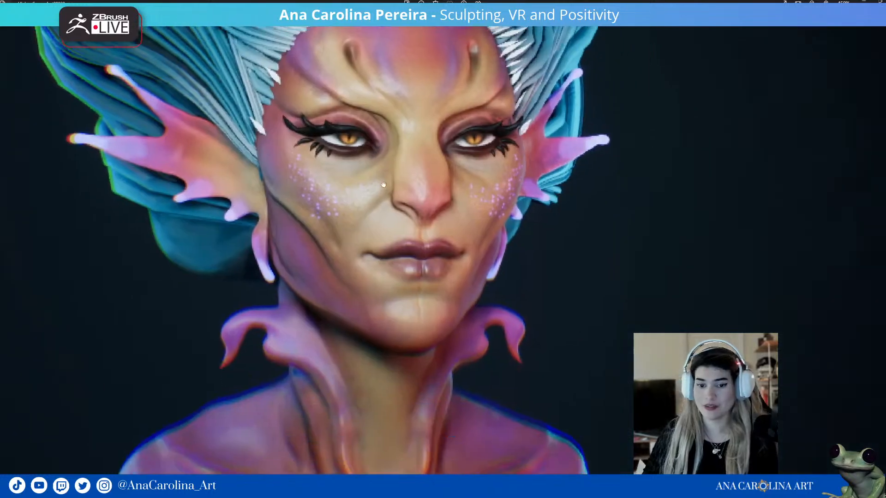
{"action": "left_click_drag", "start_coordinate": [383, 184], "coordinate": [470, 198]}
{"action": "scroll", "coordinate": [237, 196], "scroll_direction": "up", "scroll_amount": 6}
{"action": "left_click_drag", "start_coordinate": [242, 127], "coordinate": [381, 251]}
{"action": "scroll", "coordinate": [381, 251], "scroll_direction": "up", "scroll_amount": 1}
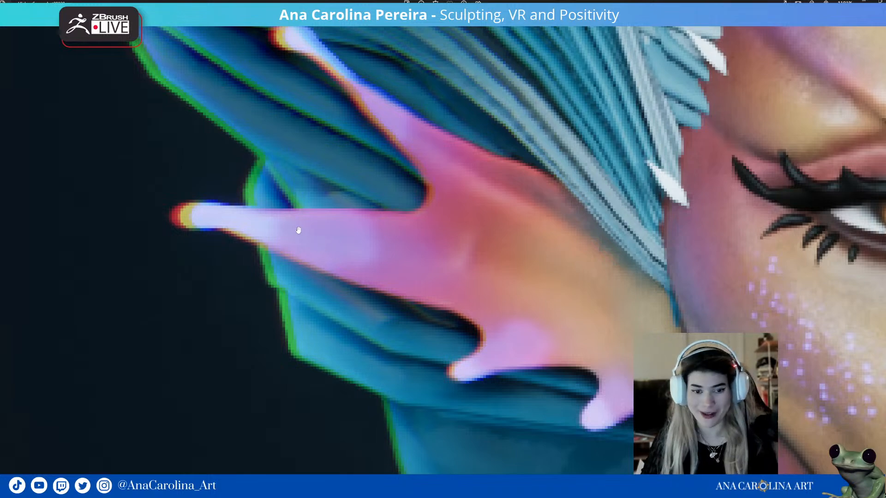
- Examine the painted eyes, nose, lips and cheek freckles across the render in close-up
{"action": "mouse_move", "coordinate": [373, 119]}
{"action": "left_mouse_down"}
{"action": "mouse_move", "coordinate": [281, 124]}
{"action": "mouse_move", "coordinate": [254, 138]}
{"action": "left_mouse_up"}
{"action": "left_click_drag", "start_coordinate": [699, 303], "coordinate": [520, 201]}
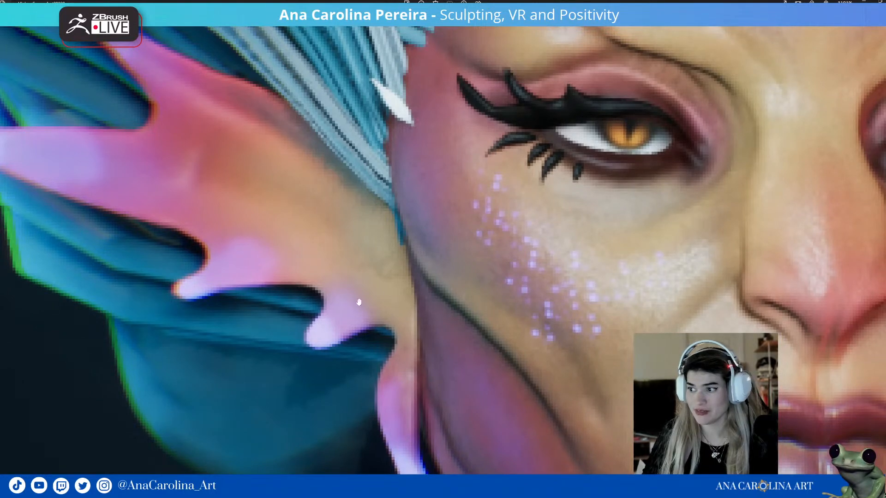
{"action": "mouse_move", "coordinate": [358, 292]}
{"action": "left_mouse_down"}
{"action": "mouse_move", "coordinate": [319, 330]}
{"action": "mouse_move", "coordinate": [341, 323]}
{"action": "mouse_move", "coordinate": [18, 316]}
{"action": "left_mouse_up"}
{"action": "left_click_drag", "start_coordinate": [284, 271], "coordinate": [101, 224]}
{"action": "mouse_move", "coordinate": [292, 297]}
{"action": "left_mouse_down"}
{"action": "mouse_move", "coordinate": [273, 196]}
{"action": "mouse_move", "coordinate": [302, 326]}
{"action": "left_mouse_up"}
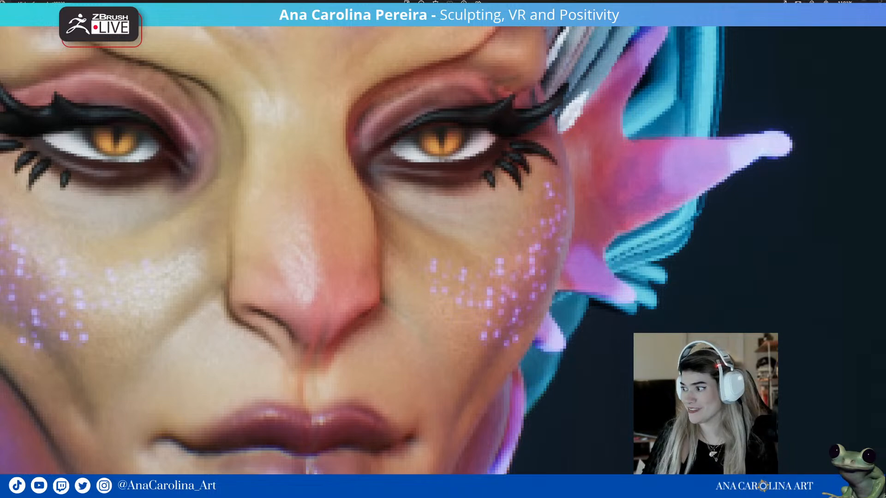
{"action": "left_click_drag", "start_coordinate": [716, 336], "coordinate": [729, 283]}
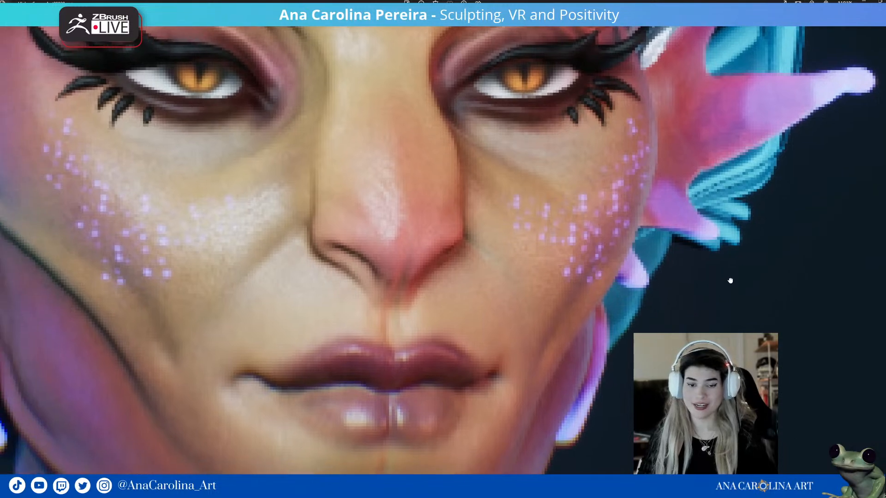
- Examine the full mermaid render from hair to chest, and switch back to the sculpt in ZBrush
{"action": "scroll", "coordinate": [585, 248], "scroll_direction": "down", "scroll_amount": 2}
{"action": "scroll", "coordinate": [584, 247], "scroll_direction": "down", "scroll_amount": 3}
{"action": "scroll", "coordinate": [584, 248], "scroll_direction": "down", "scroll_amount": 3}
{"action": "mouse_move", "coordinate": [588, 283]}
{"action": "left_mouse_down"}
{"action": "mouse_move", "coordinate": [535, 76]}
{"action": "mouse_move", "coordinate": [537, 243]}
{"action": "mouse_move", "coordinate": [520, 266]}
{"action": "left_mouse_up"}
{"action": "scroll", "coordinate": [508, 305], "scroll_direction": "down", "scroll_amount": 3}
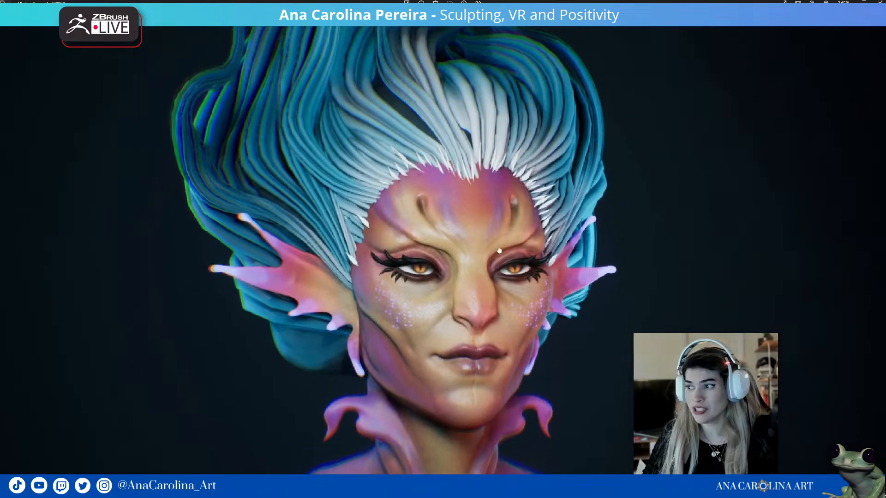
{"action": "scroll", "coordinate": [507, 305], "scroll_direction": "down", "scroll_amount": 2}
{"action": "left_click_drag", "start_coordinate": [518, 302], "coordinate": [497, 226]}
{"action": "scroll", "coordinate": [497, 226], "scroll_direction": "down", "scroll_amount": 2}
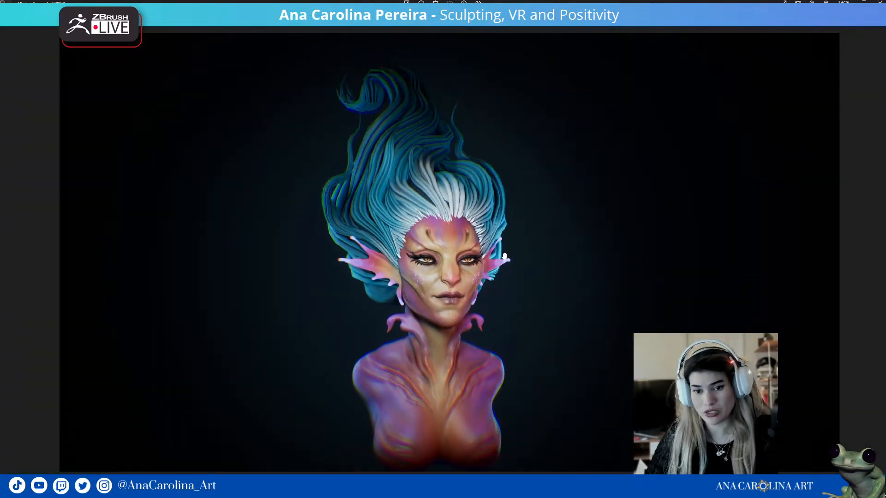
{"action": "scroll", "coordinate": [479, 279], "scroll_direction": "up", "scroll_amount": 2}
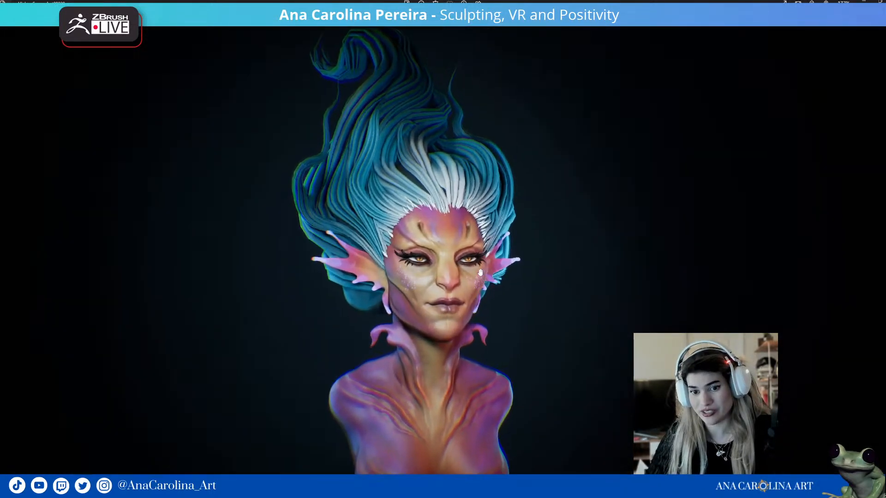
{"action": "left_click", "coordinate": [864, 2]}
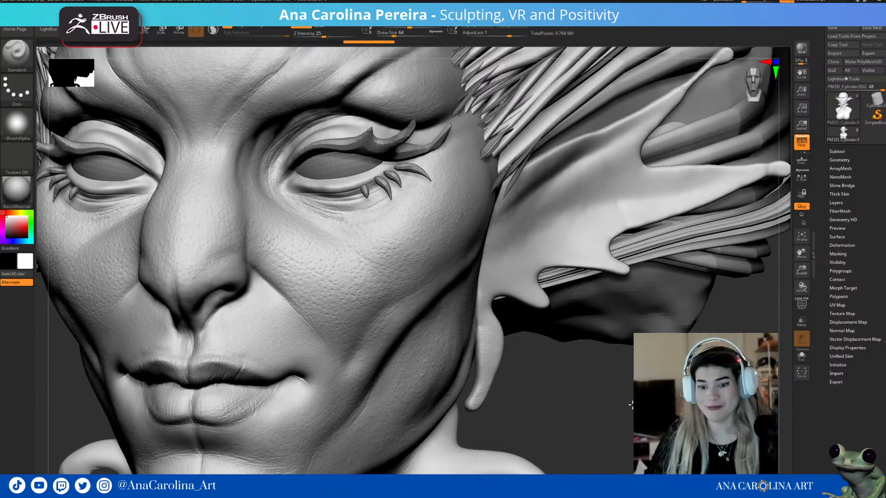
- Frame the mermaid's head, bring up the empty PureRef canvas beside it and load a saved scene of reference images
{"action": "mouse_move", "coordinate": [626, 409]}
{"action": "left_mouse_down"}
{"action": "mouse_move", "coordinate": [594, 384]}
{"action": "mouse_move", "coordinate": [576, 335]}
{"action": "left_mouse_up"}
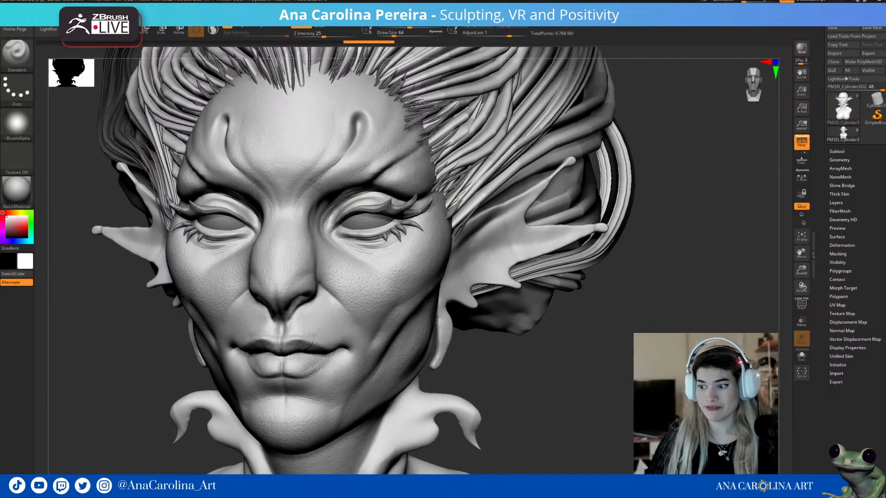
{"action": "left_click_drag", "start_coordinate": [144, 329], "coordinate": [126, 332]}
{"action": "right_click", "coordinate": [126, 332]}
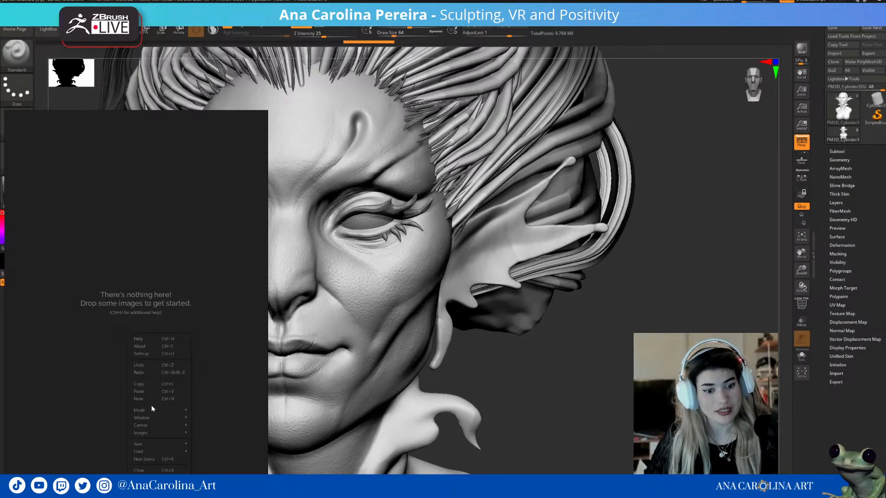
{"action": "mouse_move", "coordinate": [178, 450]}
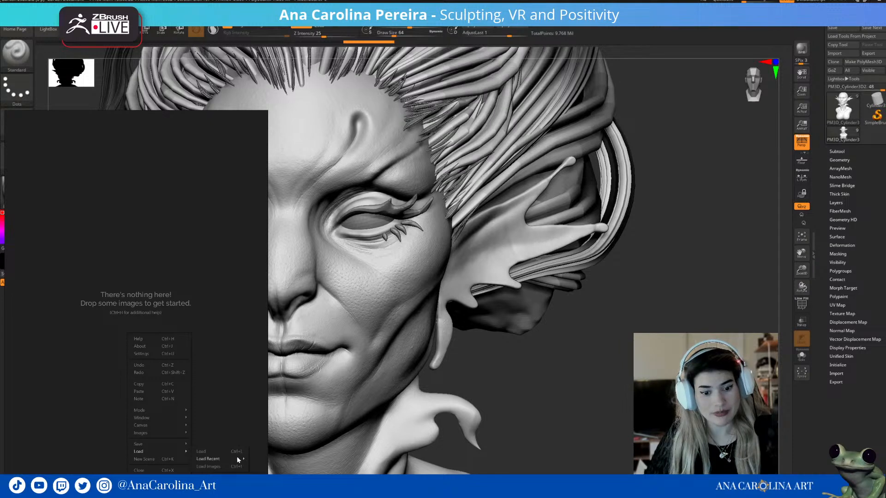
{"action": "mouse_move", "coordinate": [238, 458]}
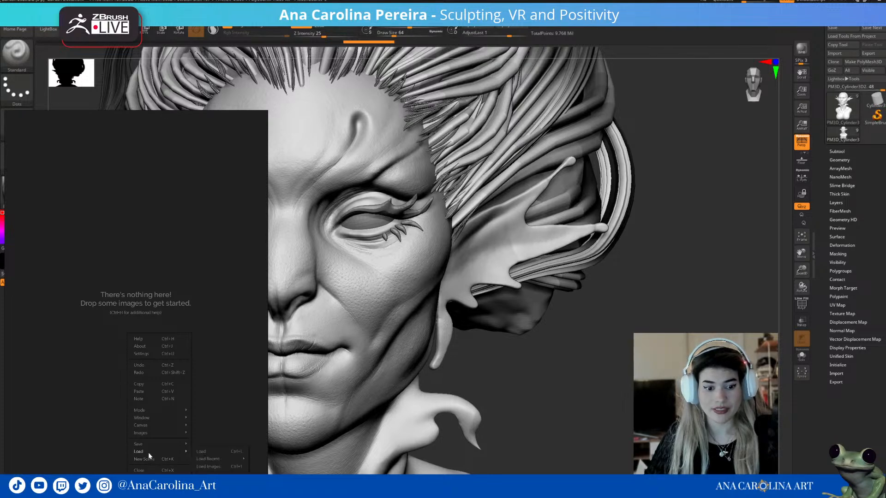
{"action": "left_click", "coordinate": [234, 453]}
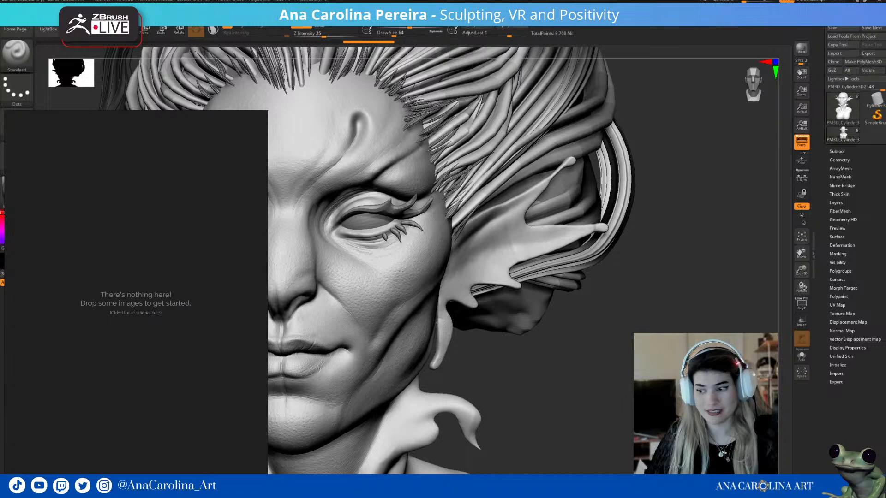
- Examine the fantasy creature references in close-up, including the dark horned heads and the green forest creature
{"action": "scroll", "coordinate": [254, 327], "scroll_direction": "down", "scroll_amount": 3}
{"action": "middle_click_drag", "start_coordinate": [245, 328], "coordinate": [106, 274]}
{"action": "scroll", "coordinate": [110, 253], "scroll_direction": "down", "scroll_amount": 1}
{"action": "scroll", "coordinate": [95, 207], "scroll_direction": "up", "scroll_amount": 6}
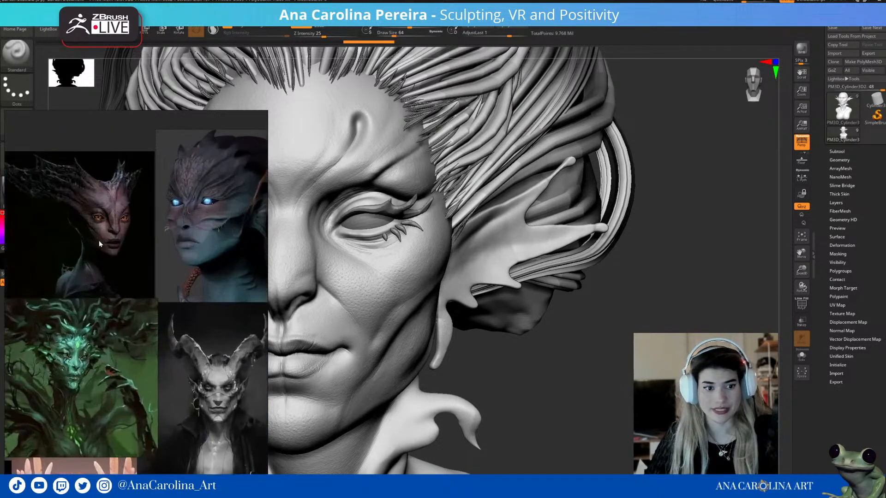
{"action": "middle_click_drag", "start_coordinate": [95, 203], "coordinate": [217, 133]}
{"action": "middle_click_drag", "start_coordinate": [110, 280], "coordinate": [194, 265]}
{"action": "scroll", "coordinate": [854, 205], "scroll_direction": "down", "scroll_amount": 1}
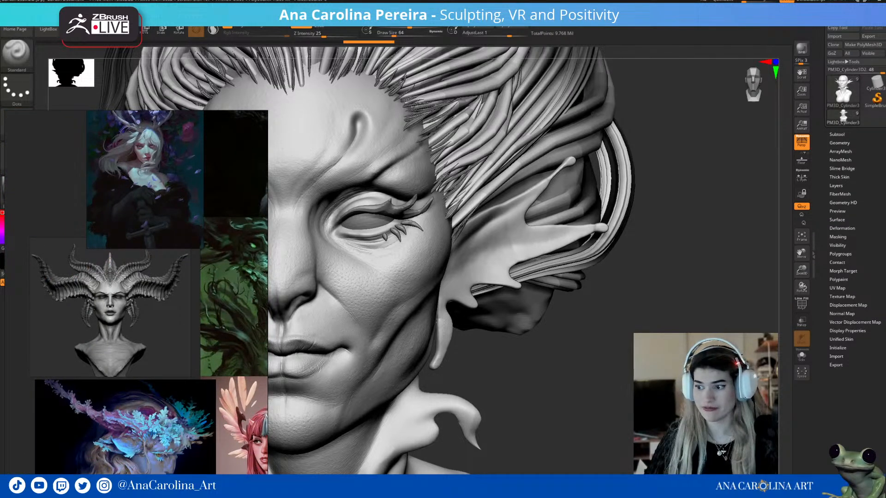
{"action": "scroll", "coordinate": [148, 296], "scroll_direction": "down", "scroll_amount": 2}
{"action": "middle_click_drag", "start_coordinate": [224, 273], "coordinate": [202, 431]}
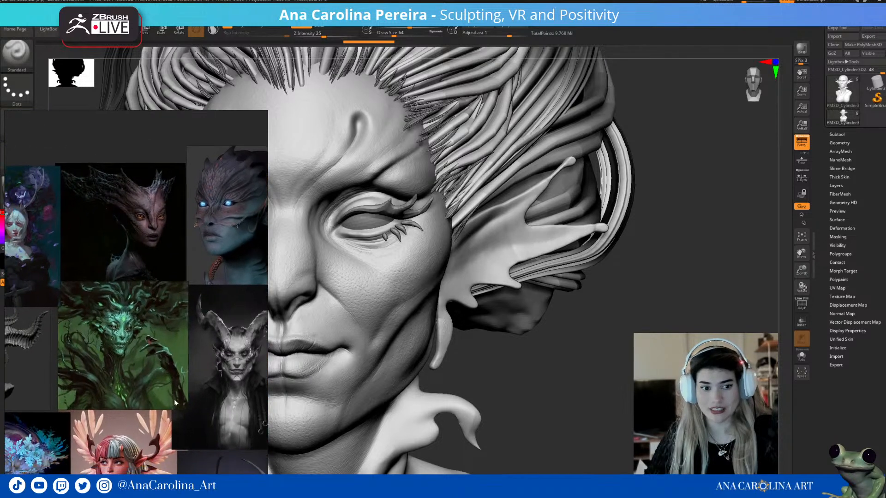
{"action": "scroll", "coordinate": [175, 375], "scroll_direction": "up", "scroll_amount": 2}
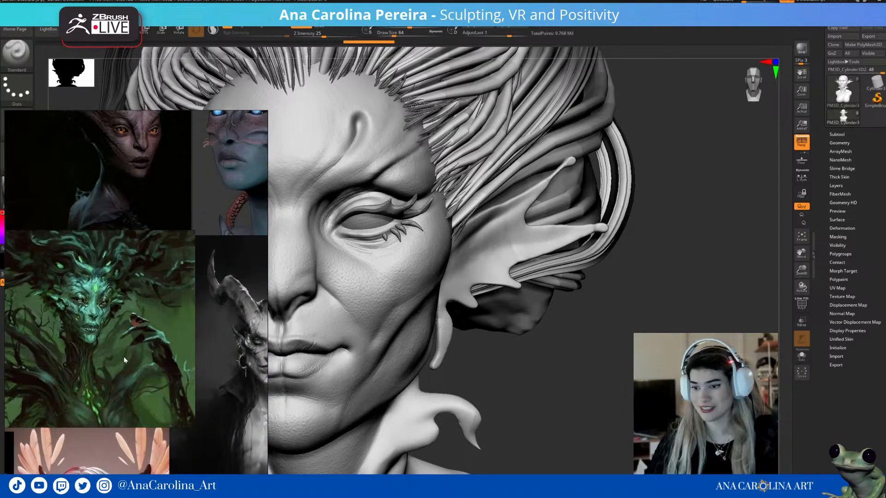
{"action": "middle_click_drag", "start_coordinate": [124, 363], "coordinate": [288, 257]}
- Frame the mermaid bust beside the complete reference board and compare the overall designs
{"action": "mouse_move", "coordinate": [435, 349]}
{"action": "right_mouse_down"}
{"action": "mouse_move", "coordinate": [595, 383]}
{"action": "mouse_move", "coordinate": [560, 408]}
{"action": "mouse_move", "coordinate": [520, 277]}
{"action": "mouse_move", "coordinate": [520, 150]}
{"action": "mouse_move", "coordinate": [507, 208]}
{"action": "right_mouse_up"}
{"action": "key", "text": "f"}
{"action": "scroll", "coordinate": [103, 358], "scroll_direction": "down", "scroll_amount": 3}
{"action": "middle_click_drag", "start_coordinate": [102, 358], "coordinate": [66, 331]}
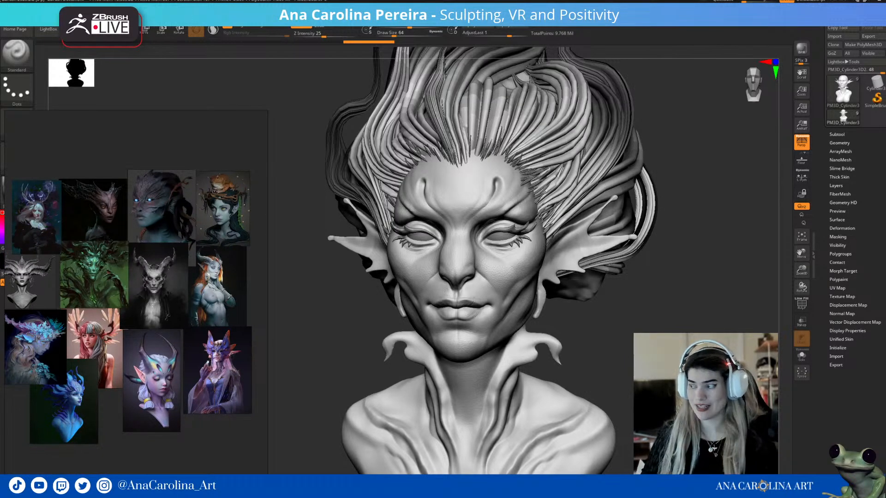
{"action": "right_click_drag", "start_coordinate": [575, 324], "coordinate": [649, 323]}
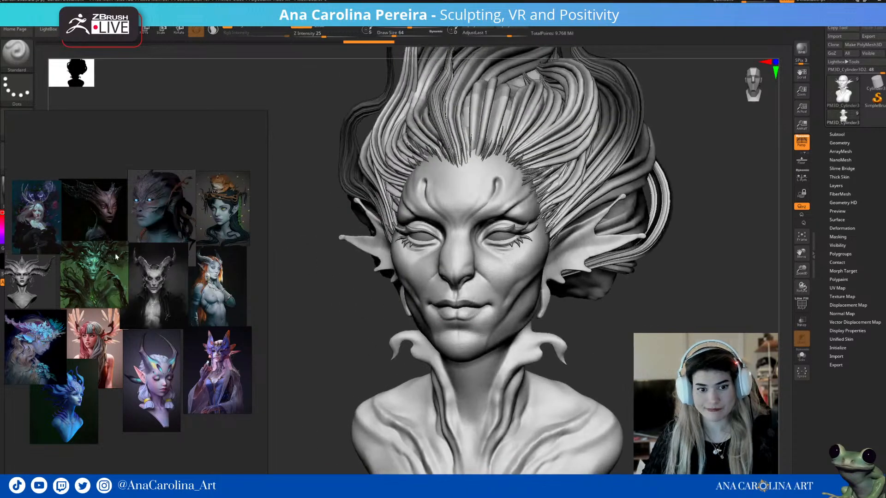
{"action": "scroll", "coordinate": [218, 181], "scroll_direction": "up", "scroll_amount": 2}
{"action": "scroll", "coordinate": [214, 350], "scroll_direction": "down", "scroll_amount": 3}
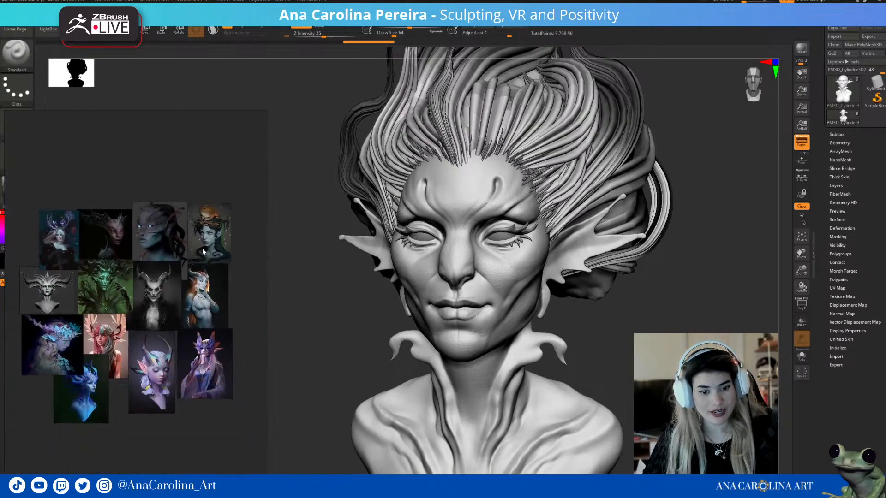
{"action": "scroll", "coordinate": [142, 394], "scroll_direction": "up", "scroll_amount": 3}
{"action": "scroll", "coordinate": [142, 394], "scroll_direction": "down", "scroll_amount": 2}
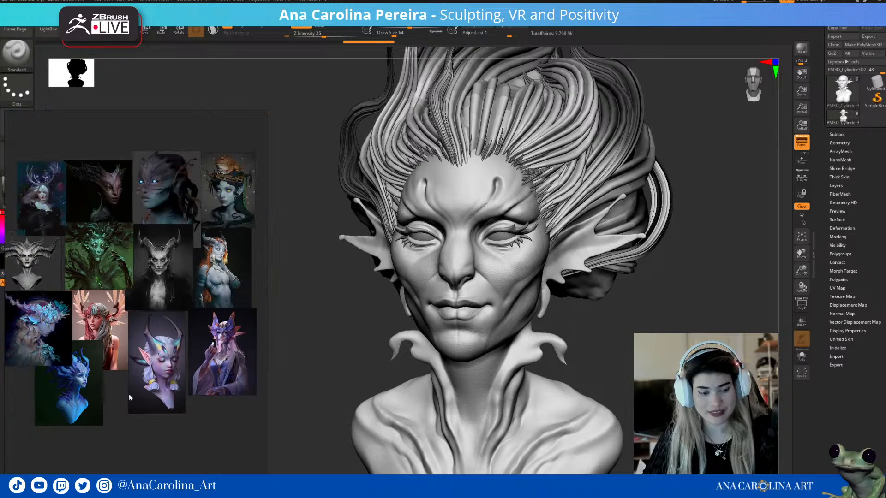
{"action": "right_click_drag", "start_coordinate": [367, 349], "coordinate": [333, 344]}
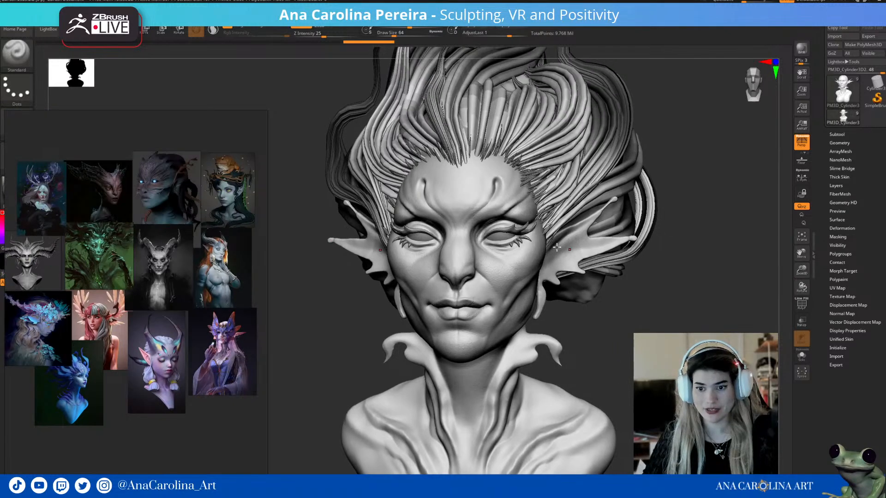
- Isolate the mermaid's ear fins, mask them and show the whole bust again
{"action": "left_click_drag", "start_coordinate": [743, 323], "coordinate": [586, 323]}
{"action": "left_click_drag", "start_coordinate": [635, 310], "coordinate": [640, 373], "text": "alt"}
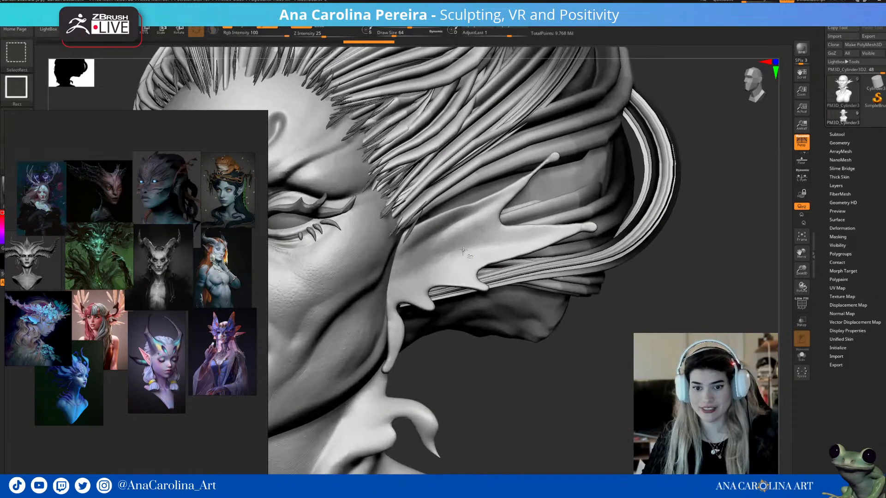
{"action": "left_click", "coordinate": [463, 256], "text": "ctrl+shift"}
{"action": "left_click_drag", "start_coordinate": [694, 99], "coordinate": [368, 428], "text": "ctrl+shift"}
{"action": "left_click", "coordinate": [516, 411], "text": "ctrl+shift"}
{"action": "mouse_move", "coordinate": [576, 392]}
{"action": "left_mouse_down", "text": "alt"}
{"action": "mouse_move", "coordinate": [572, 318]}
{"action": "mouse_move", "coordinate": [628, 318]}
{"action": "mouse_move", "coordinate": [573, 358]}
{"action": "left_mouse_up", "text": "alt"}
{"action": "mouse_move", "coordinate": [630, 346]}
{"action": "left_mouse_down"}
{"action": "mouse_move", "coordinate": [642, 346]}
{"action": "mouse_move", "coordinate": [633, 356]}
{"action": "left_mouse_up"}
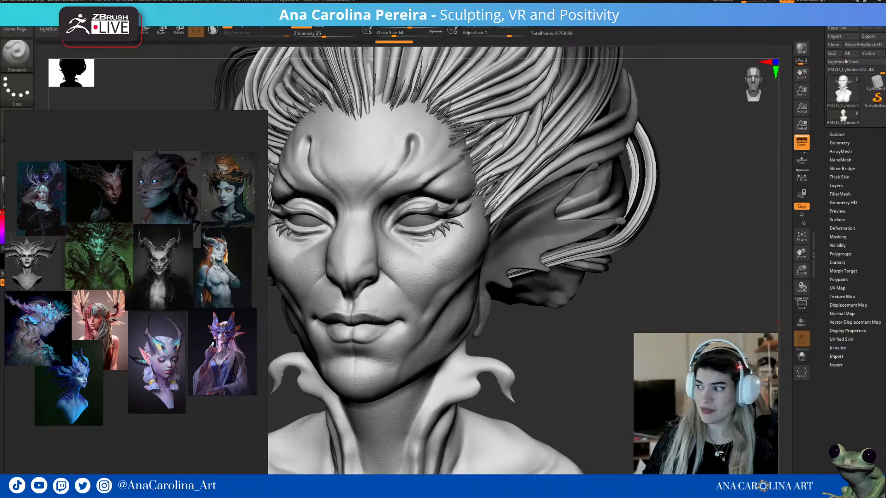
- Expand the Split options for the bust's subtool and clear the mask on the ear fins
{"action": "left_click_drag", "start_coordinate": [600, 286], "coordinate": [655, 323]}
{"action": "left_click", "coordinate": [837, 135]}
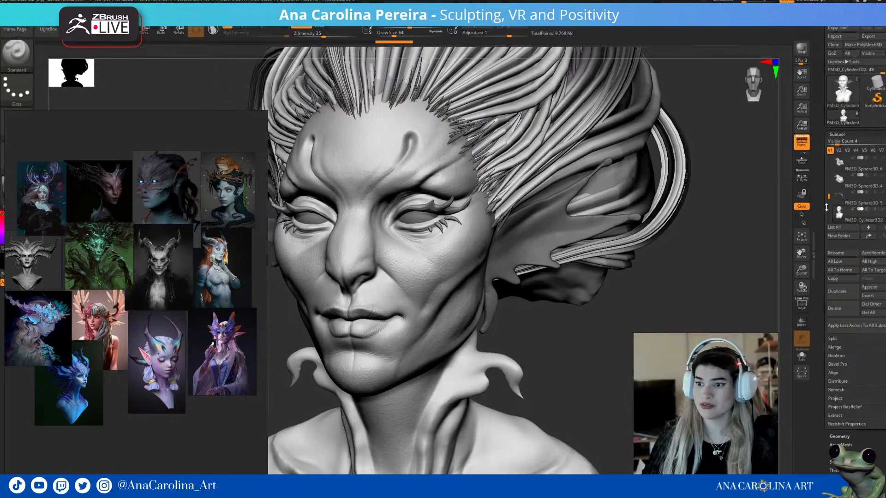
{"action": "left_click_drag", "start_coordinate": [830, 198], "coordinate": [830, 204]}
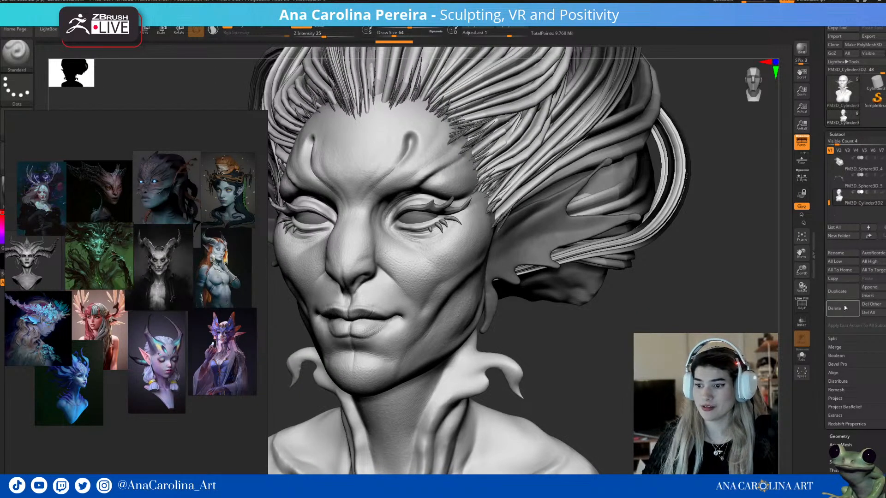
{"action": "left_click", "coordinate": [836, 340]}
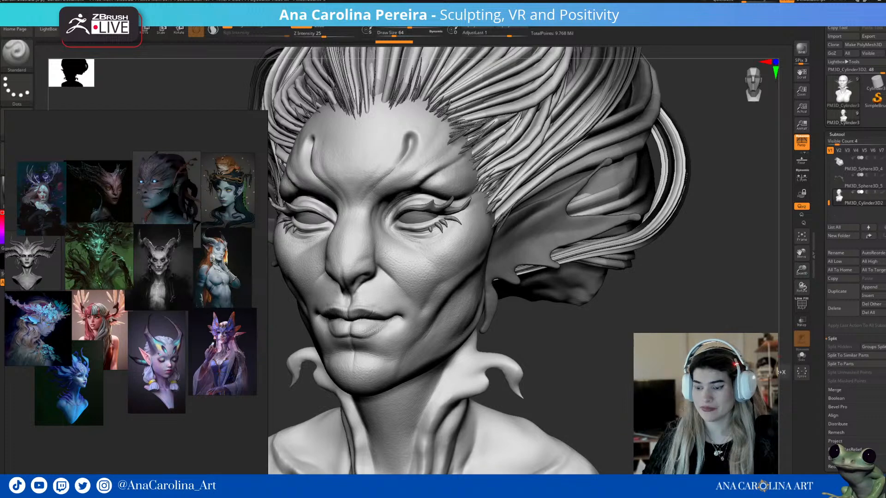
{"action": "left_click_drag", "start_coordinate": [623, 367], "coordinate": [627, 369]}
{"action": "key", "text": "ctrl"}
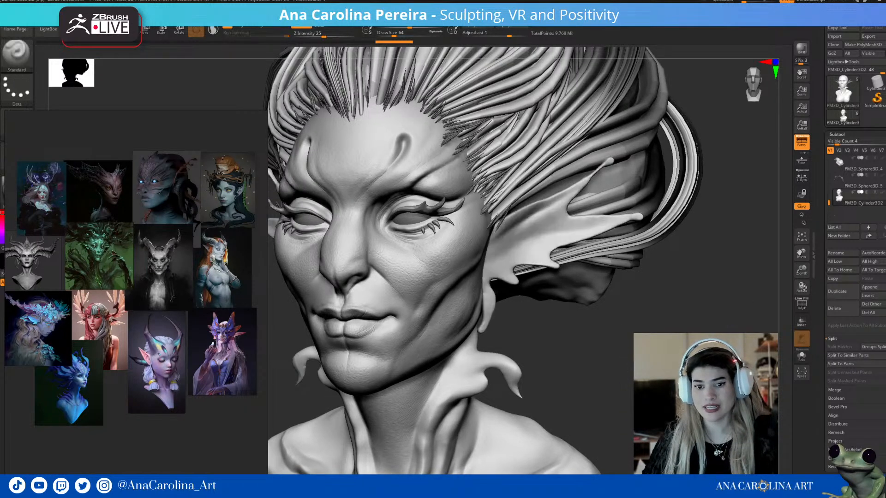
- Isolate and mask the ear fins again, and split the masked points into a separate subtool
{"action": "left_click", "coordinate": [584, 215], "text": "ctrl+shift"}
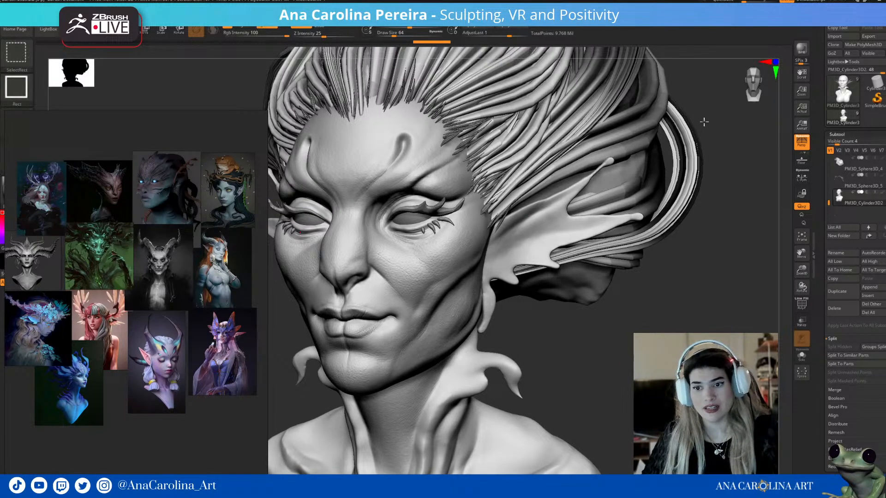
{"action": "left_click_drag", "start_coordinate": [718, 112], "coordinate": [483, 366], "text": "ctrl"}
{"action": "key", "text": "ctrl+shift"}
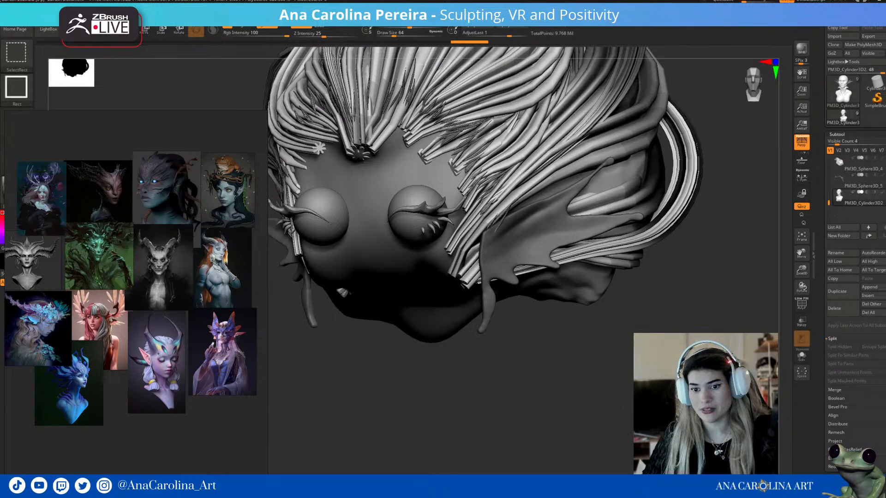
{"action": "left_click", "coordinate": [508, 406], "text": "ctrl+shift"}
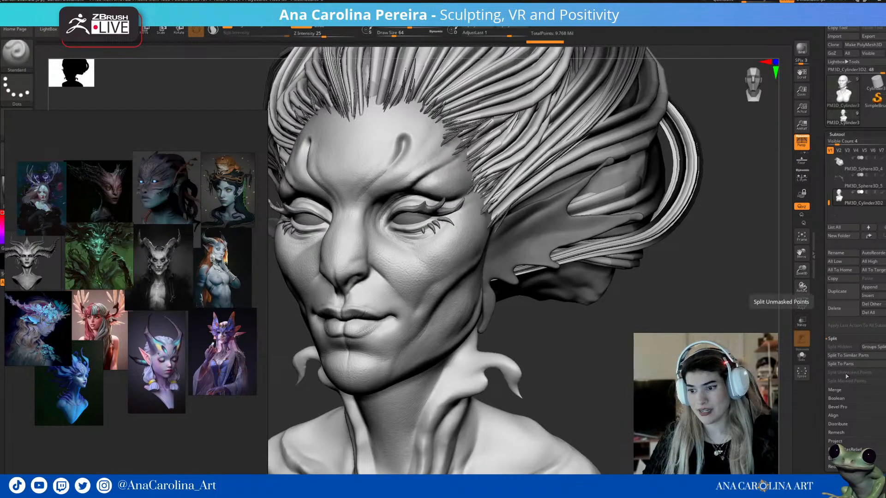
{"action": "key", "text": "shift"}
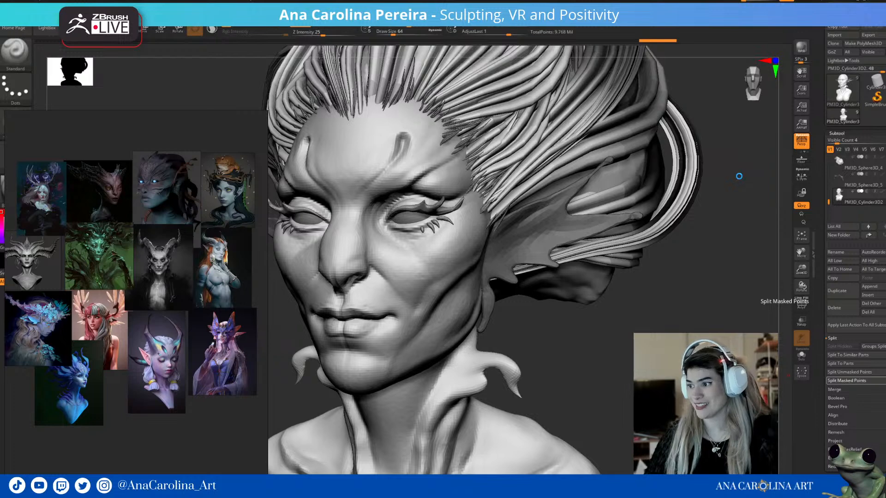
- Examine the grey horned bust on the reference board in close-up and return to the overview of all references
{"action": "scroll", "coordinate": [62, 321], "scroll_direction": "up", "scroll_amount": 1}
{"action": "scroll", "coordinate": [61, 320], "scroll_direction": "down", "scroll_amount": 1}
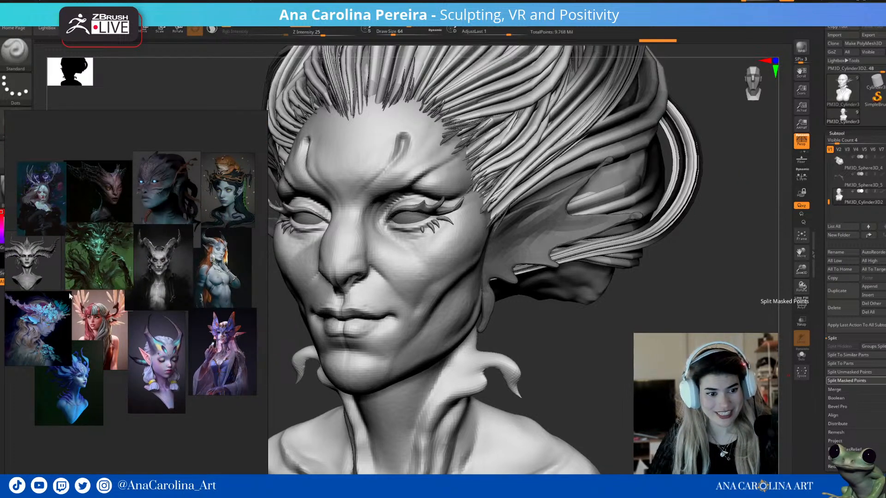
{"action": "scroll", "coordinate": [27, 261], "scroll_direction": "up", "scroll_amount": 8}
{"action": "middle_click_drag", "start_coordinate": [27, 261], "coordinate": [109, 258]}
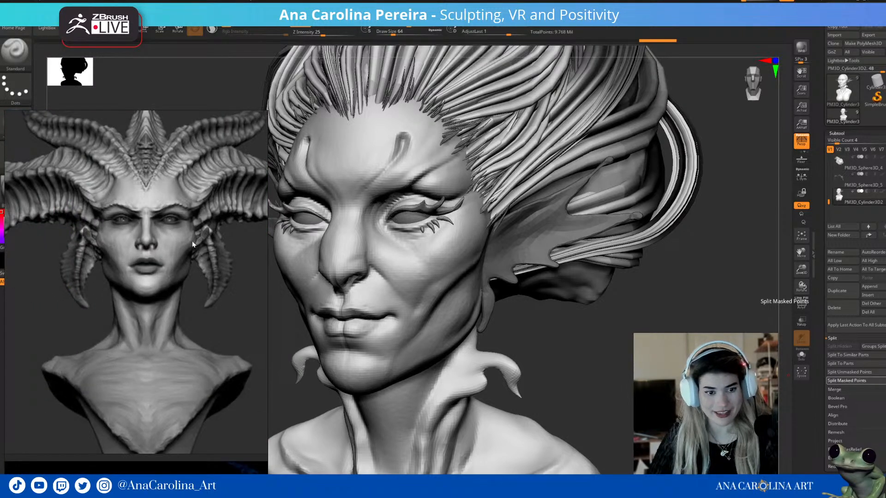
{"action": "scroll", "coordinate": [61, 253], "scroll_direction": "down", "scroll_amount": 8}
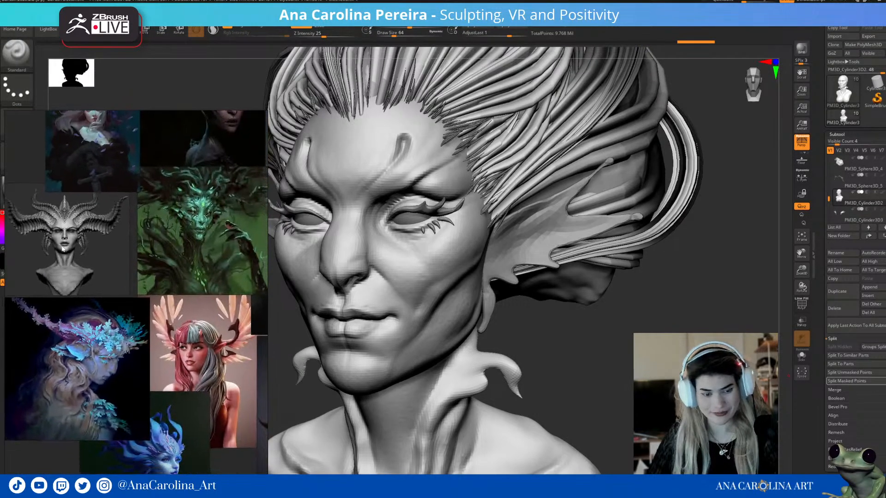
{"action": "scroll", "coordinate": [61, 253], "scroll_direction": "down", "scroll_amount": 4}
- Enlarge the Standard brush's draw size to 1000 while turning the head to face forward
{"action": "mouse_move", "coordinate": [729, 331]}
{"action": "left_mouse_down"}
{"action": "mouse_move", "coordinate": [712, 330]}
{"action": "mouse_move", "coordinate": [757, 327]}
{"action": "left_mouse_up"}
{"action": "key", "text": "space"}
{"action": "left_click_drag", "start_coordinate": [618, 218], "coordinate": [670, 211]}
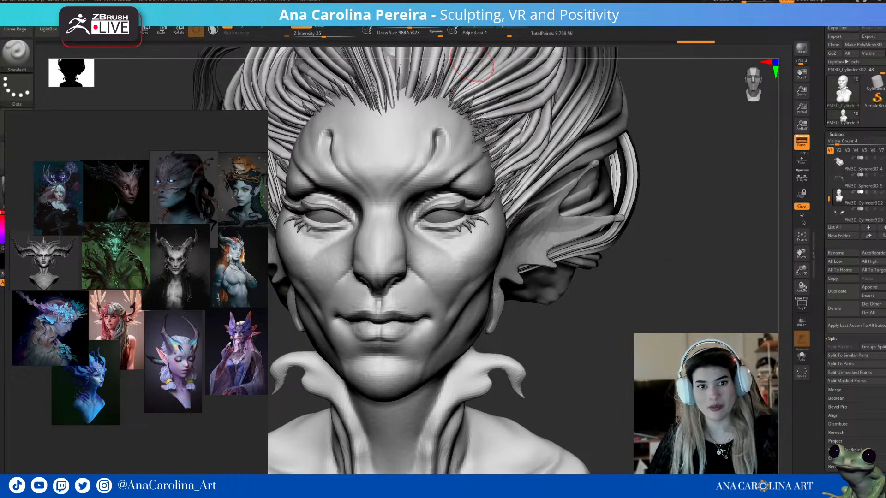
{"action": "left_click", "coordinate": [296, 18]}
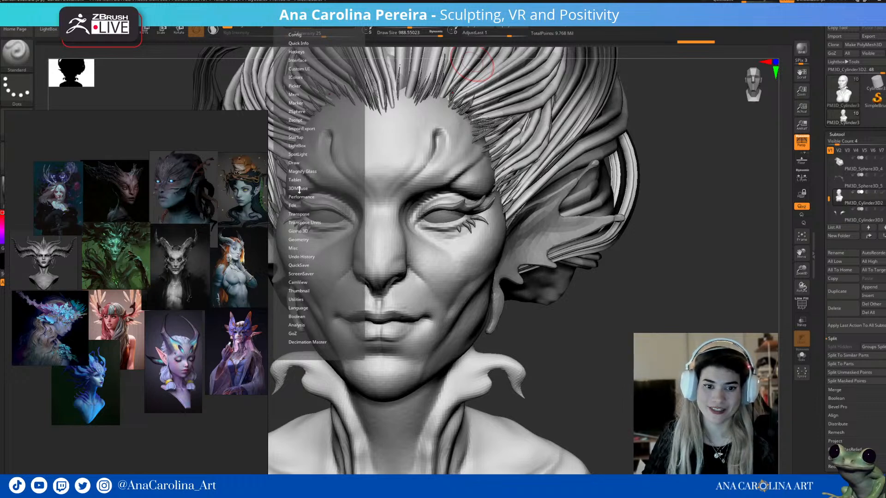
{"action": "mouse_move", "coordinate": [654, 281]}
{"action": "left_mouse_down"}
{"action": "mouse_move", "coordinate": [647, 284]}
{"action": "mouse_move", "coordinate": [653, 280]}
{"action": "left_mouse_up"}
{"action": "key", "text": "space"}
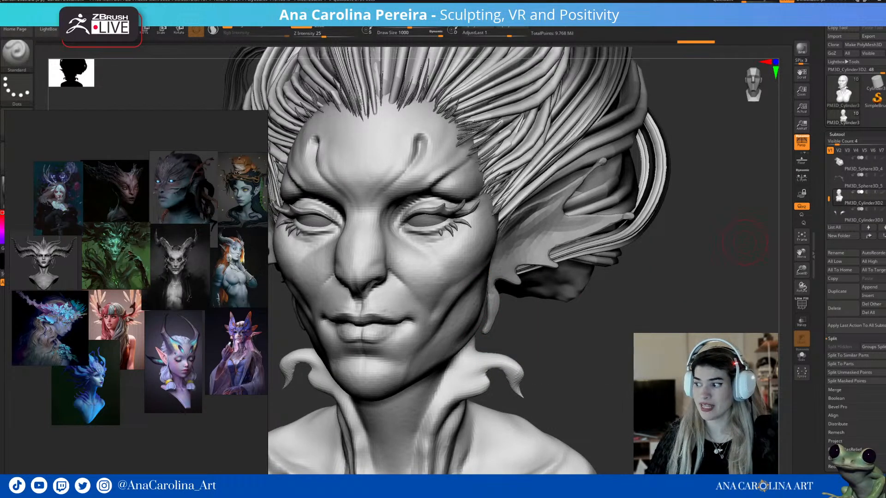
- Raise the maximum brush size in the Draw preferences and enlarge the Standard brush's draw size to 5000
{"action": "left_click_drag", "start_coordinate": [598, 259], "coordinate": [693, 331], "text": "alt"}
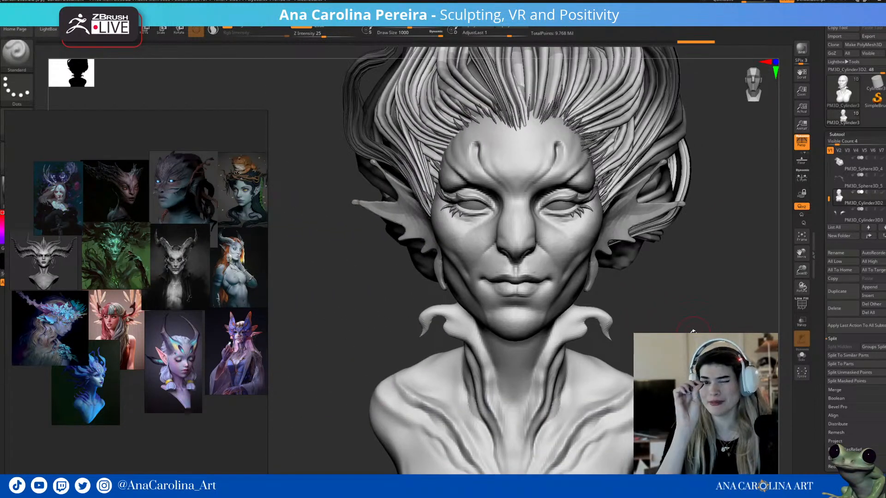
{"action": "mouse_move", "coordinate": [729, 252]}
{"action": "left_mouse_down"}
{"action": "mouse_move", "coordinate": [661, 234]}
{"action": "mouse_move", "coordinate": [644, 257]}
{"action": "left_mouse_up"}
{"action": "key", "text": "space"}
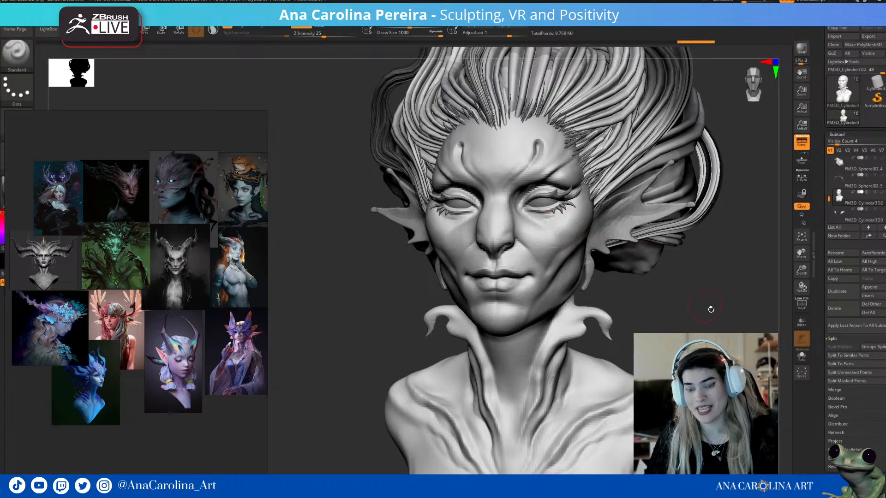
{"action": "left_click_drag", "start_coordinate": [711, 308], "coordinate": [690, 317], "text": "alt"}
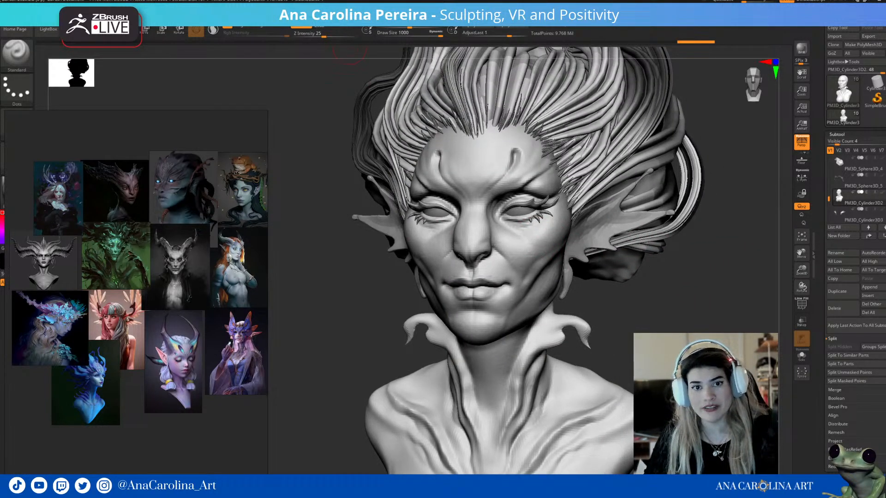
{"action": "left_click", "coordinate": [319, 11]}
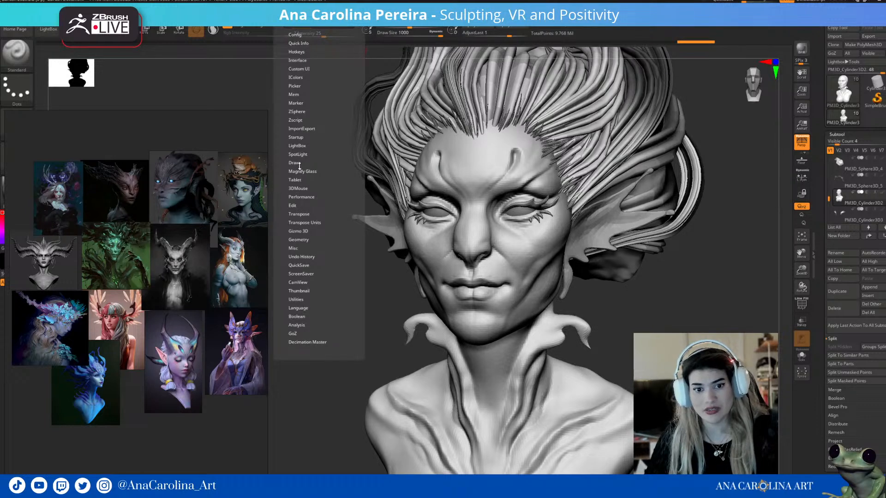
{"action": "left_click", "coordinate": [295, 163]}
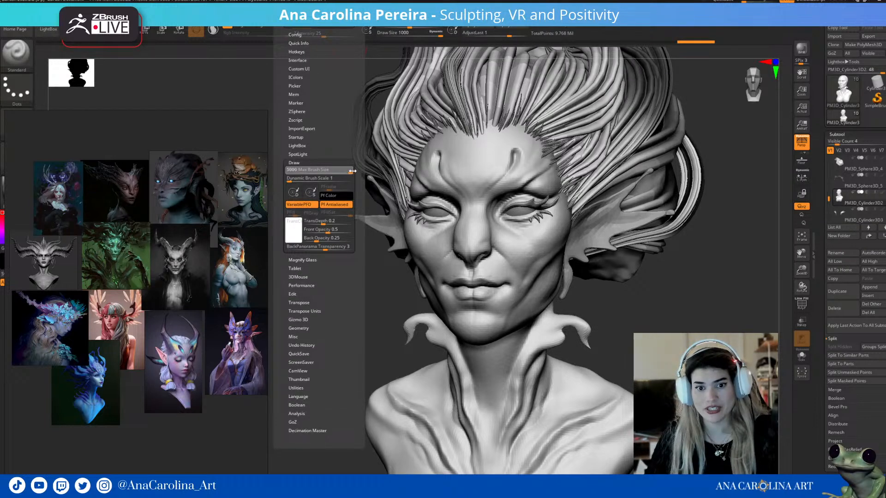
{"action": "key", "text": "space"}
{"action": "left_click_drag", "start_coordinate": [687, 292], "coordinate": [724, 292]}
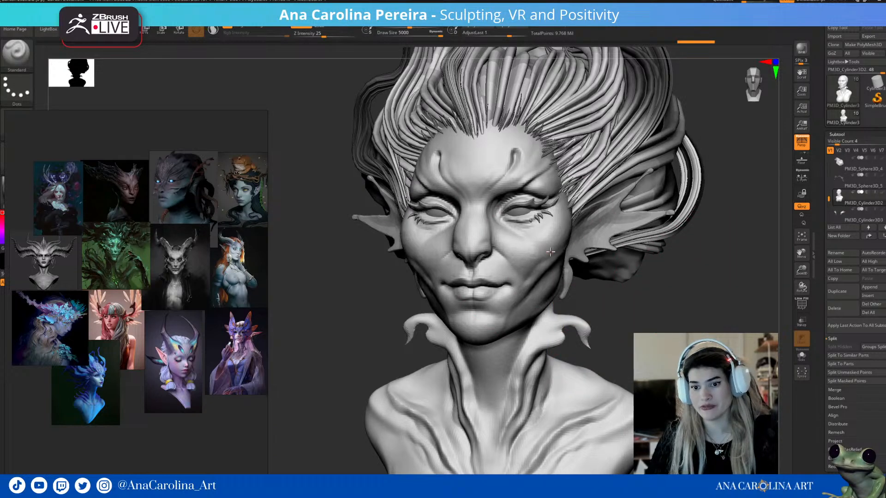
- Make the split-off ear fins the active subtool with the Move brush and inspect their wireframe up close
{"action": "left_click", "coordinate": [602, 235], "text": "alt"}
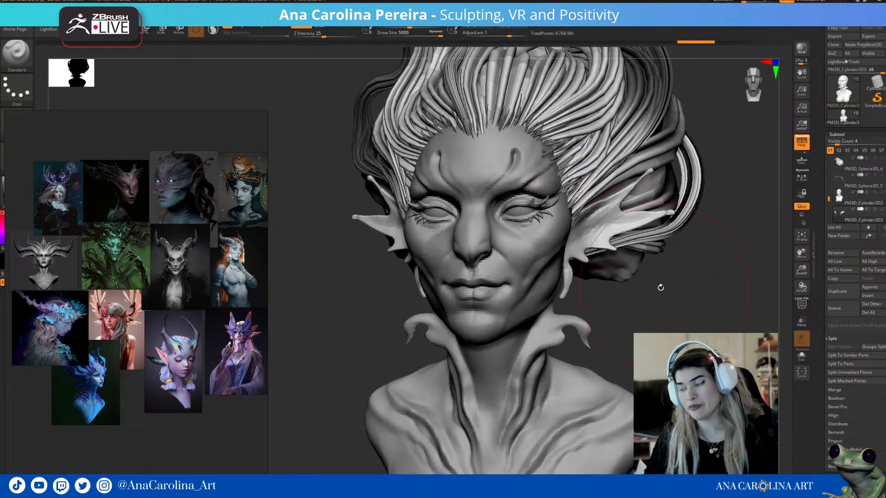
{"action": "left_click_drag", "start_coordinate": [665, 288], "coordinate": [644, 290]}
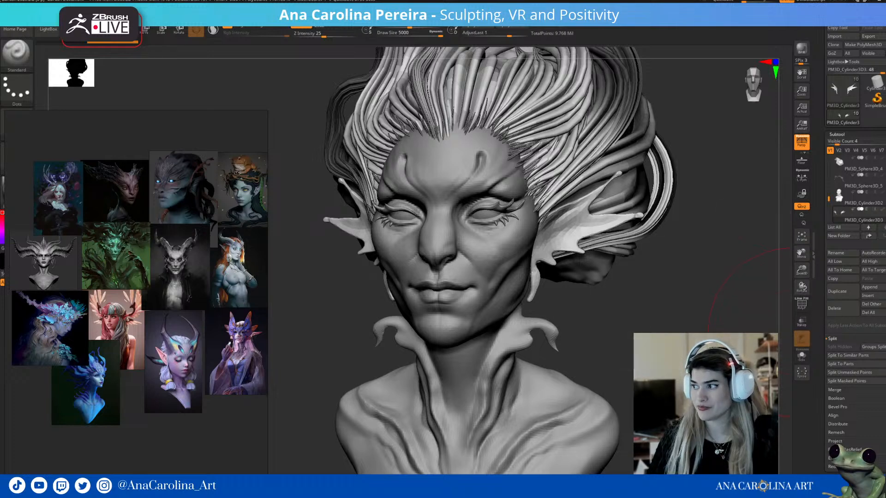
{"action": "left_click_drag", "start_coordinate": [725, 189], "coordinate": [725, 195]}
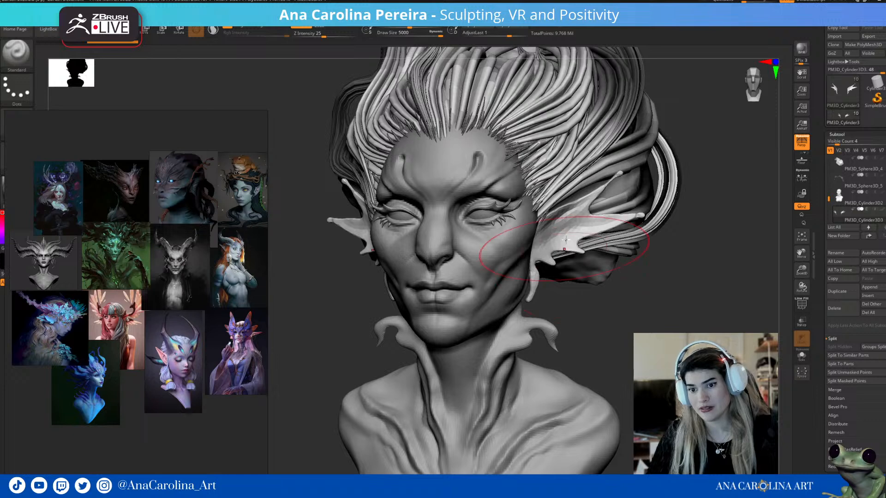
{"action": "key", "text": "b"}
{"action": "key", "text": "m"}
{"action": "key", "text": "v"}
{"action": "left_click_drag", "start_coordinate": [589, 226], "coordinate": [602, 233]}
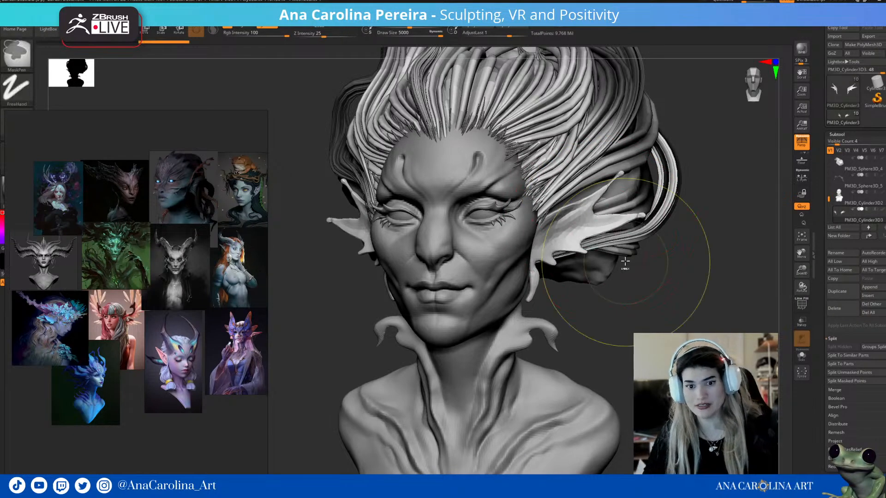
{"action": "mouse_move", "coordinate": [635, 285]}
{"action": "left_mouse_down", "text": "alt"}
{"action": "mouse_move", "coordinate": [597, 237]}
{"action": "mouse_move", "coordinate": [593, 323]}
{"action": "left_mouse_up", "text": "alt"}
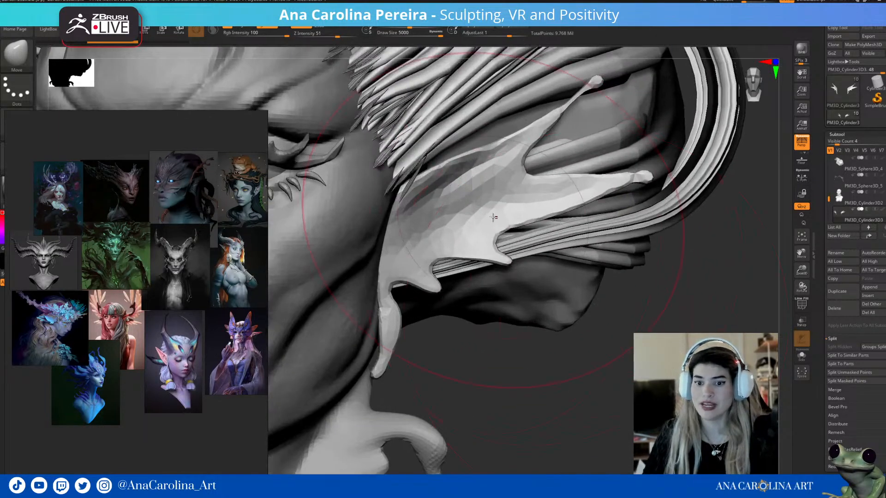
{"action": "mouse_move", "coordinate": [510, 362]}
{"action": "left_mouse_down"}
{"action": "mouse_move", "coordinate": [472, 321]}
{"action": "mouse_move", "coordinate": [454, 261]}
{"action": "mouse_move", "coordinate": [481, 326]}
{"action": "mouse_move", "coordinate": [507, 358]}
{"action": "left_mouse_up"}
{"action": "left_click", "coordinate": [802, 304]}
{"action": "left_click", "coordinate": [801, 305]}
{"action": "mouse_move", "coordinate": [687, 447]}
{"action": "left_mouse_down"}
{"action": "mouse_move", "coordinate": [742, 457]}
{"action": "mouse_move", "coordinate": [683, 415]}
{"action": "left_mouse_up"}
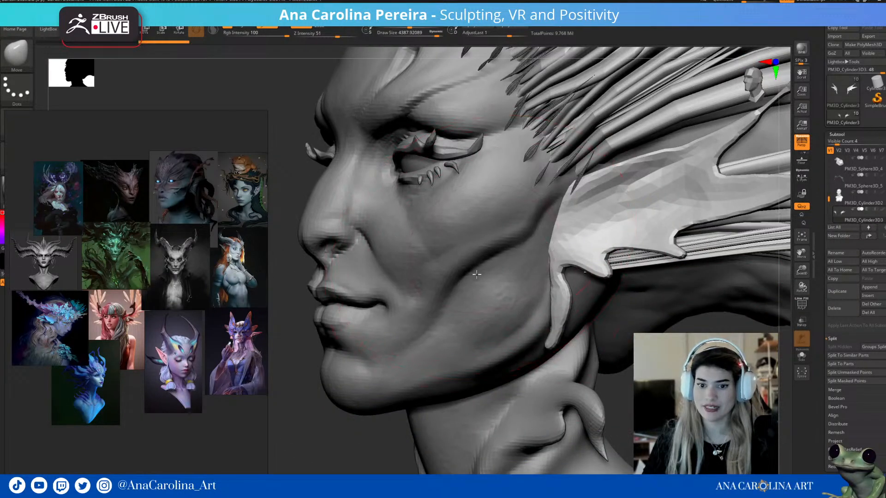
- Switch to the bust and back to the ear fins, and reduce the Move brush's draw size to about 2835
{"action": "left_click", "coordinate": [481, 277], "text": "alt"}
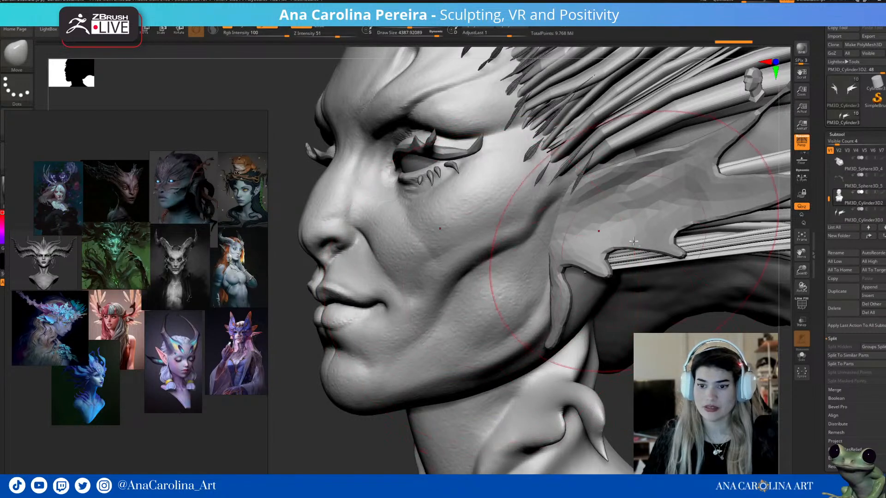
{"action": "mouse_move", "coordinate": [714, 380]}
{"action": "left_mouse_down", "text": "alt"}
{"action": "mouse_move", "coordinate": [557, 384]}
{"action": "mouse_move", "coordinate": [582, 387]}
{"action": "left_mouse_up", "text": "alt"}
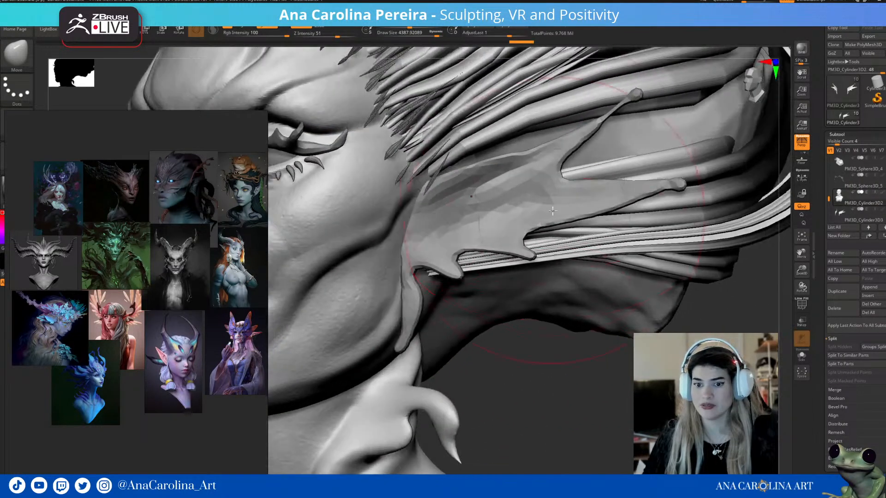
{"action": "left_click", "coordinate": [565, 201], "text": "alt"}
{"action": "key", "text": "space"}
{"action": "left_click", "coordinate": [566, 203]}
{"action": "left_click_drag", "start_coordinate": [566, 203], "coordinate": [562, 203]}
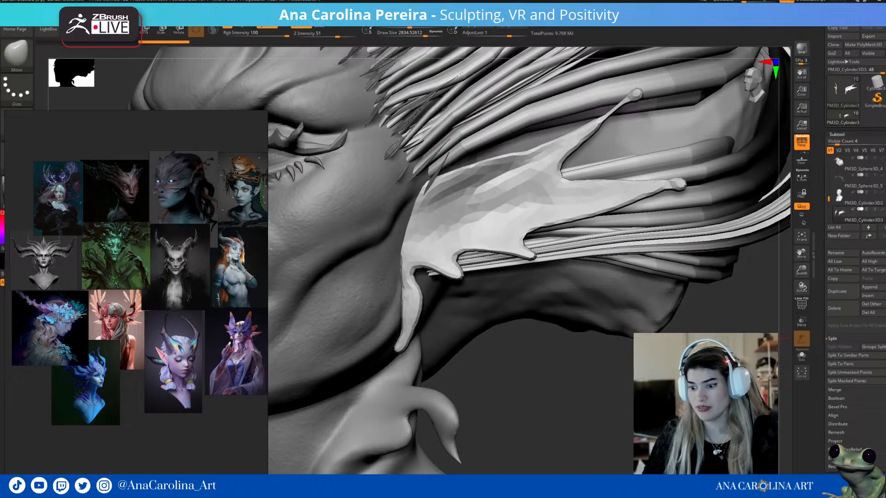
- Remesh the ear fins with ZRemesher, lowering the target polygon count to about 0.66, and check the wireframe
{"action": "left_click", "coordinate": [837, 479]}
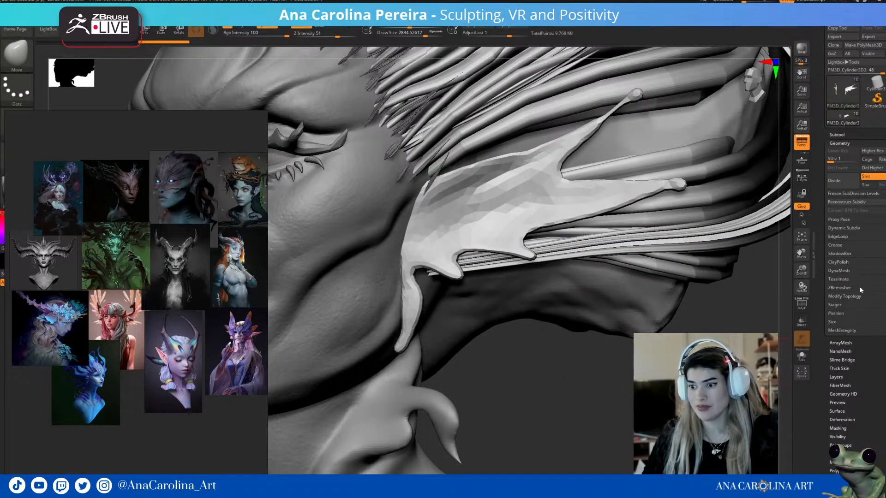
{"action": "left_click", "coordinate": [840, 287]}
{"action": "left_click_drag", "start_coordinate": [849, 312], "coordinate": [835, 310]}
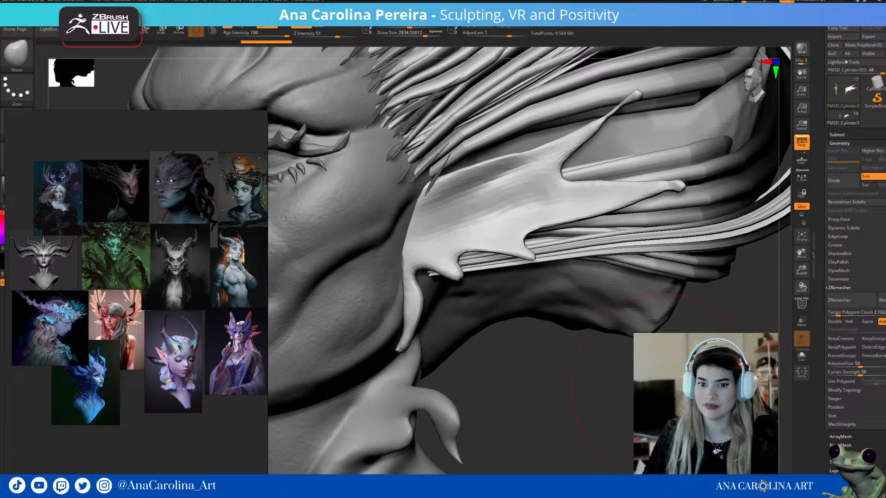
{"action": "left_click_drag", "start_coordinate": [845, 312], "coordinate": [833, 313]}
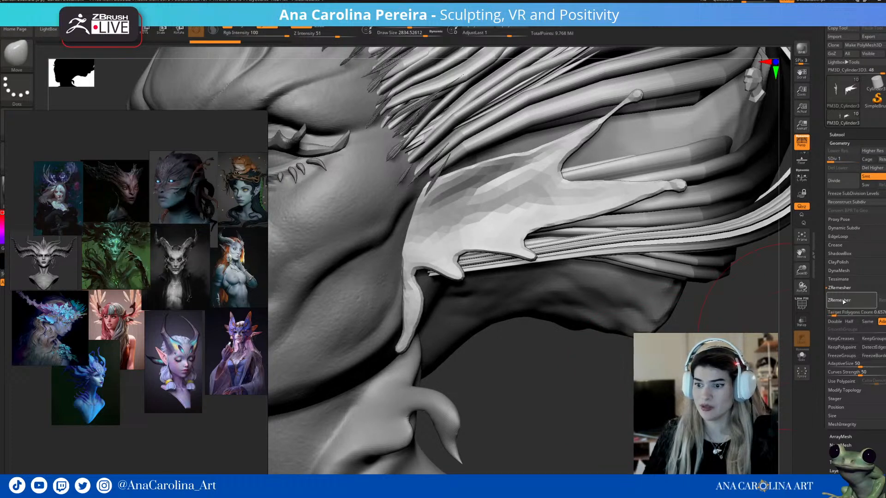
{"action": "left_click_drag", "start_coordinate": [683, 399], "coordinate": [613, 317]}
{"action": "key", "text": "shift+f"}
{"action": "mouse_move", "coordinate": [663, 298]}
{"action": "left_mouse_down", "text": "alt"}
{"action": "mouse_move", "coordinate": [664, 370]}
{"action": "mouse_move", "coordinate": [621, 377]}
{"action": "mouse_move", "coordinate": [669, 369]}
{"action": "mouse_move", "coordinate": [661, 370]}
{"action": "left_mouse_up", "text": "alt"}
{"action": "left_click", "coordinate": [807, 305]}
- Choose the Move brush again and reduce its draw size to about 1280 for working on the ear fin
{"action": "key", "text": "b"}
{"action": "key", "text": "m"}
{"action": "key", "text": "v"}
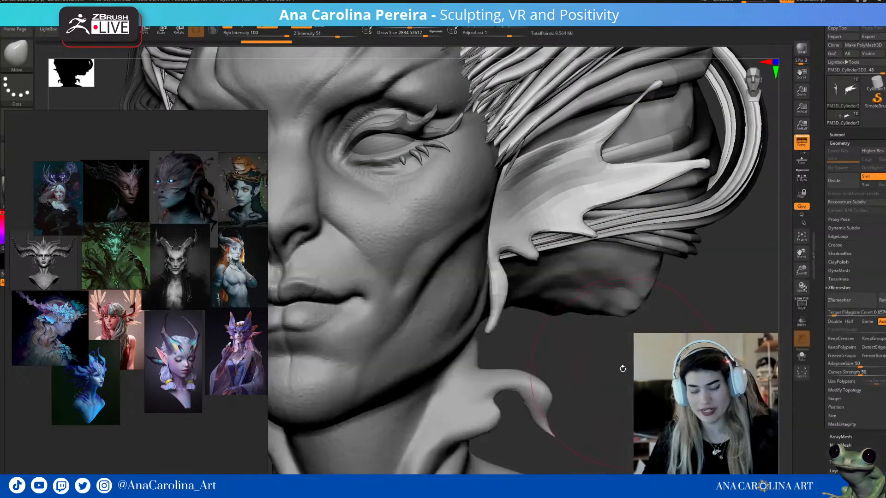
{"action": "key", "text": "space"}
{"action": "left_click_drag", "start_coordinate": [521, 214], "coordinate": [506, 216]}
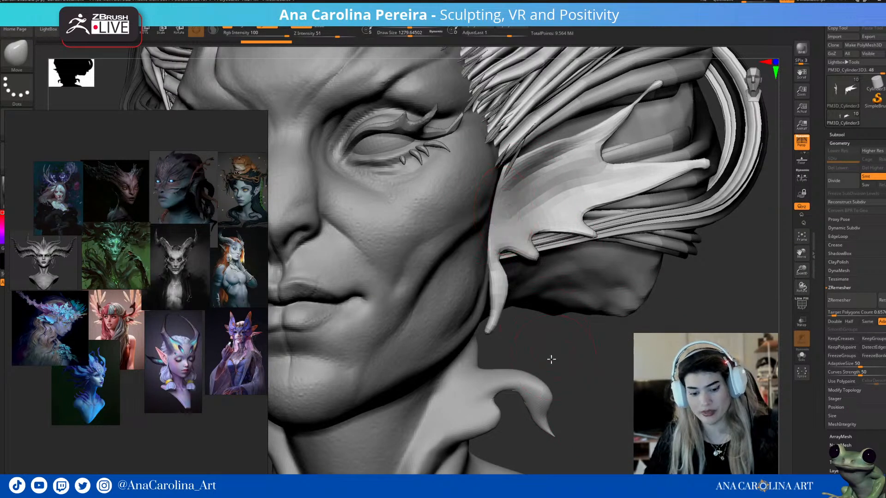
{"action": "left_click_drag", "start_coordinate": [565, 359], "coordinate": [550, 355]}
- Pull the ear fin's inner edge beside the cheek with the SnakeHook brush at a draw size of about 595
{"action": "key", "text": "b"}
{"action": "key", "text": "s"}
{"action": "key", "text": "h"}
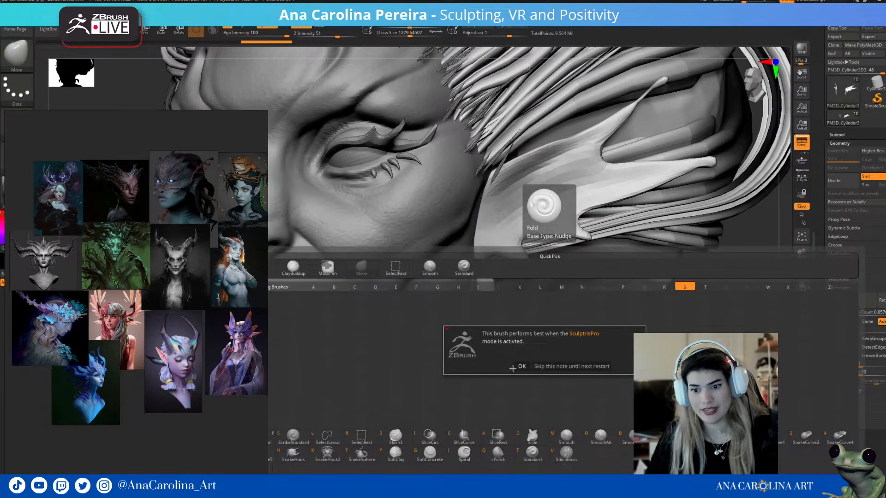
{"action": "left_click", "coordinate": [521, 367]}
{"action": "key", "text": "space"}
{"action": "left_click_drag", "start_coordinate": [508, 233], "coordinate": [499, 233]}
{"action": "left_click_drag", "start_coordinate": [509, 328], "coordinate": [493, 326]}
{"action": "key", "text": "space"}
{"action": "left_click_drag", "start_coordinate": [490, 240], "coordinate": [476, 231]}
{"action": "left_click_drag", "start_coordinate": [511, 331], "coordinate": [510, 323]}
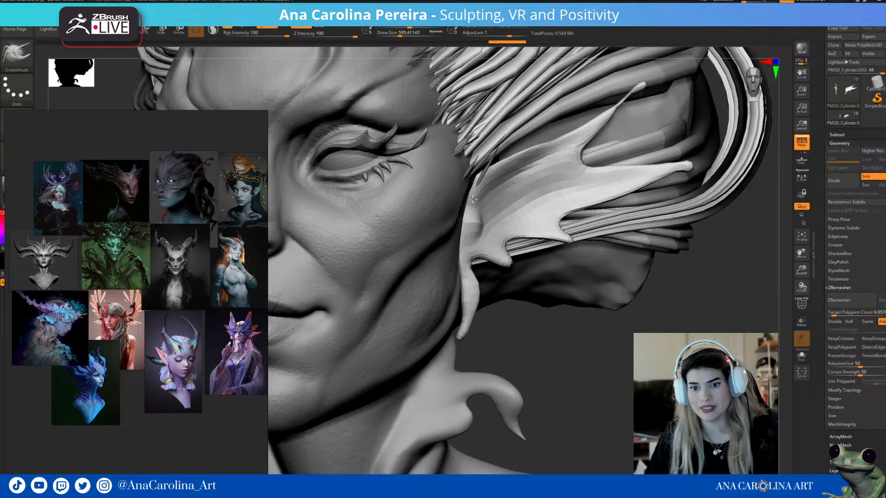
{"action": "mouse_move", "coordinate": [511, 336]}
{"action": "left_mouse_down"}
{"action": "mouse_move", "coordinate": [498, 333]}
{"action": "mouse_move", "coordinate": [508, 328]}
{"action": "mouse_move", "coordinate": [485, 222]}
{"action": "left_mouse_up"}
{"action": "left_click_drag", "start_coordinate": [519, 349], "coordinate": [508, 348]}
- Push in a hollow at the base of the ear fin with the Move brush, working from both sides of the head
{"action": "key", "text": "b"}
{"action": "key", "text": "m"}
{"action": "key", "text": "v"}
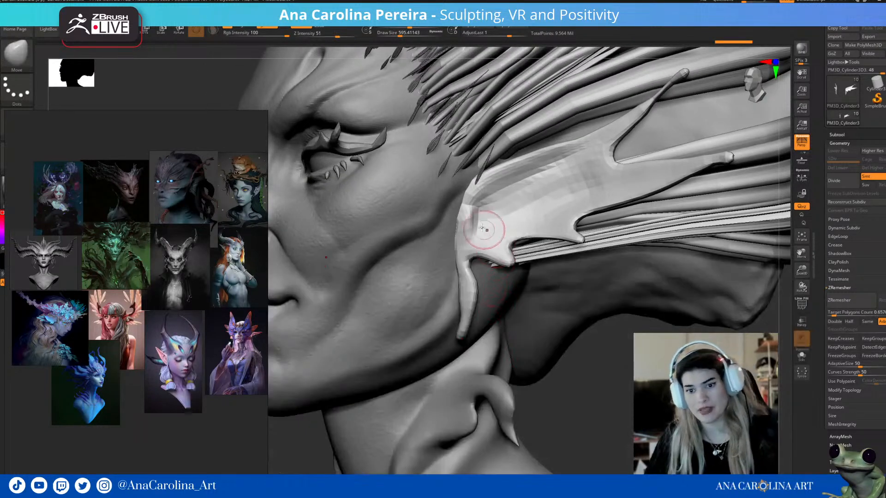
{"action": "left_click_drag", "start_coordinate": [485, 227], "coordinate": [496, 203]}
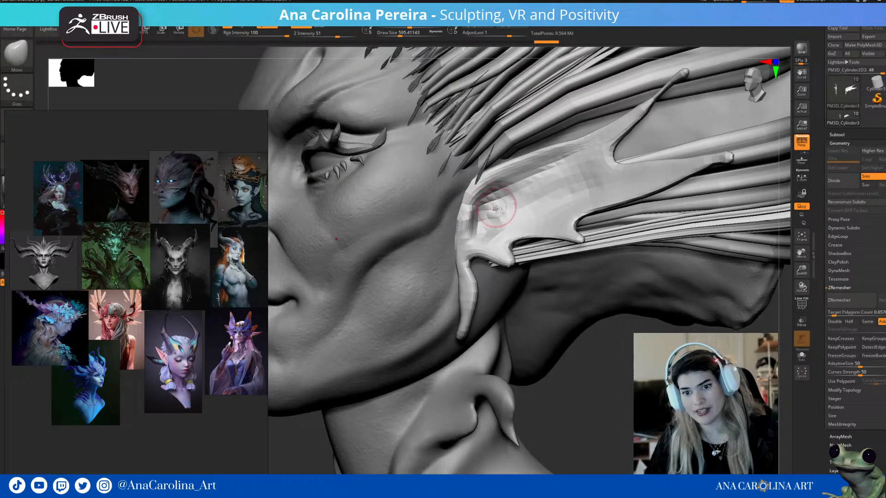
{"action": "mouse_move", "coordinate": [551, 351]}
{"action": "left_mouse_down"}
{"action": "mouse_move", "coordinate": [345, 325]}
{"action": "mouse_move", "coordinate": [436, 330]}
{"action": "left_mouse_up"}
{"action": "mouse_move", "coordinate": [408, 225]}
{"action": "left_mouse_down"}
{"action": "mouse_move", "coordinate": [416, 215]}
{"action": "mouse_move", "coordinate": [403, 200]}
{"action": "left_mouse_up"}
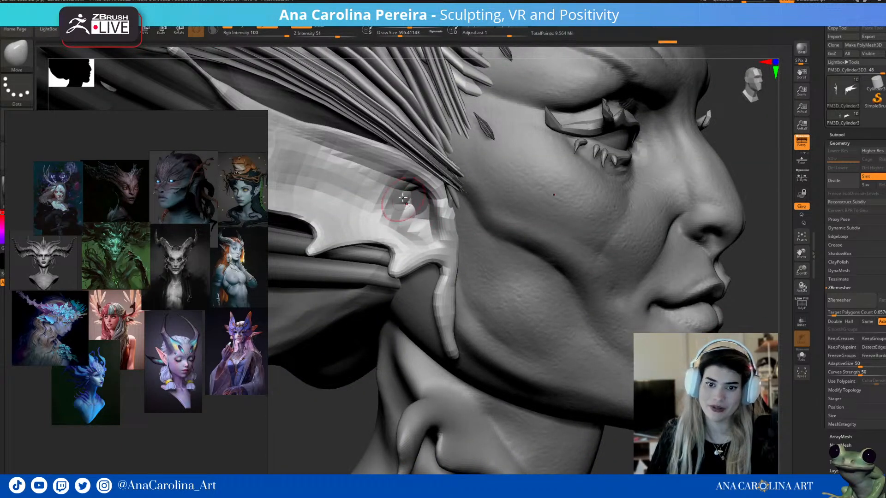
- Switch to the bust and back to the ear fins, undo the last change, and check the hollow from several angles
{"action": "left_click", "coordinate": [489, 250], "text": "alt"}
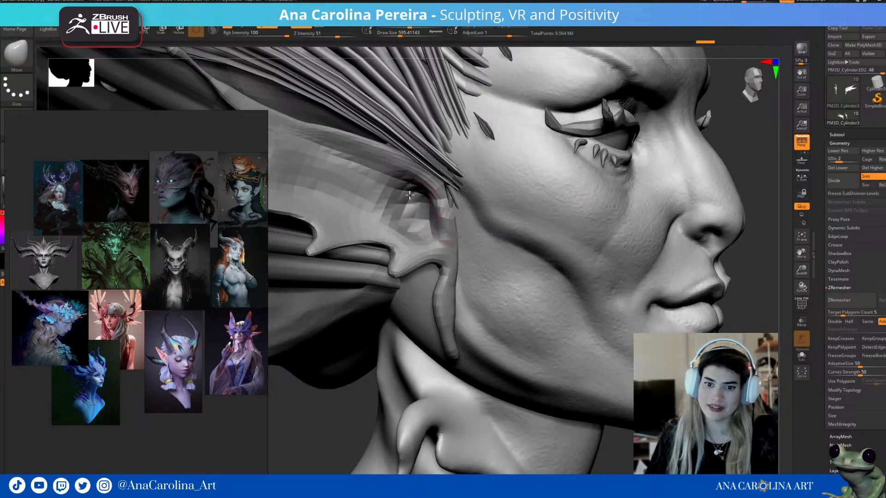
{"action": "left_click", "coordinate": [432, 234], "text": "alt"}
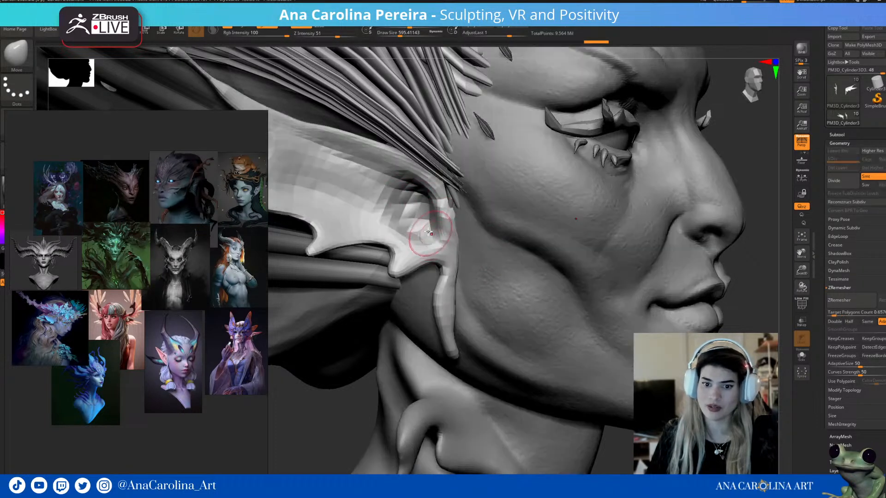
{"action": "key", "text": "ctrl+z"}
{"action": "left_click_drag", "start_coordinate": [362, 404], "coordinate": [396, 400]}
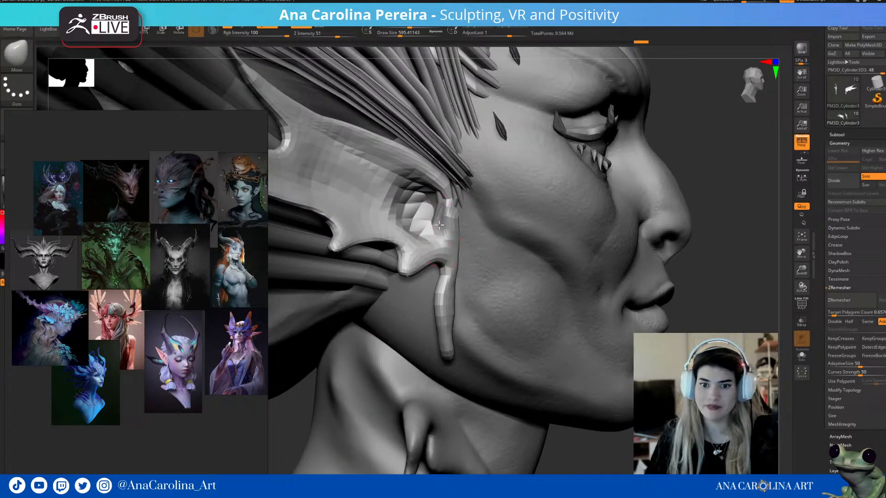
{"action": "left_click_drag", "start_coordinate": [729, 295], "coordinate": [655, 302]}
{"action": "left_click_drag", "start_coordinate": [397, 344], "coordinate": [283, 300]}
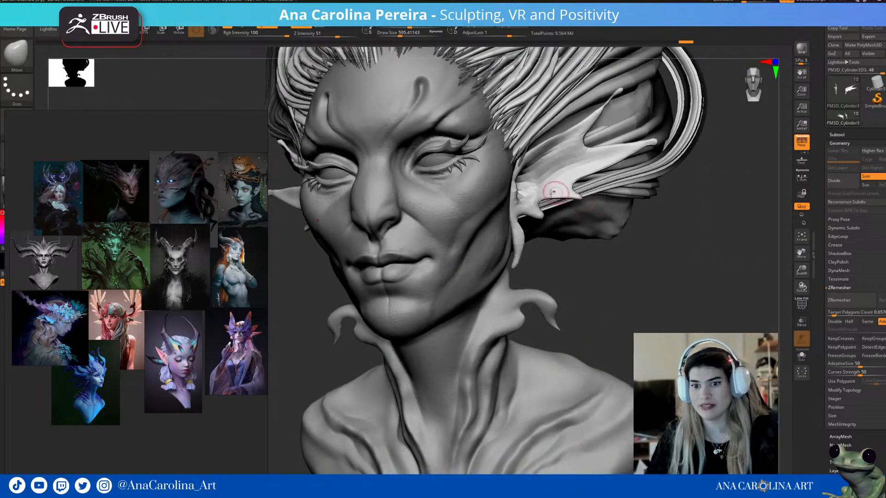
- Enlarge the Move brush's draw size to about 1309 and reshape the ear fin's upper edge
{"action": "left_click_drag", "start_coordinate": [591, 299], "coordinate": [544, 429]}
{"action": "key", "text": "space"}
{"action": "left_click_drag", "start_coordinate": [527, 192], "coordinate": [536, 192]}
{"action": "key", "text": "space"}
{"action": "mouse_move", "coordinate": [483, 197]}
{"action": "left_mouse_down"}
{"action": "mouse_move", "coordinate": [472, 200]}
{"action": "mouse_move", "coordinate": [556, 184]}
{"action": "left_mouse_up"}
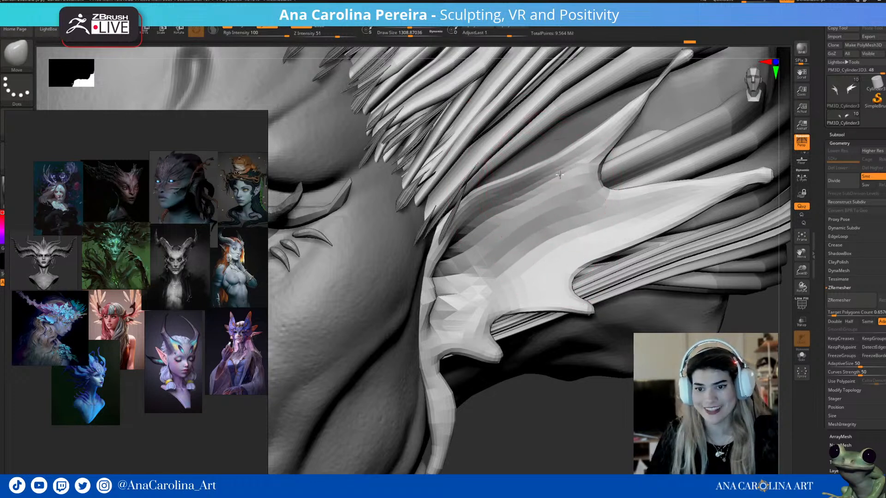
- Thicken the thin upper spike of the ear fin with the Inflate brush
{"action": "key", "text": "b"}
{"action": "key", "text": "i"}
{"action": "key", "text": "n"}
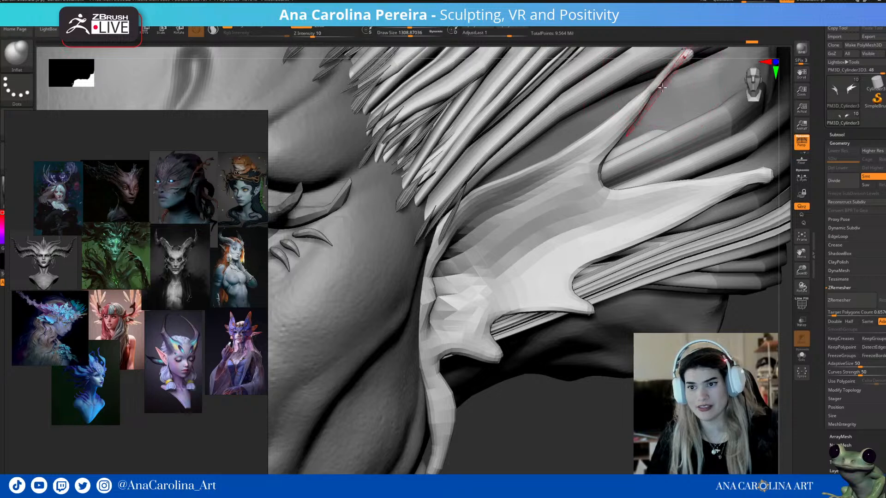
{"action": "right_click_drag", "start_coordinate": [621, 360], "coordinate": [811, 191], "text": "ctrl"}
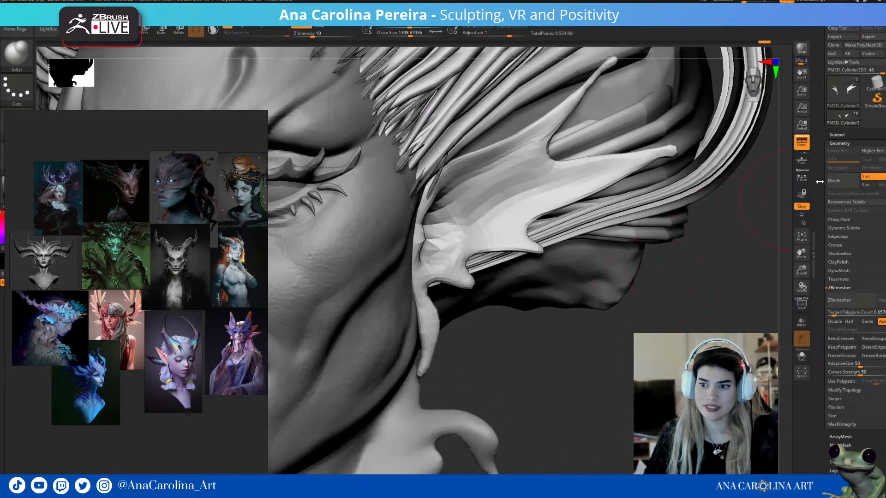
- Subdivide the ear fins once and switch to the ClayBuildup brush with a draw size of about 905
{"action": "left_click", "coordinate": [842, 181]}
{"action": "key", "text": "b"}
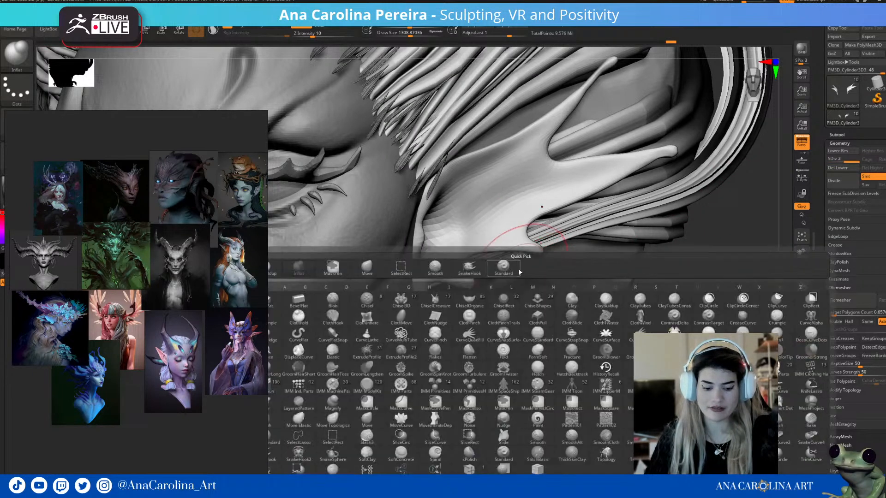
{"action": "key", "text": "b"}
{"action": "key", "text": "space"}
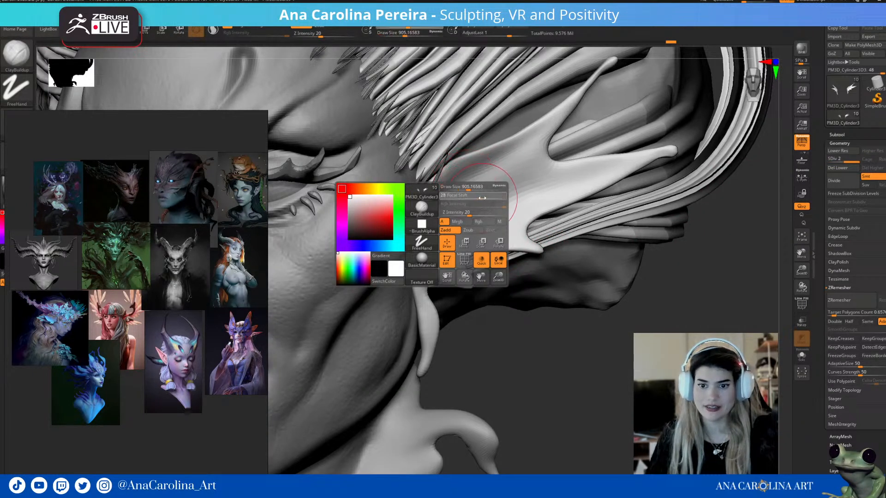
{"action": "right_click_drag", "start_coordinate": [520, 360], "coordinate": [465, 203]}
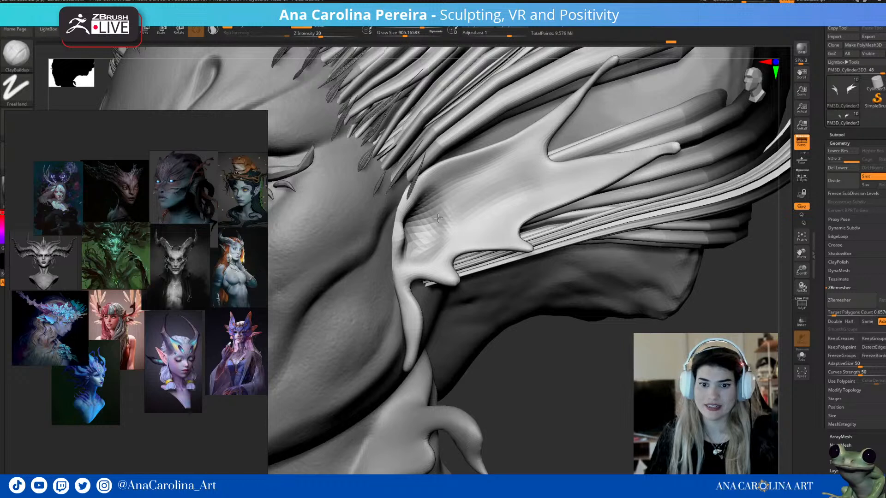
- Reduce the ClayBuildup draw size to about 699 and build up clay around the back edge of the ear hollow
{"action": "key", "text": "s"}
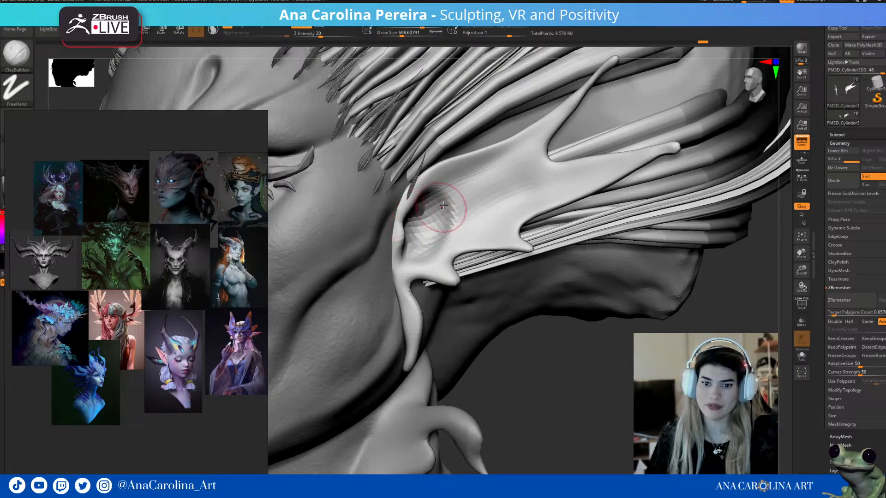
{"action": "left_click_drag", "start_coordinate": [447, 187], "coordinate": [456, 232]}
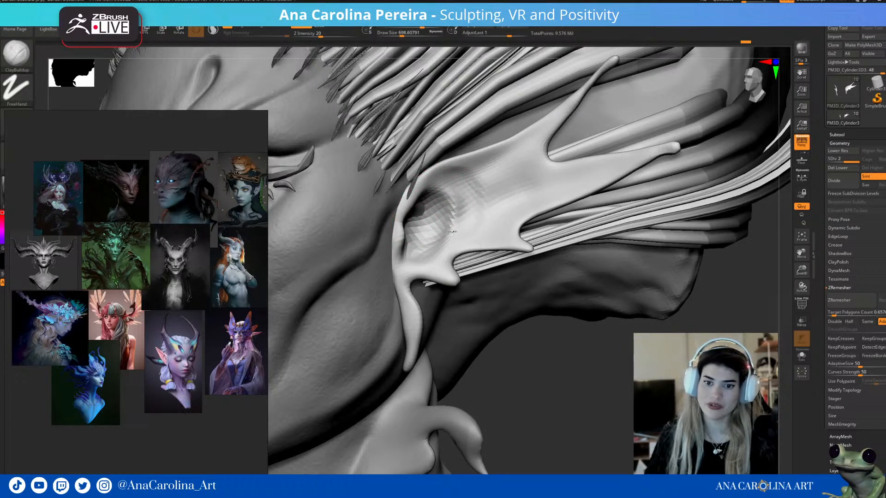
{"action": "right_click_drag", "start_coordinate": [488, 378], "coordinate": [488, 347]}
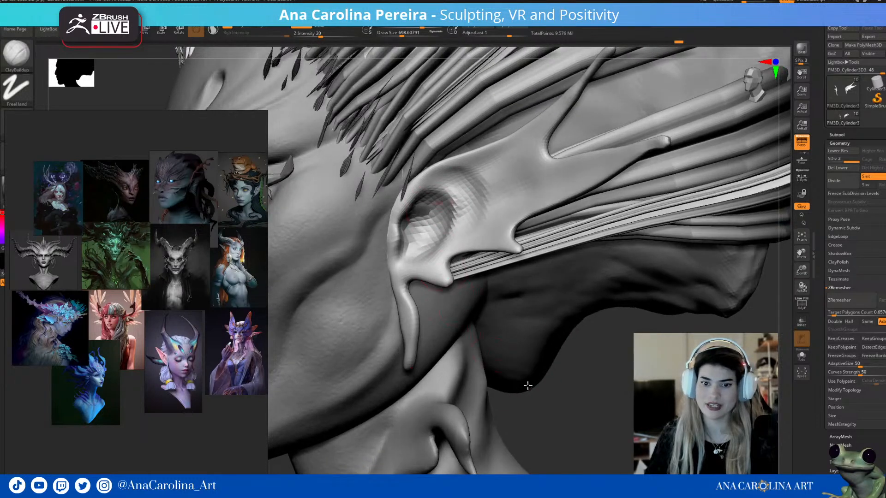
- Carve a crease along the ear fin's upper rim with the DamStandard brush, smooth its end, and refine the lower hollow
{"action": "right_click_drag", "start_coordinate": [565, 407], "coordinate": [531, 406]}
{"action": "key", "text": "b"}
{"action": "key", "text": "d"}
{"action": "key", "text": "s"}
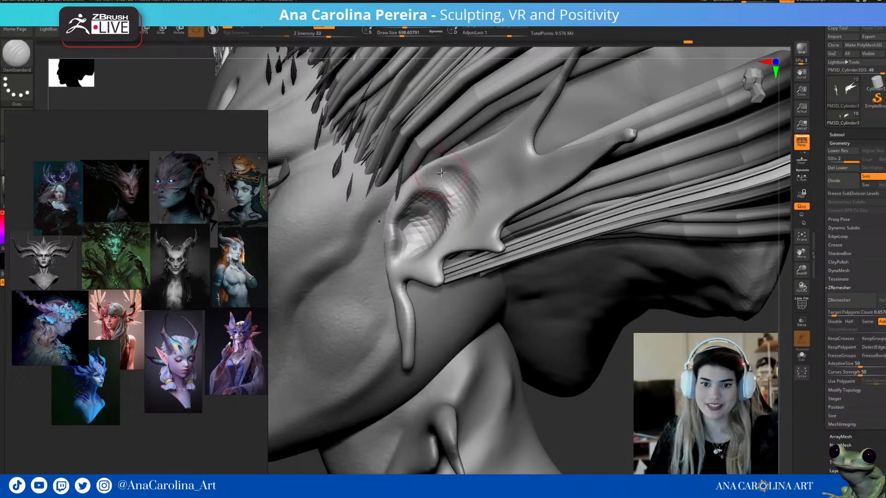
{"action": "mouse_move", "coordinate": [409, 194]}
{"action": "left_mouse_down"}
{"action": "mouse_move", "coordinate": [399, 226]}
{"action": "mouse_move", "coordinate": [455, 165]}
{"action": "mouse_move", "coordinate": [489, 156]}
{"action": "left_mouse_up"}
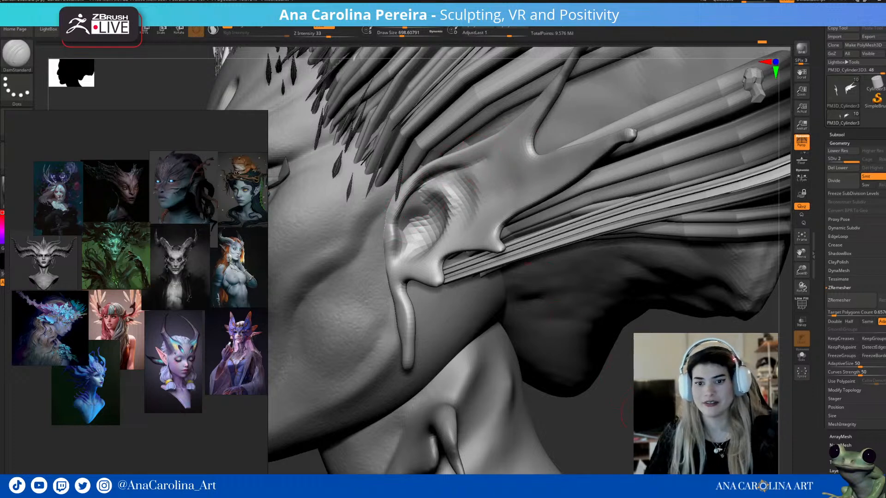
{"action": "right_click_drag", "start_coordinate": [627, 402], "coordinate": [632, 398]}
{"action": "left_click_drag", "start_coordinate": [483, 162], "coordinate": [463, 179], "text": "shift"}
{"action": "left_click_drag", "start_coordinate": [566, 356], "coordinate": [516, 367]}
{"action": "mouse_move", "coordinate": [403, 249]}
{"action": "left_mouse_down"}
{"action": "mouse_move", "coordinate": [398, 265]}
{"action": "mouse_move", "coordinate": [435, 234]}
{"action": "left_mouse_up"}
{"action": "mouse_move", "coordinate": [518, 386]}
{"action": "left_mouse_down"}
{"action": "mouse_move", "coordinate": [529, 378]}
{"action": "mouse_move", "coordinate": [546, 391]}
{"action": "mouse_move", "coordinate": [523, 369]}
{"action": "left_mouse_up"}
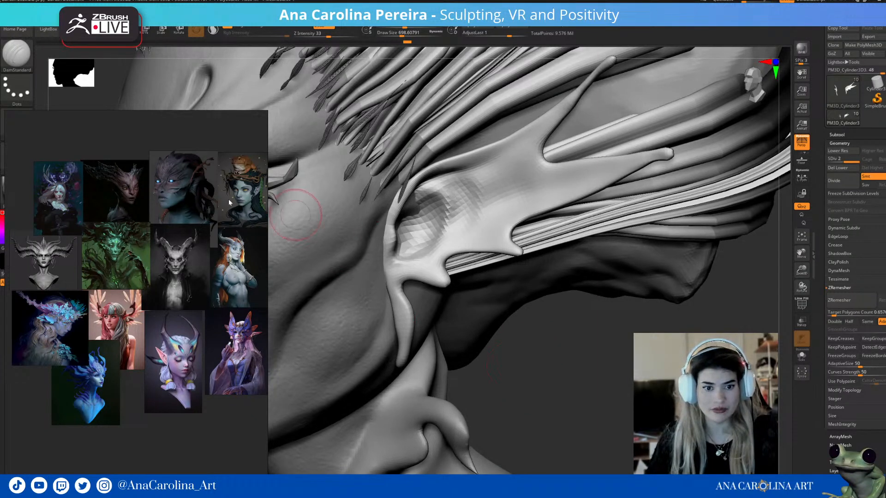
- Zoom the reference board in on the green-skinned elf portrait to study her pointed ear
{"action": "scroll", "coordinate": [225, 192], "scroll_direction": "up", "scroll_amount": 10}
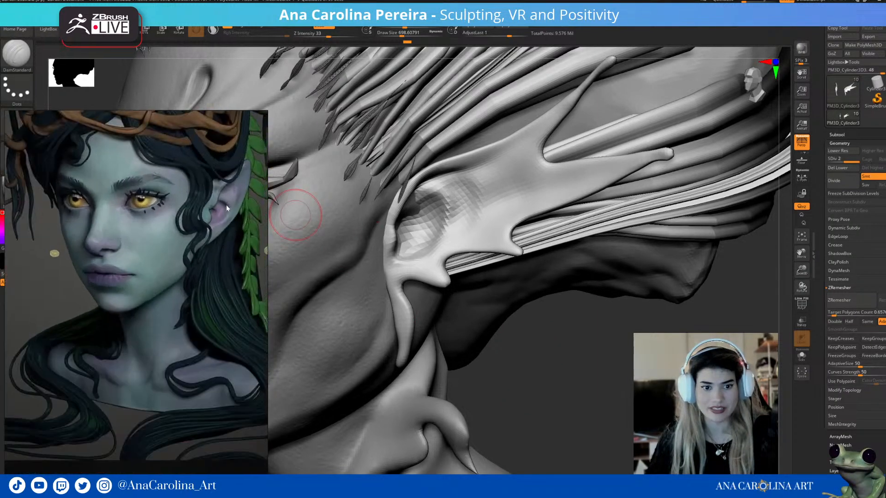
{"action": "scroll", "coordinate": [229, 203], "scroll_direction": "down", "scroll_amount": 5}
{"action": "scroll", "coordinate": [198, 227], "scroll_direction": "up", "scroll_amount": 3}
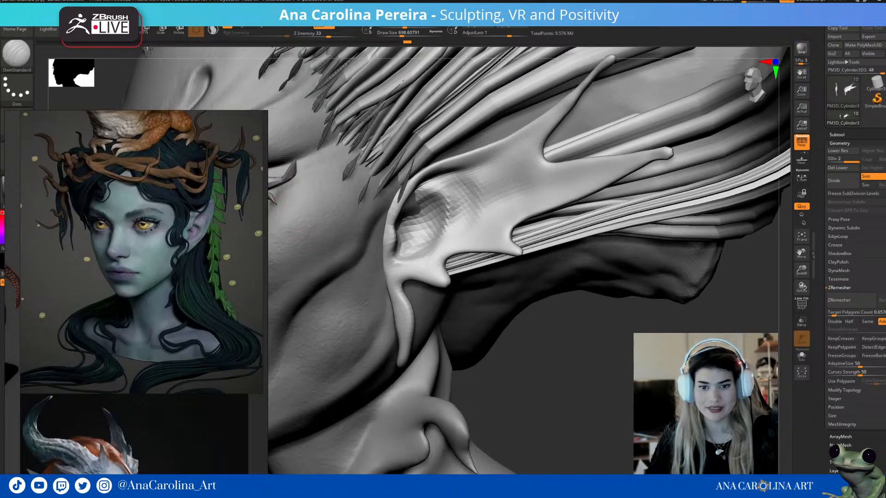
- Carve a deeper notch inside the ear hollow with DamStandard, rework it with ClayBuildup, and smooth the front rim
{"action": "left_click_drag", "start_coordinate": [607, 375], "coordinate": [581, 351]}
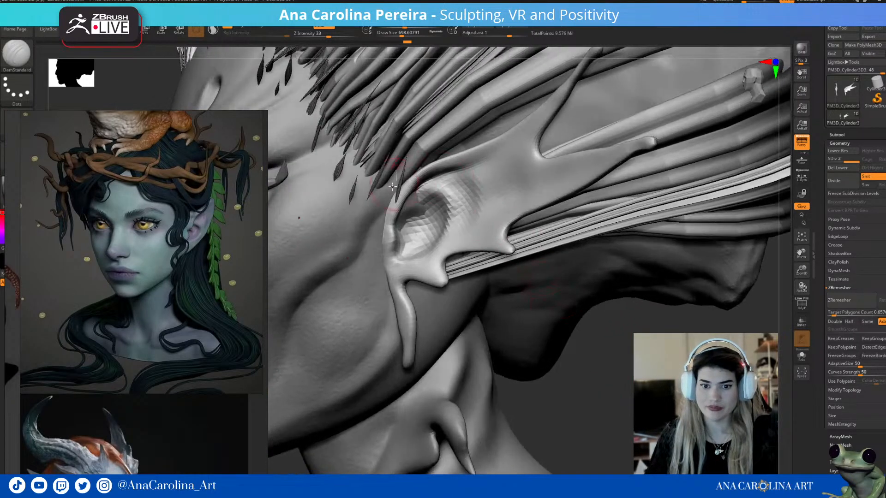
{"action": "mouse_move", "coordinate": [409, 208]}
{"action": "left_mouse_down"}
{"action": "mouse_move", "coordinate": [428, 210]}
{"action": "mouse_move", "coordinate": [415, 209]}
{"action": "mouse_move", "coordinate": [431, 220]}
{"action": "left_mouse_up"}
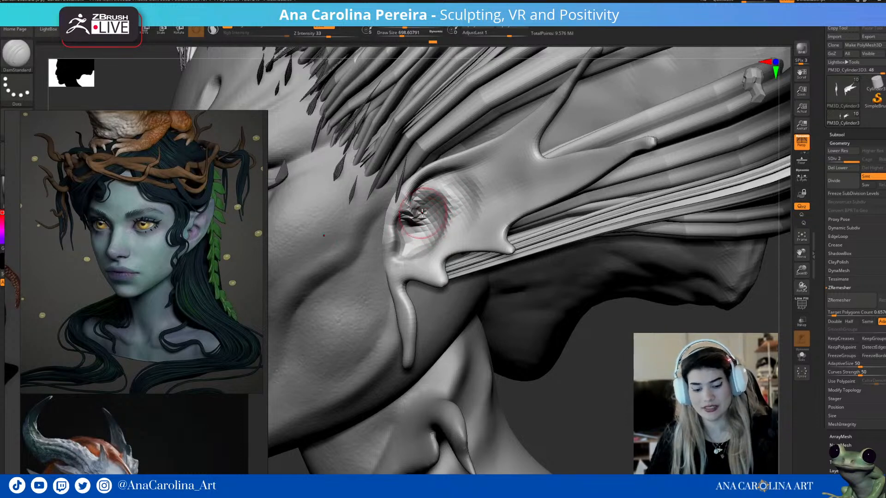
{"action": "key", "text": "b"}
{"action": "key", "text": "c"}
{"action": "key", "text": "b"}
{"action": "left_click_drag", "start_coordinate": [419, 216], "coordinate": [401, 228]}
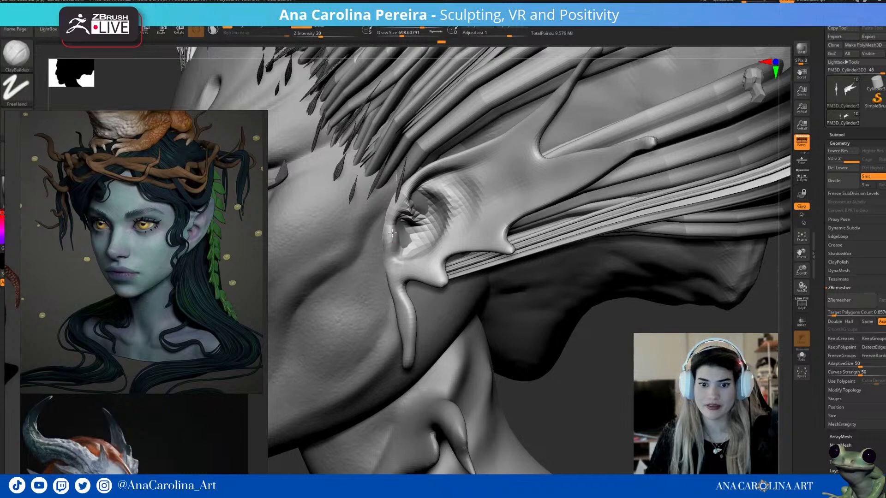
{"action": "left_click_drag", "start_coordinate": [397, 248], "coordinate": [391, 253], "text": "shift"}
- Switch to the Move brush, then undo and redo the last change to compare the ear hollow's front rim
{"action": "key", "text": "b"}
{"action": "key", "text": "m"}
{"action": "key", "text": "v"}
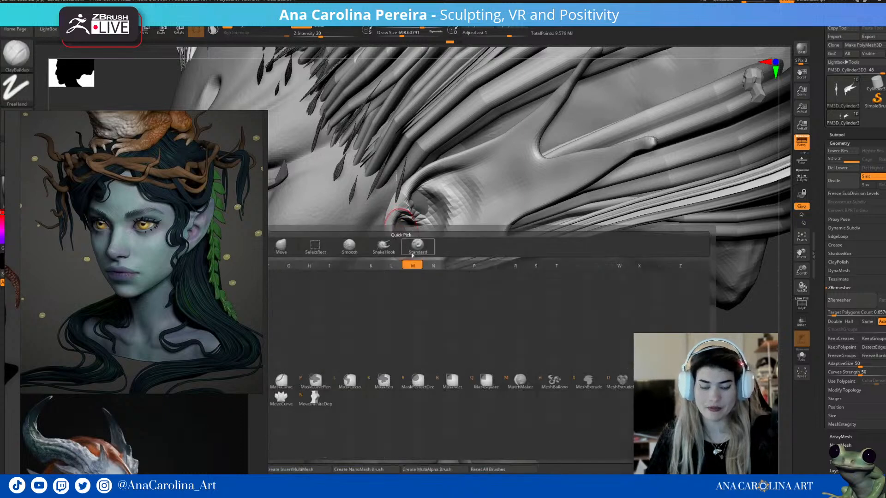
{"action": "left_click_drag", "start_coordinate": [603, 407], "coordinate": [630, 406]}
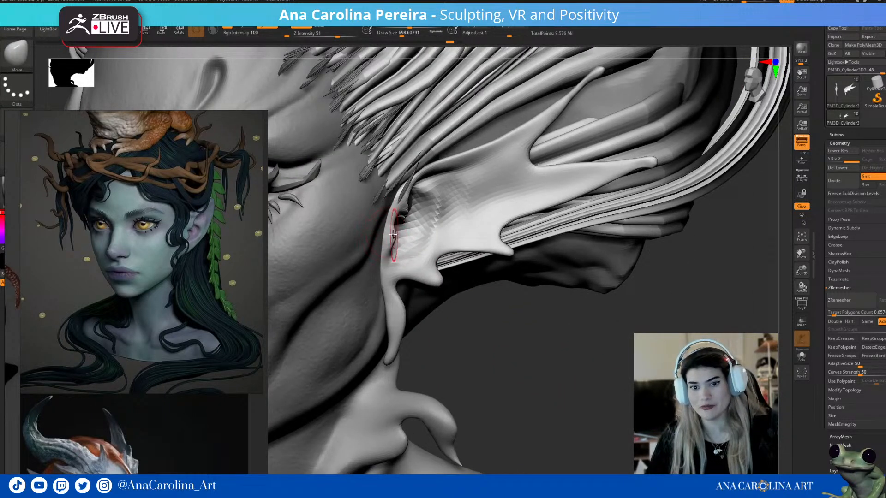
{"action": "key", "text": "ctrl+z"}
{"action": "left_click_drag", "start_coordinate": [509, 366], "coordinate": [511, 365]}
{"action": "key", "text": "ctrl+shift+z"}
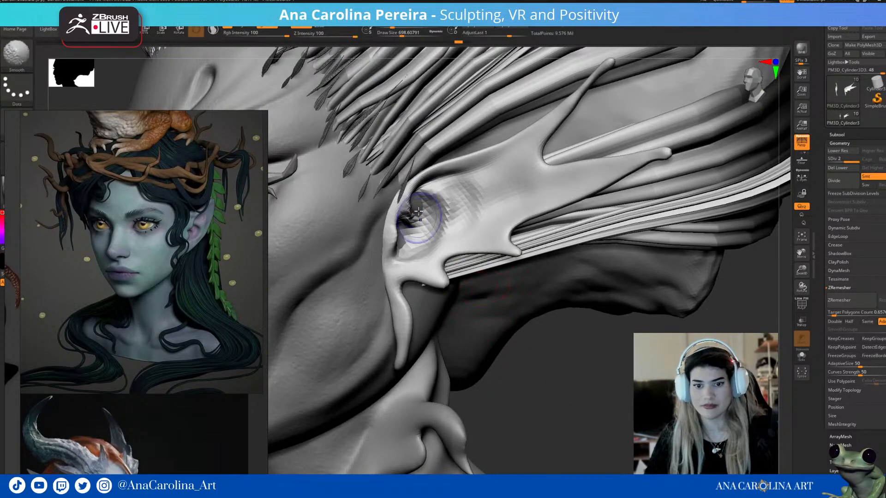
- Switch to the bust and back to the ear fins, checking how the ear meets the face from the front
{"action": "left_click", "coordinate": [412, 306], "text": "alt"}
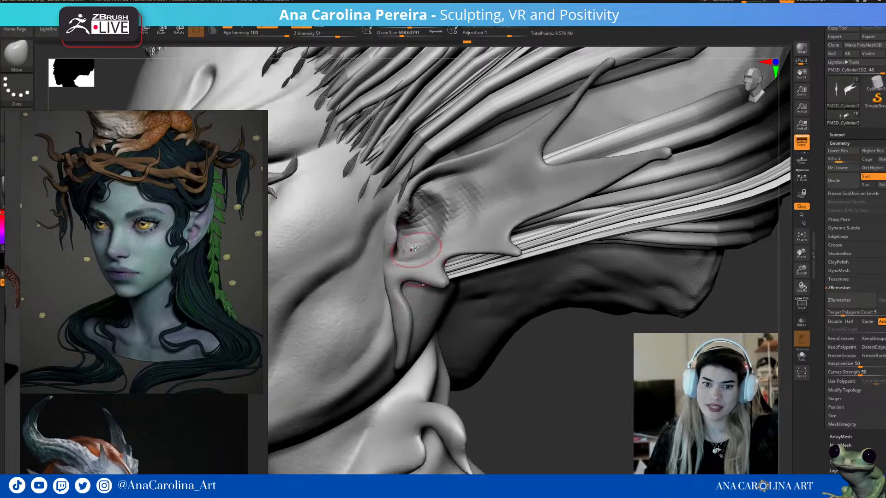
{"action": "mouse_move", "coordinate": [514, 401]}
{"action": "left_mouse_down"}
{"action": "mouse_move", "coordinate": [520, 362]}
{"action": "mouse_move", "coordinate": [498, 316]}
{"action": "mouse_move", "coordinate": [514, 328]}
{"action": "mouse_move", "coordinate": [510, 317]}
{"action": "mouse_move", "coordinate": [497, 364]}
{"action": "mouse_move", "coordinate": [528, 378]}
{"action": "mouse_move", "coordinate": [565, 376]}
{"action": "left_mouse_up"}
{"action": "left_click", "coordinate": [447, 213], "text": "alt"}
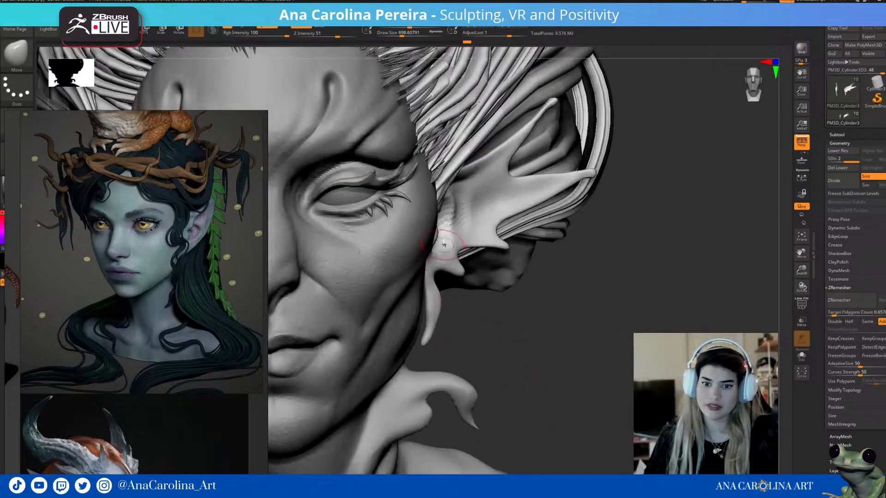
{"action": "mouse_move", "coordinate": [524, 347]}
{"action": "left_mouse_down"}
{"action": "mouse_move", "coordinate": [488, 358]}
{"action": "mouse_move", "coordinate": [482, 352]}
{"action": "mouse_move", "coordinate": [514, 353]}
{"action": "mouse_move", "coordinate": [484, 343]}
{"action": "left_mouse_up"}
- Try to sculpt the ear fin's thin membrane with the ClayBuildup brush and inspect its thickness from behind
{"action": "key", "text": "shift"}
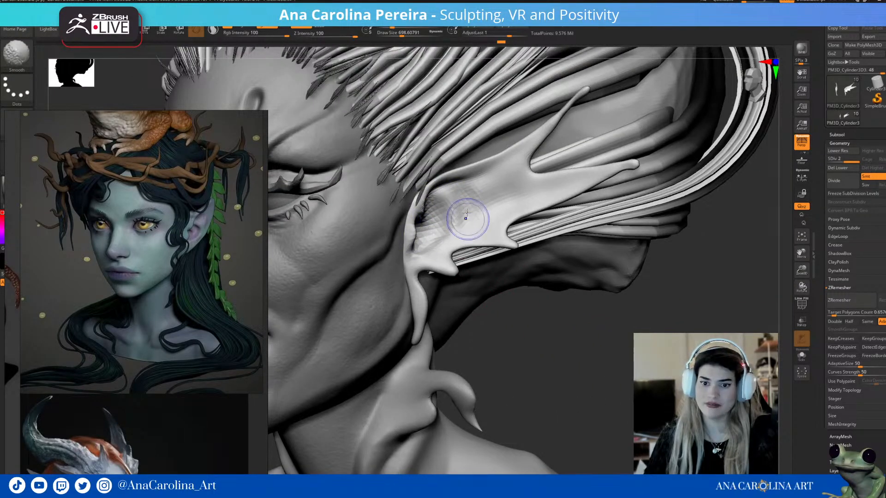
{"action": "mouse_move", "coordinate": [506, 315]}
{"action": "left_mouse_down"}
{"action": "mouse_move", "coordinate": [552, 360]}
{"action": "mouse_move", "coordinate": [510, 235]}
{"action": "mouse_move", "coordinate": [537, 246]}
{"action": "mouse_move", "coordinate": [506, 304]}
{"action": "mouse_move", "coordinate": [538, 287]}
{"action": "mouse_move", "coordinate": [521, 328]}
{"action": "mouse_move", "coordinate": [500, 293]}
{"action": "mouse_move", "coordinate": [472, 272]}
{"action": "mouse_move", "coordinate": [485, 273]}
{"action": "mouse_move", "coordinate": [507, 307]}
{"action": "mouse_move", "coordinate": [500, 304]}
{"action": "left_mouse_up"}
{"action": "key", "text": "b"}
{"action": "key", "text": "c"}
{"action": "key", "text": "b"}
{"action": "left_click_drag", "start_coordinate": [506, 182], "coordinate": [497, 191]}
{"action": "mouse_move", "coordinate": [565, 320]}
{"action": "left_mouse_down"}
{"action": "mouse_move", "coordinate": [549, 327]}
{"action": "mouse_move", "coordinate": [429, 279]}
{"action": "mouse_move", "coordinate": [439, 337]}
{"action": "mouse_move", "coordinate": [441, 311]}
{"action": "left_mouse_up"}
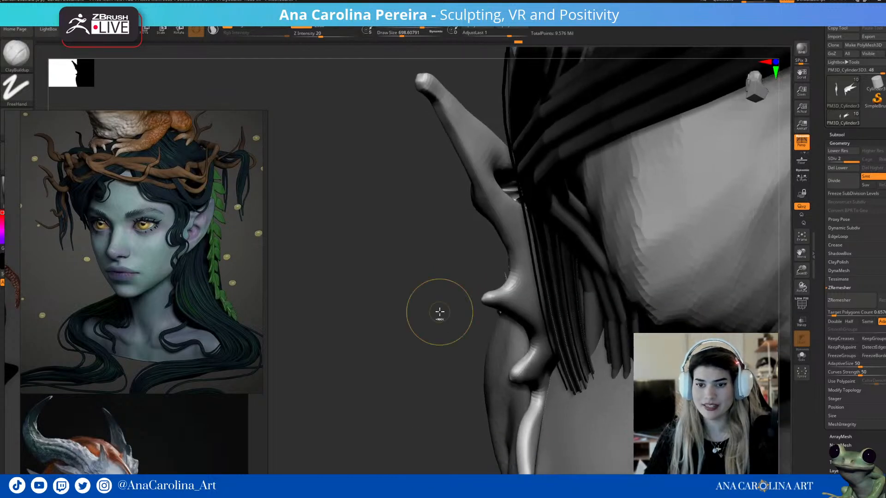
- Move the reference board out of the way and turn on BackfaceMask in the ClayBuildup brush's auto masking settings
{"action": "right_click_drag", "start_coordinate": [134, 267], "coordinate": [885, 254]}
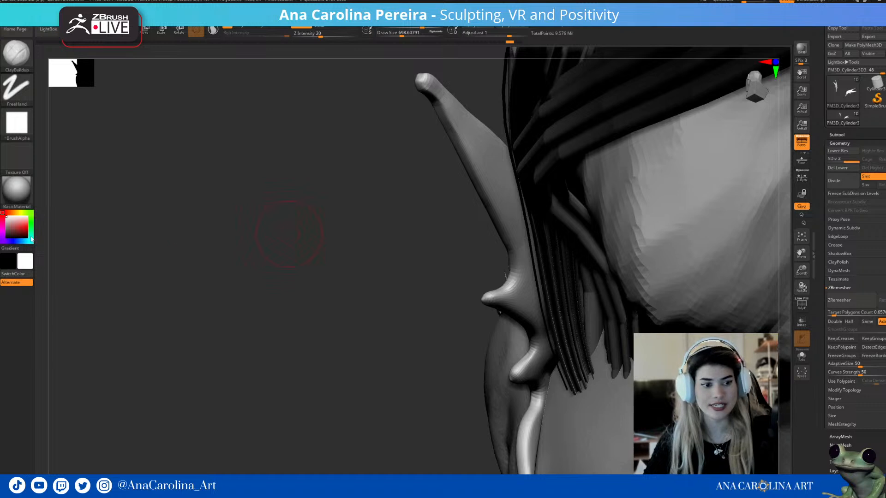
{"action": "left_click", "coordinate": [1, 213]}
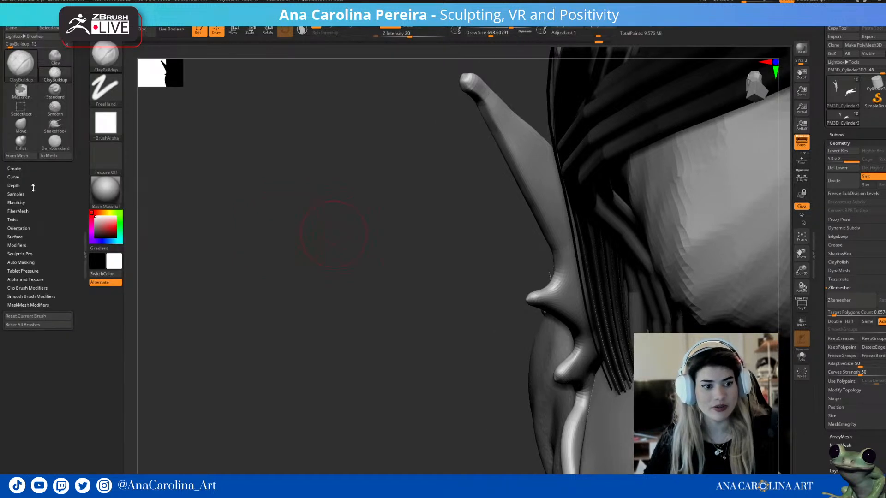
{"action": "left_click", "coordinate": [35, 263]}
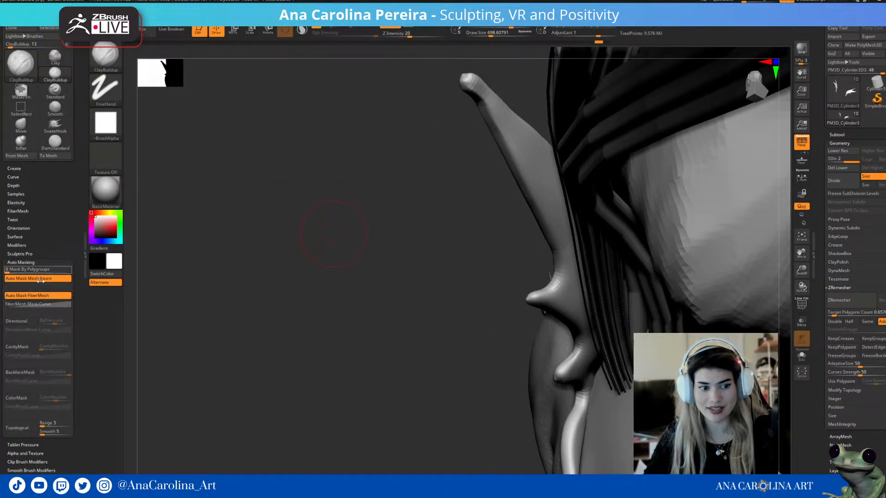
{"action": "left_click", "coordinate": [36, 373]}
- Sculpt the edge of the ear fin from behind using ClayBuildup with backface masking
{"action": "mouse_move", "coordinate": [483, 210]}
{"action": "left_mouse_down"}
{"action": "mouse_move", "coordinate": [553, 197]}
{"action": "mouse_move", "coordinate": [548, 188]}
{"action": "mouse_move", "coordinate": [600, 168]}
{"action": "left_mouse_up"}
{"action": "left_click_drag", "start_coordinate": [618, 403], "coordinate": [556, 158]}
{"action": "left_click_drag", "start_coordinate": [511, 203], "coordinate": [537, 199]}
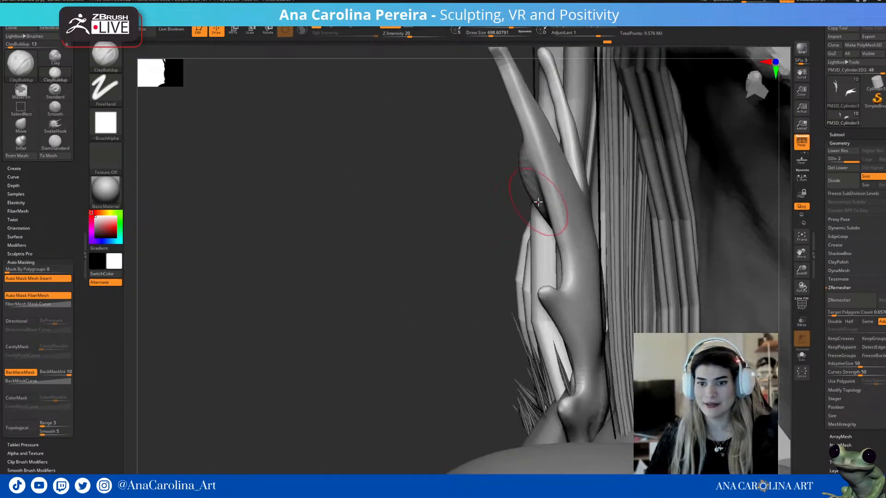
- Return to the front of the bust and place the elf reference beside the face, clear of the ear fin
{"action": "left_click_drag", "start_coordinate": [472, 248], "coordinate": [617, 239]}
{"action": "mouse_move", "coordinate": [885, 159]}
{"action": "right_mouse_down"}
{"action": "mouse_move", "coordinate": [482, 139]}
{"action": "mouse_move", "coordinate": [670, 195]}
{"action": "mouse_move", "coordinate": [669, 202]}
{"action": "right_mouse_up"}
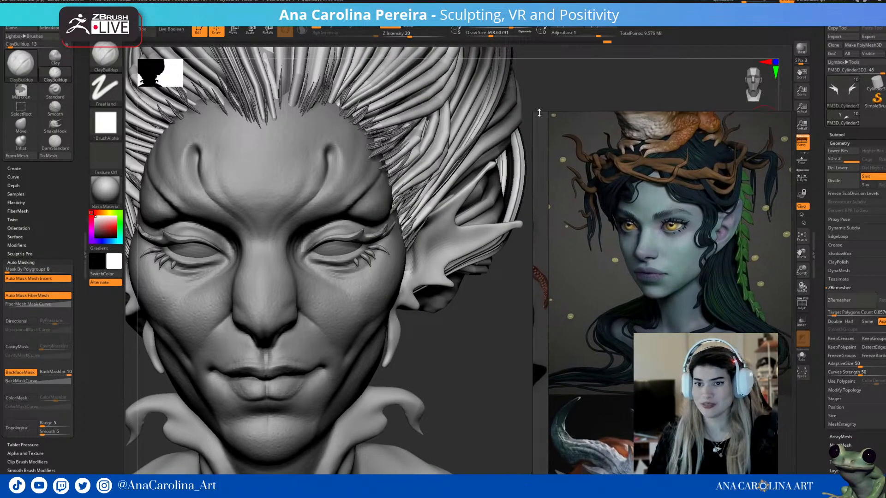
{"action": "left_click_drag", "start_coordinate": [534, 112], "coordinate": [620, 184]}
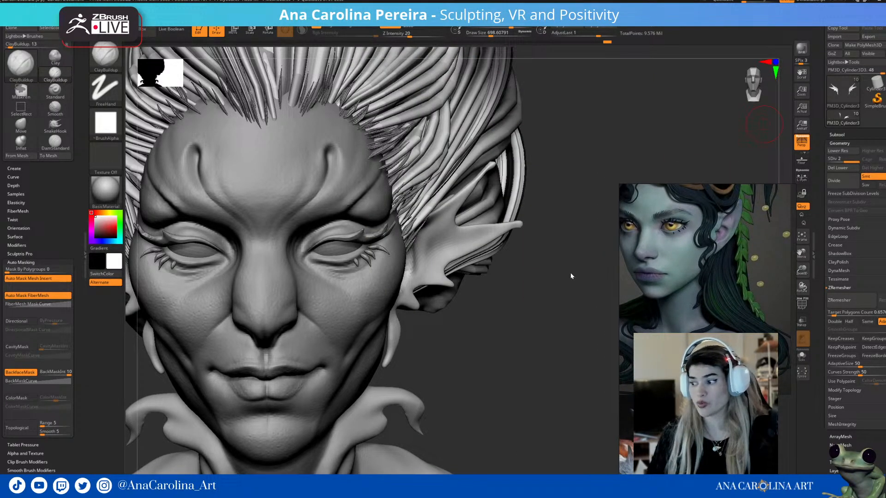
- Build up clay along the ear fin's upper edge, from the hollow out to the tip of the upper spike
{"action": "mouse_move", "coordinate": [557, 286]}
{"action": "left_mouse_down"}
{"action": "mouse_move", "coordinate": [563, 296]}
{"action": "mouse_move", "coordinate": [552, 287]}
{"action": "left_mouse_up"}
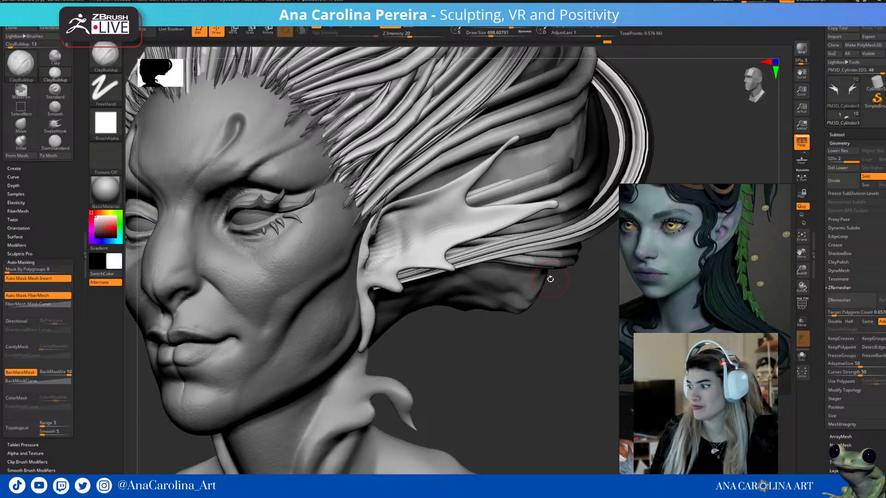
{"action": "left_click_drag", "start_coordinate": [501, 397], "coordinate": [487, 216]}
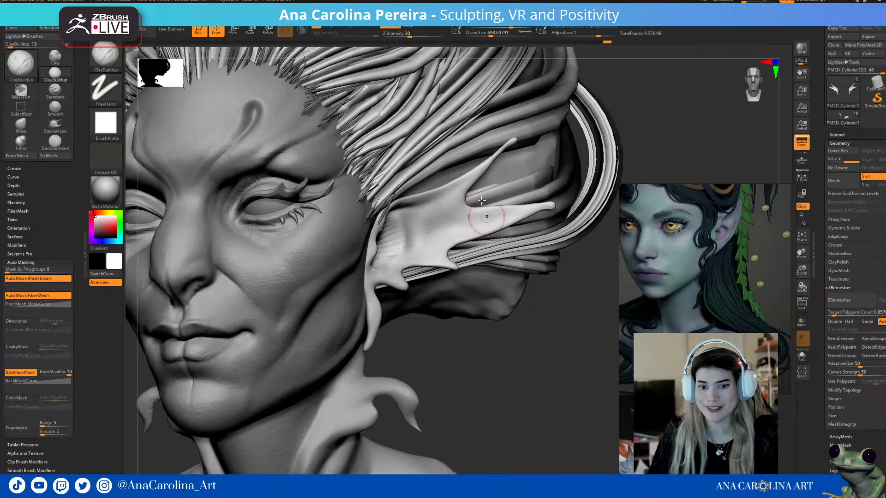
{"action": "mouse_move", "coordinate": [398, 201]}
{"action": "left_mouse_down"}
{"action": "mouse_move", "coordinate": [457, 187]}
{"action": "mouse_move", "coordinate": [514, 144]}
{"action": "left_mouse_up"}
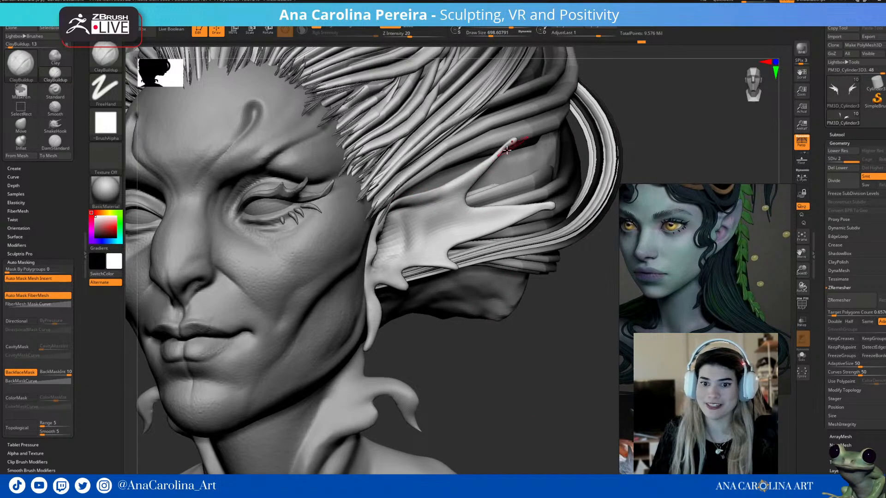
{"action": "key", "text": "b"}
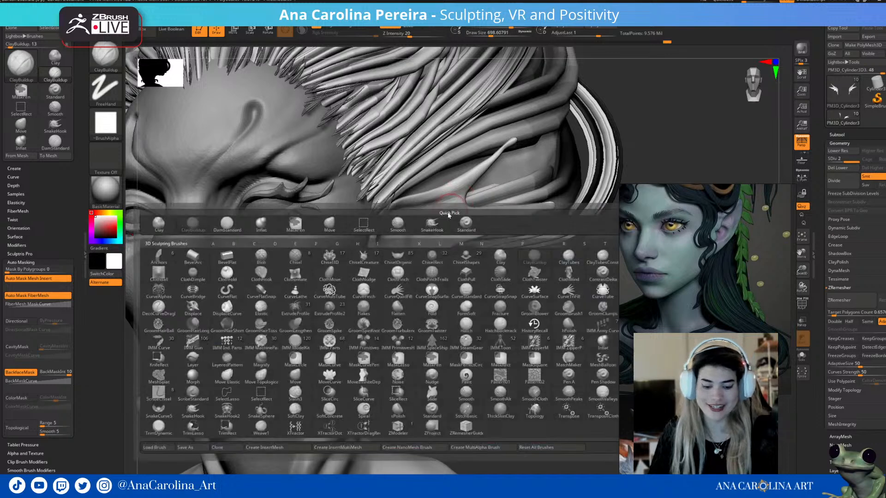
{"action": "key", "text": "n"}
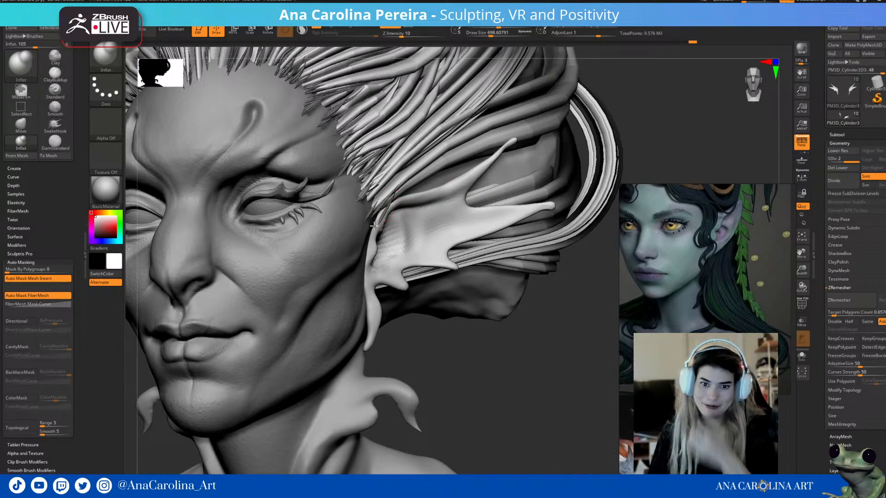
{"action": "key", "text": "b"}
{"action": "key", "text": "c"}
{"action": "key", "text": "b"}
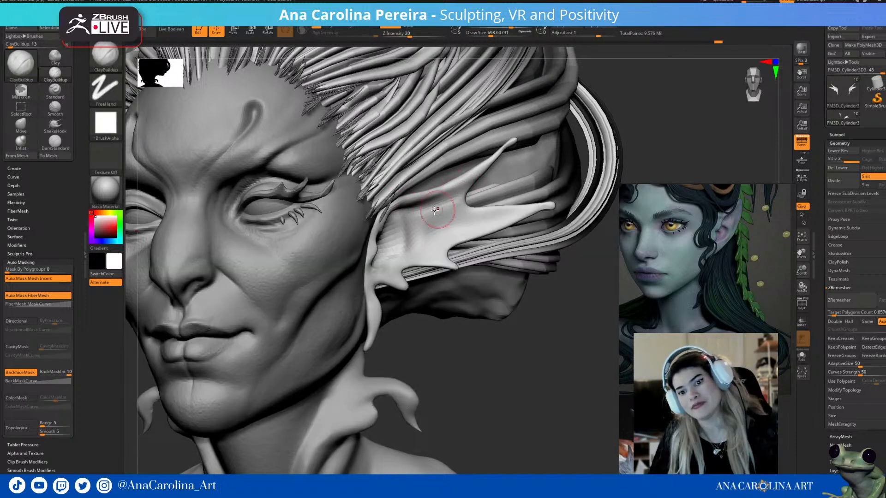
- Sculpt the ear fin's membrane along the base of the middle spike with the ClayBuildup brush
{"action": "left_click_drag", "start_coordinate": [461, 337], "coordinate": [486, 322]}
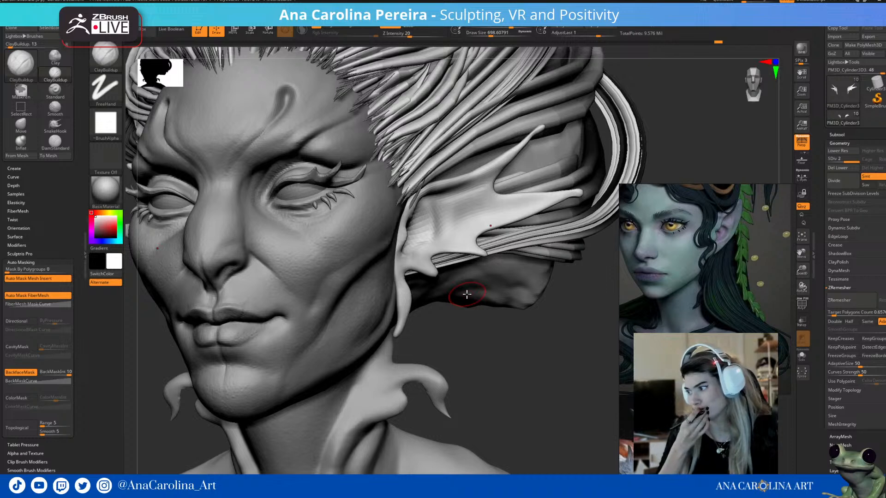
{"action": "mouse_move", "coordinate": [526, 373]}
{"action": "left_mouse_down"}
{"action": "mouse_move", "coordinate": [527, 342]}
{"action": "mouse_move", "coordinate": [475, 328]}
{"action": "mouse_move", "coordinate": [524, 311]}
{"action": "mouse_move", "coordinate": [502, 233]}
{"action": "left_mouse_up"}
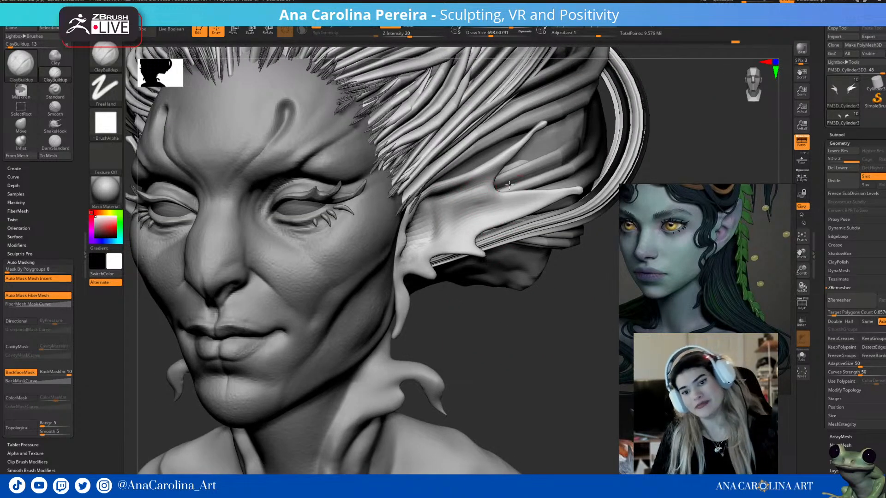
{"action": "key", "text": "ctrl"}
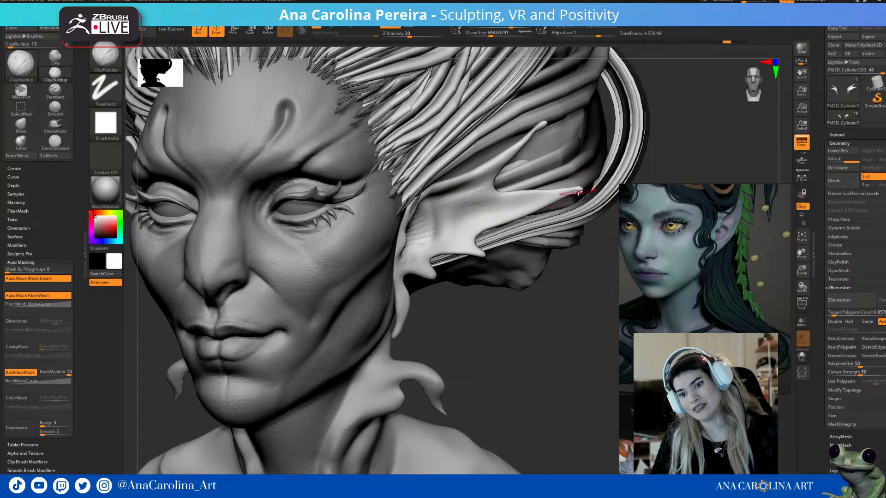
{"action": "left_click_drag", "start_coordinate": [514, 196], "coordinate": [475, 206]}
- Set the Inflat brush's draw size to about 1280 and thicken the upper spike of the opposite ear fin
{"action": "mouse_move", "coordinate": [450, 346]}
{"action": "left_mouse_down"}
{"action": "mouse_move", "coordinate": [498, 356]}
{"action": "mouse_move", "coordinate": [497, 278]}
{"action": "mouse_move", "coordinate": [498, 286]}
{"action": "left_mouse_up"}
{"action": "left_click_drag", "start_coordinate": [562, 288], "coordinate": [283, 276]}
{"action": "left_click_drag", "start_coordinate": [302, 236], "coordinate": [302, 176]}
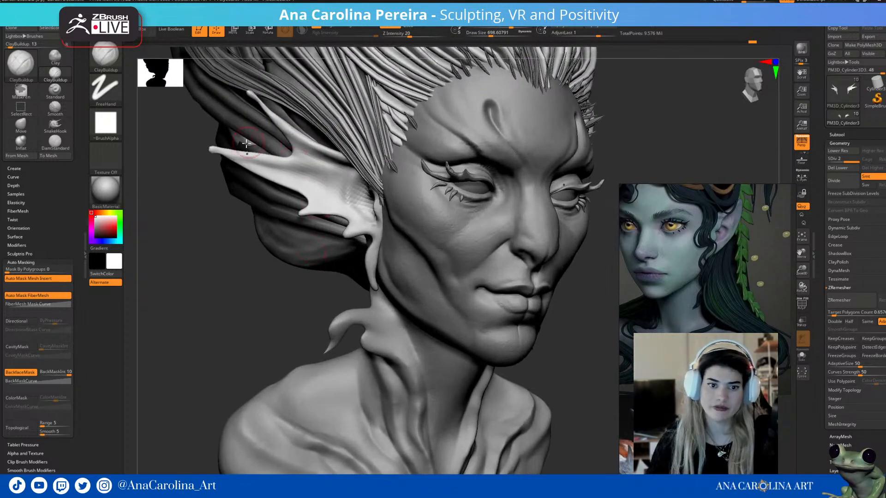
{"action": "key", "text": "b"}
{"action": "key", "text": "i"}
{"action": "key", "text": "n"}
{"action": "key", "text": "space"}
{"action": "key", "text": "space"}
{"action": "left_click_drag", "start_coordinate": [268, 98], "coordinate": [289, 134]}
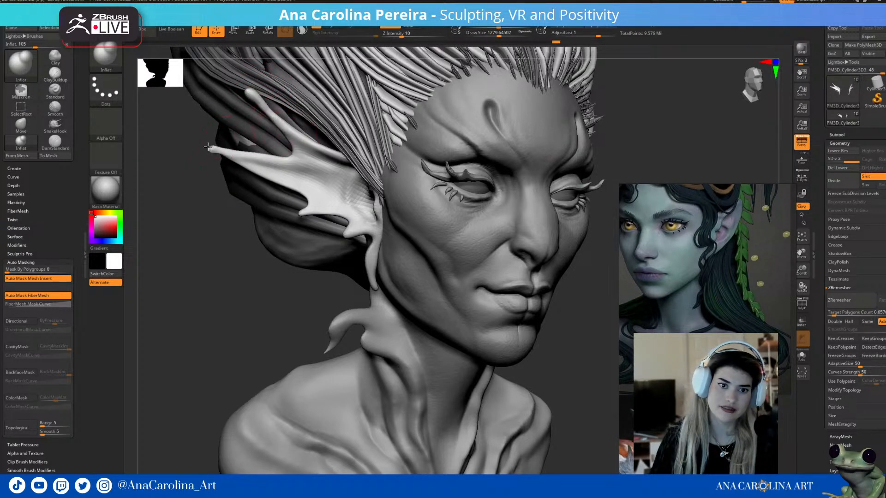
- Inflate the ear fin's lowest spike, and build up clay beneath the upper edge near the hairline with ClayBuildup at draw size about 414
{"action": "key", "text": "shift"}
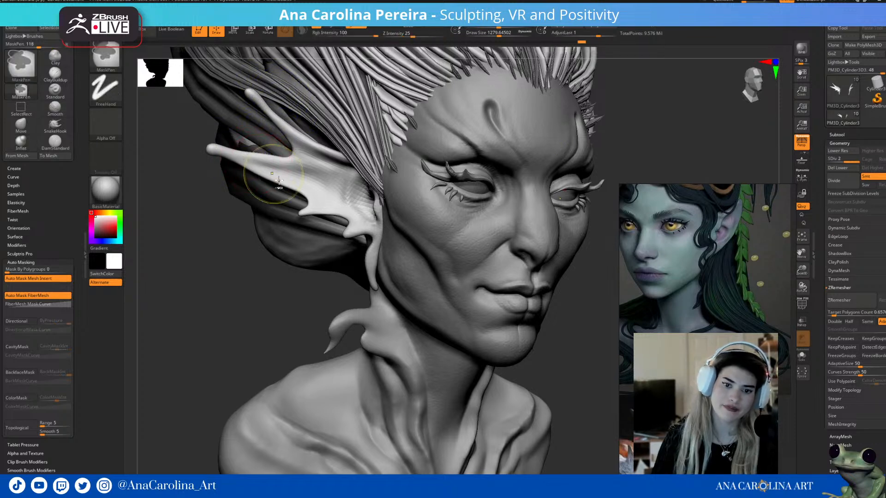
{"action": "left_click_drag", "start_coordinate": [356, 251], "coordinate": [352, 234]}
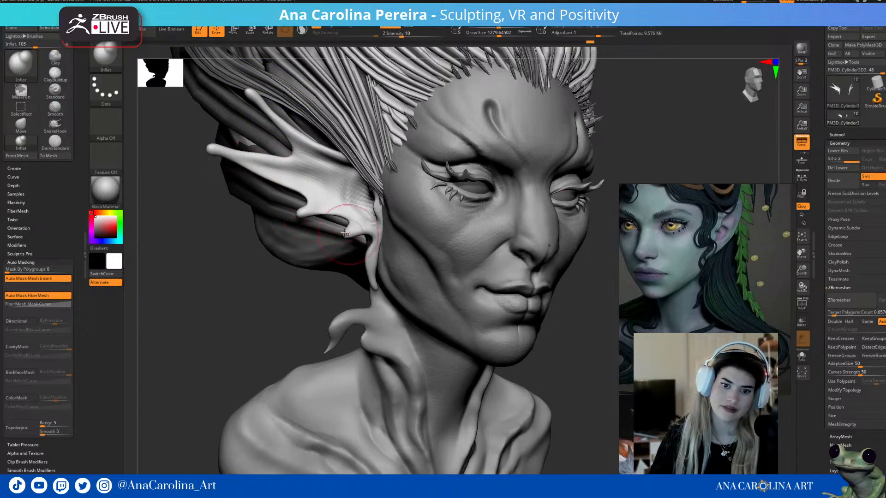
{"action": "key", "text": "b"}
{"action": "key", "text": "c"}
{"action": "key", "text": "b"}
{"action": "key", "text": "space"}
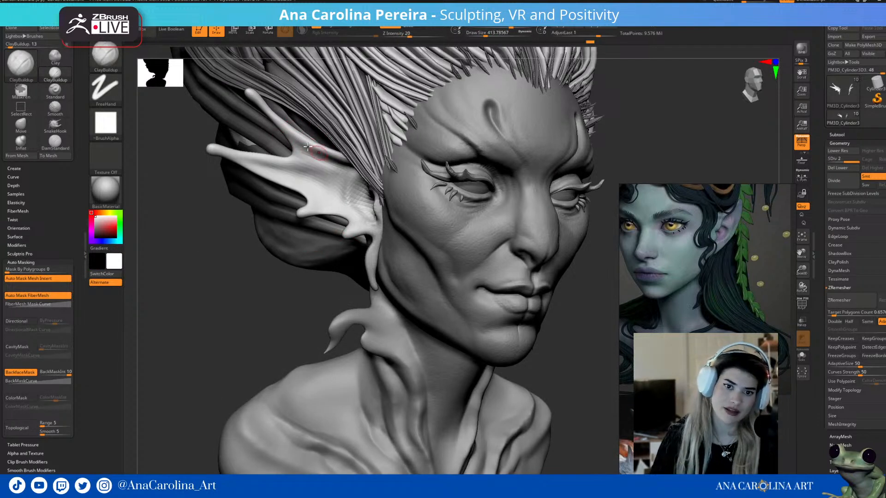
{"action": "key", "text": "ctrl"}
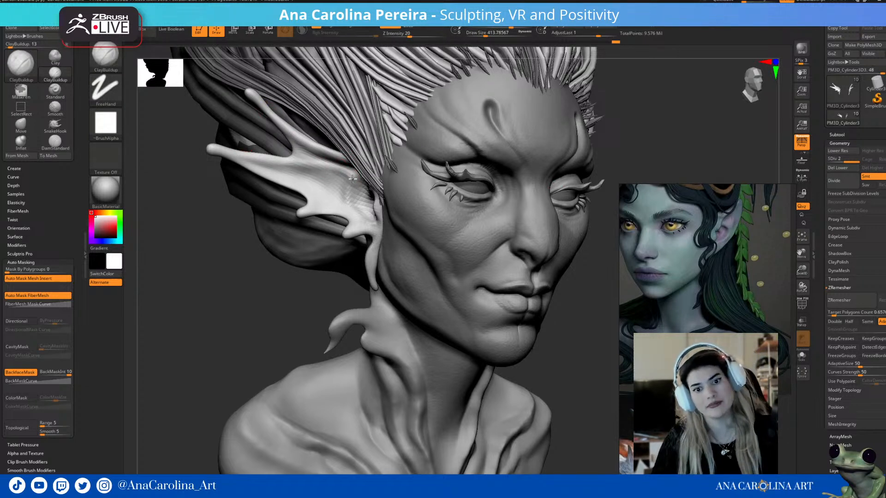
{"action": "mouse_move", "coordinate": [345, 172]}
{"action": "left_mouse_down"}
{"action": "mouse_move", "coordinate": [296, 164]}
{"action": "mouse_move", "coordinate": [345, 171]}
{"action": "left_mouse_up"}
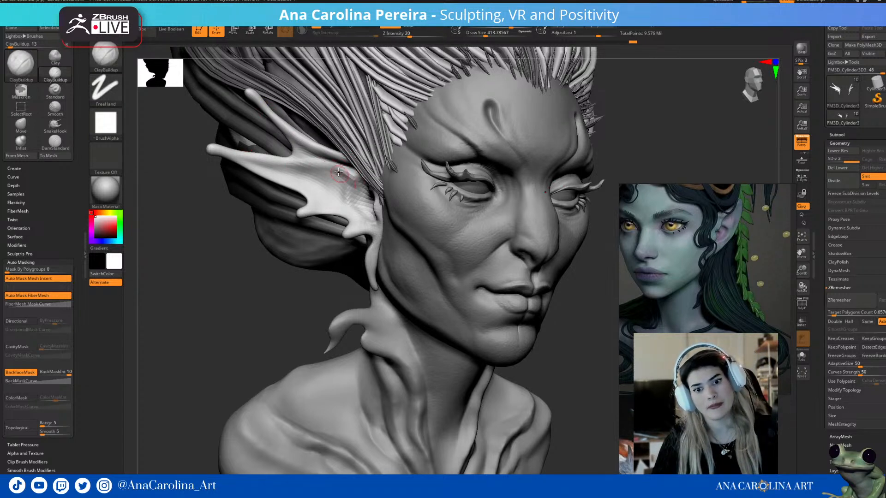
- Sculpt the inner ear hollow beside the hairline with ClayBuildup, adjusting the draw size to about 519
{"action": "key", "text": "bracketright"}
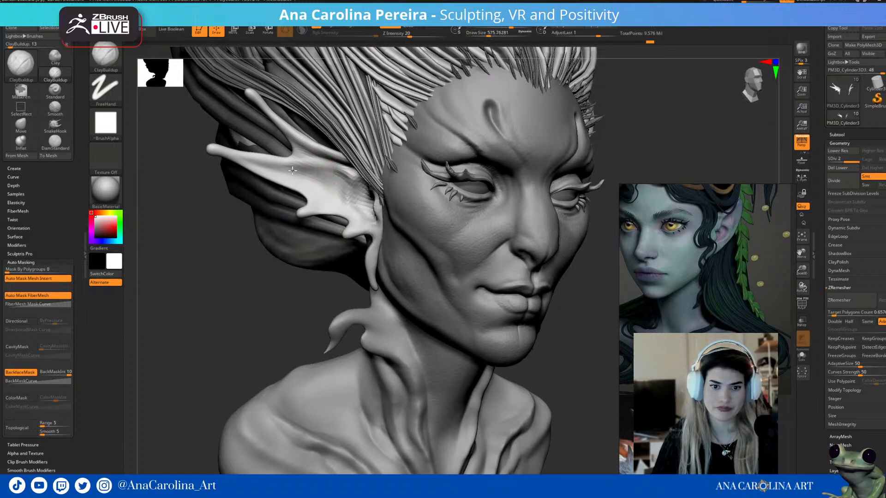
{"action": "key", "text": "space"}
{"action": "left_click", "coordinate": [344, 184]}
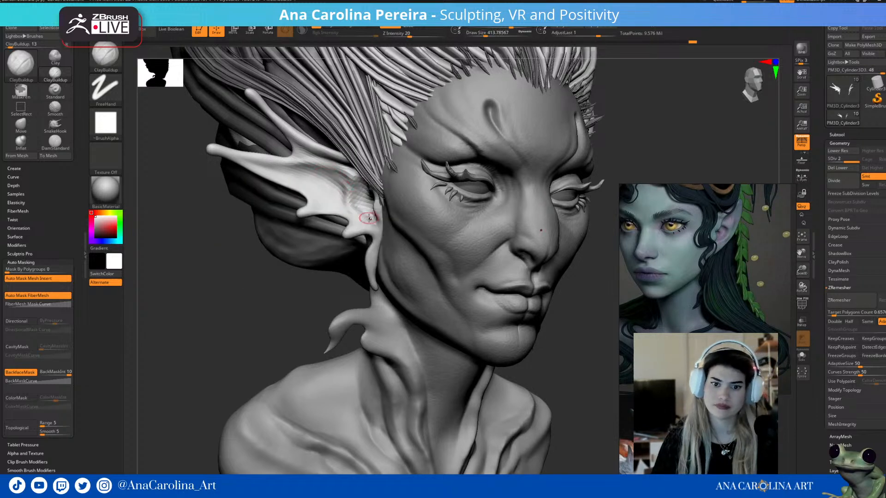
{"action": "key", "text": "space"}
{"action": "left_click", "coordinate": [362, 200]}
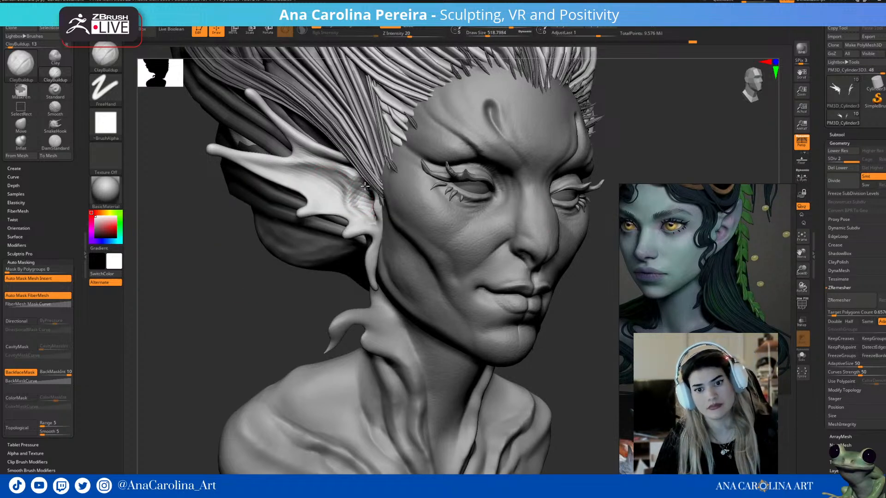
- Form an inner ear fold across the membrane behind the hollow at draw size about 430, then enlarge the brush to about 636
{"action": "mouse_move", "coordinate": [310, 253]}
{"action": "right_mouse_down"}
{"action": "mouse_move", "coordinate": [297, 300]}
{"action": "mouse_move", "coordinate": [327, 177]}
{"action": "right_mouse_up"}
{"action": "left_click_drag", "start_coordinate": [334, 190], "coordinate": [305, 181]}
{"action": "key", "text": "space"}
{"action": "left_click", "coordinate": [314, 185]}
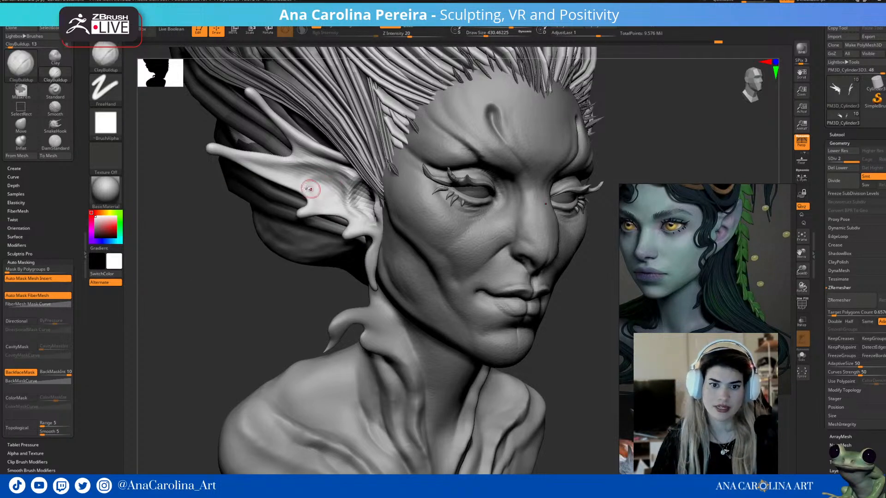
{"action": "left_click_drag", "start_coordinate": [335, 177], "coordinate": [292, 179]}
{"action": "key", "text": "bracketright"}
{"action": "key", "text": "bracketright"}
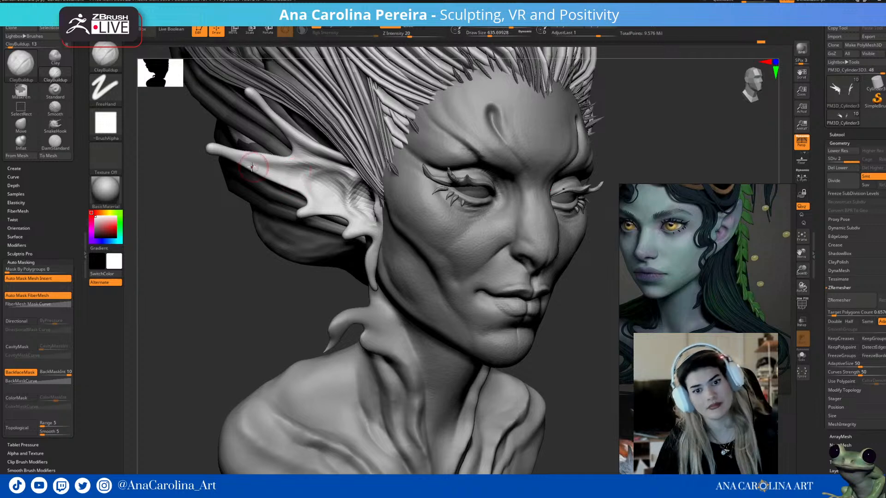
- Build up clay on the opposite ear where the lower lobe meets the thin hanging spike
{"action": "mouse_move", "coordinate": [323, 277]}
{"action": "left_mouse_down"}
{"action": "mouse_move", "coordinate": [289, 297]}
{"action": "mouse_move", "coordinate": [319, 224]}
{"action": "mouse_move", "coordinate": [364, 227]}
{"action": "left_mouse_up"}
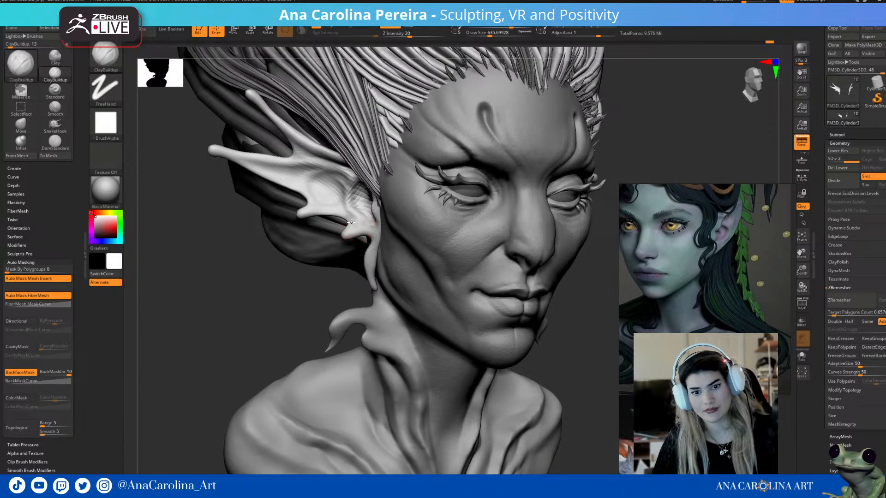
{"action": "mouse_move", "coordinate": [337, 286]}
{"action": "left_mouse_down"}
{"action": "mouse_move", "coordinate": [316, 323]}
{"action": "mouse_move", "coordinate": [258, 297]}
{"action": "mouse_move", "coordinate": [397, 255]}
{"action": "mouse_move", "coordinate": [443, 210]}
{"action": "mouse_move", "coordinate": [438, 226]}
{"action": "left_mouse_up"}
{"action": "key", "text": "b"}
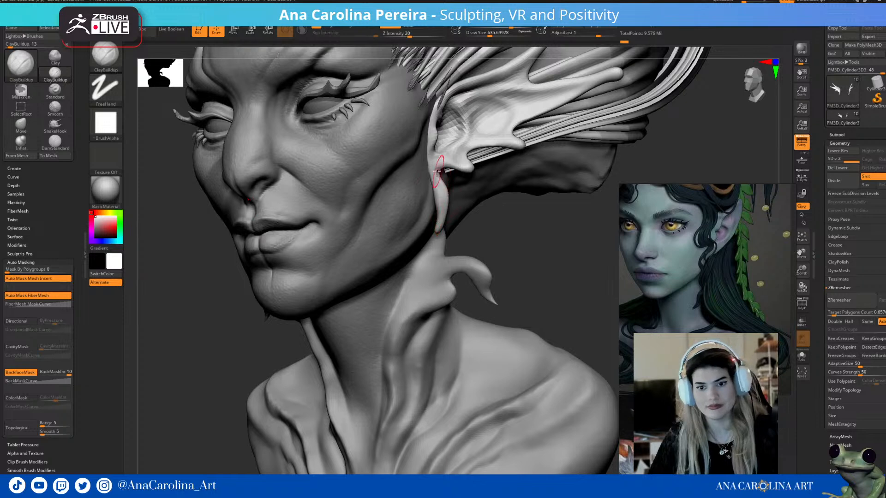
{"action": "left_click_drag", "start_coordinate": [435, 160], "coordinate": [438, 189]}
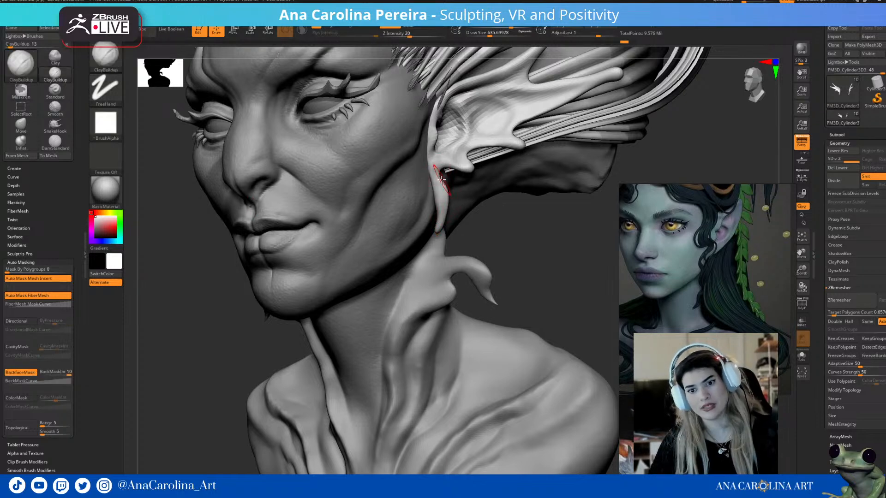
- Carve the crease between the ear's lower lobe and the hanging spike using DamStandard with backface masking
{"action": "key", "text": "b"}
{"action": "key", "text": "d"}
{"action": "key", "text": "s"}
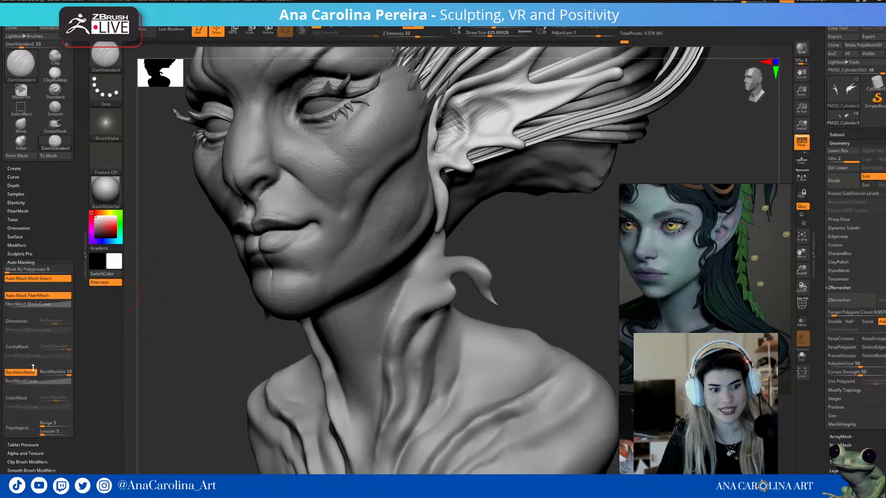
{"action": "left_click_drag", "start_coordinate": [451, 168], "coordinate": [435, 177]}
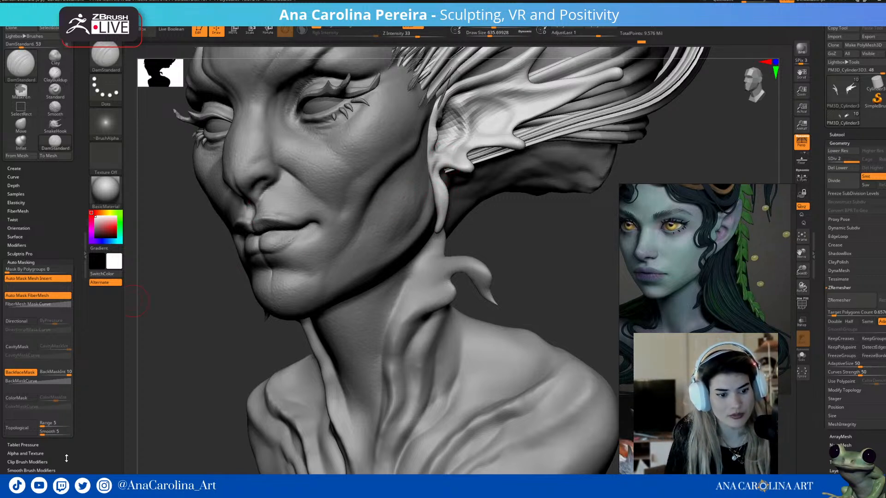
{"action": "left_click_drag", "start_coordinate": [66, 458], "coordinate": [69, 444]}
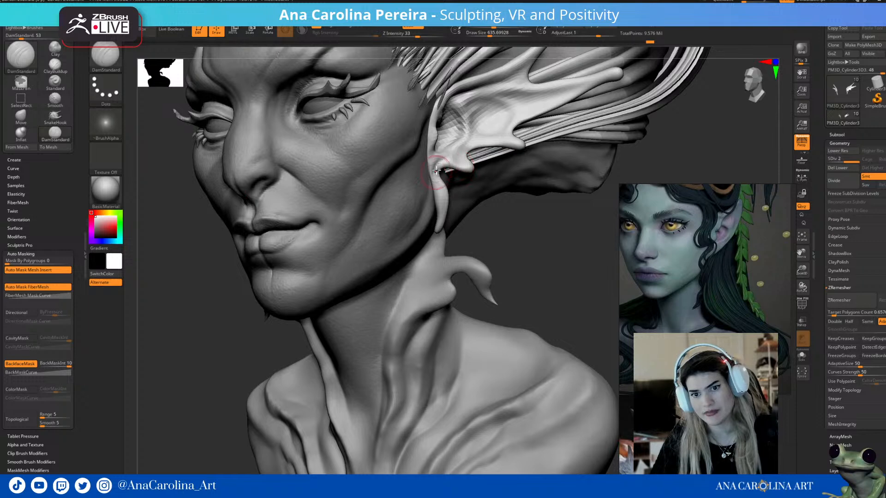
- Carve creases along the ear's inner fold and at the junction of its upper and middle spikes with DamStandard
{"action": "mouse_move", "coordinate": [492, 282]}
{"action": "left_mouse_down"}
{"action": "mouse_move", "coordinate": [520, 277]}
{"action": "mouse_move", "coordinate": [488, 235]}
{"action": "mouse_move", "coordinate": [502, 273]}
{"action": "mouse_move", "coordinate": [485, 231]}
{"action": "left_mouse_up"}
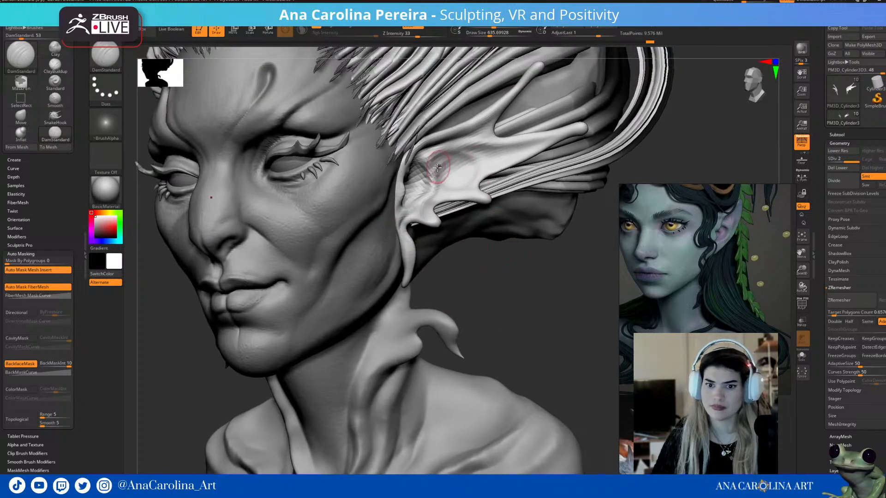
{"action": "mouse_move", "coordinate": [437, 165]}
{"action": "left_mouse_down"}
{"action": "mouse_move", "coordinate": [448, 158]}
{"action": "mouse_move", "coordinate": [473, 174]}
{"action": "left_mouse_up"}
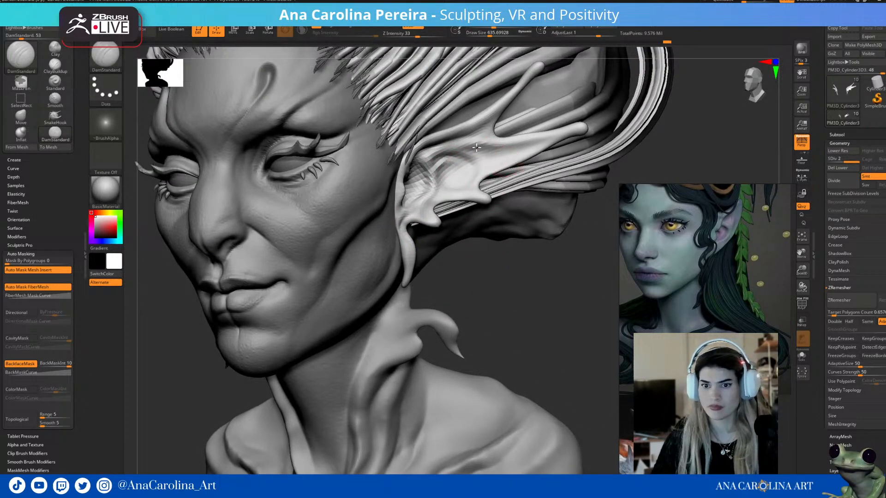
{"action": "left_click_drag", "start_coordinate": [557, 142], "coordinate": [550, 139]}
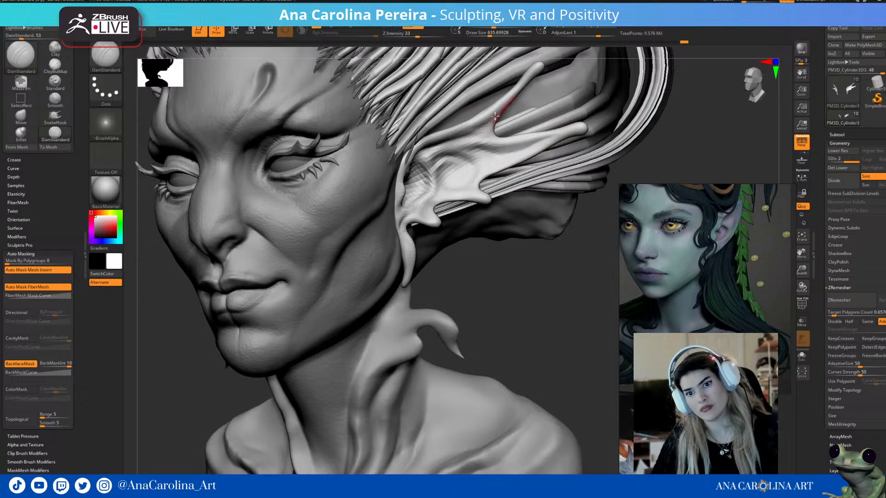
{"action": "left_click_drag", "start_coordinate": [507, 101], "coordinate": [490, 123]}
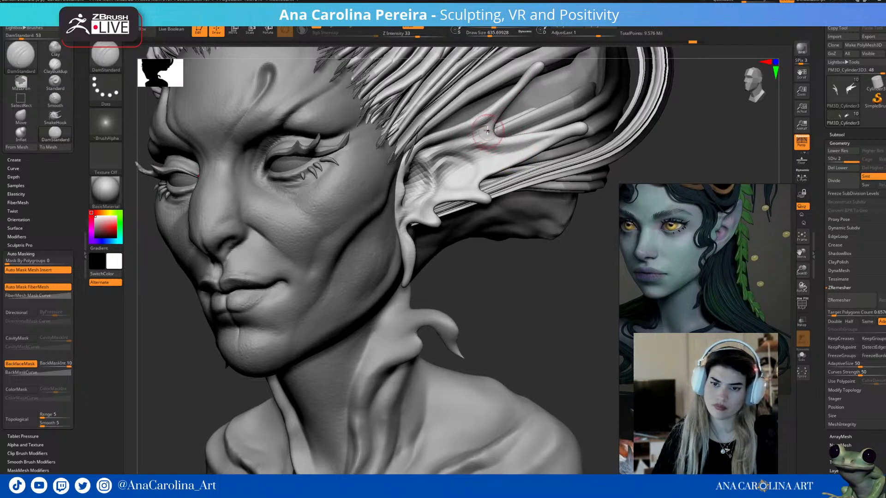
{"action": "left_click_drag", "start_coordinate": [489, 126], "coordinate": [486, 134]}
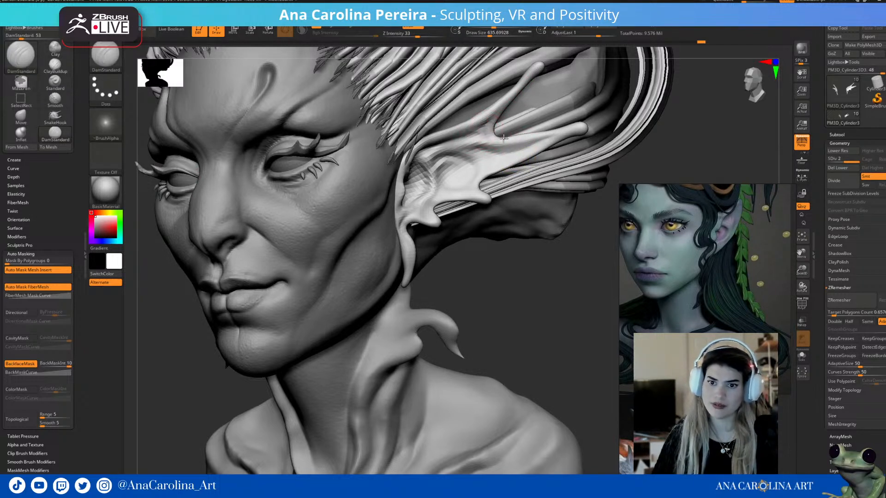
- Sculpt the upper rim of the ear hollow from the side with ClayBuildup at draw size about 482
{"action": "mouse_move", "coordinate": [534, 251]}
{"action": "left_mouse_down"}
{"action": "mouse_move", "coordinate": [536, 286]}
{"action": "mouse_move", "coordinate": [548, 289]}
{"action": "mouse_move", "coordinate": [554, 248]}
{"action": "mouse_move", "coordinate": [516, 248]}
{"action": "left_mouse_up"}
{"action": "left_click_drag", "start_coordinate": [283, 266], "coordinate": [368, 314]}
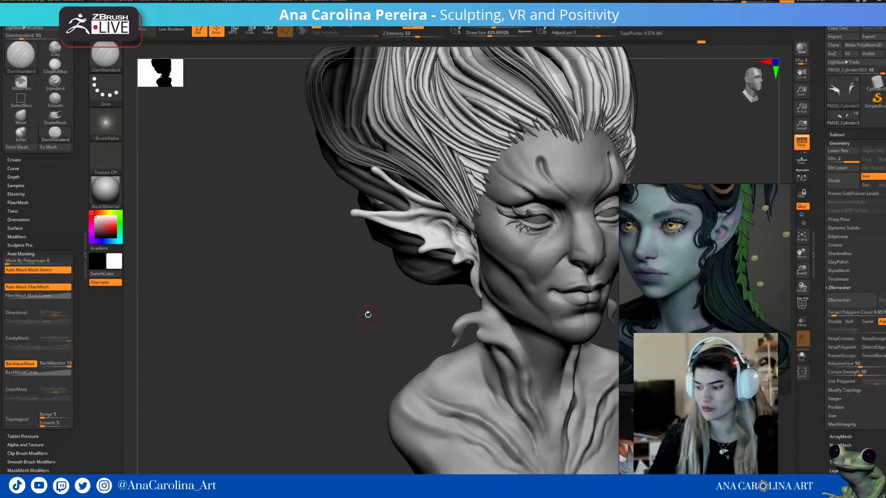
{"action": "mouse_move", "coordinate": [336, 299]}
{"action": "left_mouse_down"}
{"action": "mouse_move", "coordinate": [338, 330]}
{"action": "mouse_move", "coordinate": [272, 340]}
{"action": "mouse_move", "coordinate": [543, 304]}
{"action": "left_mouse_up"}
{"action": "mouse_move", "coordinate": [520, 266]}
{"action": "left_mouse_down"}
{"action": "mouse_move", "coordinate": [508, 267]}
{"action": "mouse_move", "coordinate": [511, 360]}
{"action": "mouse_move", "coordinate": [504, 358]}
{"action": "left_mouse_up"}
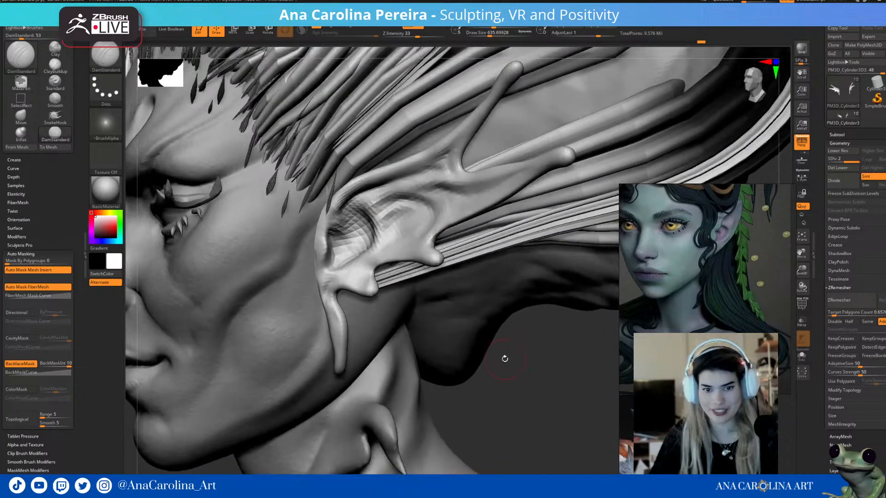
{"action": "key", "text": "space"}
{"action": "key", "text": "b"}
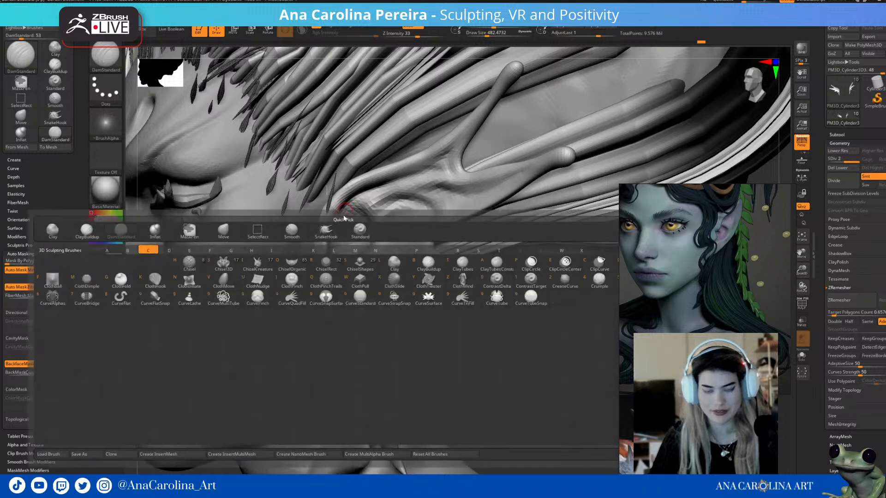
{"action": "key", "text": "c"}
{"action": "key", "text": "b"}
{"action": "mouse_move", "coordinate": [360, 236]}
{"action": "left_mouse_down"}
{"action": "mouse_move", "coordinate": [341, 225]}
{"action": "mouse_move", "coordinate": [347, 212]}
{"action": "left_mouse_up"}
- Alternate the active subtool between ear and head, and examine how the ear hollow meets the head from profile and front
{"action": "left_click_drag", "start_coordinate": [513, 372], "coordinate": [487, 380]}
{"action": "left_click", "coordinate": [403, 330], "text": "alt"}
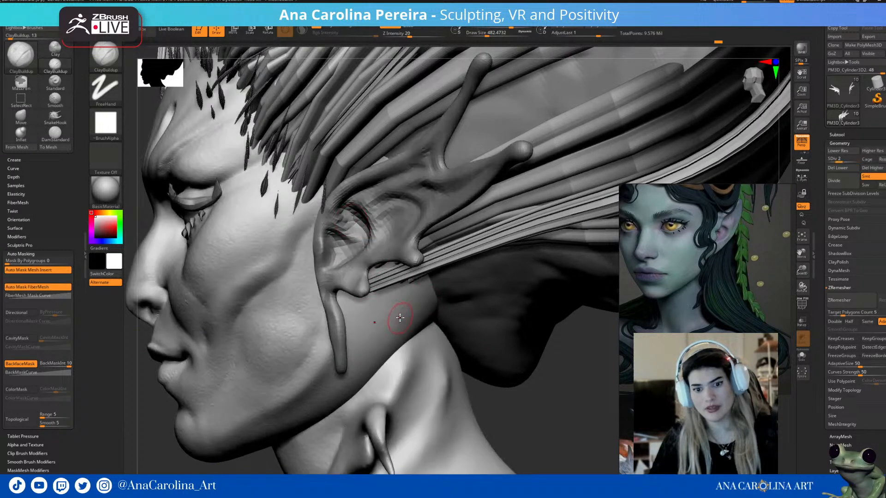
{"action": "left_click", "coordinate": [357, 221], "text": "alt"}
{"action": "left_click_drag", "start_coordinate": [494, 381], "coordinate": [319, 243]}
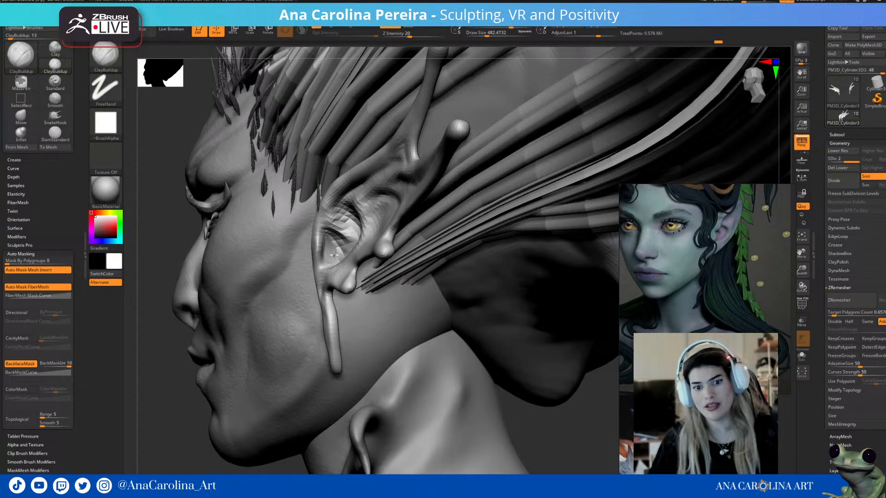
{"action": "left_click", "coordinate": [379, 313], "text": "alt"}
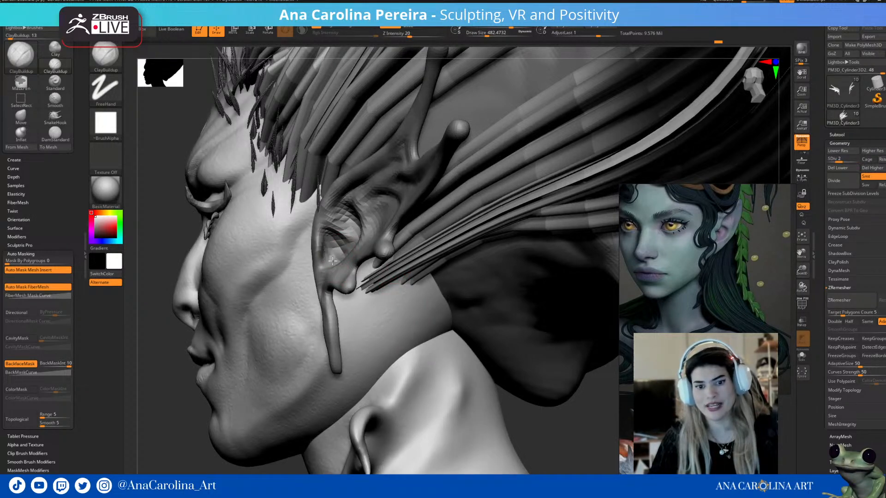
{"action": "left_click_drag", "start_coordinate": [594, 434], "coordinate": [518, 397]}
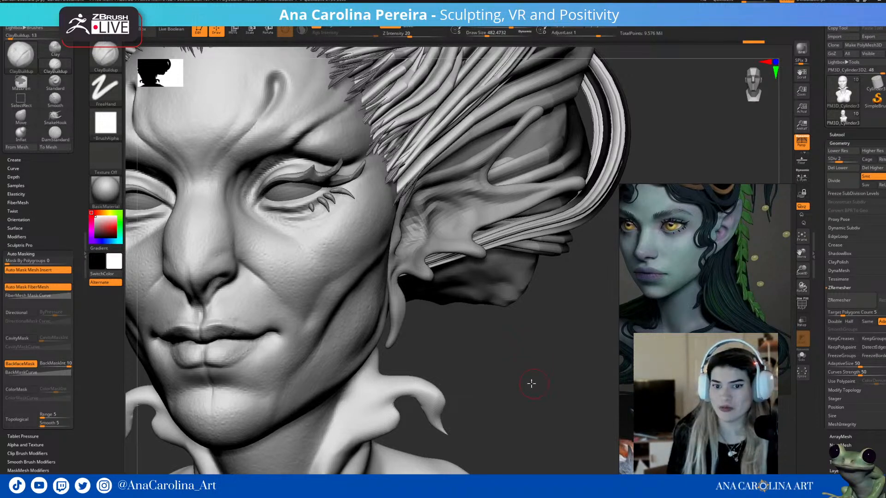
{"action": "left_click_drag", "start_coordinate": [532, 383], "coordinate": [503, 319]}
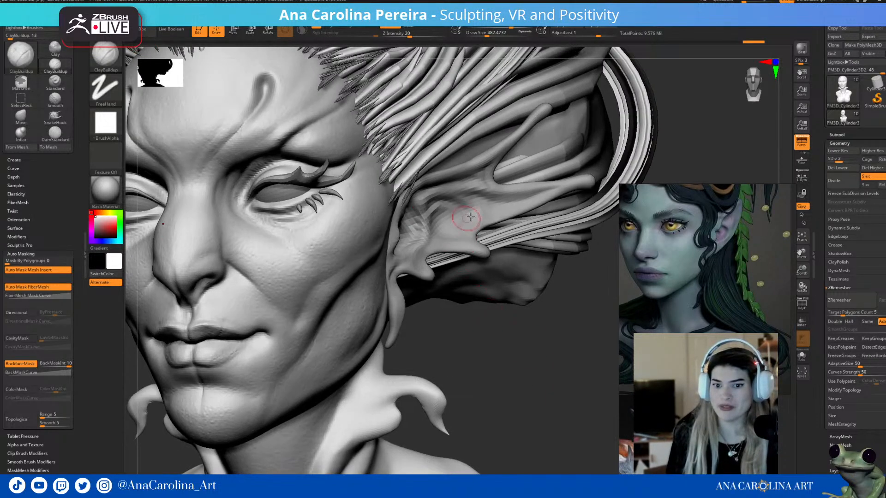
- Make the ears the active subtool and thicken the middle spike's tip and the upper spike with Inflat at draw size about 615
{"action": "left_click", "coordinate": [485, 247], "text": "alt"}
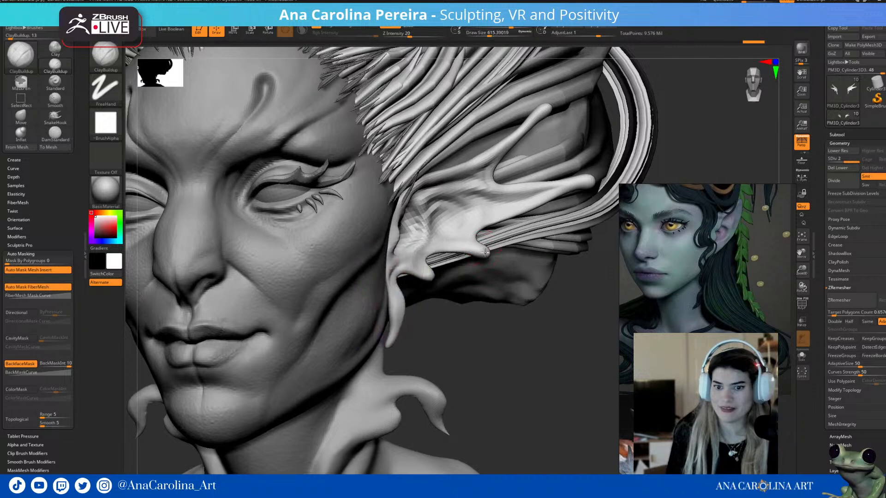
{"action": "key", "text": "b"}
{"action": "key", "text": "c"}
{"action": "key", "text": "b"}
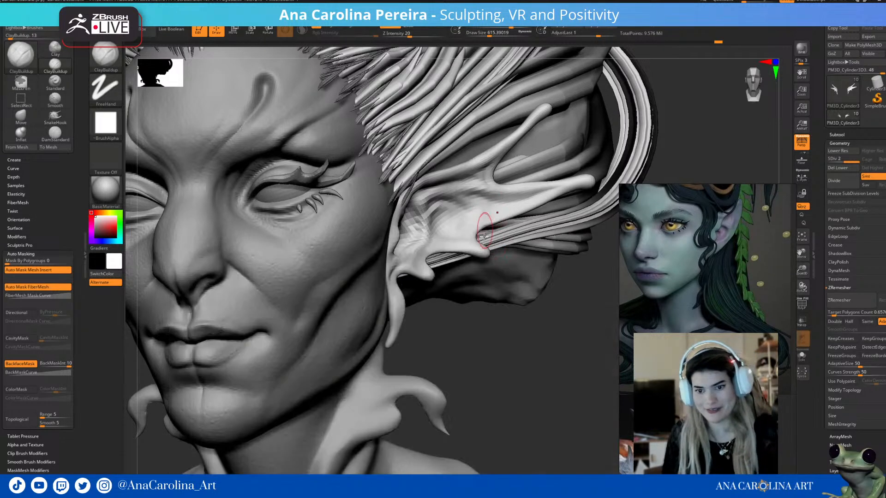
{"action": "key", "text": "b"}
{"action": "key", "text": "i"}
{"action": "key", "text": "n"}
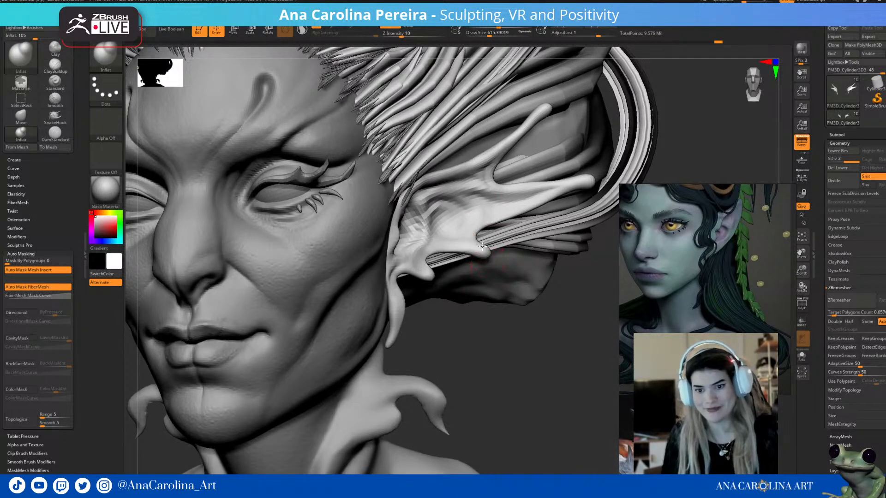
{"action": "left_click_drag", "start_coordinate": [588, 178], "coordinate": [586, 178]}
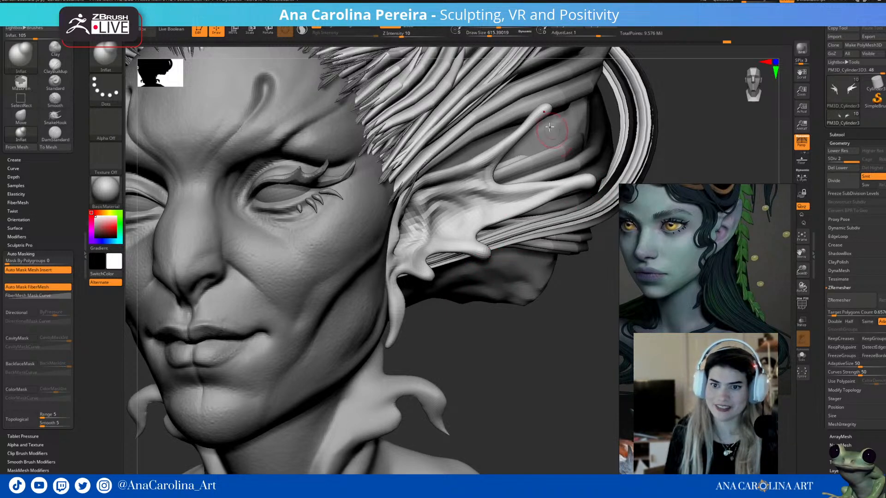
{"action": "mouse_move", "coordinate": [543, 110]}
{"action": "left_mouse_down"}
{"action": "mouse_move", "coordinate": [556, 116]}
{"action": "mouse_move", "coordinate": [500, 134]}
{"action": "mouse_move", "coordinate": [495, 149]}
{"action": "left_mouse_up"}
- Adjust the shape of the ear's upper spike with the Move brush at draw size about 2340
{"action": "key", "text": "b"}
{"action": "key", "text": "m"}
{"action": "key", "text": "v"}
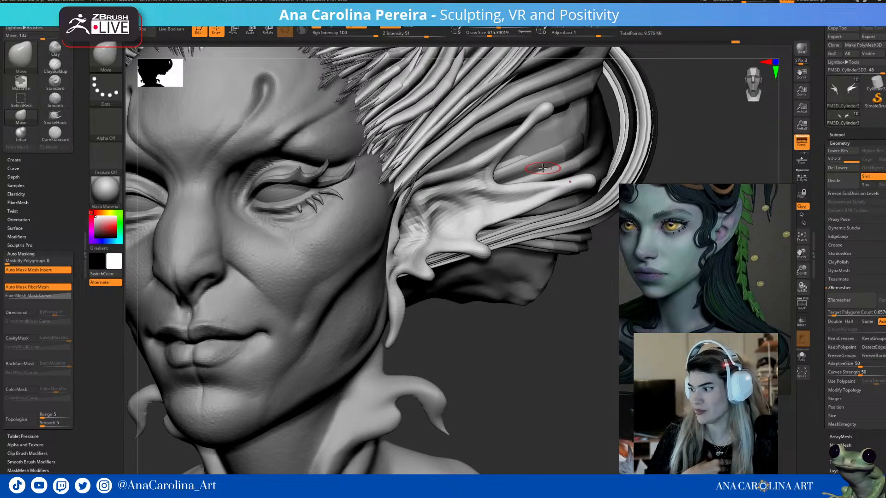
{"action": "key", "text": "b"}
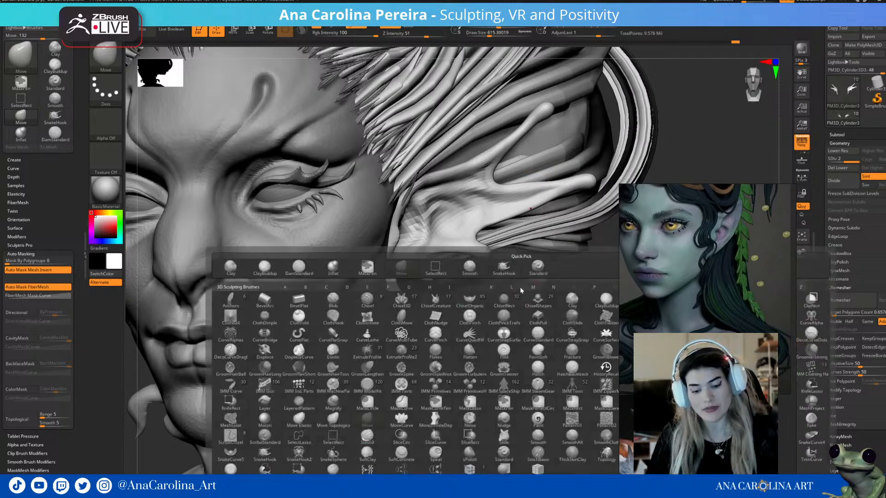
{"action": "key", "text": "space"}
{"action": "left_click_drag", "start_coordinate": [526, 186], "coordinate": [544, 186]}
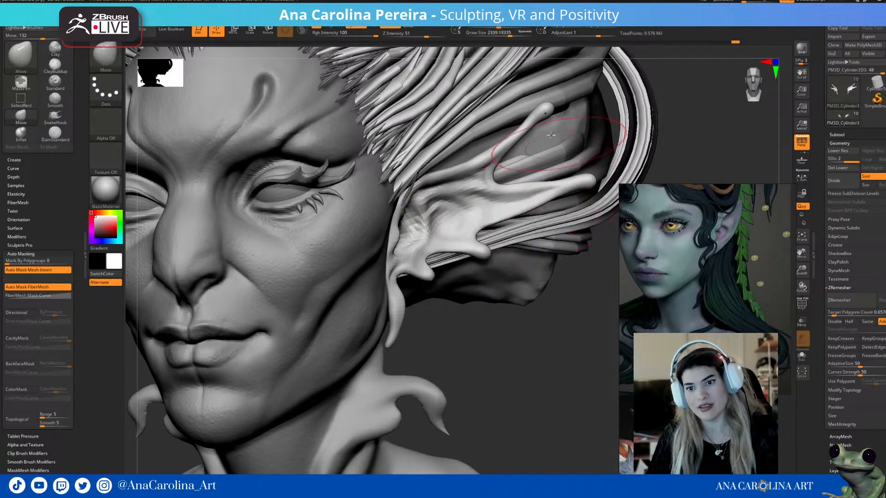
{"action": "mouse_move", "coordinate": [490, 150]}
{"action": "left_mouse_down"}
{"action": "mouse_move", "coordinate": [480, 163]}
{"action": "mouse_move", "coordinate": [528, 126]}
{"action": "mouse_move", "coordinate": [514, 114]}
{"action": "mouse_move", "coordinate": [552, 119]}
{"action": "mouse_move", "coordinate": [541, 117]}
{"action": "left_mouse_up"}
- Pull the ear's middle spike outward from the front view using a smaller Move brush
{"action": "key", "text": "space"}
{"action": "key", "text": "space"}
{"action": "key", "text": "space"}
{"action": "right_click_drag", "start_coordinate": [520, 118], "coordinate": [564, 240]}
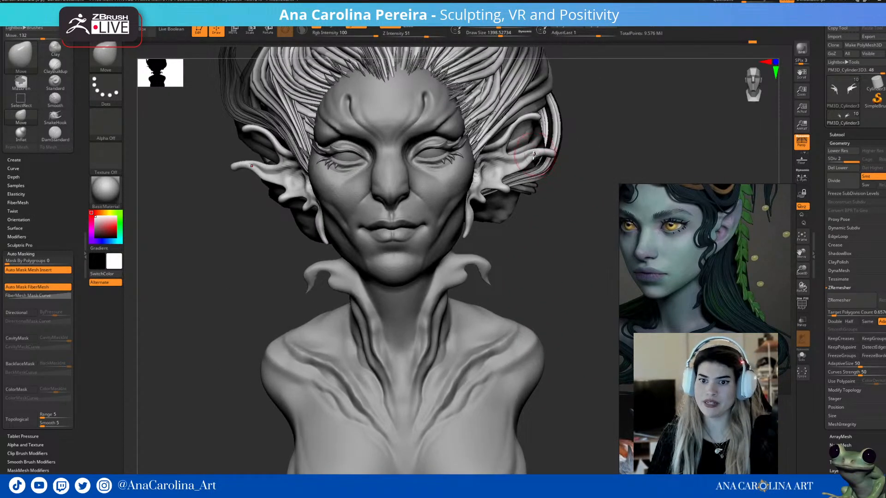
{"action": "right_click_drag", "start_coordinate": [534, 155], "coordinate": [553, 167]}
{"action": "key", "text": "space"}
{"action": "left_click_drag", "start_coordinate": [553, 160], "coordinate": [549, 160]}
{"action": "mouse_move", "coordinate": [553, 150]}
{"action": "right_mouse_down"}
{"action": "mouse_move", "coordinate": [569, 162]}
{"action": "mouse_move", "coordinate": [563, 211]}
{"action": "mouse_move", "coordinate": [556, 200]}
{"action": "mouse_move", "coordinate": [568, 212]}
{"action": "mouse_move", "coordinate": [530, 167]}
{"action": "right_mouse_up"}
{"action": "mouse_move", "coordinate": [492, 169]}
{"action": "left_mouse_down"}
{"action": "mouse_move", "coordinate": [484, 163]}
{"action": "mouse_move", "coordinate": [513, 164]}
{"action": "left_mouse_up"}
{"action": "key", "text": "space"}
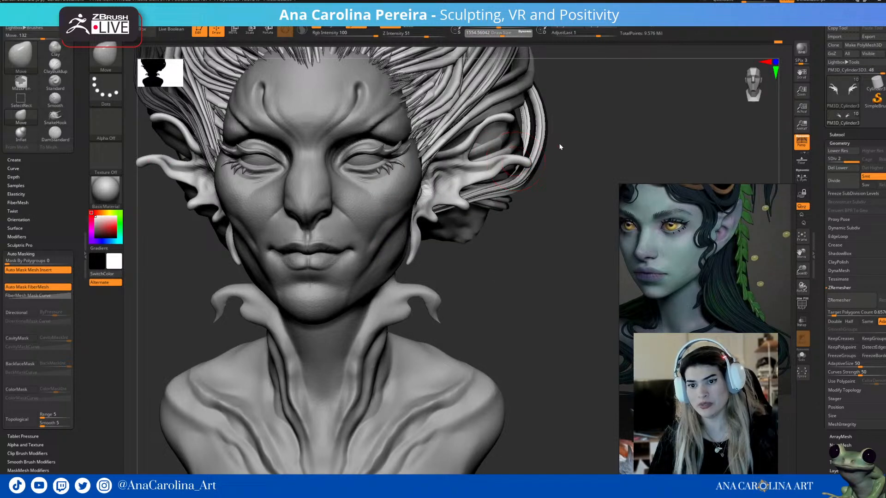
{"action": "right_click_drag", "start_coordinate": [565, 154], "coordinate": [567, 158], "text": "alt"}
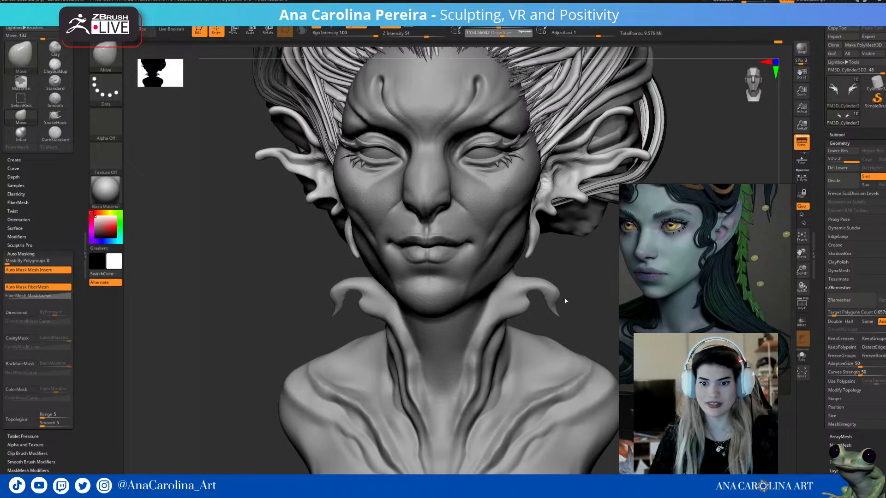
{"action": "left_click_drag", "start_coordinate": [560, 304], "coordinate": [580, 279], "text": "alt"}
{"action": "left_click_drag", "start_coordinate": [576, 212], "coordinate": [591, 196], "text": "alt"}
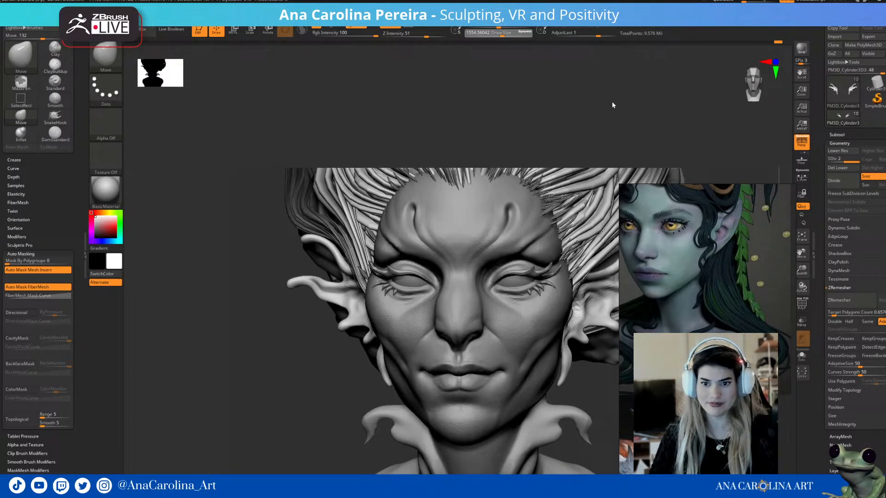
{"action": "left_click_drag", "start_coordinate": [600, 113], "coordinate": [614, 115], "text": "alt"}
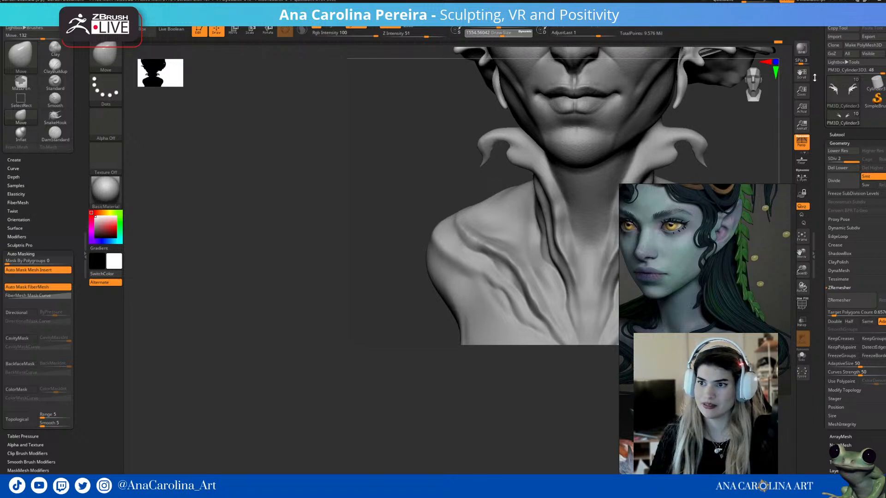
{"action": "left_click_drag", "start_coordinate": [368, 152], "coordinate": [389, 143], "text": "alt"}
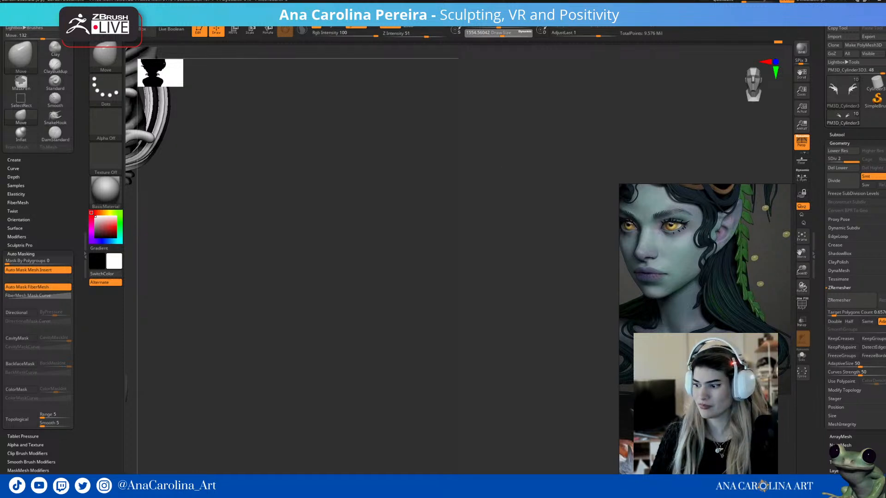
{"action": "left_click_drag", "start_coordinate": [173, 133], "coordinate": [477, 163], "text": "alt"}
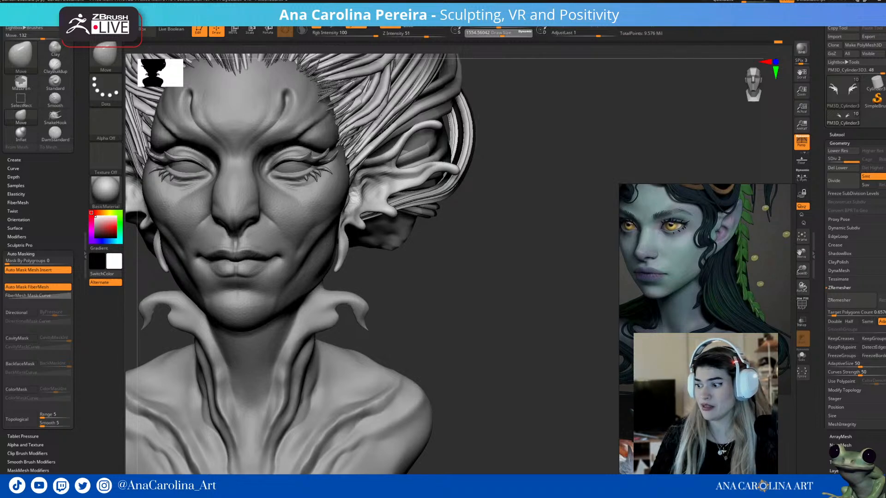
{"action": "key", "text": "f"}
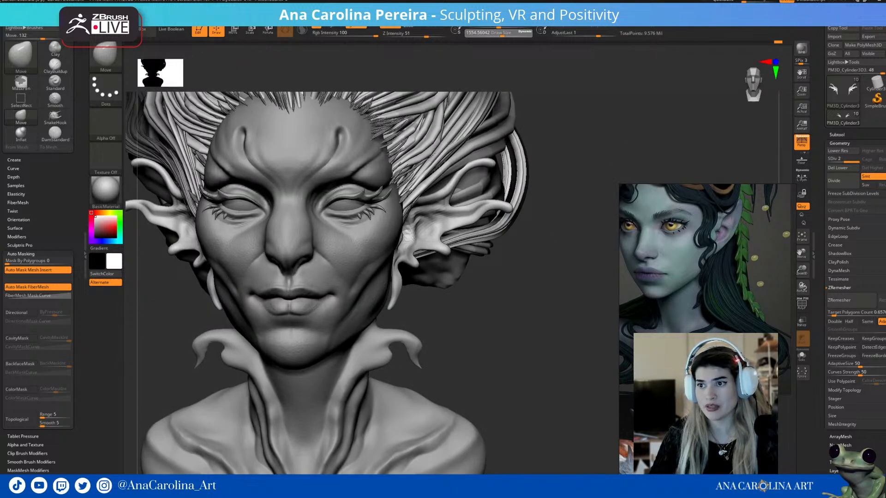
{"action": "left_click_drag", "start_coordinate": [821, 43], "coordinate": [787, 51]}
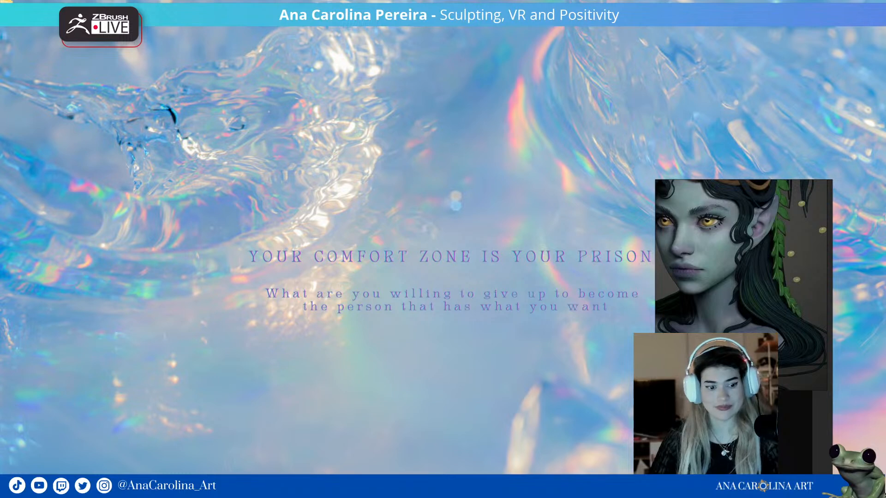
- Launch ZBrush 2023.2.2 again and close its home page
{"action": "key", "text": "super"}
{"action": "type", "text": "z"}
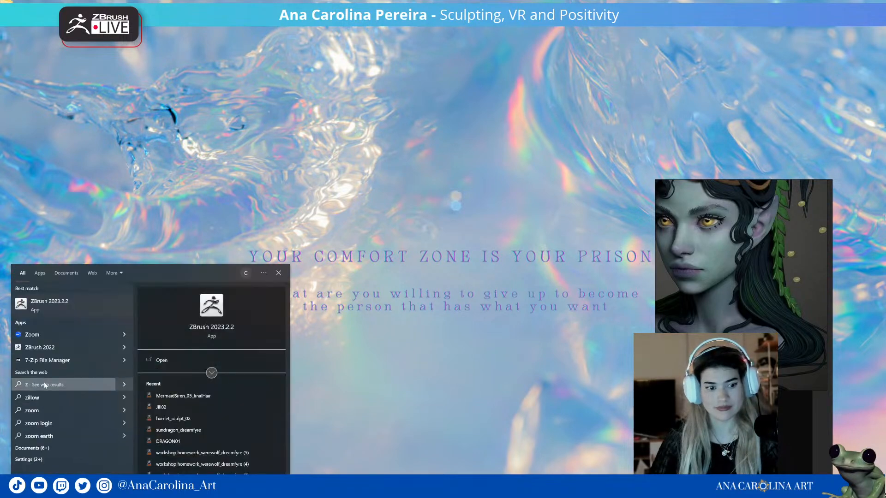
{"action": "left_click", "coordinate": [61, 311]}
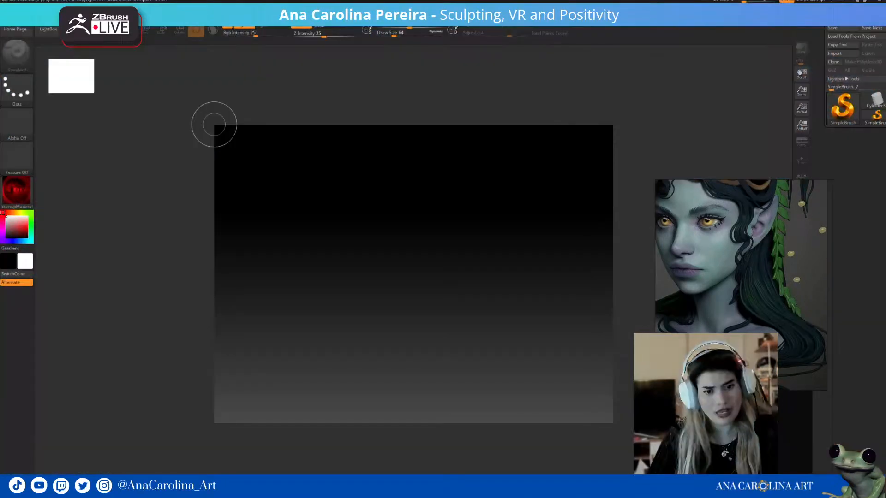
{"action": "key", "text": "comma"}
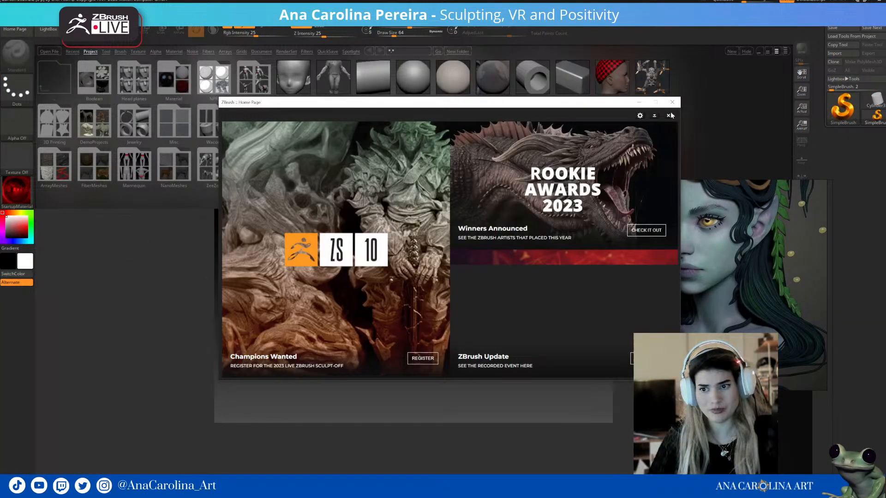
{"action": "left_click", "coordinate": [670, 118]}
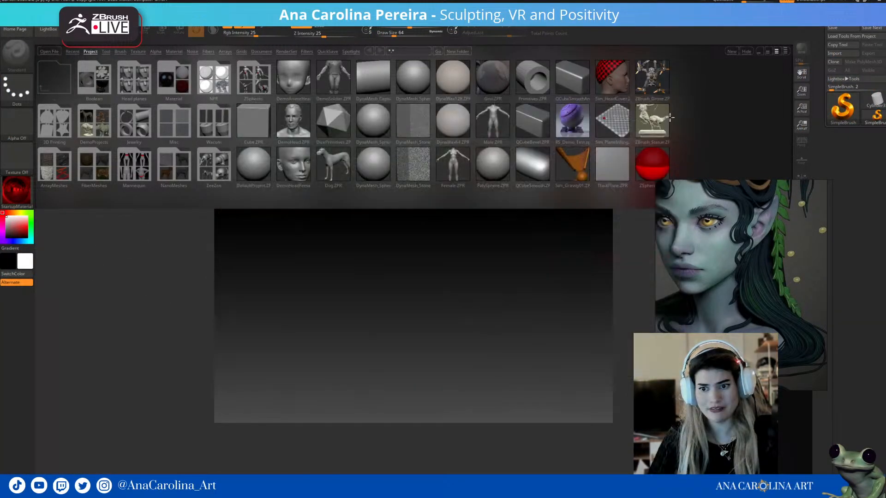
- Set the document background's gradient Range to 0 and shift the floating reference image slightly
{"action": "left_click", "coordinate": [62, 8]}
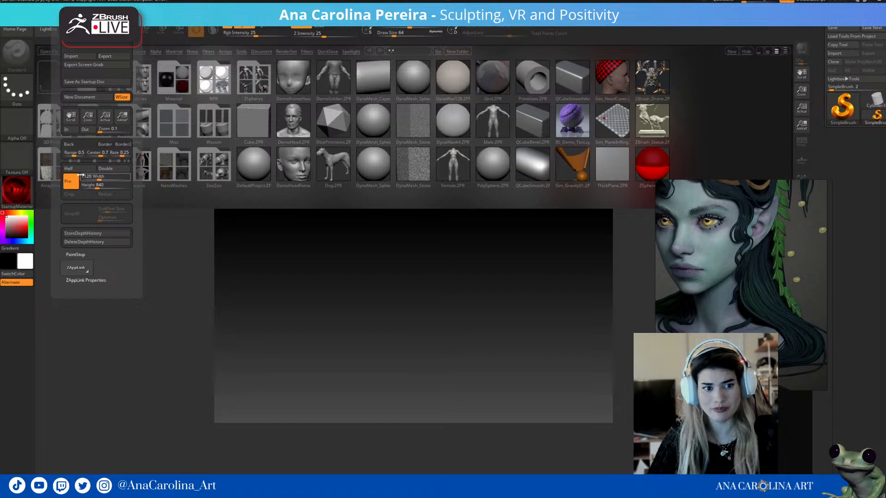
{"action": "left_click_drag", "start_coordinate": [76, 154], "coordinate": [62, 154]}
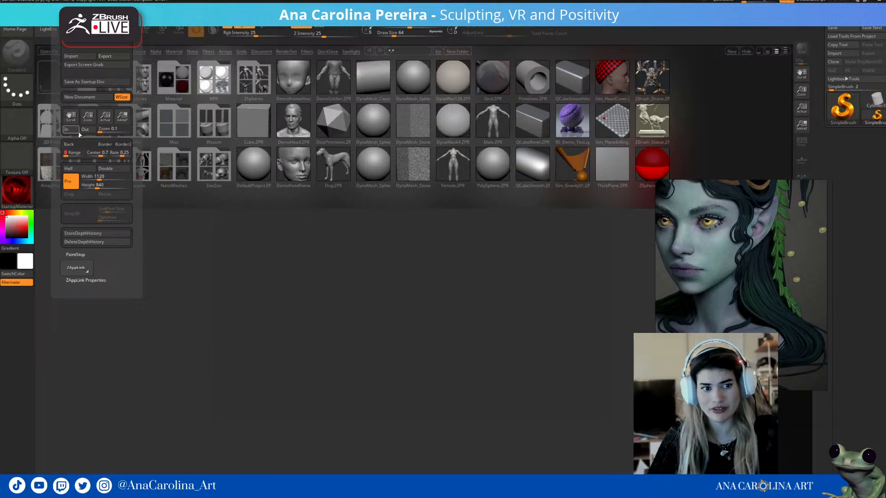
{"action": "left_click_drag", "start_coordinate": [737, 249], "coordinate": [715, 247]}
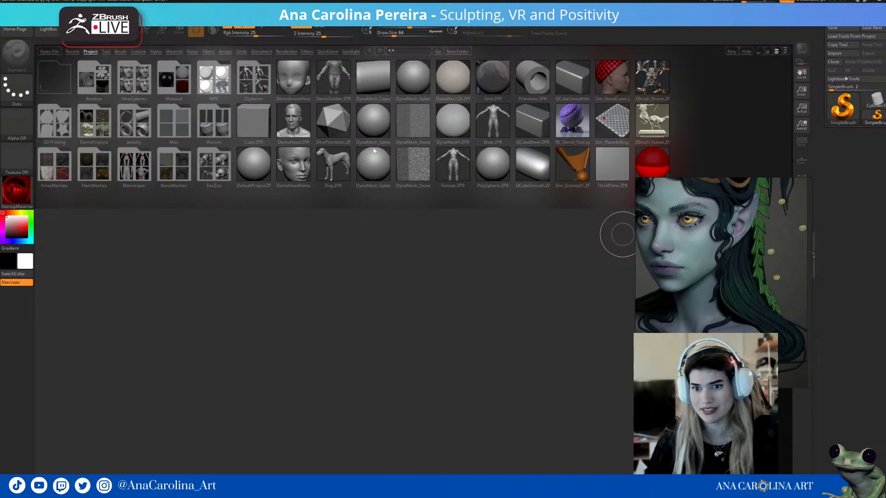
{"action": "left_click", "coordinate": [334, 253]}
{"action": "key", "text": "ctrl+z"}
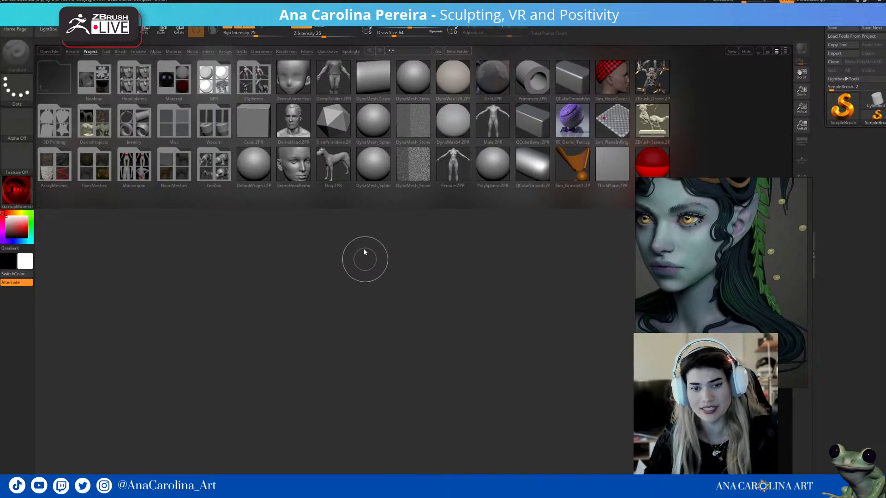
- Open the mermaid project QS_3595 from the QuickSave files, discarding changes to the current project
{"action": "left_click", "coordinate": [334, 52]}
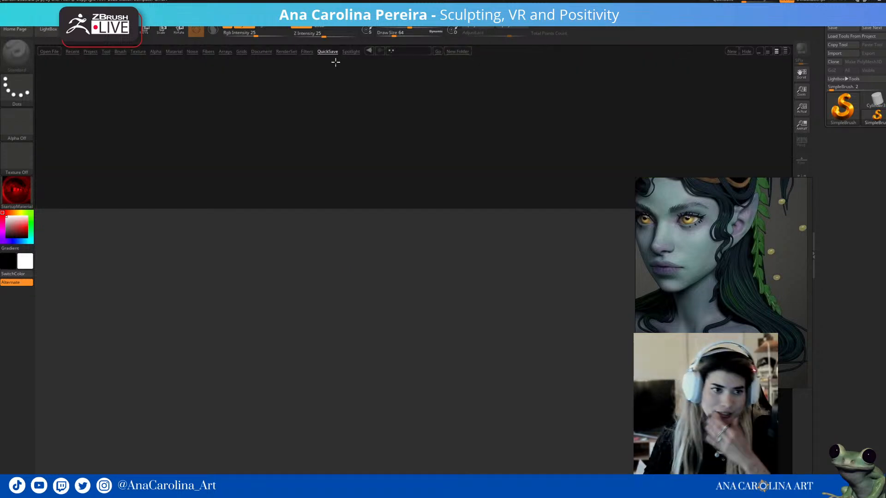
{"action": "left_click_drag", "start_coordinate": [539, 182], "coordinate": [355, 182]}
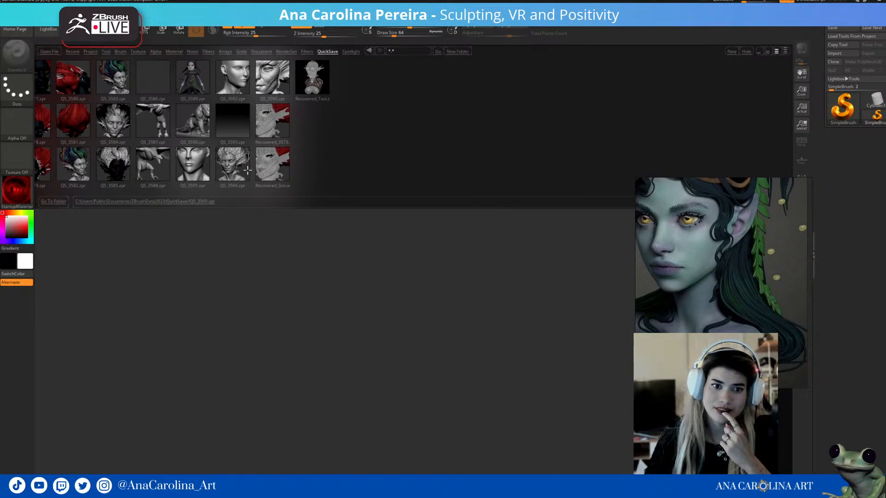
{"action": "double_click", "coordinate": [278, 85]}
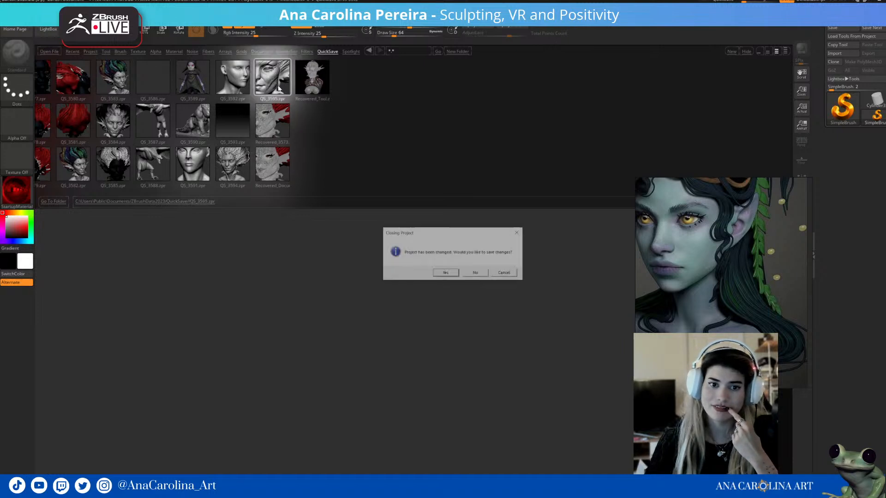
{"action": "left_click", "coordinate": [481, 274]}
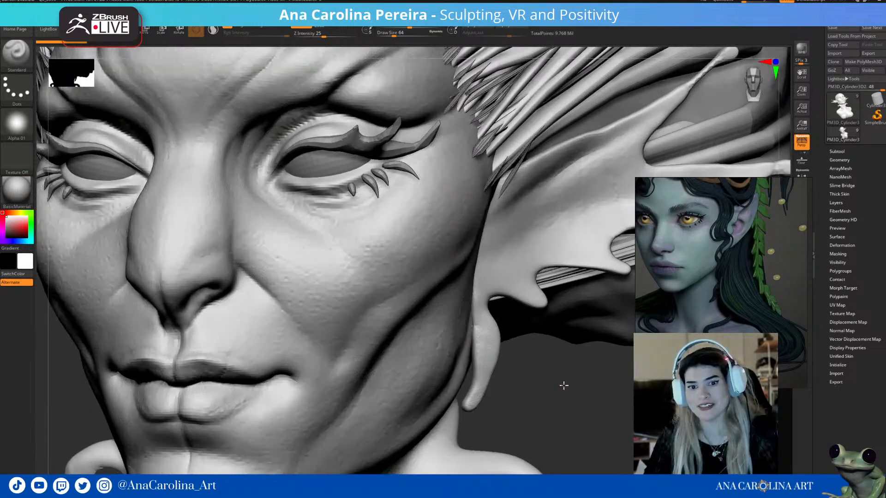
- Open Recovered_Document from the QuickSave files without saving the current document, and close LightBox
{"action": "key", "text": "comma"}
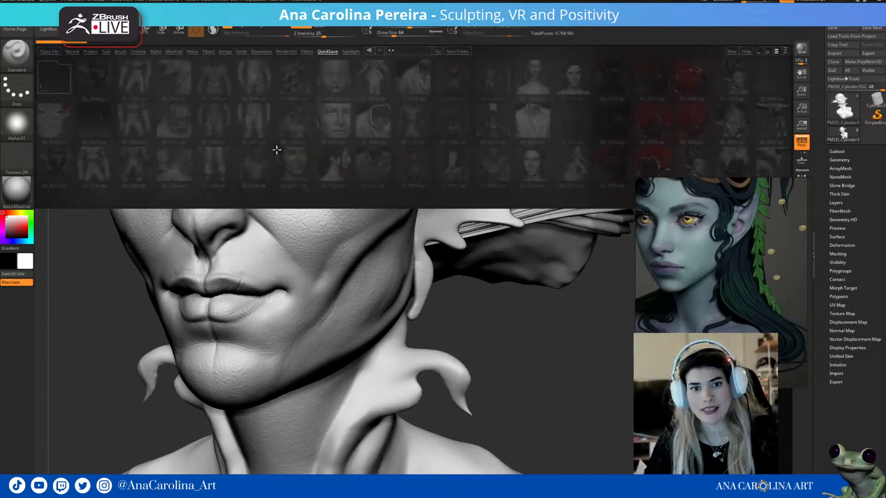
{"action": "left_click_drag", "start_coordinate": [473, 198], "coordinate": [281, 184]}
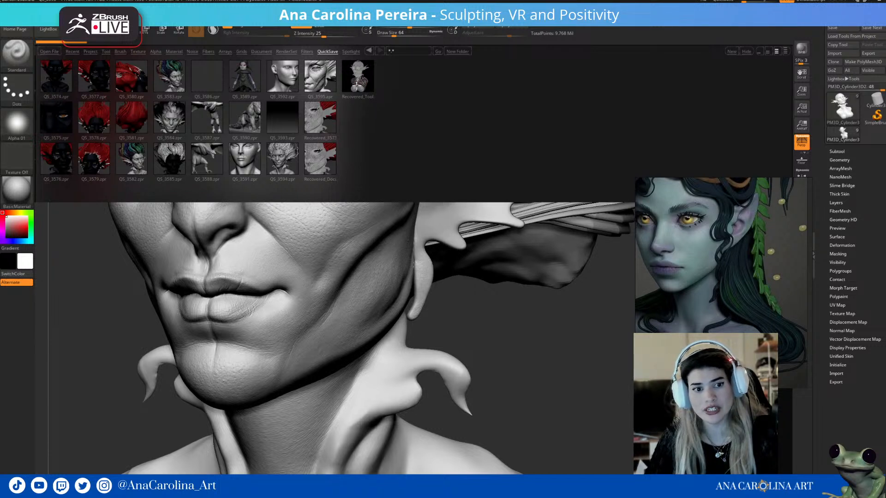
{"action": "double_click", "coordinate": [323, 159]}
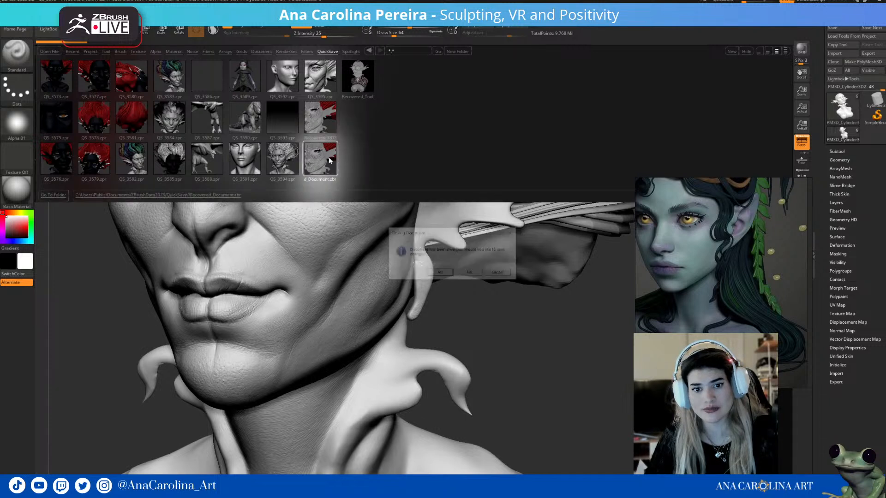
{"action": "left_click", "coordinate": [471, 273]}
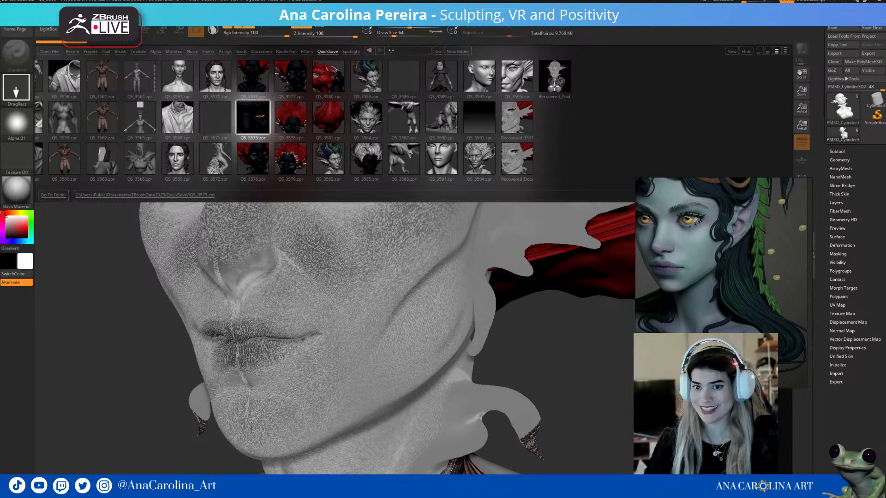
{"action": "left_click", "coordinate": [518, 164]}
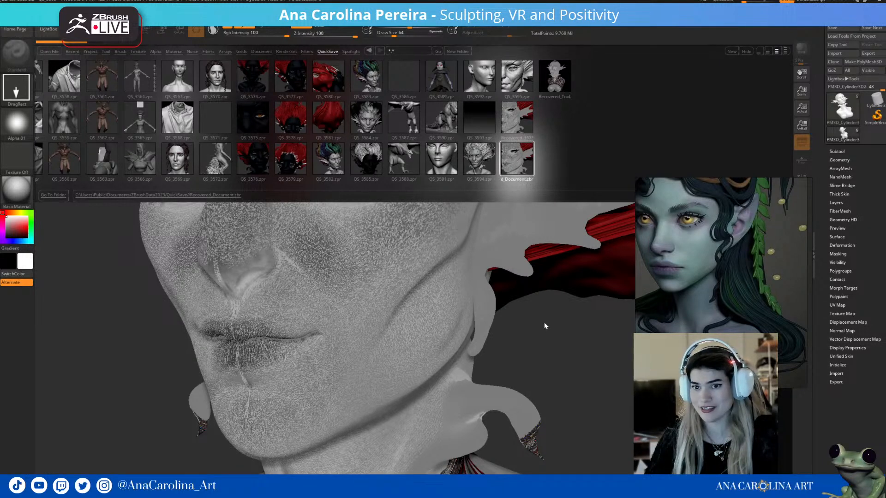
{"action": "key", "text": "comma"}
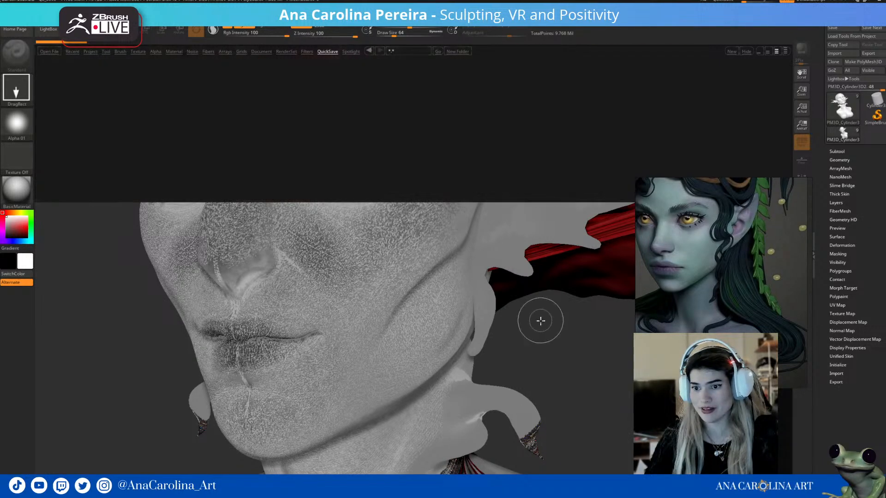
{"action": "key", "text": "comma"}
{"action": "key", "text": "comma"}
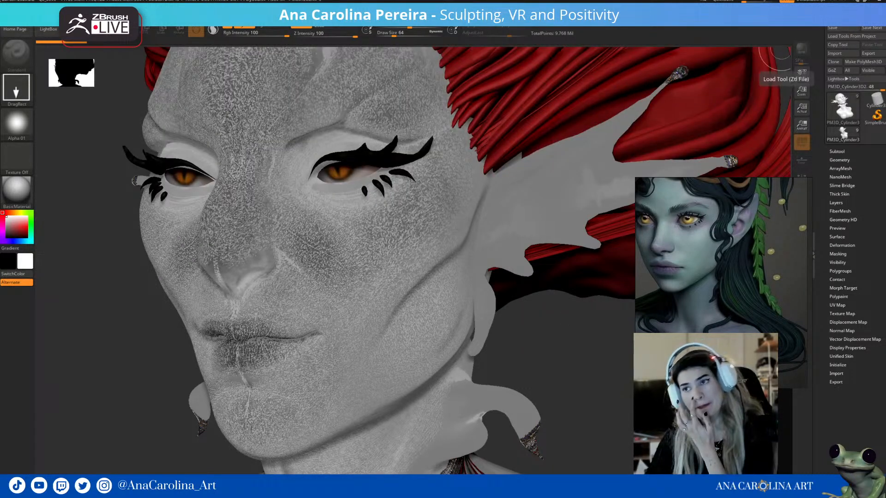
- Load the MermaidSiren_05_finalHair tool from the Mermaid Siren folder and frame the whole bust
{"action": "left_click", "coordinate": [843, 20]}
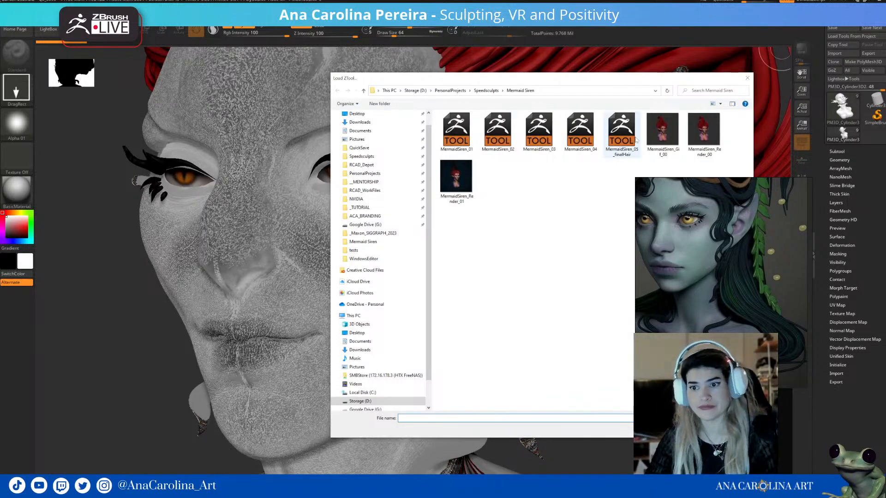
{"action": "double_click", "coordinate": [622, 132]}
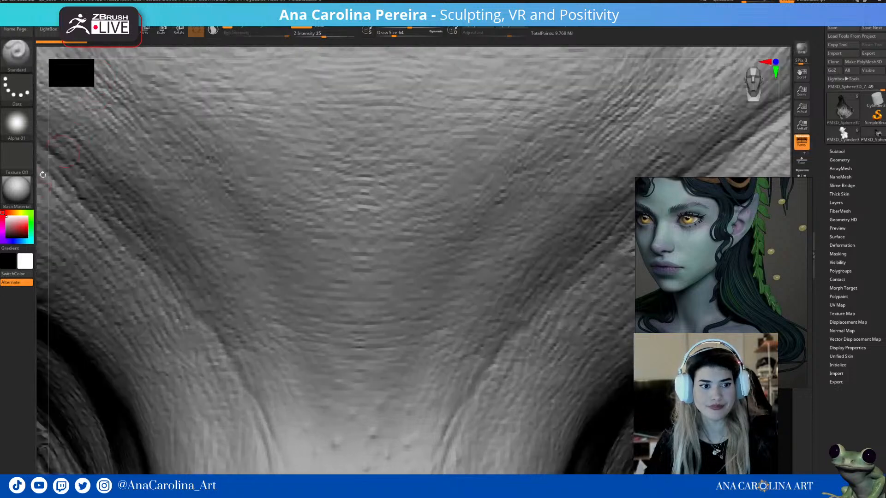
{"action": "key", "text": "f"}
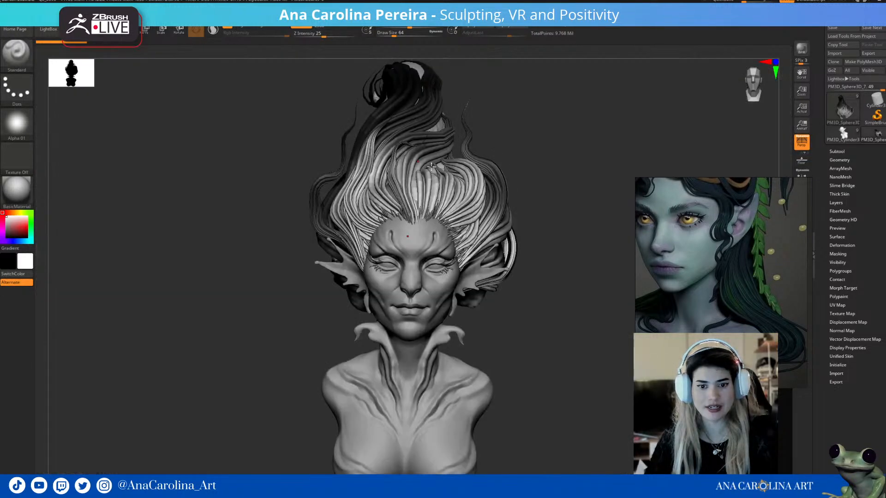
- Raise the maximum brush size to 5000 in the Draw preferences and enlarge the draw size to about 4717
{"action": "left_click", "coordinate": [291, 7]}
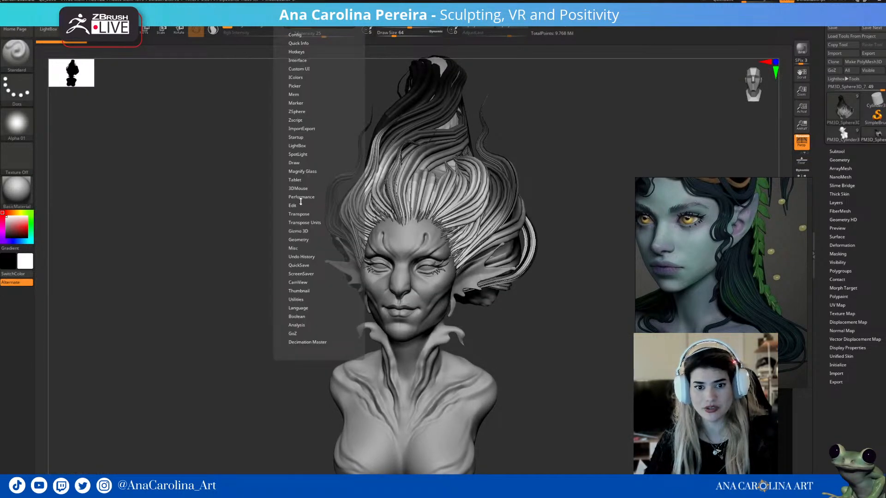
{"action": "left_click", "coordinate": [297, 162]}
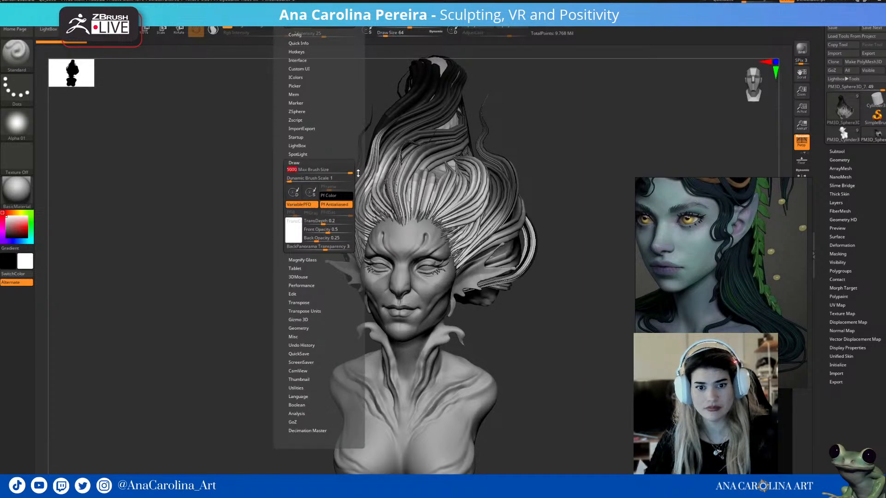
{"action": "key", "text": "space"}
- Isolate the fin-shaped ears, mask them completely, and show the whole bust again
{"action": "right_click_drag", "start_coordinate": [564, 158], "coordinate": [537, 292], "text": "ctrl"}
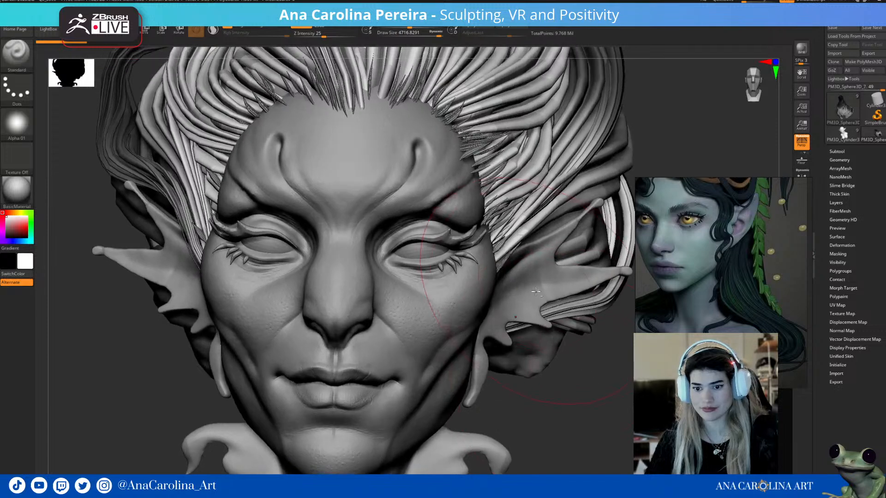
{"action": "right_click_drag", "start_coordinate": [573, 328], "coordinate": [579, 352]}
{"action": "left_click", "coordinate": [543, 287], "text": "ctrl+shift"}
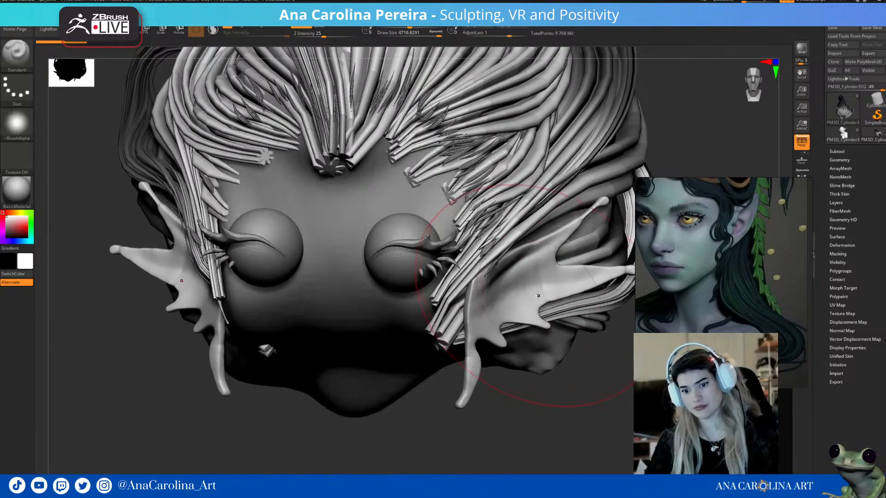
{"action": "right_click_drag", "start_coordinate": [561, 389], "coordinate": [526, 341], "text": "ctrl"}
{"action": "left_click_drag", "start_coordinate": [622, 140], "coordinate": [294, 404], "text": "ctrl"}
{"action": "left_click", "coordinate": [572, 351], "text": "ctrl+shift"}
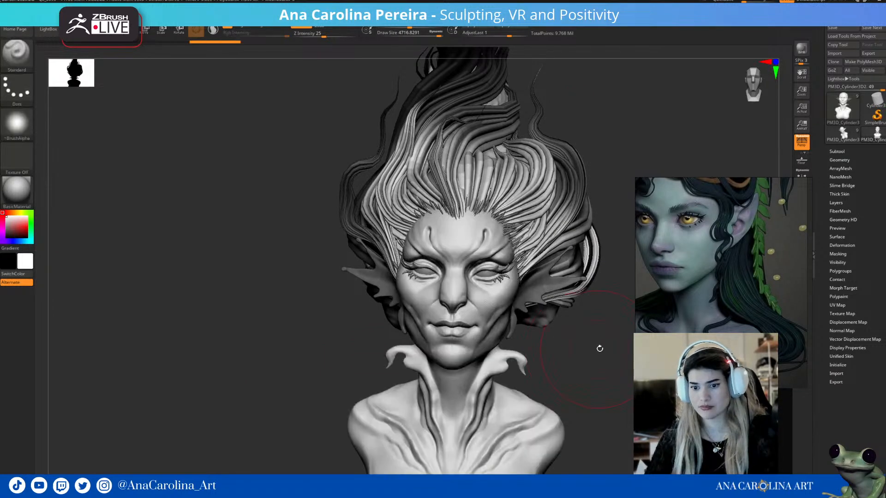
{"action": "right_click_drag", "start_coordinate": [597, 350], "coordinate": [454, 333], "text": "alt"}
{"action": "key", "text": "shift"}
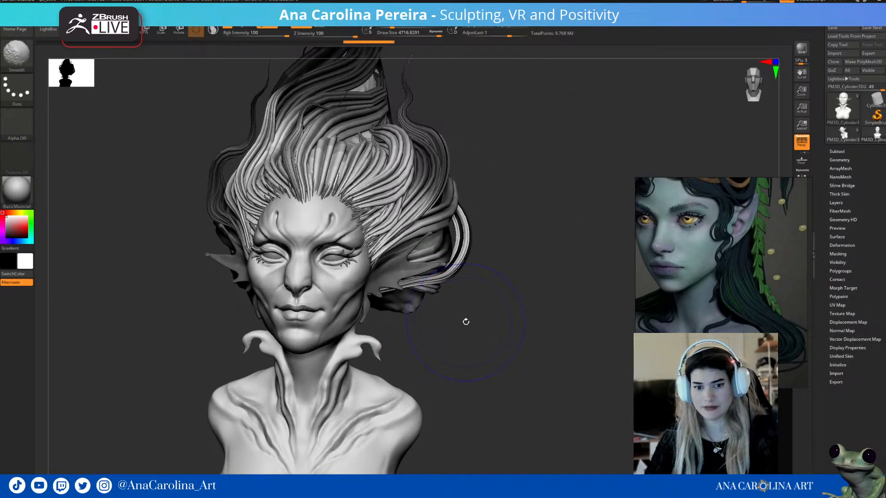
- Split the masked ears off the bust into a separate subtool and make that subtool active
{"action": "left_click", "coordinate": [838, 151]}
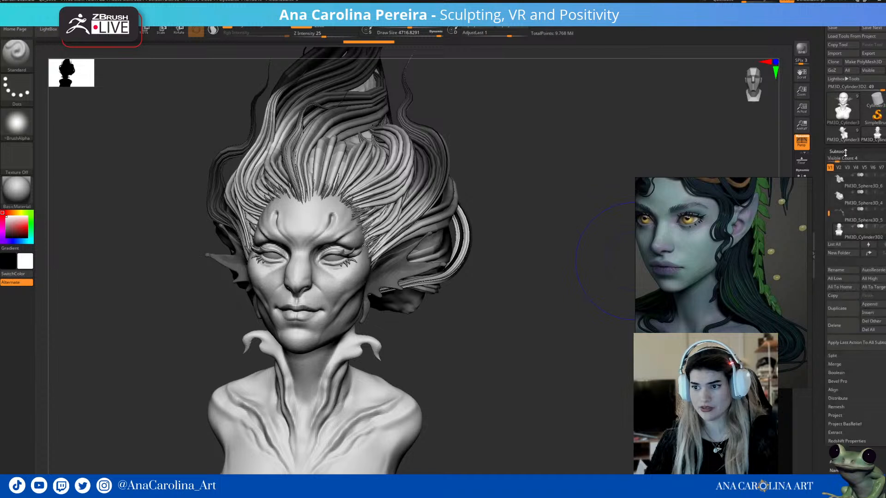
{"action": "left_click", "coordinate": [833, 356]}
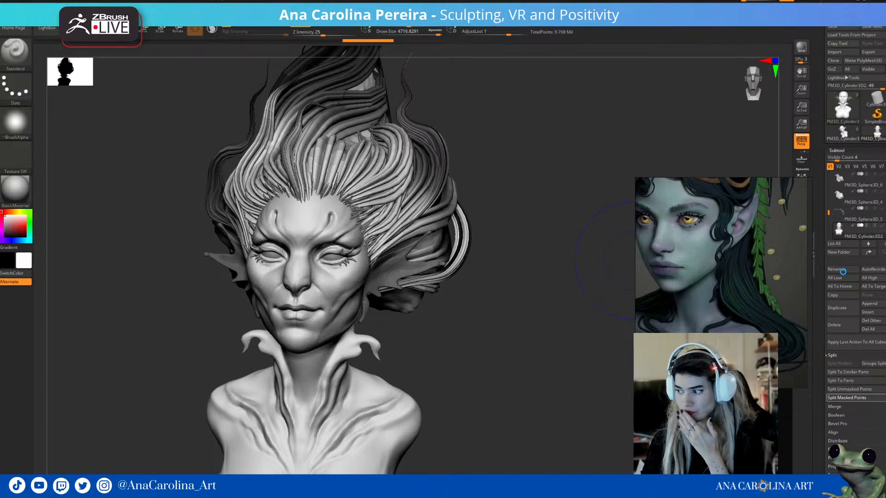
{"action": "mouse_move", "coordinate": [529, 257]}
{"action": "left_mouse_down"}
{"action": "mouse_move", "coordinate": [511, 259]}
{"action": "mouse_move", "coordinate": [552, 314]}
{"action": "mouse_move", "coordinate": [551, 332]}
{"action": "left_mouse_up"}
{"action": "left_click", "coordinate": [402, 269], "text": "alt"}
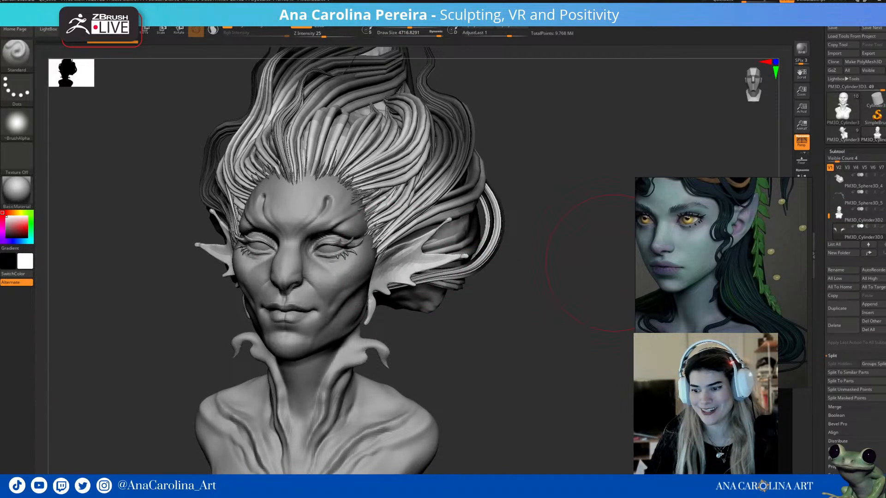
- Remesh the ears with ZRemesher at a target polygon count of about 0.367
{"action": "left_click", "coordinate": [837, 488]}
{"action": "left_click", "coordinate": [846, 304]}
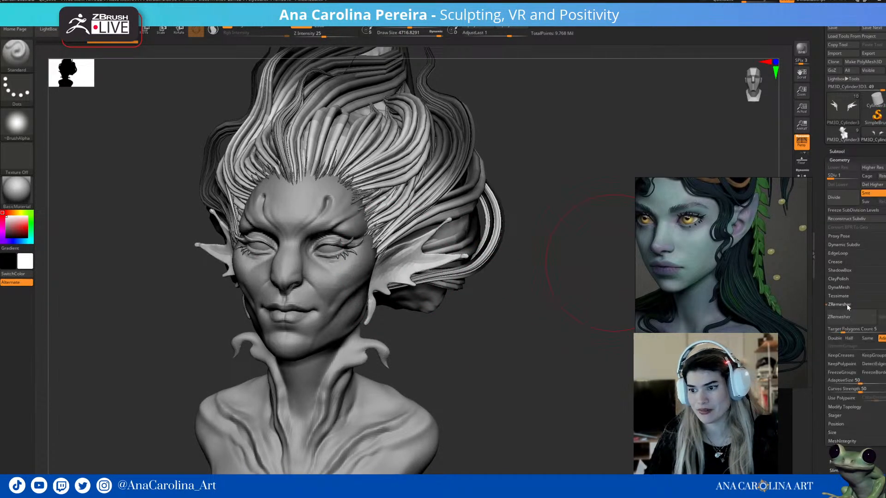
{"action": "left_click_drag", "start_coordinate": [842, 331], "coordinate": [833, 333]}
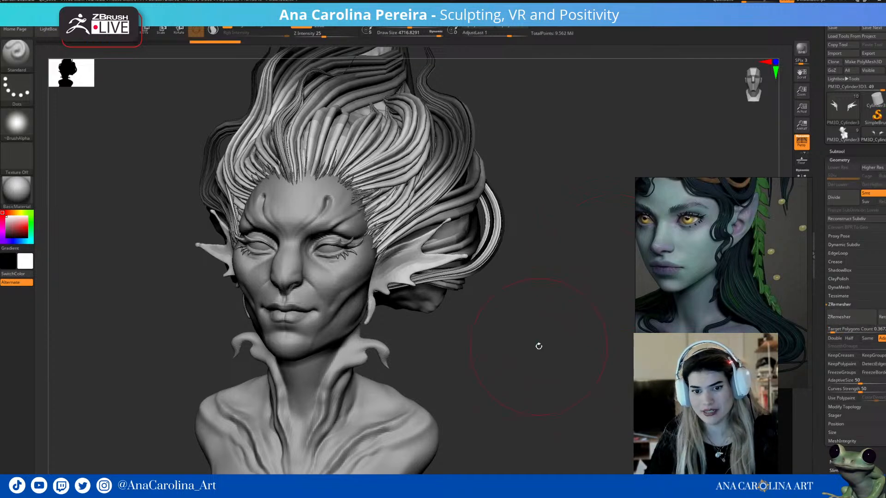
{"action": "left_click_drag", "start_coordinate": [538, 335], "coordinate": [562, 376], "text": "alt"}
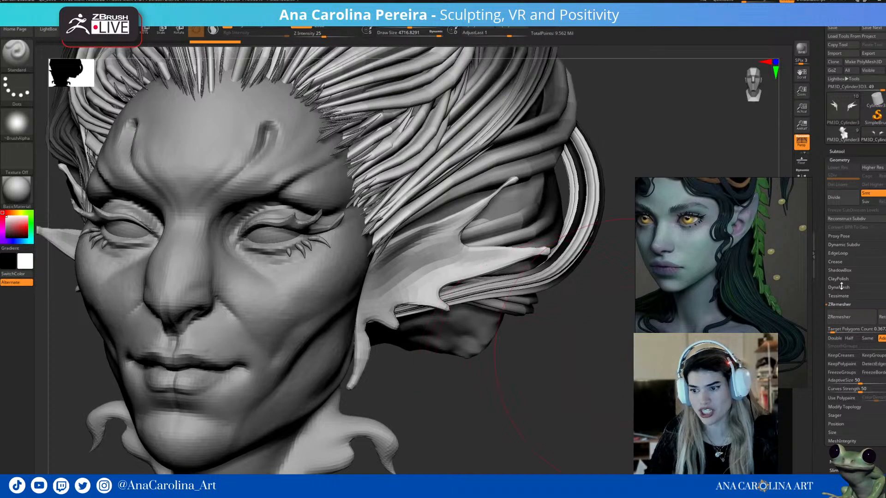
- Divide the ears twice and step back down to their lowest subdivision level
{"action": "left_click", "coordinate": [841, 194]}
{"action": "left_click", "coordinate": [841, 194]}
{"action": "key", "text": "shift+d"}
{"action": "key", "text": "shift+d"}
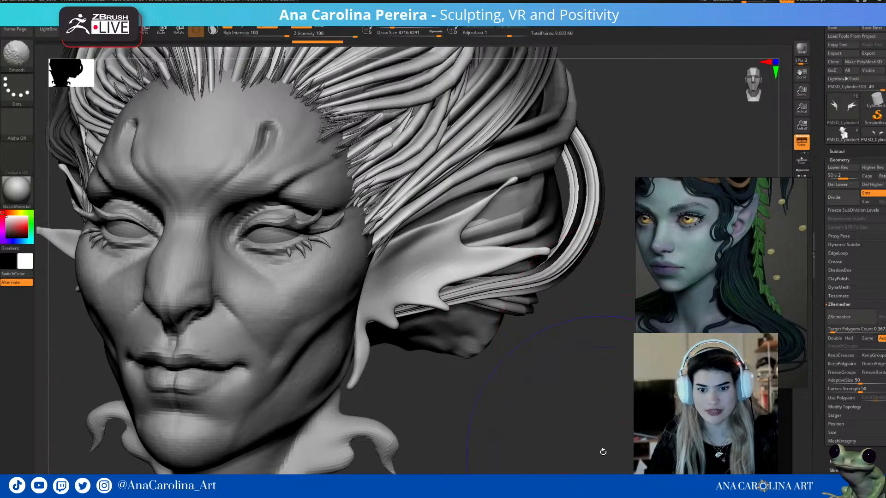
- Thicken the tips of the ear spikes with the Inflate brush, reducing the draw size to about 2966
{"action": "key", "text": "b"}
{"action": "key", "text": "i"}
{"action": "key", "text": "n"}
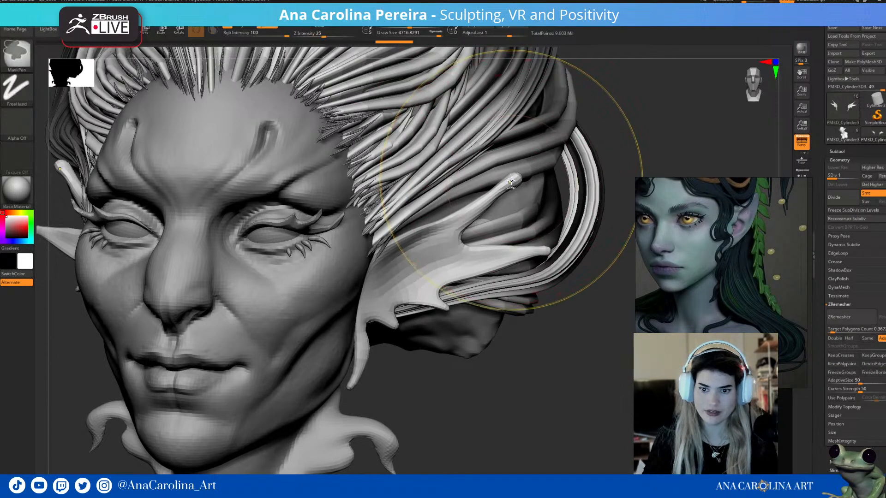
{"action": "key", "text": "space"}
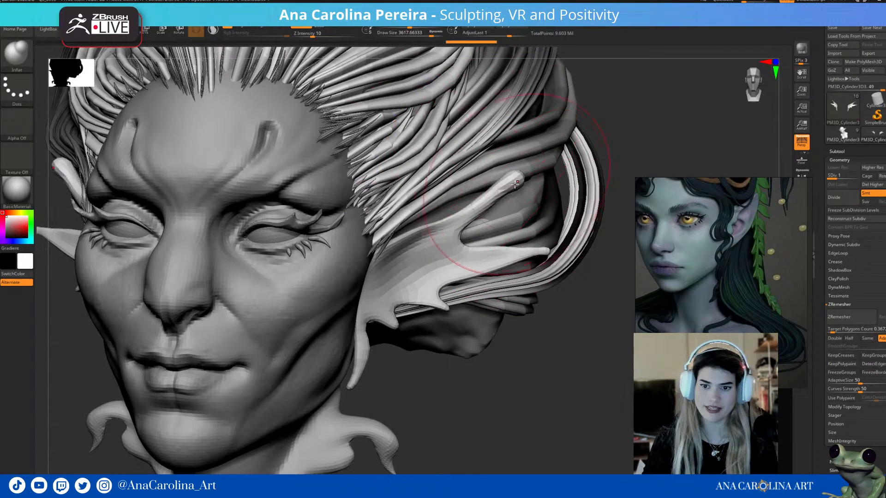
{"action": "key", "text": "space"}
{"action": "left_click_drag", "start_coordinate": [504, 180], "coordinate": [503, 180]}
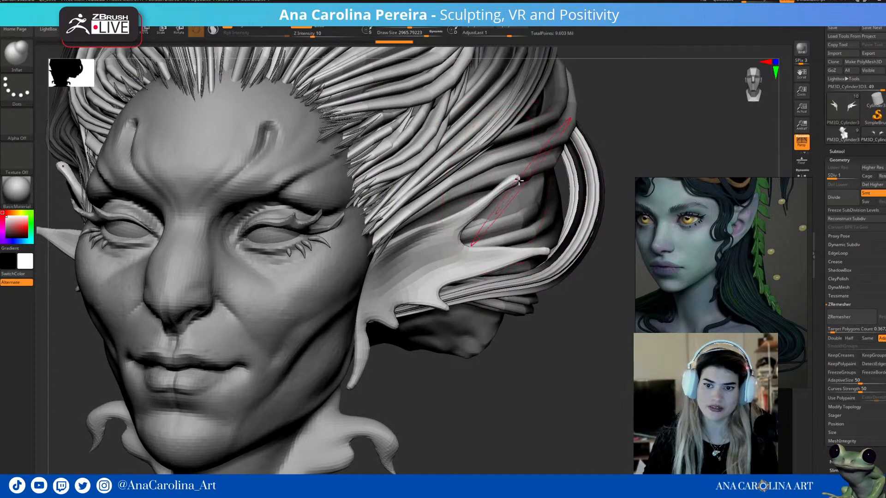
{"action": "left_click", "coordinate": [550, 257]}
- Try inflating the ears with the draw size at 5000 and undo the stroke
{"action": "key", "text": "space"}
{"action": "mouse_move", "coordinate": [524, 250]}
{"action": "left_mouse_down"}
{"action": "mouse_move", "coordinate": [543, 250]}
{"action": "mouse_move", "coordinate": [521, 236]}
{"action": "left_mouse_up"}
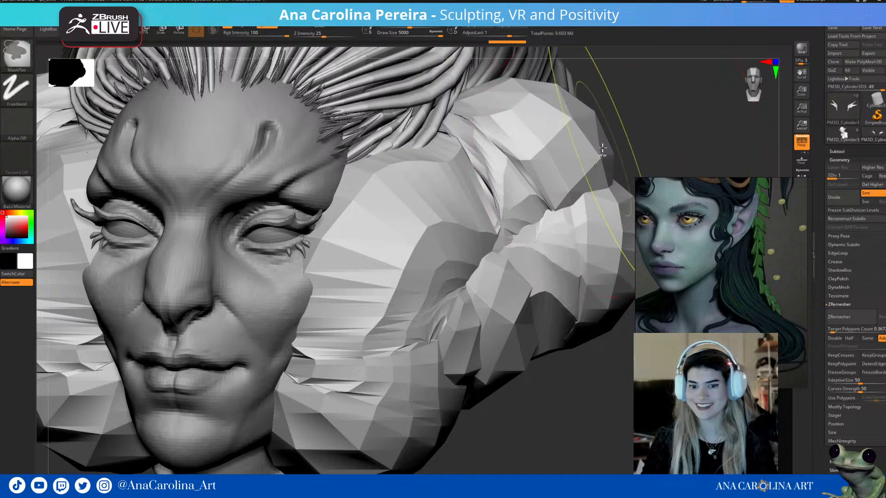
{"action": "key", "text": "ctrl+z"}
- Pull the ear's front edge beside the cheek with the SnakeHook brush, reducing the draw size to about 576
{"action": "mouse_move", "coordinate": [513, 384]}
{"action": "left_mouse_down", "text": "alt"}
{"action": "mouse_move", "coordinate": [507, 373]}
{"action": "mouse_move", "coordinate": [503, 395]}
{"action": "left_mouse_up", "text": "alt"}
{"action": "key", "text": "b"}
{"action": "key", "text": "s"}
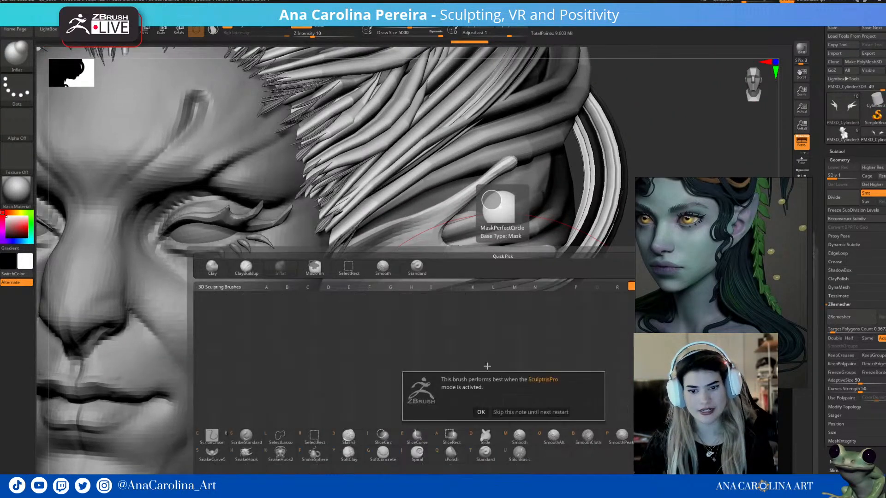
{"action": "key", "text": "h"}
{"action": "key", "text": "space"}
{"action": "left_click_drag", "start_coordinate": [329, 276], "coordinate": [310, 276]}
{"action": "mouse_move", "coordinate": [415, 403]}
{"action": "left_mouse_down", "text": "alt"}
{"action": "mouse_move", "coordinate": [501, 342]}
{"action": "mouse_move", "coordinate": [434, 334]}
{"action": "left_mouse_up", "text": "alt"}
{"action": "key", "text": "space"}
{"action": "left_click_drag", "start_coordinate": [400, 272], "coordinate": [404, 272]}
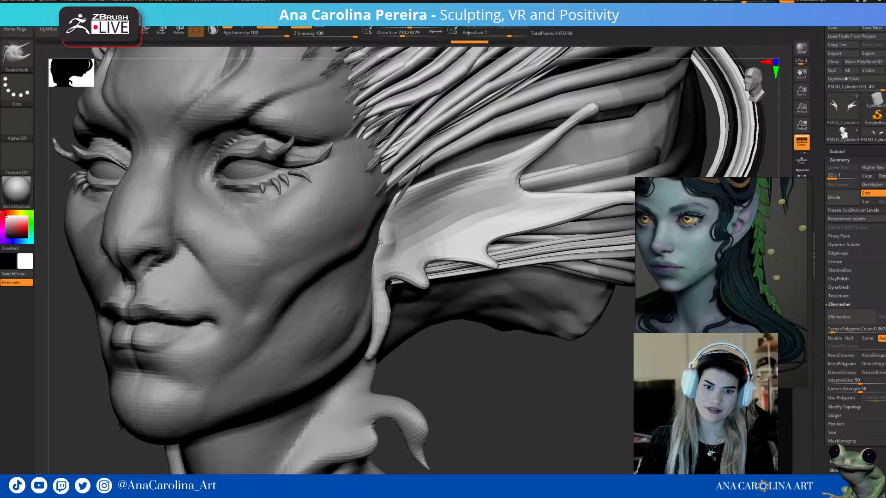
{"action": "key", "text": "space"}
{"action": "left_click_drag", "start_coordinate": [394, 249], "coordinate": [387, 244]}
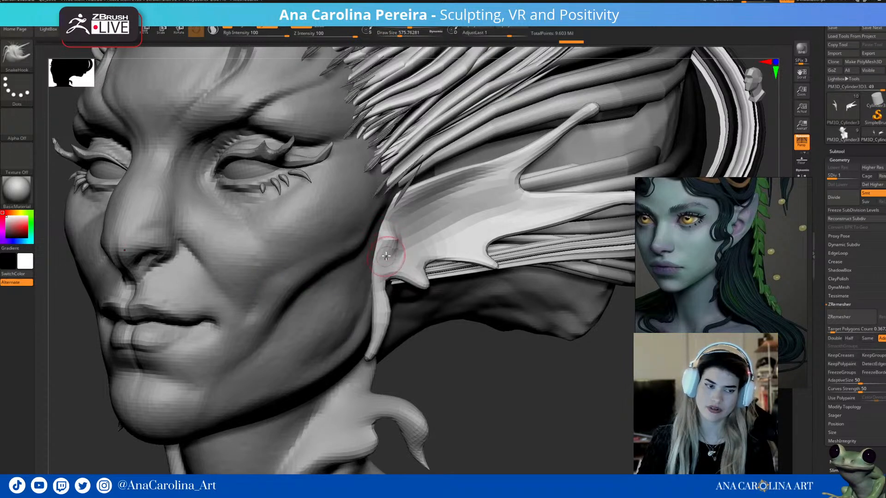
- Push a hollow into the ear's base beside the cheek with the Move brush at a draw size of about 656
{"action": "key", "text": "b"}
{"action": "key", "text": "m"}
{"action": "key", "text": "v"}
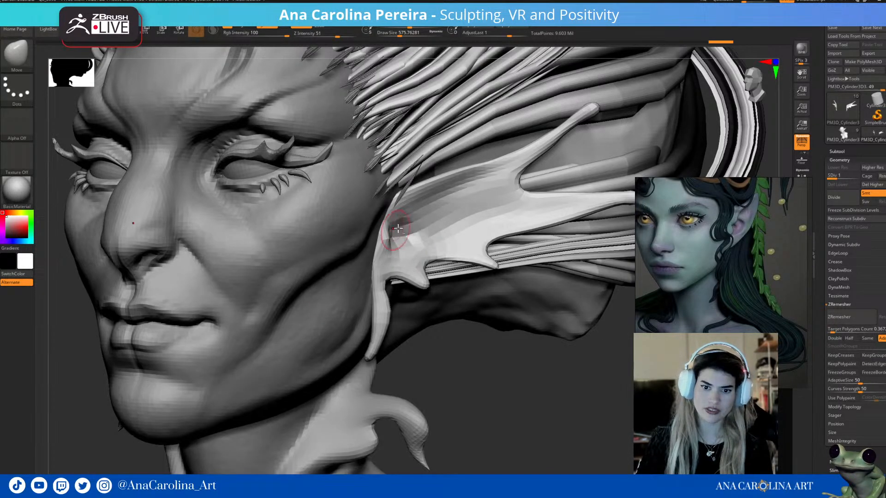
{"action": "key", "text": "space"}
{"action": "left_click_drag", "start_coordinate": [403, 219], "coordinate": [406, 234]}
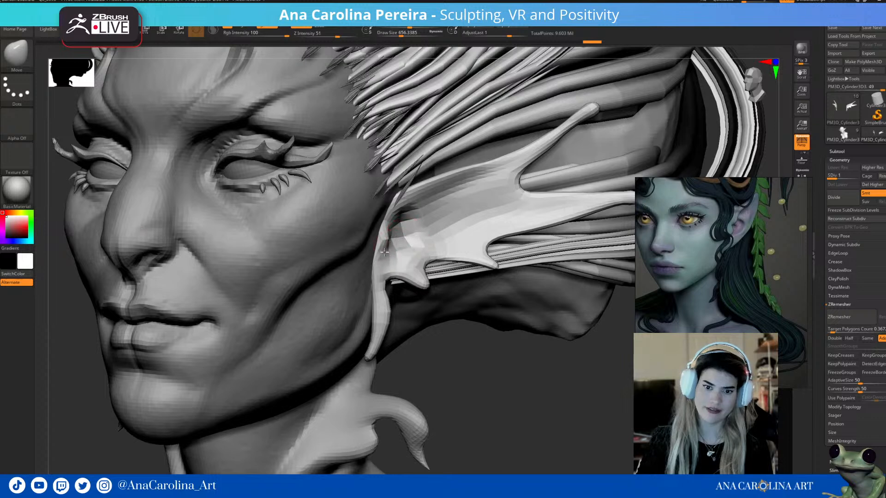
{"action": "mouse_move", "coordinate": [451, 343]}
{"action": "left_mouse_down"}
{"action": "mouse_move", "coordinate": [396, 226]}
{"action": "mouse_move", "coordinate": [407, 231]}
{"action": "left_mouse_up"}
{"action": "left_click_drag", "start_coordinate": [514, 417], "coordinate": [561, 412]}
{"action": "left_click_drag", "start_coordinate": [463, 316], "coordinate": [439, 233]}
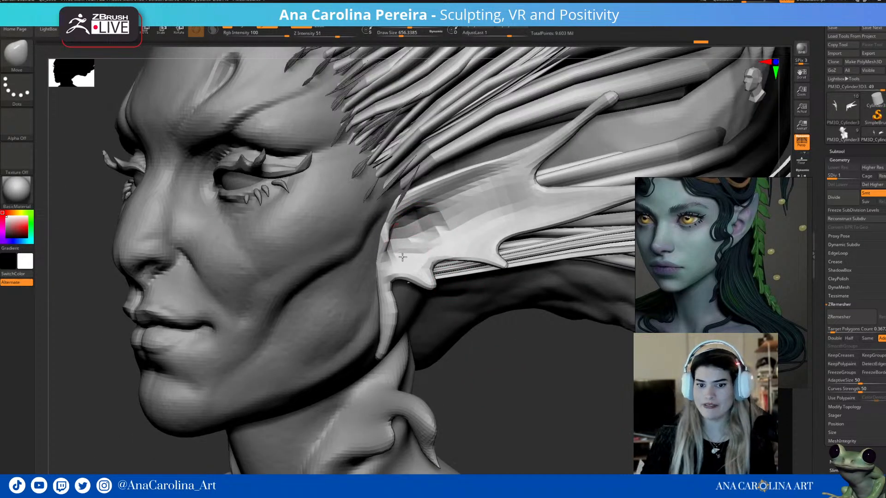
{"action": "mouse_move", "coordinate": [493, 356]}
{"action": "left_mouse_down"}
{"action": "mouse_move", "coordinate": [501, 354]}
{"action": "mouse_move", "coordinate": [417, 216]}
{"action": "left_mouse_up"}
- Widen the ear's hollow with Move at draw sizes of about 1058 and 857, and raise the ears to subdivision level 3
{"action": "key", "text": "bracketright"}
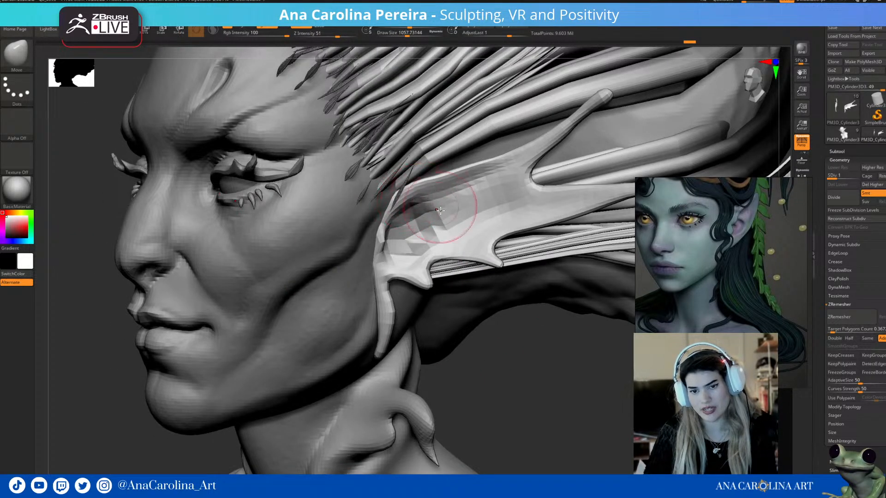
{"action": "mouse_move", "coordinate": [511, 356]}
{"action": "left_mouse_down"}
{"action": "mouse_move", "coordinate": [524, 366]}
{"action": "mouse_move", "coordinate": [486, 302]}
{"action": "mouse_move", "coordinate": [524, 375]}
{"action": "mouse_move", "coordinate": [452, 237]}
{"action": "mouse_move", "coordinate": [442, 237]}
{"action": "left_mouse_up"}
{"action": "key", "text": "space"}
{"action": "left_click_drag", "start_coordinate": [447, 223], "coordinate": [442, 219]}
{"action": "key", "text": "d"}
{"action": "key", "text": "d"}
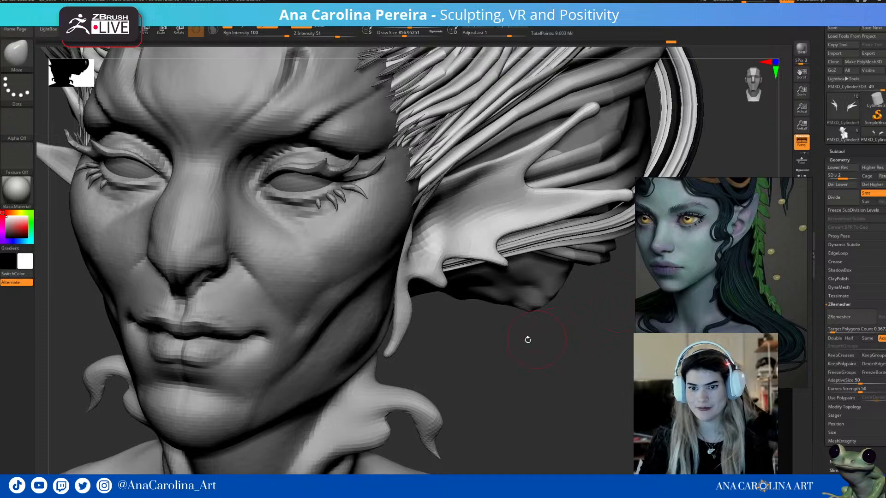
{"action": "mouse_move", "coordinate": [475, 310]}
{"action": "left_mouse_down"}
{"action": "mouse_move", "coordinate": [485, 345]}
{"action": "mouse_move", "coordinate": [480, 337]}
{"action": "left_mouse_up"}
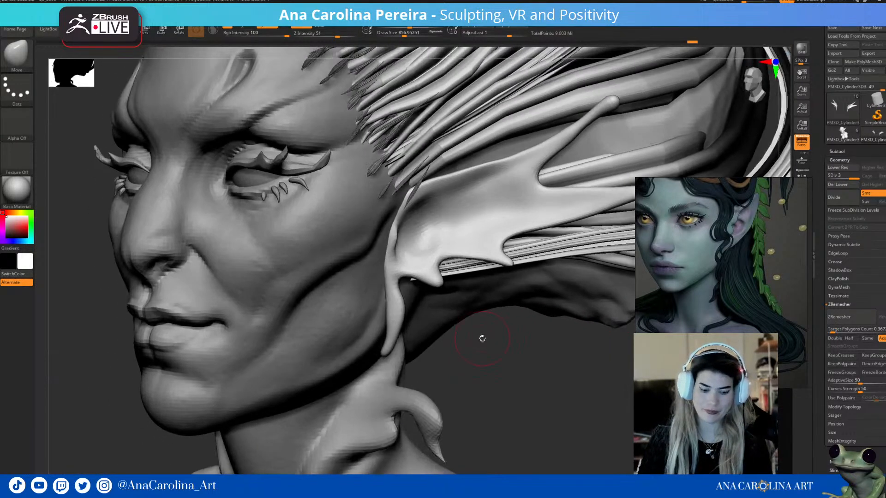
- Build up the inner front area of the ear with the ClayBuildup brush at a draw size of about 537
{"action": "key", "text": "b"}
{"action": "key", "text": "c"}
{"action": "key", "text": "b"}
{"action": "mouse_move", "coordinate": [431, 222]}
{"action": "left_mouse_down"}
{"action": "mouse_move", "coordinate": [417, 210]}
{"action": "mouse_move", "coordinate": [404, 222]}
{"action": "mouse_move", "coordinate": [405, 242]}
{"action": "mouse_move", "coordinate": [395, 226]}
{"action": "left_mouse_up"}
{"action": "key", "text": "space"}
{"action": "key", "text": "space"}
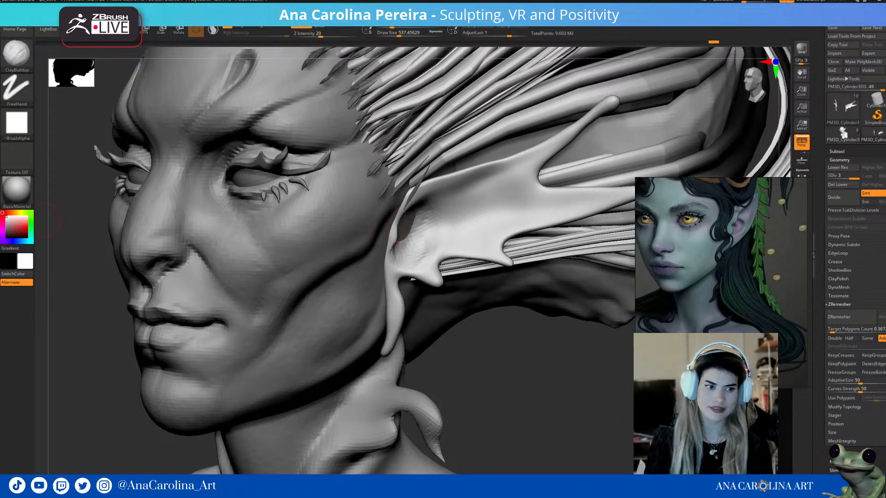
- Turn on backface masking for the ClayBuildup brush and enlarge the draw size to about 1400
{"action": "left_click", "coordinate": [0, 231]}
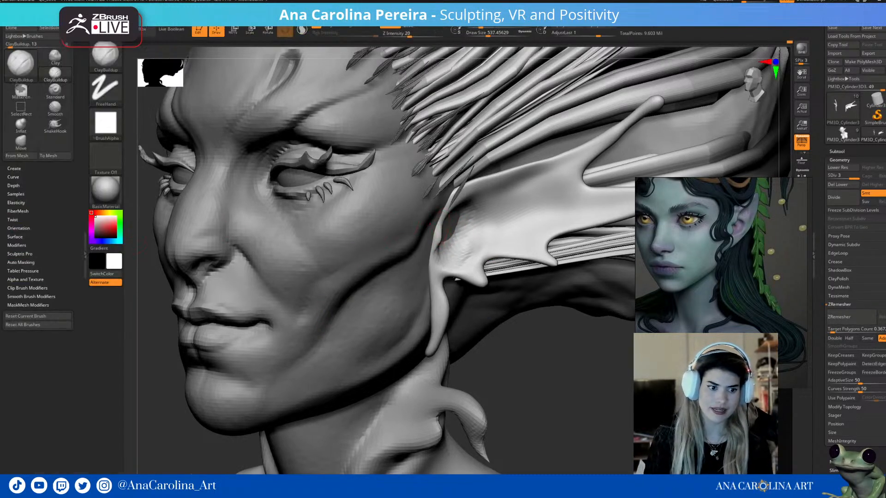
{"action": "left_click", "coordinate": [26, 261]}
{"action": "left_click", "coordinate": [26, 372]}
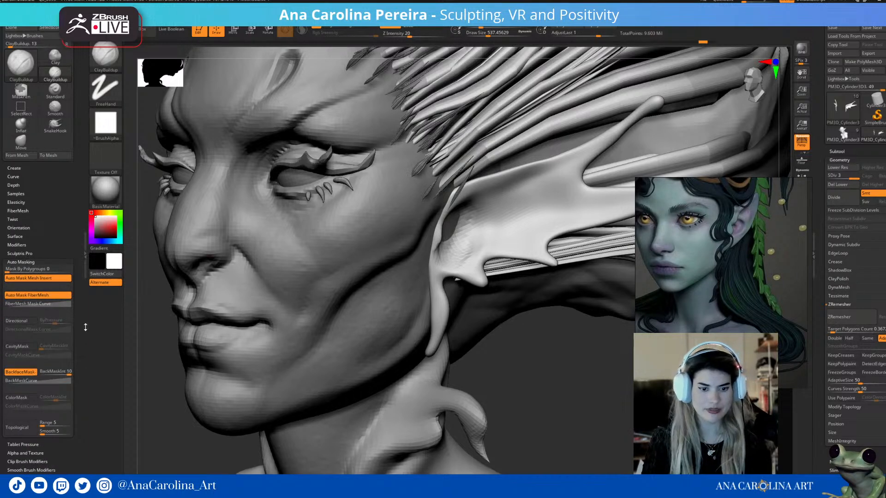
{"action": "key", "text": "space"}
{"action": "mouse_move", "coordinate": [226, 279]}
{"action": "left_mouse_down"}
{"action": "mouse_move", "coordinate": [237, 278]}
{"action": "mouse_move", "coordinate": [236, 288]}
{"action": "left_mouse_up"}
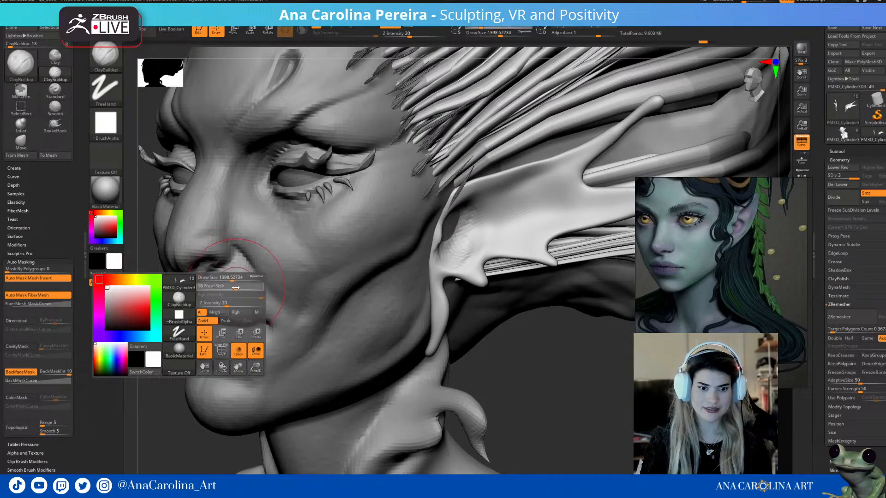
- Turn on backface masking for the DamStandard brush and carve the inner hollow behind the ear's front rim, undoing one stroke
{"action": "key", "text": "b"}
{"action": "key", "text": "d"}
{"action": "key", "text": "s"}
{"action": "left_click", "coordinate": [25, 372]}
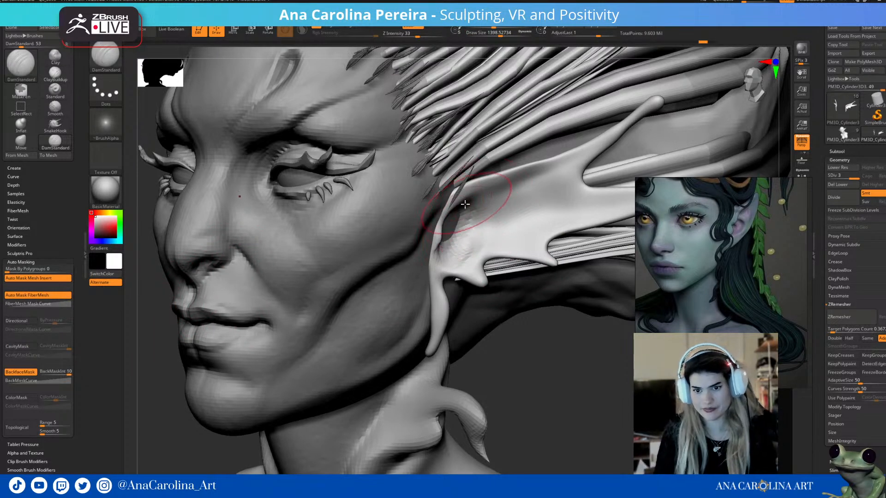
{"action": "key", "text": "space"}
{"action": "left_click_drag", "start_coordinate": [482, 217], "coordinate": [514, 196]}
{"action": "key", "text": "space"}
{"action": "key", "text": "ctrl+z"}
{"action": "mouse_move", "coordinate": [462, 206]}
{"action": "left_mouse_down"}
{"action": "mouse_move", "coordinate": [551, 174]}
{"action": "mouse_move", "coordinate": [572, 163]}
{"action": "mouse_move", "coordinate": [520, 174]}
{"action": "mouse_move", "coordinate": [639, 120]}
{"action": "left_mouse_up"}
- Select the Inflate brush and smooth the inside of the ear behind its front rim
{"action": "key", "text": "b"}
{"action": "key", "text": "i"}
{"action": "key", "text": "n"}
{"action": "mouse_move", "coordinate": [502, 193]}
{"action": "left_mouse_down", "text": "shift"}
{"action": "mouse_move", "coordinate": [518, 188]}
{"action": "mouse_move", "coordinate": [486, 210]}
{"action": "left_mouse_up", "text": "shift"}
- Lower the head to subdivision level 1 and reshape it beside the ear with the Move brush at a draw size of about 980
{"action": "key", "text": "b"}
{"action": "key", "text": "m"}
{"action": "key", "text": "v"}
{"action": "key", "text": "shift+d"}
{"action": "key", "text": "shift+d"}
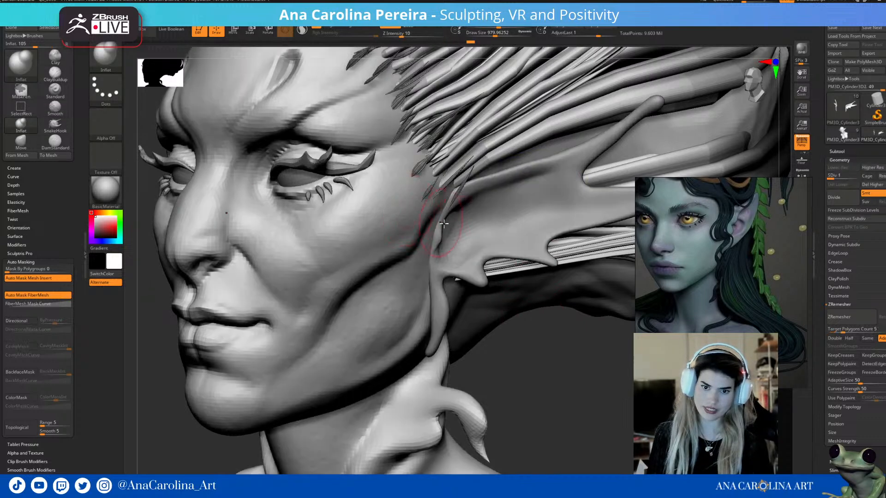
{"action": "left_click_drag", "start_coordinate": [458, 230], "coordinate": [437, 220]}
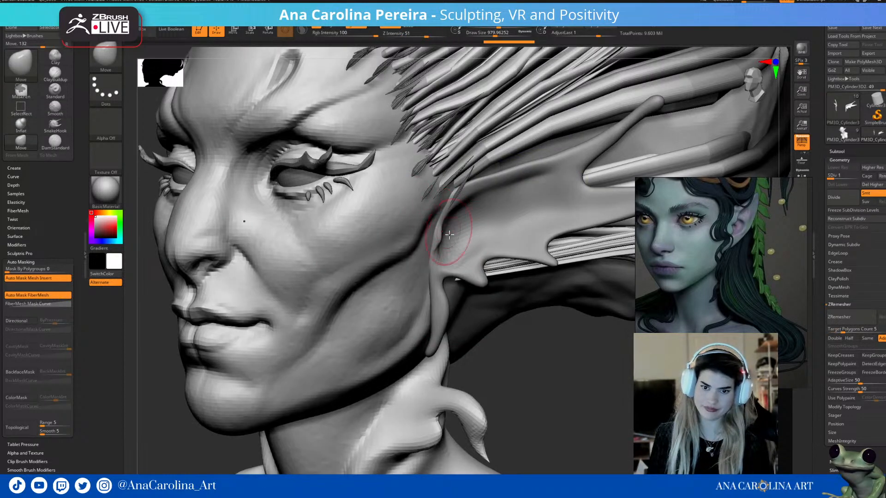
{"action": "left_click_drag", "start_coordinate": [519, 373], "coordinate": [502, 367]}
- Make the ears active again and adjust their upper front edge with the Move brush at a draw size of about 1138
{"action": "key", "text": "b"}
{"action": "key", "text": "m"}
{"action": "key", "text": "v"}
{"action": "left_click", "coordinate": [469, 199], "text": "alt"}
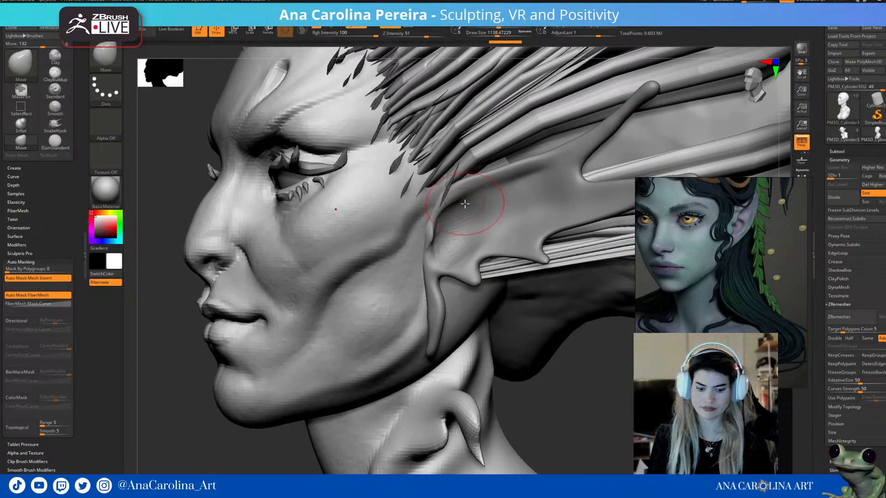
{"action": "left_click", "coordinate": [540, 213], "text": "alt"}
{"action": "left_click_drag", "start_coordinate": [462, 193], "coordinate": [457, 204]}
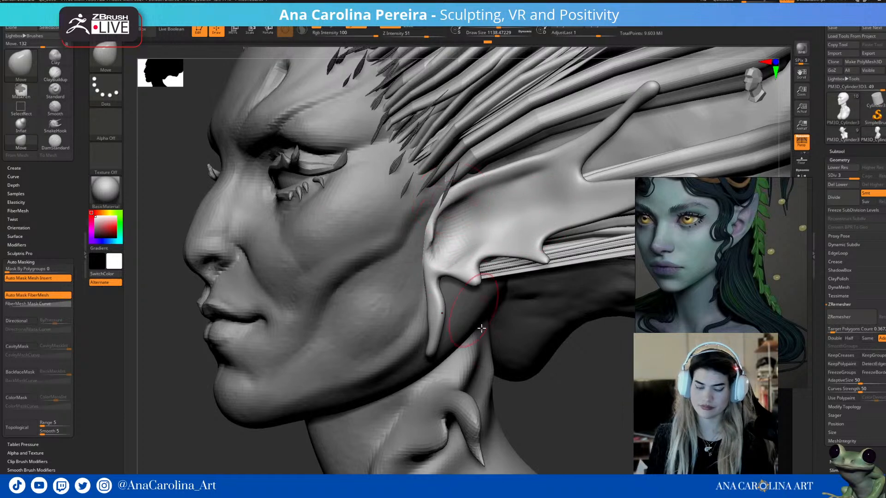
- Smooth the inner ear behind the front rim and swell it with the Inflat brush at a draw size of about 1138
{"action": "left_click_drag", "start_coordinate": [449, 263], "coordinate": [451, 228], "text": "shift"}
{"action": "key", "text": "b"}
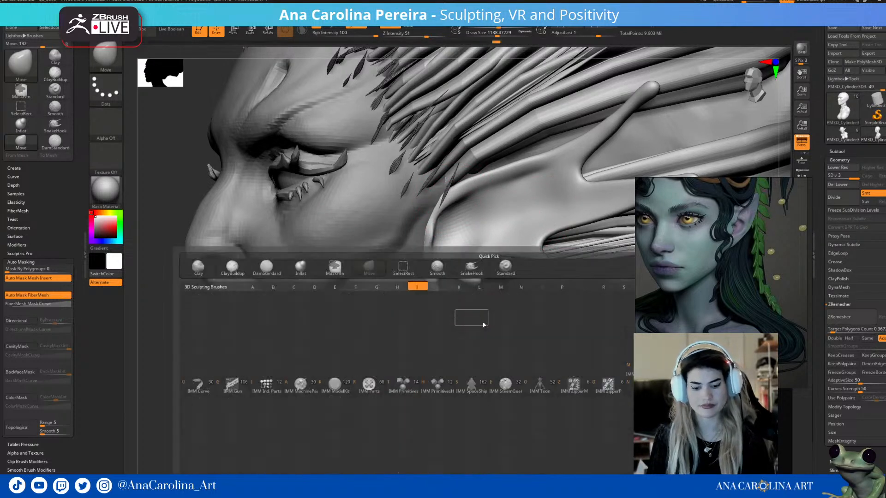
{"action": "key", "text": "i"}
{"action": "key", "text": "n"}
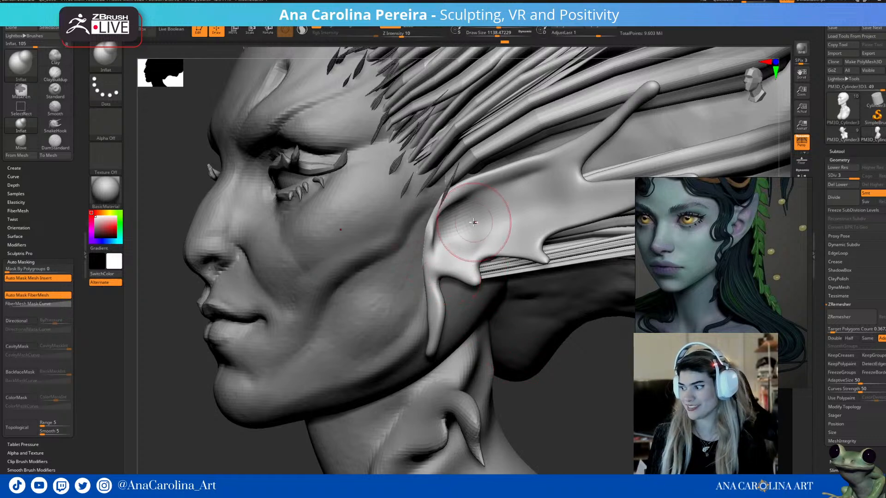
{"action": "left_click_drag", "start_coordinate": [474, 223], "coordinate": [474, 222]}
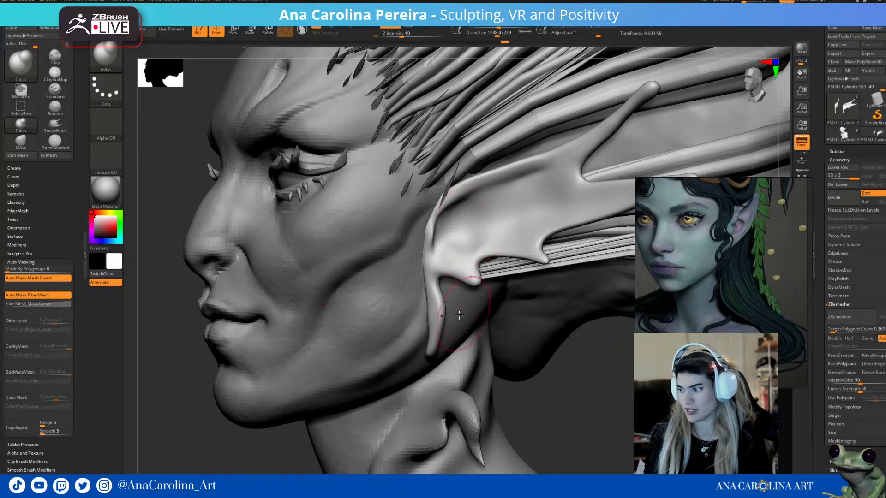
- Build up the inner ear behind the front rim with the ClayBuildup brush, reducing the draw size to about 556, and smooth its upper part
{"action": "mouse_move", "coordinate": [483, 358]}
{"action": "right_mouse_down"}
{"action": "mouse_move", "coordinate": [571, 403]}
{"action": "mouse_move", "coordinate": [540, 387]}
{"action": "mouse_move", "coordinate": [516, 323]}
{"action": "right_mouse_up"}
{"action": "key", "text": "b"}
{"action": "key", "text": "c"}
{"action": "key", "text": "b"}
{"action": "mouse_move", "coordinate": [484, 239]}
{"action": "left_mouse_down"}
{"action": "mouse_move", "coordinate": [458, 232]}
{"action": "mouse_move", "coordinate": [447, 246]}
{"action": "mouse_move", "coordinate": [455, 233]}
{"action": "mouse_move", "coordinate": [457, 255]}
{"action": "mouse_move", "coordinate": [455, 231]}
{"action": "left_mouse_up"}
{"action": "key", "text": "space"}
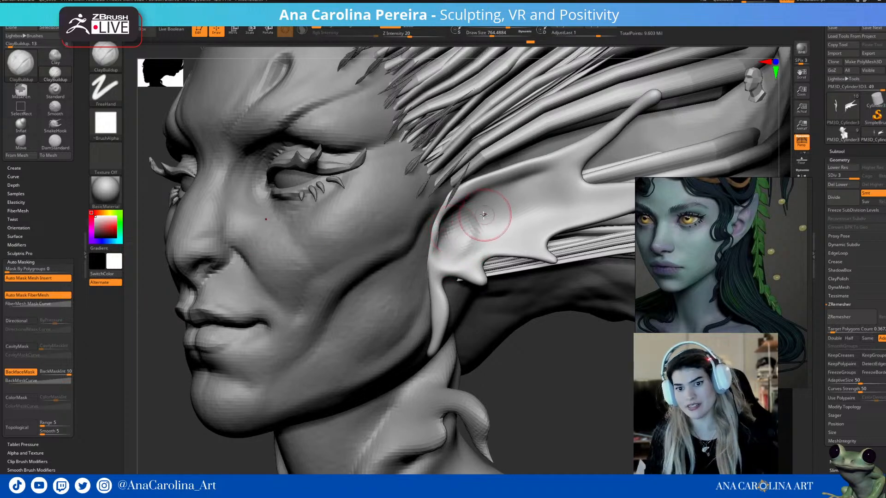
{"action": "key", "text": "space"}
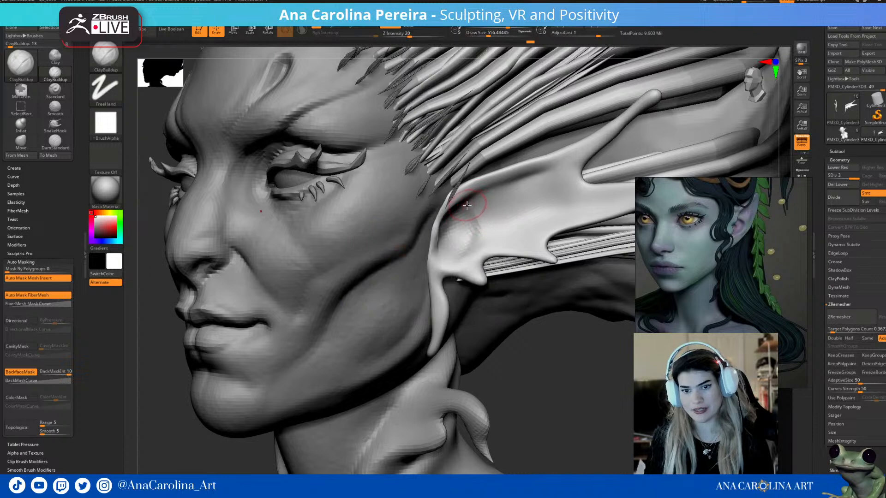
{"action": "left_click_drag", "start_coordinate": [525, 353], "coordinate": [471, 213]}
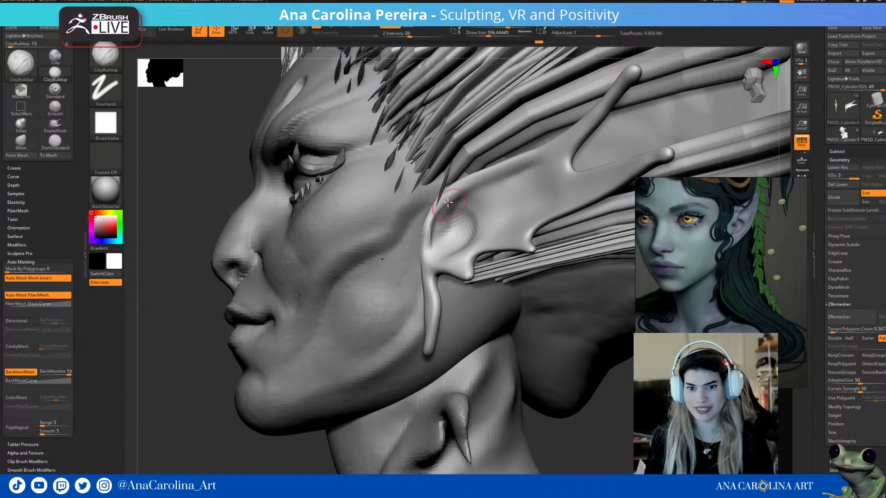
{"action": "mouse_move", "coordinate": [451, 196]}
{"action": "left_mouse_down", "text": "shift"}
{"action": "mouse_move", "coordinate": [448, 205]}
{"action": "mouse_move", "coordinate": [456, 202]}
{"action": "left_mouse_up", "text": "shift"}
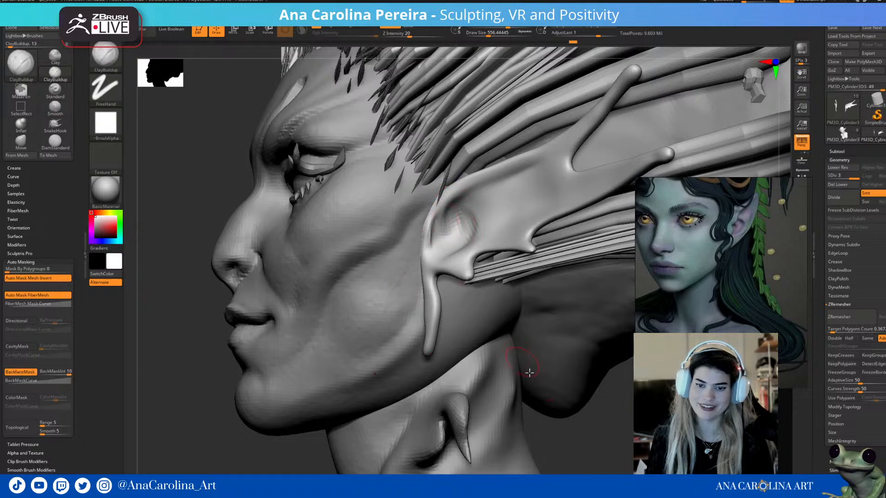
- Sculpt a deeper pocket with a raised fold inside the ear opening using ClayBuildup at a draw size of about 465
{"action": "mouse_move", "coordinate": [582, 426]}
{"action": "left_mouse_down"}
{"action": "mouse_move", "coordinate": [559, 447]}
{"action": "mouse_move", "coordinate": [467, 234]}
{"action": "mouse_move", "coordinate": [447, 213]}
{"action": "mouse_move", "coordinate": [444, 243]}
{"action": "mouse_move", "coordinate": [434, 240]}
{"action": "mouse_move", "coordinate": [451, 248]}
{"action": "mouse_move", "coordinate": [450, 225]}
{"action": "mouse_move", "coordinate": [458, 252]}
{"action": "mouse_move", "coordinate": [468, 245]}
{"action": "left_mouse_up"}
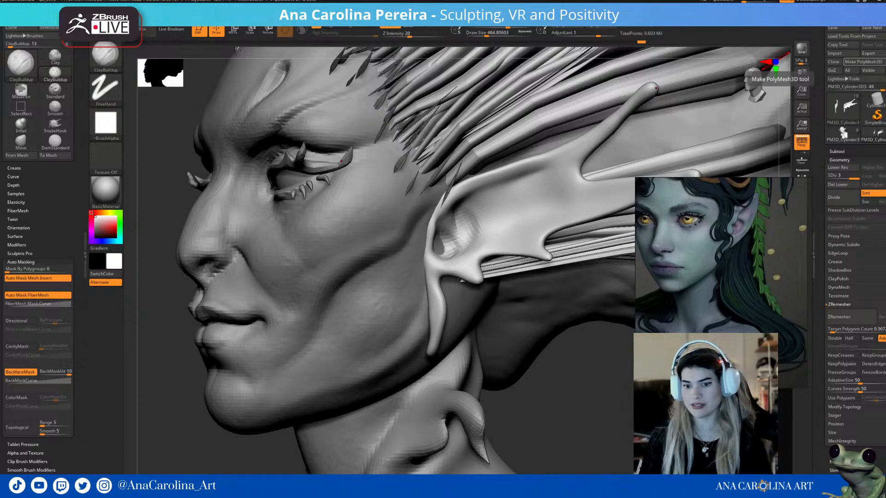
{"action": "left_click_drag", "start_coordinate": [551, 448], "coordinate": [553, 447]}
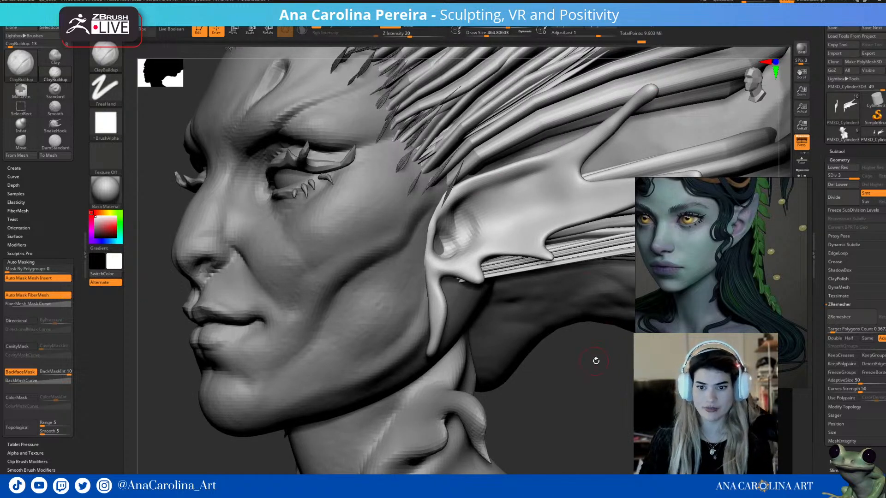
{"action": "left_click_drag", "start_coordinate": [594, 361], "coordinate": [456, 256]}
{"action": "left_click_drag", "start_coordinate": [580, 384], "coordinate": [556, 386]}
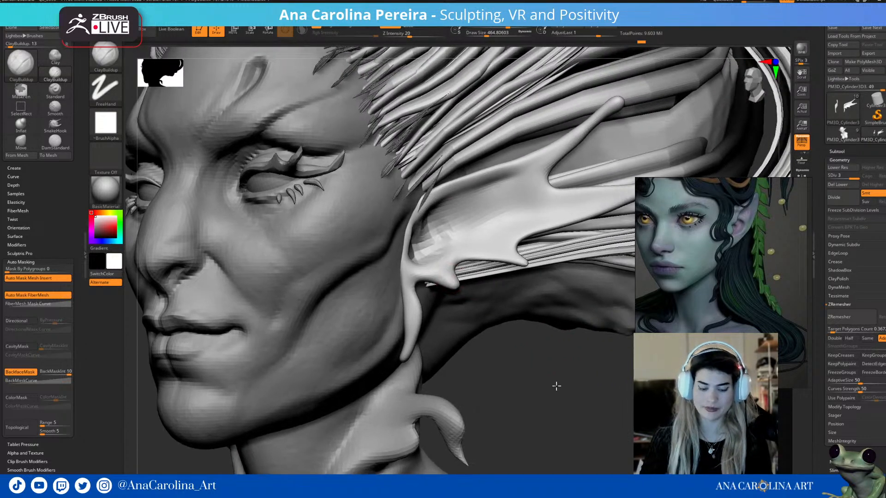
- Carve along the ear's upper edge and spine with DamStandard at a draw size of about 905 and intensity 20
{"action": "key", "text": "b"}
{"action": "key", "text": "d"}
{"action": "key", "text": "s"}
{"action": "key", "text": "space"}
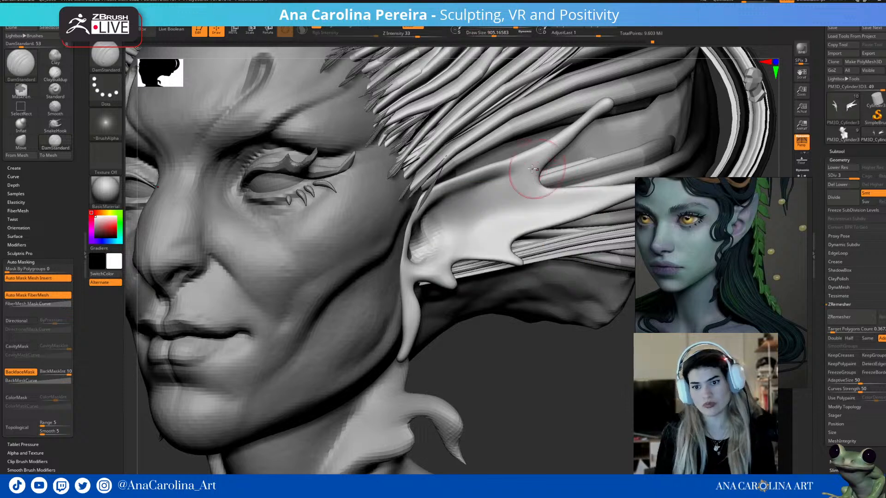
{"action": "key", "text": "ctrl"}
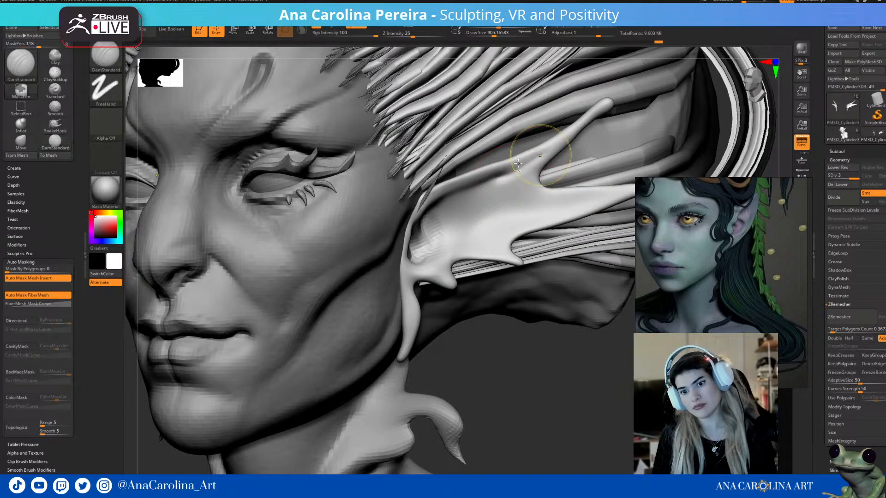
{"action": "key", "text": "space"}
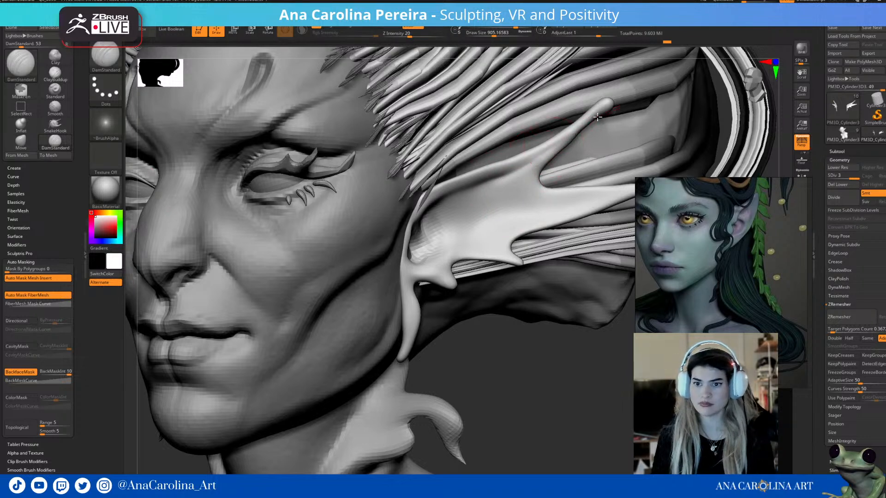
{"action": "mouse_move", "coordinate": [534, 376]}
{"action": "left_mouse_down"}
{"action": "mouse_move", "coordinate": [484, 385]}
{"action": "mouse_move", "coordinate": [439, 249]}
{"action": "left_mouse_up"}
- Build up long folds across the ear membrane toward the upper spines with ClayBuildup at a draw size of about 742
{"action": "key", "text": "b"}
{"action": "key", "text": "c"}
{"action": "key", "text": "b"}
{"action": "key", "text": "space"}
{"action": "mouse_move", "coordinate": [453, 204]}
{"action": "left_mouse_down"}
{"action": "mouse_move", "coordinate": [438, 204]}
{"action": "mouse_move", "coordinate": [486, 190]}
{"action": "left_mouse_up"}
{"action": "mouse_move", "coordinate": [407, 204]}
{"action": "left_mouse_down"}
{"action": "mouse_move", "coordinate": [417, 202]}
{"action": "mouse_move", "coordinate": [366, 214]}
{"action": "mouse_move", "coordinate": [490, 196]}
{"action": "mouse_move", "coordinate": [480, 194]}
{"action": "left_mouse_up"}
{"action": "key", "text": "bracketright"}
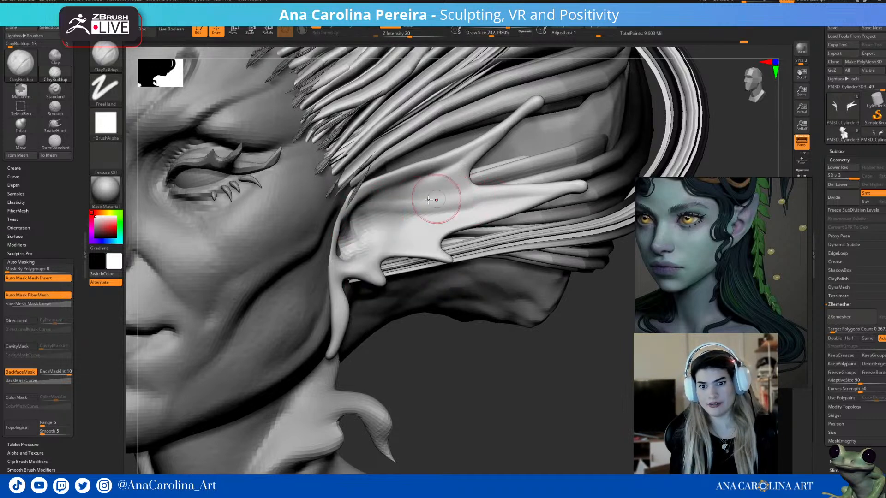
{"action": "left_click_drag", "start_coordinate": [429, 206], "coordinate": [519, 190]}
{"action": "left_click_drag", "start_coordinate": [403, 198], "coordinate": [445, 192]}
{"action": "left_click_drag", "start_coordinate": [395, 198], "coordinate": [443, 192]}
{"action": "mouse_move", "coordinate": [394, 197]}
{"action": "left_mouse_down"}
{"action": "mouse_move", "coordinate": [482, 181]}
{"action": "mouse_move", "coordinate": [389, 193]}
{"action": "mouse_move", "coordinate": [431, 181]}
{"action": "mouse_move", "coordinate": [526, 107]}
{"action": "left_mouse_up"}
- Refine the membrane folds and inner ear opening with ClayBuildup at draw sizes of about 350 and 465
{"action": "key", "text": "space"}
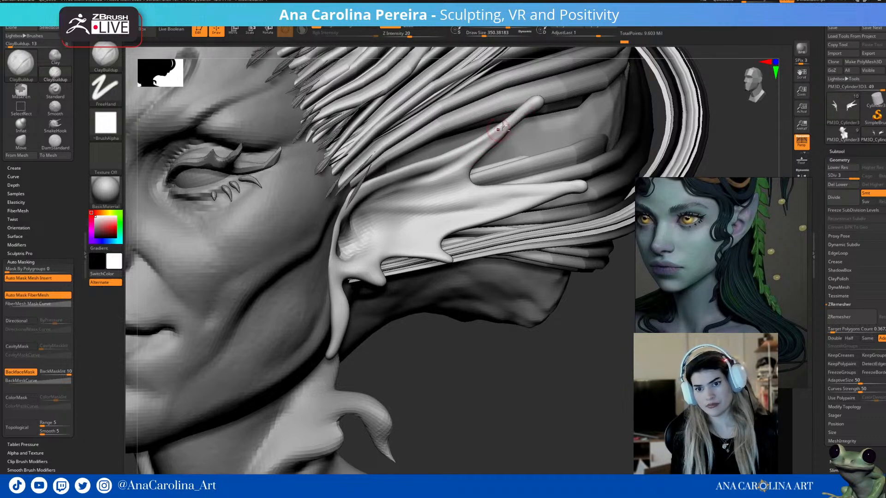
{"action": "key", "text": "space"}
{"action": "left_click_drag", "start_coordinate": [488, 212], "coordinate": [493, 211]}
{"action": "mouse_move", "coordinate": [475, 378]}
{"action": "left_mouse_down"}
{"action": "mouse_move", "coordinate": [438, 376]}
{"action": "mouse_move", "coordinate": [476, 379]}
{"action": "left_mouse_up"}
{"action": "mouse_move", "coordinate": [481, 194]}
{"action": "left_mouse_down"}
{"action": "mouse_move", "coordinate": [484, 202]}
{"action": "mouse_move", "coordinate": [420, 207]}
{"action": "left_mouse_up"}
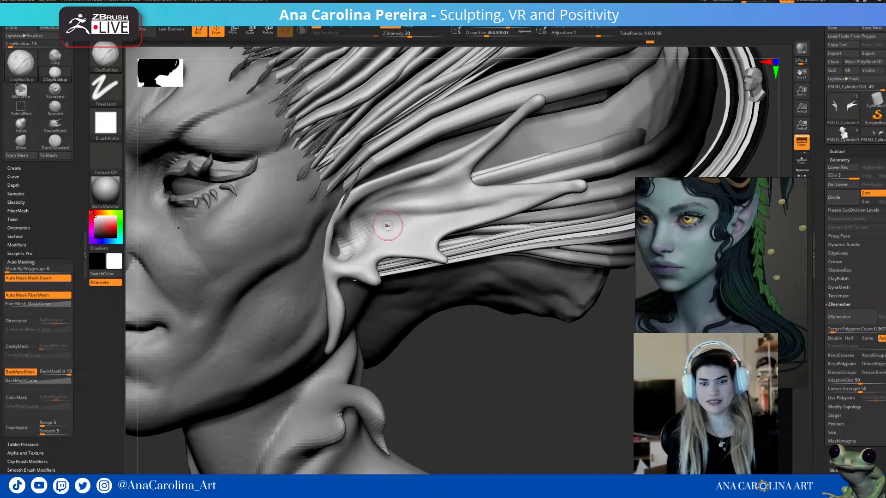
{"action": "mouse_move", "coordinate": [359, 227]}
{"action": "left_mouse_down"}
{"action": "mouse_move", "coordinate": [388, 222]}
{"action": "mouse_move", "coordinate": [371, 257]}
{"action": "left_mouse_up"}
{"action": "mouse_move", "coordinate": [409, 342]}
{"action": "left_mouse_down"}
{"action": "mouse_move", "coordinate": [420, 363]}
{"action": "mouse_move", "coordinate": [433, 363]}
{"action": "left_mouse_up"}
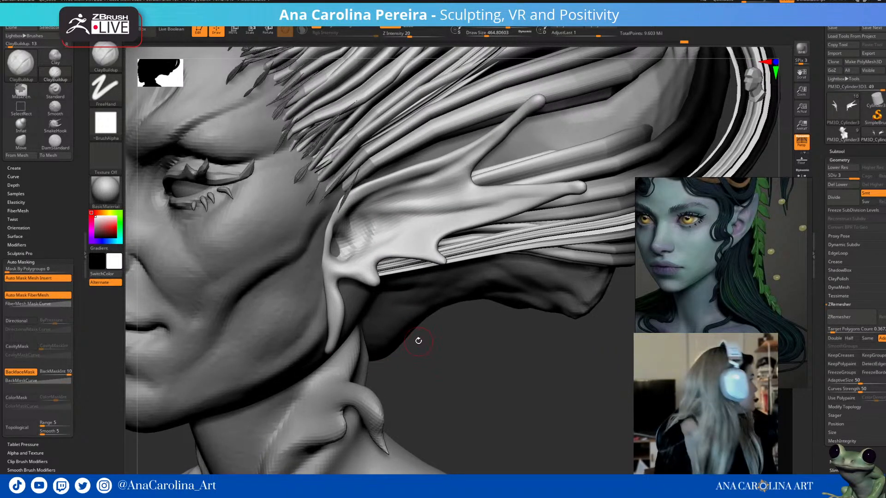
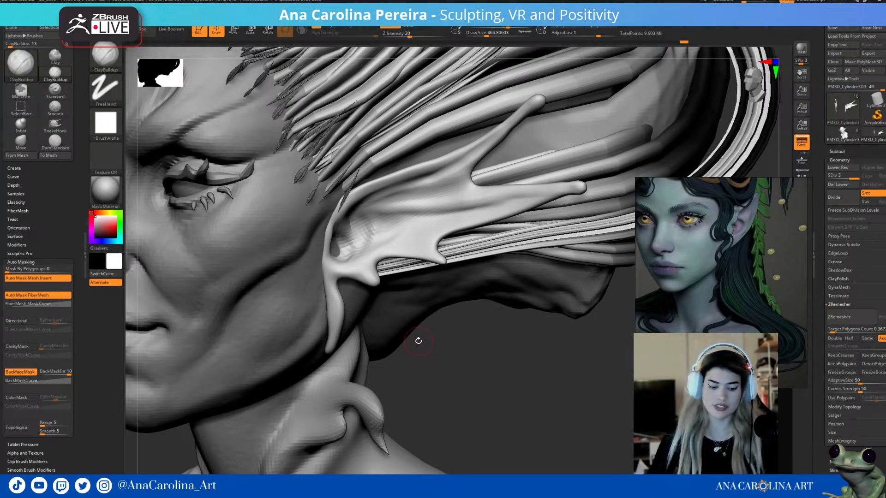
- Work the head beside the ear's front rim with ClayBuildup at subdivision level 1, and make the ears active again
{"action": "left_click_drag", "start_coordinate": [463, 363], "coordinate": [318, 229]}
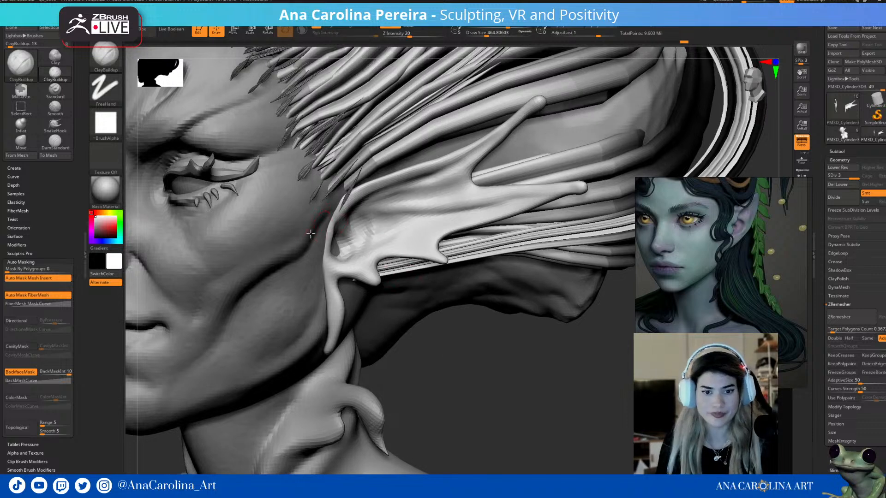
{"action": "key", "text": "shift+d"}
{"action": "key", "text": "shift+d"}
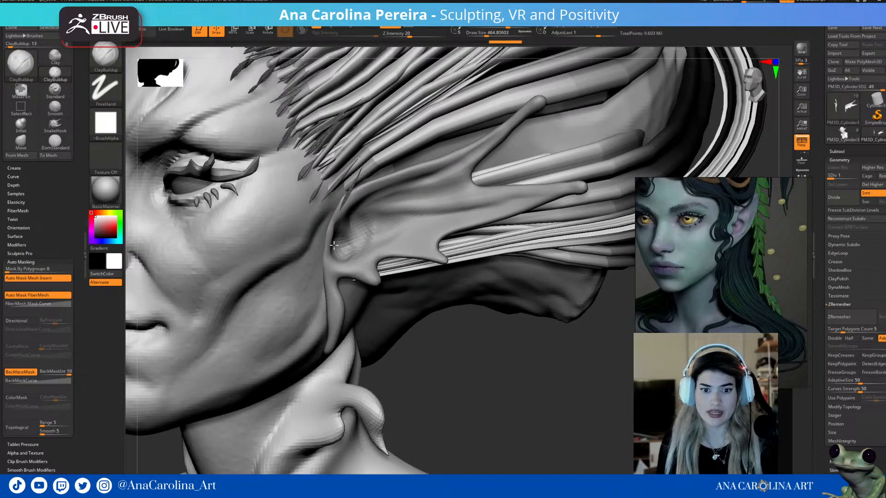
{"action": "mouse_move", "coordinate": [418, 372]}
{"action": "left_mouse_down"}
{"action": "mouse_move", "coordinate": [335, 247]}
{"action": "mouse_move", "coordinate": [339, 287]}
{"action": "left_mouse_up"}
{"action": "left_click_drag", "start_coordinate": [500, 418], "coordinate": [546, 419]}
{"action": "left_click", "coordinate": [335, 229], "text": "alt"}
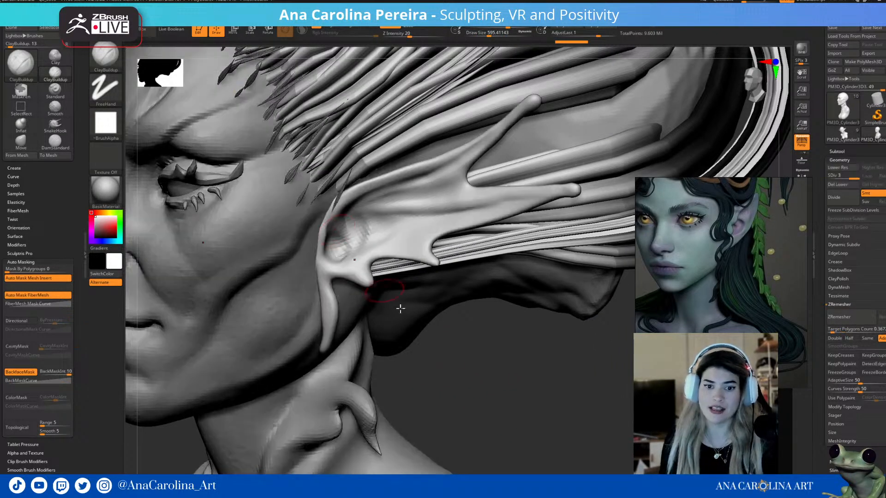
- Sculpt finer ridges inside the ear opening with ClayBuildup at a draw size of about 350
{"action": "left_click_drag", "start_coordinate": [467, 379], "coordinate": [441, 360]}
{"action": "key", "text": "s"}
{"action": "mouse_move", "coordinate": [357, 232]}
{"action": "left_mouse_down"}
{"action": "mouse_move", "coordinate": [340, 223]}
{"action": "mouse_move", "coordinate": [346, 245]}
{"action": "left_mouse_up"}
{"action": "key", "text": "s"}
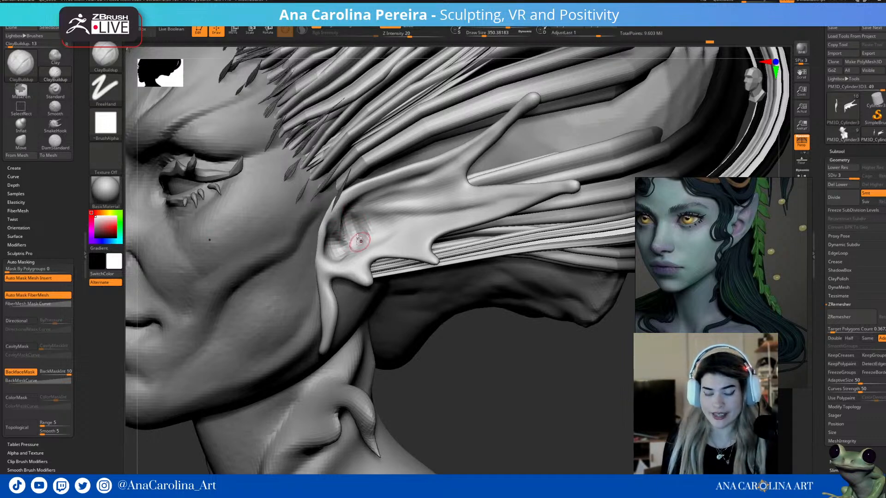
{"action": "left_click_drag", "start_coordinate": [357, 242], "coordinate": [329, 243]}
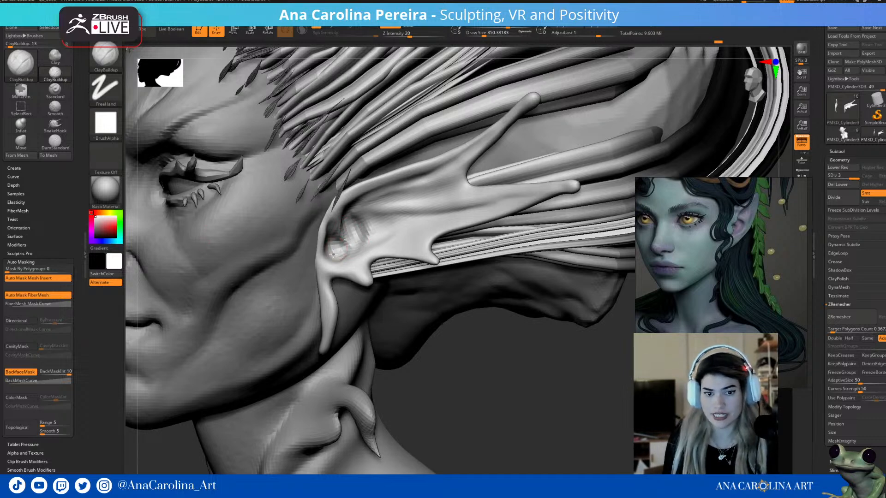
- Build a fold from the ear opening out to the lower spine with ClayBuildup at a draw size of about 414
{"action": "left_click_drag", "start_coordinate": [416, 401], "coordinate": [418, 396]}
{"action": "key", "text": "space"}
{"action": "mouse_move", "coordinate": [385, 237]}
{"action": "left_mouse_down"}
{"action": "mouse_move", "coordinate": [394, 234]}
{"action": "mouse_move", "coordinate": [368, 235]}
{"action": "mouse_move", "coordinate": [401, 215]}
{"action": "mouse_move", "coordinate": [415, 217]}
{"action": "mouse_move", "coordinate": [371, 240]}
{"action": "mouse_move", "coordinate": [380, 229]}
{"action": "left_mouse_up"}
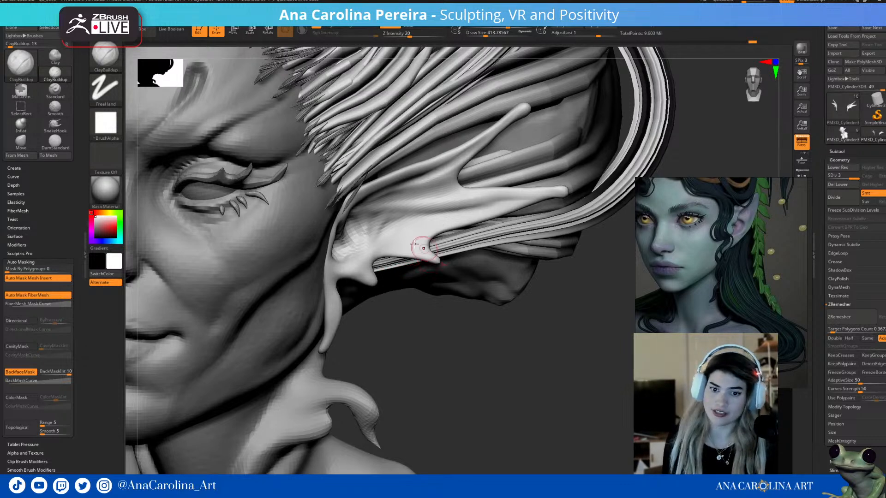
{"action": "left_click_drag", "start_coordinate": [452, 346], "coordinate": [429, 345]}
{"action": "mouse_move", "coordinate": [371, 244]}
{"action": "left_mouse_down"}
{"action": "mouse_move", "coordinate": [382, 238]}
{"action": "mouse_move", "coordinate": [429, 255]}
{"action": "mouse_move", "coordinate": [405, 250]}
{"action": "mouse_move", "coordinate": [415, 253]}
{"action": "left_mouse_up"}
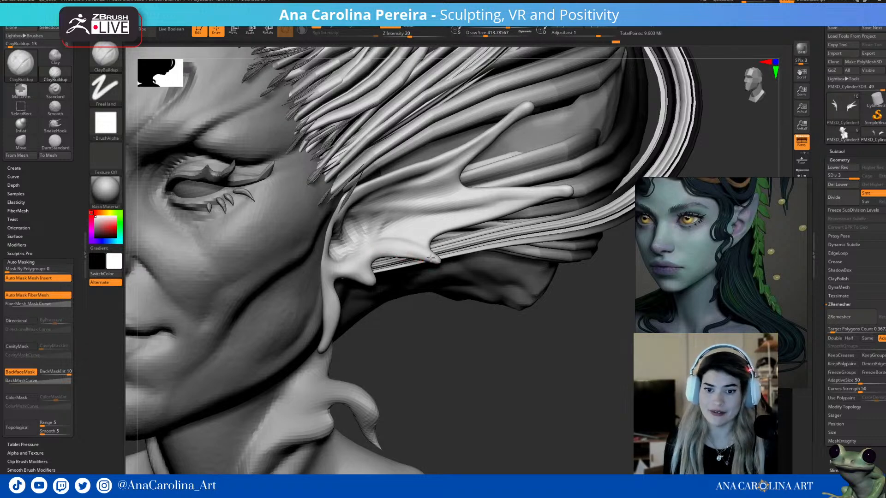
- Thicken the ear's lower spine tip with the Inflat brush at a draw size of about 615 and touch up the middle spine
{"action": "key", "text": "b"}
{"action": "key", "text": "i"}
{"action": "key", "text": "n"}
{"action": "key", "text": "s"}
{"action": "left_click_drag", "start_coordinate": [435, 269], "coordinate": [441, 271]}
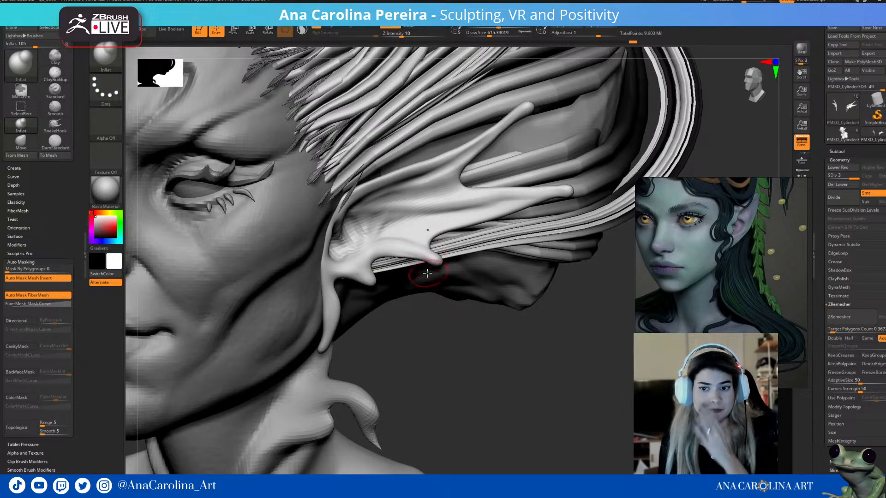
{"action": "key", "text": "space"}
{"action": "mouse_move", "coordinate": [567, 196]}
{"action": "left_mouse_down"}
{"action": "mouse_move", "coordinate": [600, 195]}
{"action": "mouse_move", "coordinate": [502, 197]}
{"action": "mouse_move", "coordinate": [488, 175]}
{"action": "left_mouse_up"}
- Select the Move brush and bend the shaft of the ear's upper spine into a curve
{"action": "key", "text": "b"}
{"action": "key", "text": "m"}
{"action": "key", "text": "v"}
{"action": "key", "text": "space"}
{"action": "mouse_move", "coordinate": [478, 140]}
{"action": "left_mouse_down"}
{"action": "mouse_move", "coordinate": [474, 129]}
{"action": "mouse_move", "coordinate": [471, 148]}
{"action": "left_mouse_up"}
{"action": "key", "text": "space"}
{"action": "mouse_move", "coordinate": [478, 139]}
{"action": "left_mouse_down"}
{"action": "mouse_move", "coordinate": [471, 127]}
{"action": "mouse_move", "coordinate": [485, 128]}
{"action": "left_mouse_up"}
- Reposition the tips of the ear's upper and middle spines with the Move brush for a more curved silhouette
{"action": "left_click_drag", "start_coordinate": [438, 362], "coordinate": [506, 360]}
{"action": "key", "text": "space"}
{"action": "left_click_drag", "start_coordinate": [510, 207], "coordinate": [517, 207]}
{"action": "left_click_drag", "start_coordinate": [595, 153], "coordinate": [521, 140]}
{"action": "left_click_drag", "start_coordinate": [634, 143], "coordinate": [577, 105]}
{"action": "left_click_drag", "start_coordinate": [488, 119], "coordinate": [497, 108]}
{"action": "mouse_move", "coordinate": [646, 132]}
{"action": "left_mouse_down"}
{"action": "mouse_move", "coordinate": [679, 173]}
{"action": "mouse_move", "coordinate": [623, 113]}
{"action": "left_mouse_up"}
{"action": "left_click_drag", "start_coordinate": [482, 125], "coordinate": [485, 119]}
{"action": "mouse_move", "coordinate": [593, 88]}
{"action": "left_mouse_down"}
{"action": "mouse_move", "coordinate": [503, 268]}
{"action": "mouse_move", "coordinate": [503, 205]}
{"action": "mouse_move", "coordinate": [474, 336]}
{"action": "mouse_move", "coordinate": [457, 322]}
{"action": "mouse_move", "coordinate": [445, 349]}
{"action": "mouse_move", "coordinate": [402, 253]}
{"action": "mouse_move", "coordinate": [364, 249]}
{"action": "left_mouse_up"}
- Select the DamStandard brush and set its draw size to about 1084 for carving the ear membrane
{"action": "key", "text": "b"}
{"action": "key", "text": "d"}
{"action": "key", "text": "s"}
{"action": "key", "text": "space"}
{"action": "left_click_drag", "start_coordinate": [435, 382], "coordinate": [409, 381]}
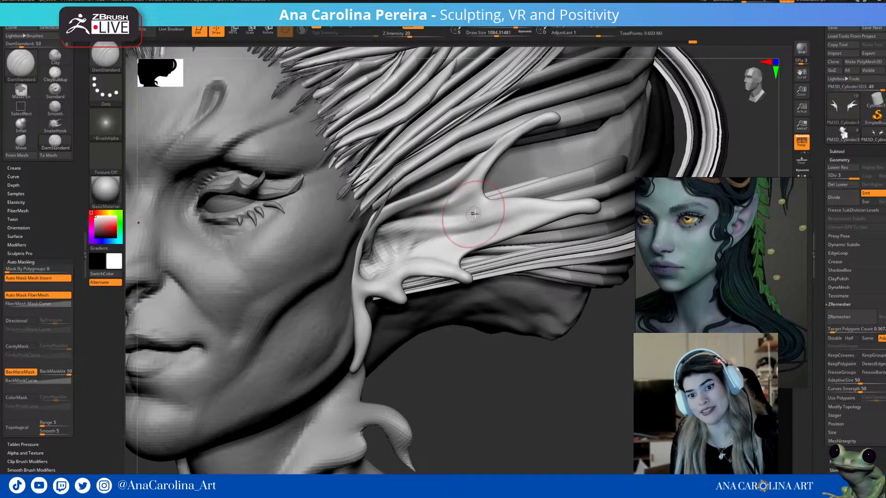
- Carve a crease across the ear fin with DamStandard and build up the lower spike's base with ClayBuildup at Draw Size about 366
{"action": "mouse_move", "coordinate": [429, 213]}
{"action": "left_mouse_down"}
{"action": "mouse_move", "coordinate": [393, 229]}
{"action": "mouse_move", "coordinate": [402, 242]}
{"action": "mouse_move", "coordinate": [395, 238]}
{"action": "mouse_move", "coordinate": [425, 237]}
{"action": "mouse_move", "coordinate": [416, 253]}
{"action": "mouse_move", "coordinate": [406, 245]}
{"action": "mouse_move", "coordinate": [441, 244]}
{"action": "mouse_move", "coordinate": [475, 222]}
{"action": "mouse_move", "coordinate": [490, 230]}
{"action": "mouse_move", "coordinate": [503, 213]}
{"action": "mouse_move", "coordinate": [496, 207]}
{"action": "mouse_move", "coordinate": [530, 212]}
{"action": "mouse_move", "coordinate": [517, 214]}
{"action": "left_mouse_up"}
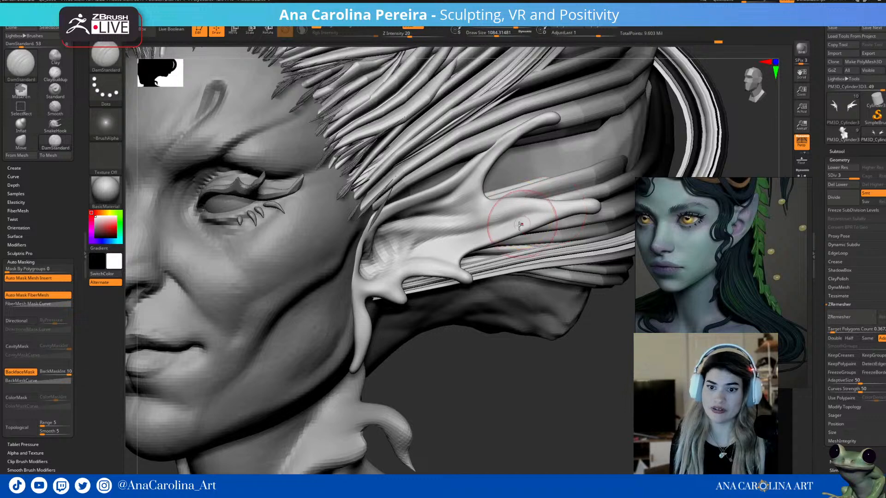
{"action": "mouse_move", "coordinate": [457, 344]}
{"action": "left_mouse_down"}
{"action": "mouse_move", "coordinate": [441, 396]}
{"action": "mouse_move", "coordinate": [431, 376]}
{"action": "mouse_move", "coordinate": [488, 401]}
{"action": "mouse_move", "coordinate": [459, 259]}
{"action": "left_mouse_up"}
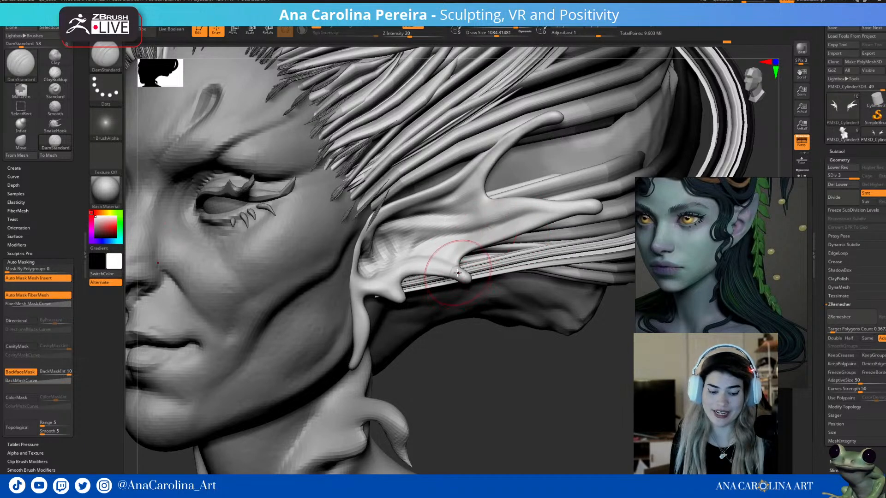
{"action": "key", "text": "b"}
{"action": "key", "text": "c"}
{"action": "key", "text": "b"}
{"action": "key", "text": "space"}
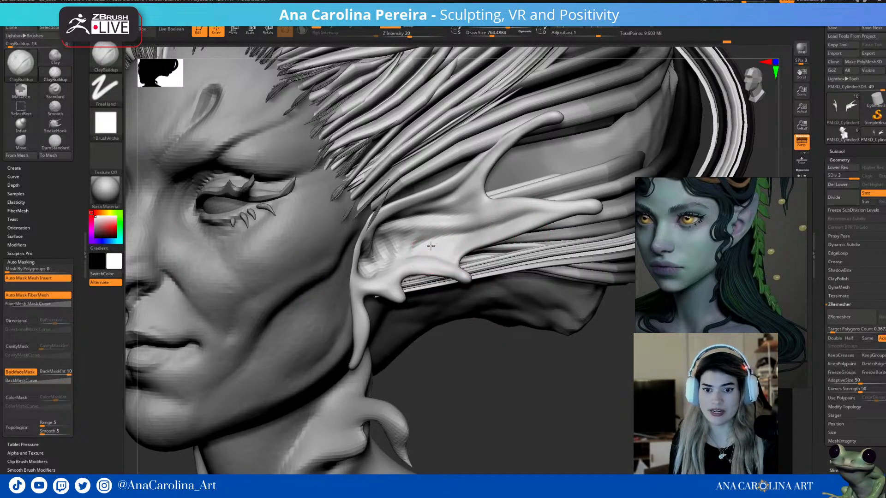
{"action": "key", "text": "["}
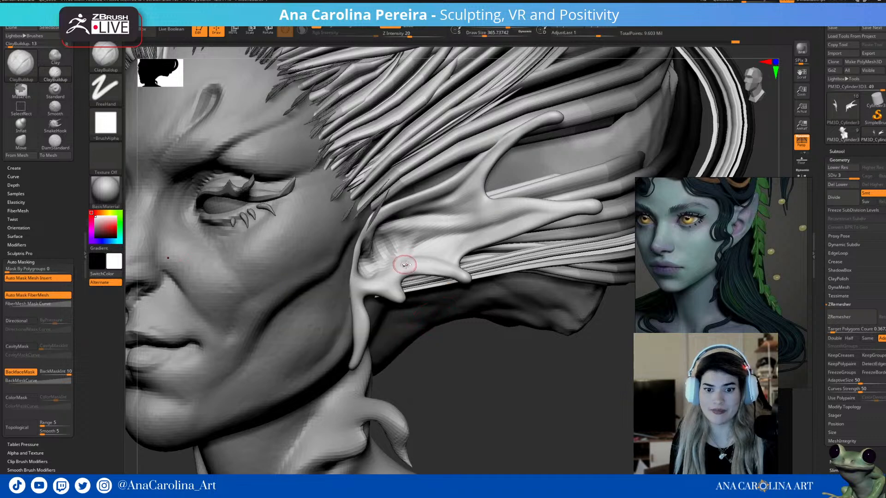
{"action": "left_click_drag", "start_coordinate": [400, 286], "coordinate": [402, 275]}
{"action": "left_click_drag", "start_coordinate": [468, 387], "coordinate": [418, 265]}
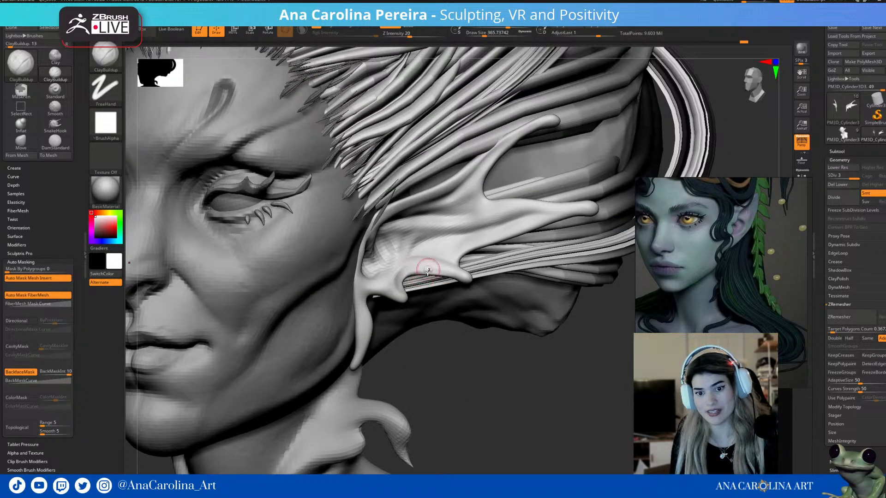
- Refine the front base of the ear with the DamStandard brush and smooth where it meets the cheek
{"action": "key", "text": "space"}
{"action": "left_click", "coordinate": [373, 296]}
{"action": "key", "text": "b"}
{"action": "key", "text": "d"}
{"action": "key", "text": "s"}
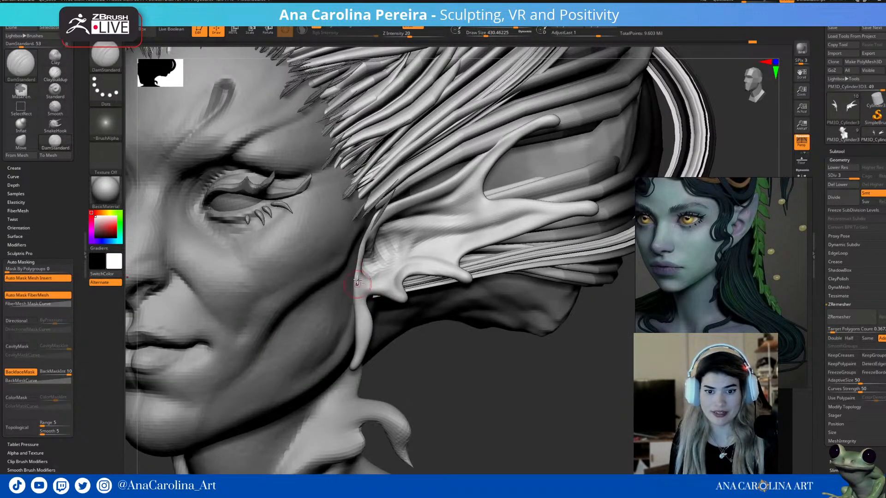
{"action": "key", "text": "shift"}
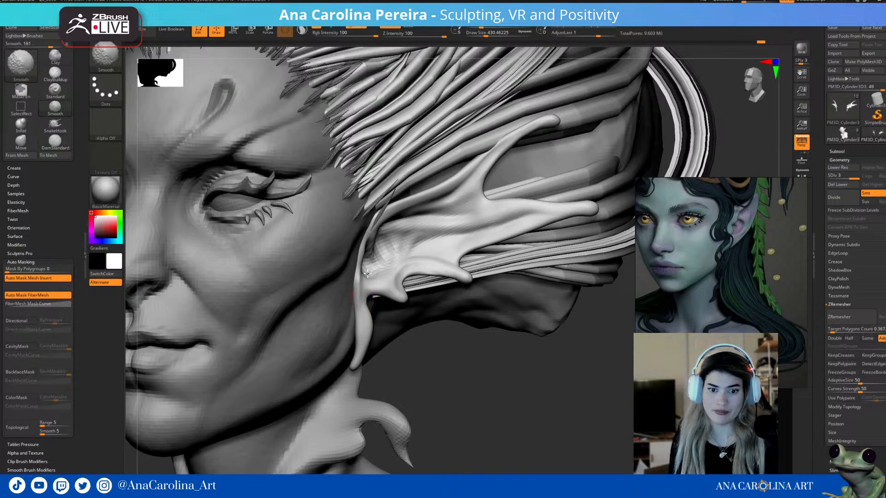
{"action": "left_click_drag", "start_coordinate": [367, 274], "coordinate": [361, 281], "text": "shift"}
- Reshape the front rim of the ear with the Move brush at Draw Size about 556 and smooth the inner hollow
{"action": "key", "text": "b"}
{"action": "key", "text": "m"}
{"action": "key", "text": "v"}
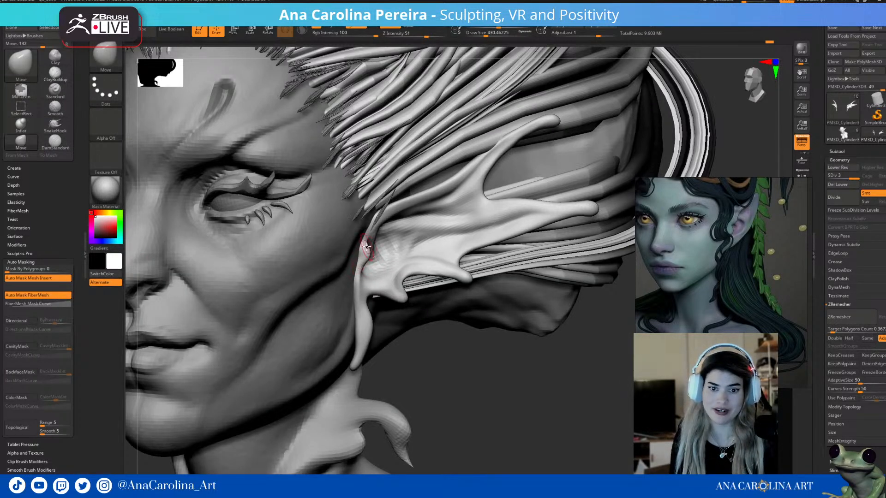
{"action": "left_click_drag", "start_coordinate": [367, 241], "coordinate": [371, 240]}
{"action": "key", "text": "space"}
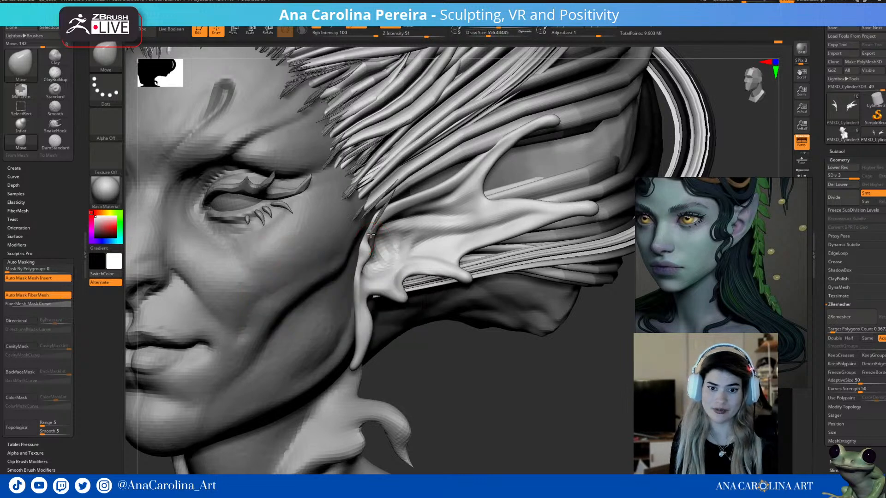
{"action": "left_click_drag", "start_coordinate": [407, 370], "coordinate": [383, 286]}
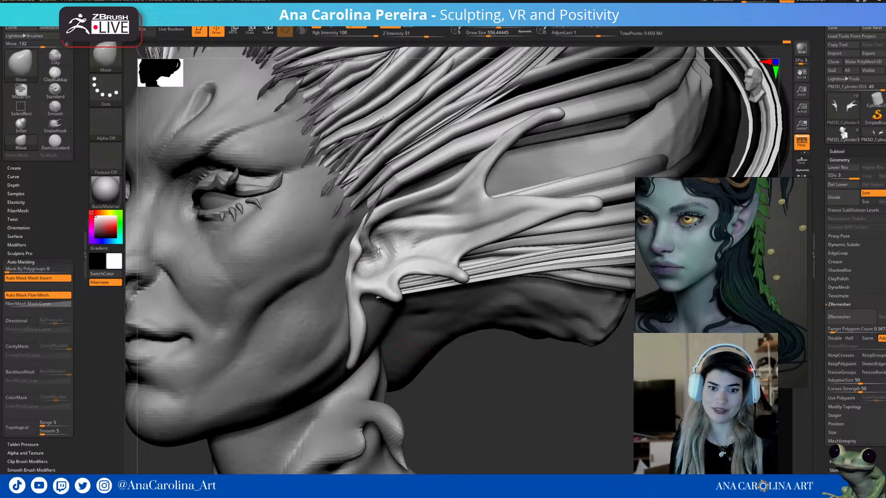
{"action": "left_click_drag", "start_coordinate": [436, 356], "coordinate": [410, 305]}
{"action": "left_click_drag", "start_coordinate": [379, 244], "coordinate": [369, 251], "text": "shift"}
{"action": "left_click_drag", "start_coordinate": [493, 369], "coordinate": [488, 367]}
- Build up volume behind the ear's front rim, beside the ear opening, with the ClayBuildup brush
{"action": "key", "text": "b"}
{"action": "key", "text": "c"}
{"action": "key", "text": "b"}
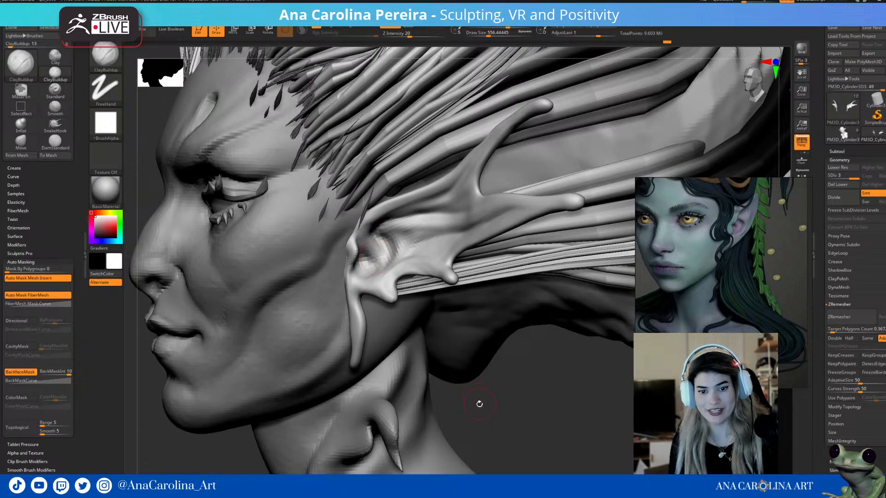
{"action": "left_click_drag", "start_coordinate": [479, 400], "coordinate": [359, 252]}
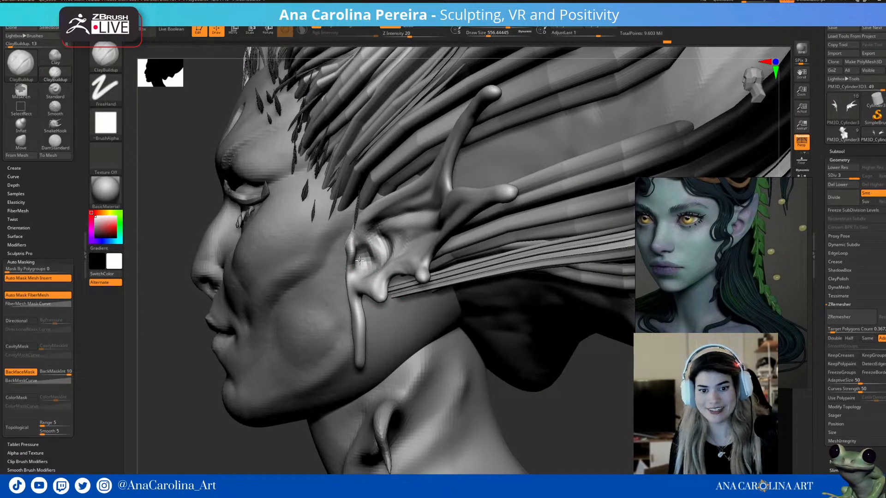
- Examine the ear close up at subdivision level 1, select DamStandard, and return to level 3
{"action": "key", "text": "shift+d"}
{"action": "key", "text": "shift+d"}
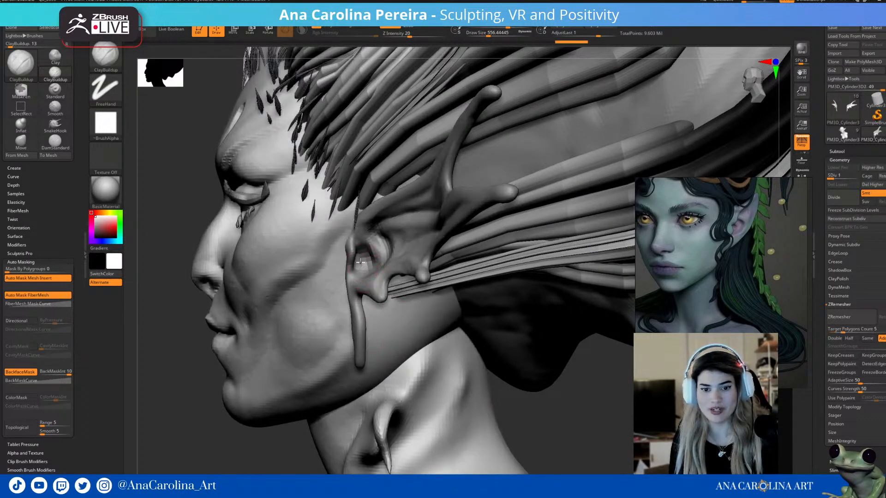
{"action": "left_click_drag", "start_coordinate": [480, 401], "coordinate": [477, 370]}
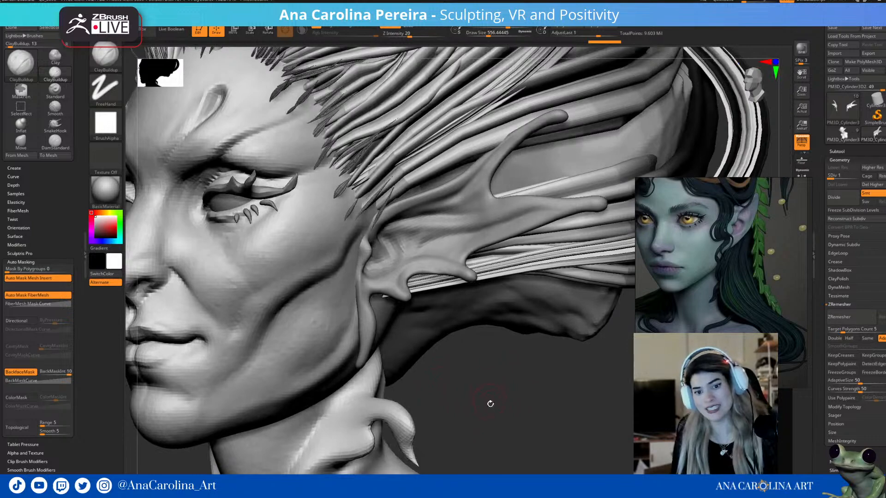
{"action": "key", "text": "f"}
{"action": "left_click_drag", "start_coordinate": [469, 309], "coordinate": [389, 241]}
{"action": "mouse_move", "coordinate": [439, 323]}
{"action": "left_mouse_down", "text": "alt"}
{"action": "mouse_move", "coordinate": [440, 387]}
{"action": "mouse_move", "coordinate": [431, 381]}
{"action": "left_mouse_up", "text": "alt"}
{"action": "key", "text": "b"}
{"action": "key", "text": "d"}
{"action": "key", "text": "s"}
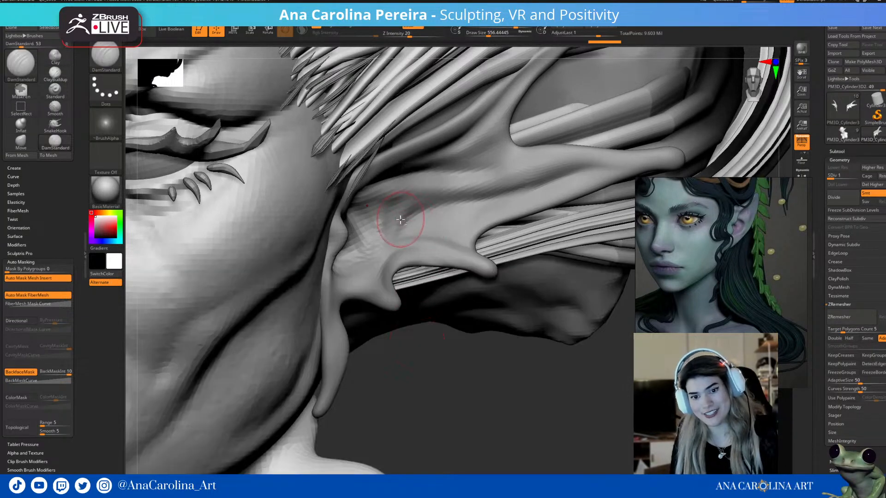
{"action": "key", "text": "d"}
{"action": "key", "text": "d"}
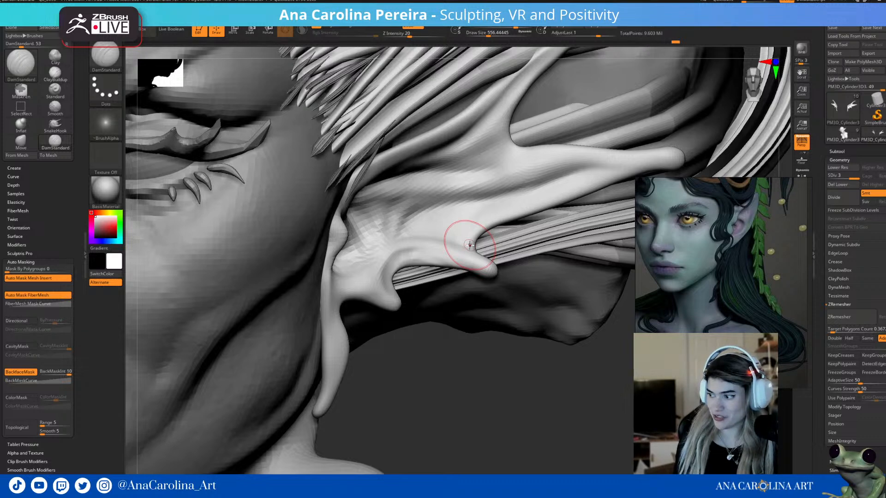
- Nudge the lower front edge of the ear between the hanging strand and the lobe with the Move brush, undoing one unwanted adjustment
{"action": "left_click_drag", "start_coordinate": [423, 391], "coordinate": [424, 396]}
{"action": "key", "text": "b"}
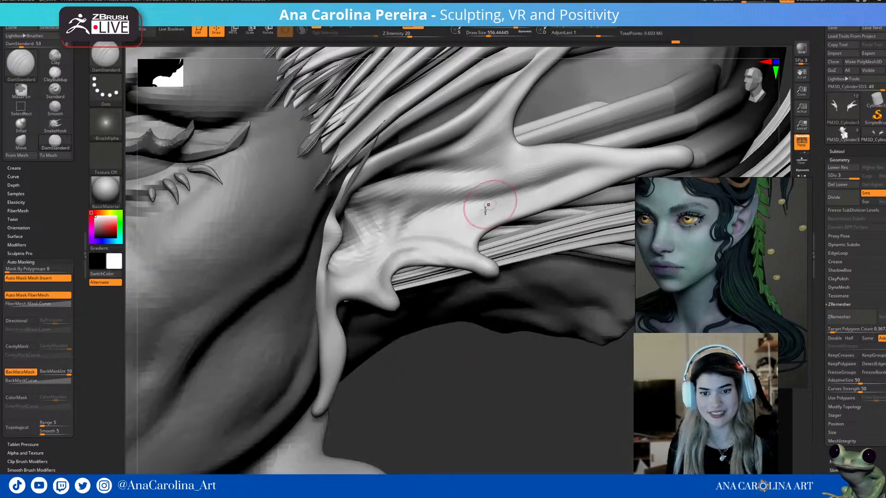
{"action": "key", "text": "b"}
{"action": "key", "text": "m"}
{"action": "key", "text": "v"}
{"action": "mouse_move", "coordinate": [363, 294]}
{"action": "left_mouse_down"}
{"action": "mouse_move", "coordinate": [357, 304]}
{"action": "mouse_move", "coordinate": [392, 312]}
{"action": "mouse_move", "coordinate": [376, 296]}
{"action": "left_mouse_up"}
{"action": "key", "text": "space"}
{"action": "left_click", "coordinate": [374, 301]}
{"action": "key", "text": "ctrl+z"}
{"action": "key", "text": "space"}
{"action": "left_click", "coordinate": [366, 295]}
- Pull the lower spike of the ear fin into shape with the Move brush at Draw Size about 447
{"action": "key", "text": "space"}
{"action": "mouse_move", "coordinate": [438, 269]}
{"action": "left_mouse_down"}
{"action": "mouse_move", "coordinate": [445, 257]}
{"action": "mouse_move", "coordinate": [437, 270]}
{"action": "mouse_move", "coordinate": [469, 265]}
{"action": "mouse_move", "coordinate": [500, 277]}
{"action": "mouse_move", "coordinate": [491, 261]}
{"action": "left_mouse_up"}
{"action": "key", "text": "space"}
{"action": "key", "text": "space"}
{"action": "mouse_move", "coordinate": [441, 333]}
{"action": "left_mouse_down", "text": "alt"}
{"action": "mouse_move", "coordinate": [503, 329]}
{"action": "mouse_move", "coordinate": [497, 323]}
{"action": "mouse_move", "coordinate": [447, 340]}
{"action": "mouse_move", "coordinate": [443, 408]}
{"action": "left_mouse_up", "text": "alt"}
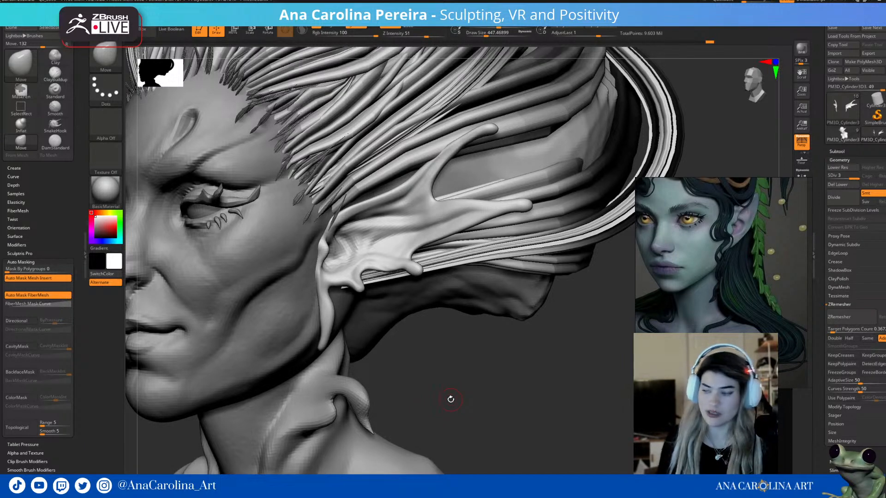
- Carve a crease with DamStandard down the hanging strand at the front of the ear
{"action": "left_click_drag", "start_coordinate": [581, 345], "coordinate": [420, 345]}
{"action": "key", "text": "b"}
{"action": "key", "text": "d"}
{"action": "key", "text": "s"}
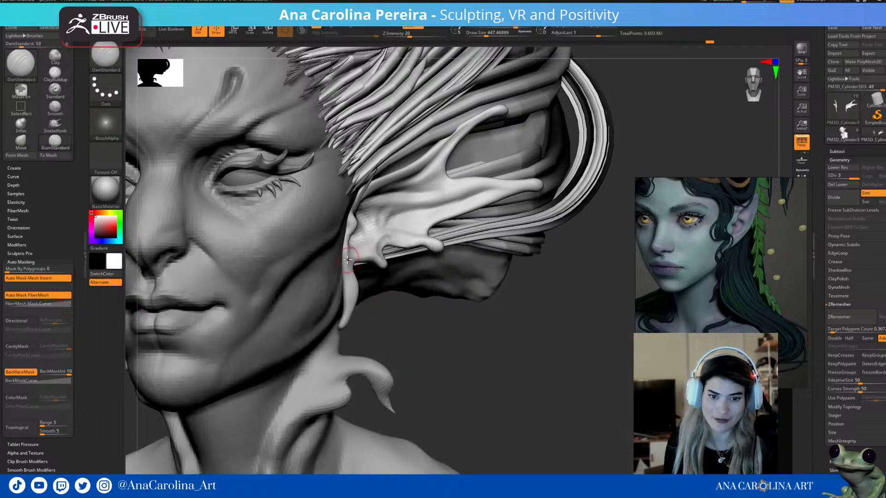
{"action": "left_click_drag", "start_coordinate": [352, 257], "coordinate": [349, 281]}
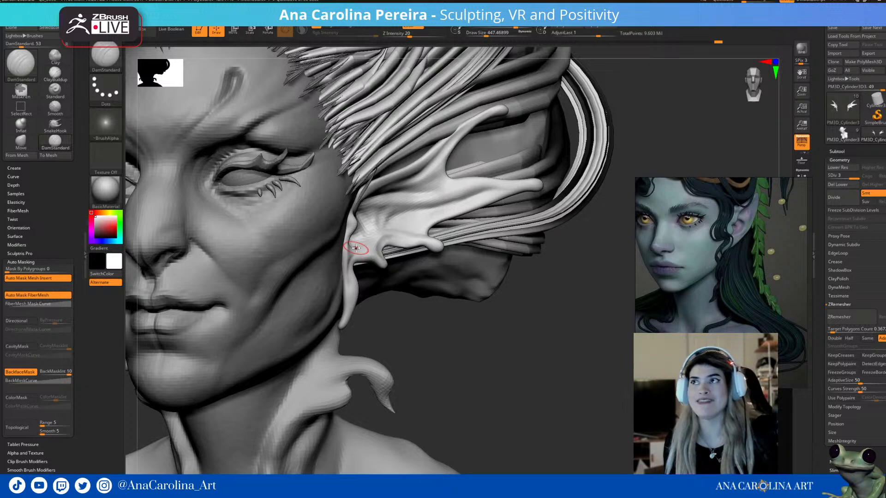
{"action": "left_click_drag", "start_coordinate": [421, 338], "coordinate": [441, 265]}
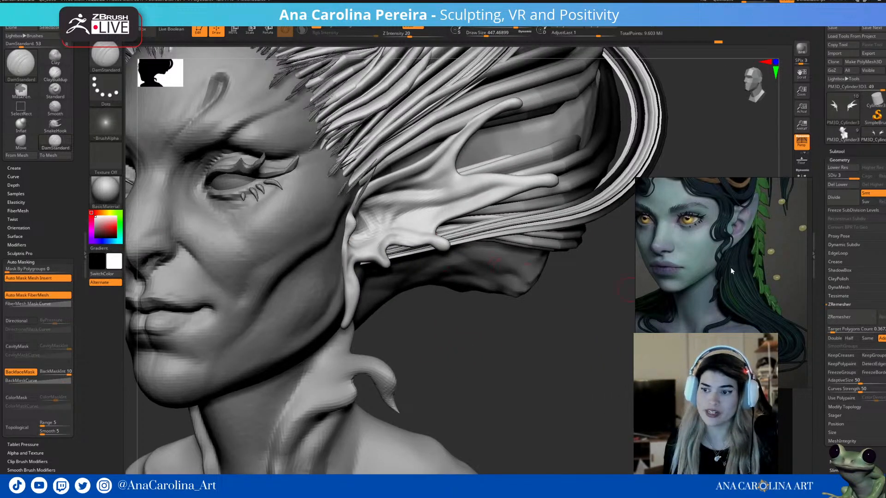
- Subdivide the ear mesh to level 4 and carve folds into the inner ear with DamStandard
{"action": "left_click", "coordinate": [858, 200]}
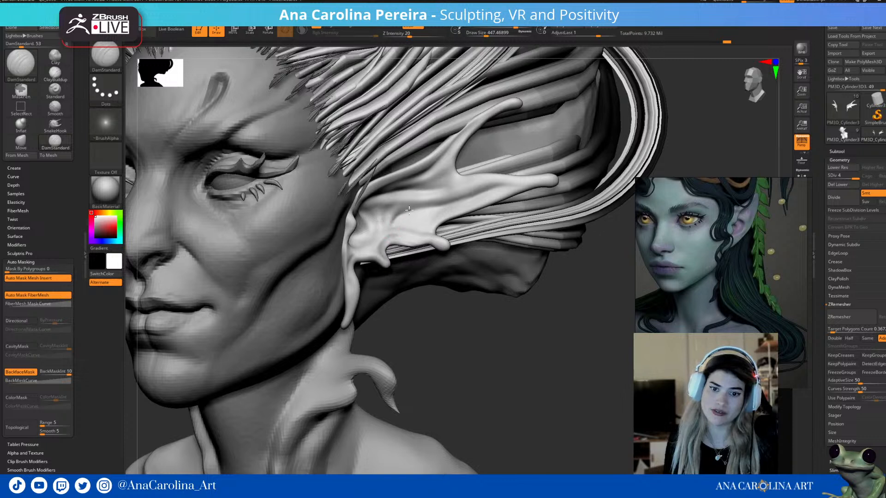
{"action": "mouse_move", "coordinate": [417, 208]}
{"action": "left_mouse_down"}
{"action": "mouse_move", "coordinate": [408, 213]}
{"action": "mouse_move", "coordinate": [403, 204]}
{"action": "left_mouse_up"}
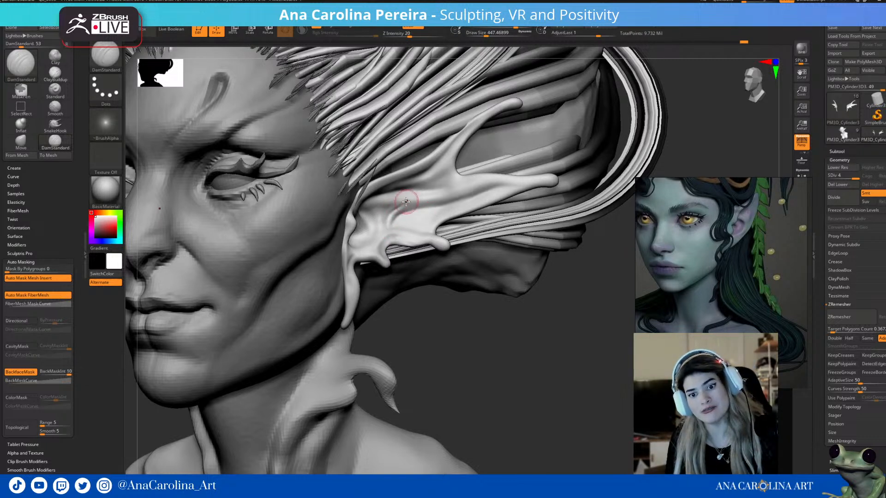
{"action": "key", "text": "s"}
{"action": "left_click_drag", "start_coordinate": [394, 216], "coordinate": [405, 203]}
{"action": "key", "text": "ctrl+z"}
{"action": "left_click_drag", "start_coordinate": [381, 221], "coordinate": [376, 237]}
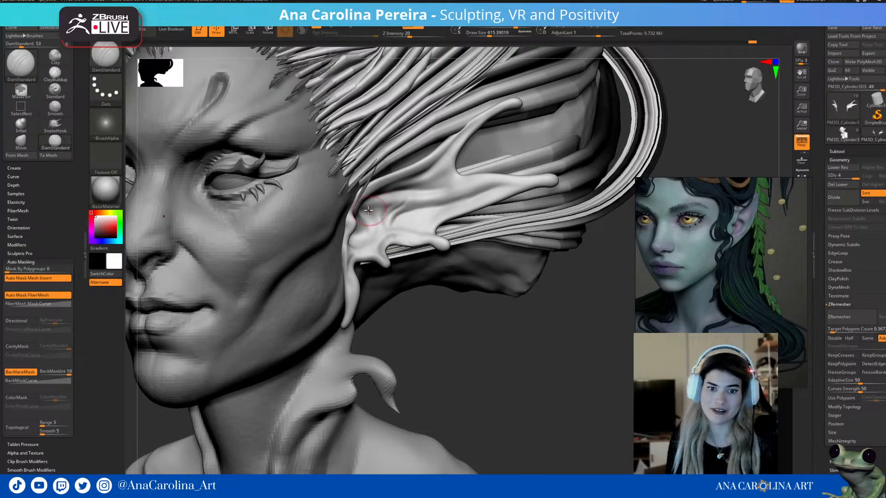
{"action": "left_click_drag", "start_coordinate": [373, 230], "coordinate": [370, 243]}
{"action": "mouse_move", "coordinate": [429, 329]}
{"action": "left_mouse_down"}
{"action": "mouse_move", "coordinate": [435, 336]}
{"action": "mouse_move", "coordinate": [439, 323]}
{"action": "mouse_move", "coordinate": [436, 335]}
{"action": "mouse_move", "coordinate": [427, 326]}
{"action": "left_mouse_up"}
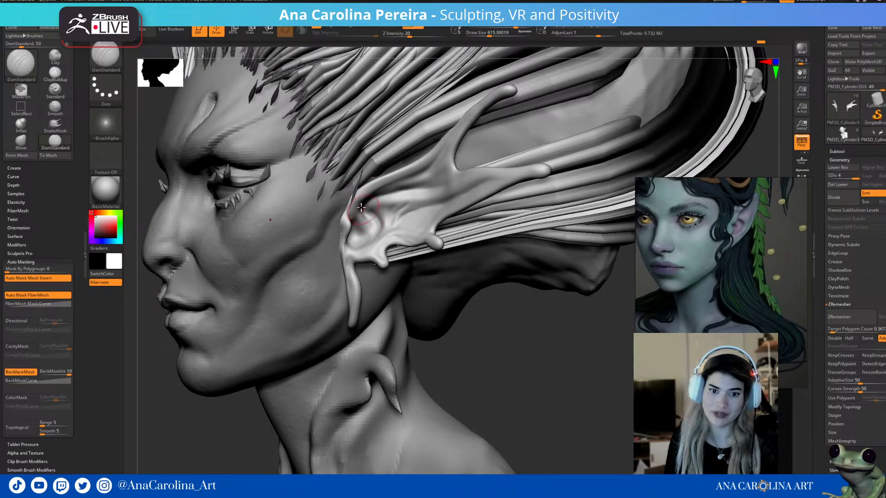
- Build up the inner ear folds around the ear opening with ClayBuildup at Draw Size about 414
{"action": "key", "text": "b"}
{"action": "key", "text": "c"}
{"action": "key", "text": "b"}
{"action": "key", "text": "space"}
{"action": "left_click_drag", "start_coordinate": [369, 223], "coordinate": [376, 223]}
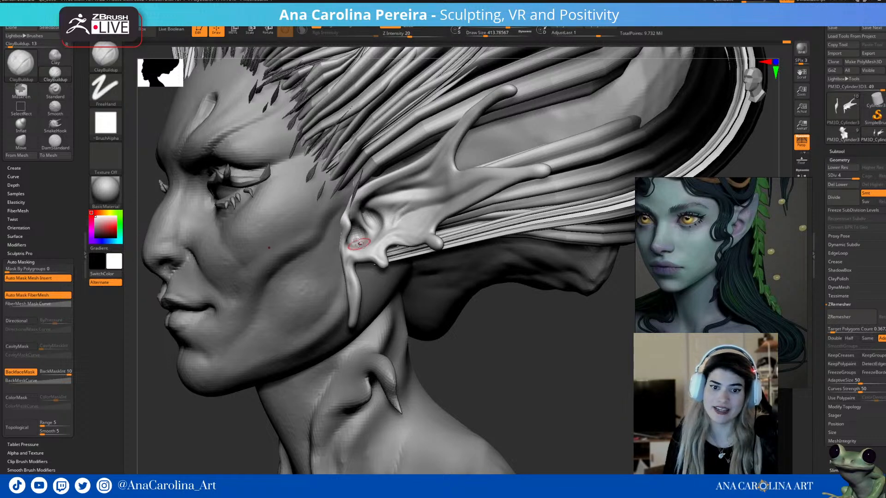
- Compare the ear at subdivision level 1 with the sculpted detail at level 4
{"action": "key", "text": "shift+d"}
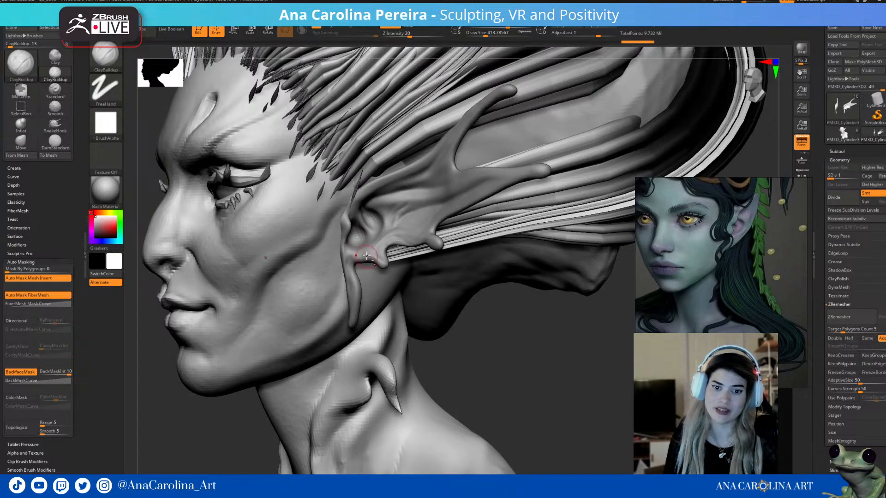
{"action": "key", "text": "d"}
{"action": "key", "text": "d"}
{"action": "key", "text": "d"}
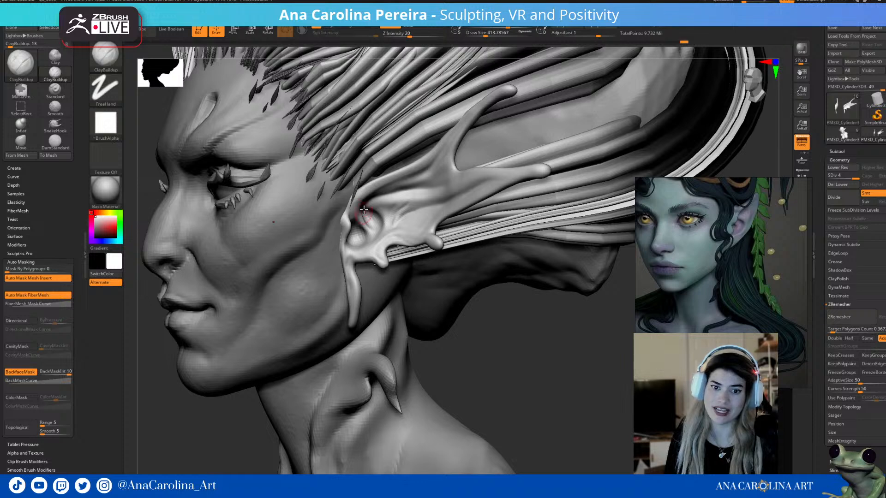
- Build up cartilage ridges across the inner ear fin toward its lower and upper spikes with ClayBuildup
{"action": "left_click_drag", "start_coordinate": [522, 411], "coordinate": [524, 396]}
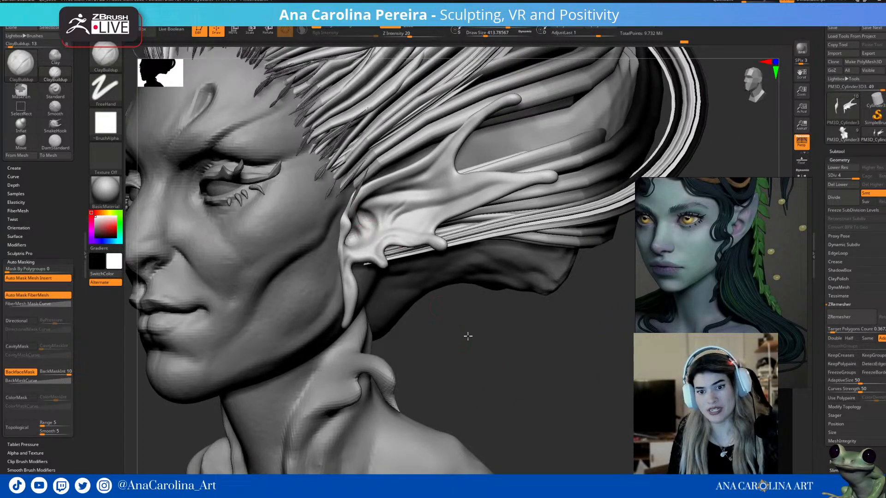
{"action": "left_click_drag", "start_coordinate": [466, 337], "coordinate": [425, 233]}
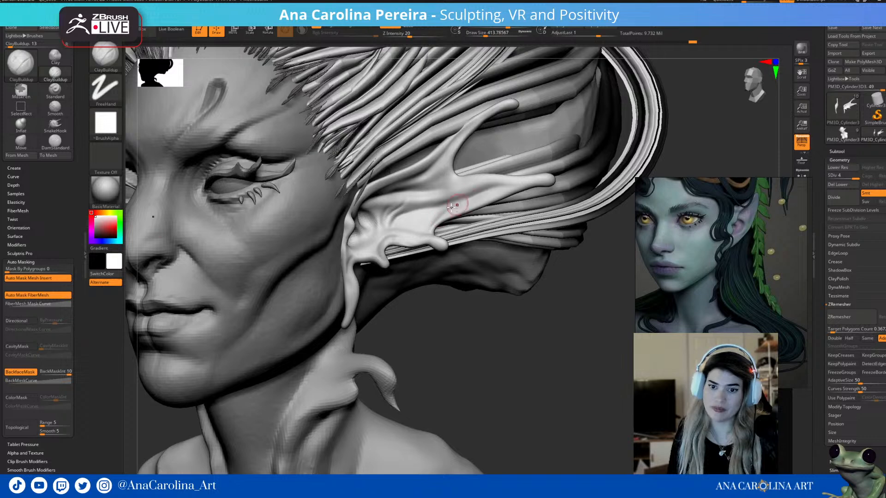
{"action": "left_click_drag", "start_coordinate": [464, 282], "coordinate": [471, 300]}
{"action": "right_click", "coordinate": [423, 221]}
{"action": "left_click", "coordinate": [424, 224]}
{"action": "mouse_move", "coordinate": [439, 208]}
{"action": "left_mouse_down"}
{"action": "mouse_move", "coordinate": [417, 227]}
{"action": "mouse_move", "coordinate": [430, 204]}
{"action": "mouse_move", "coordinate": [418, 227]}
{"action": "mouse_move", "coordinate": [405, 222]}
{"action": "mouse_move", "coordinate": [440, 206]}
{"action": "left_mouse_up"}
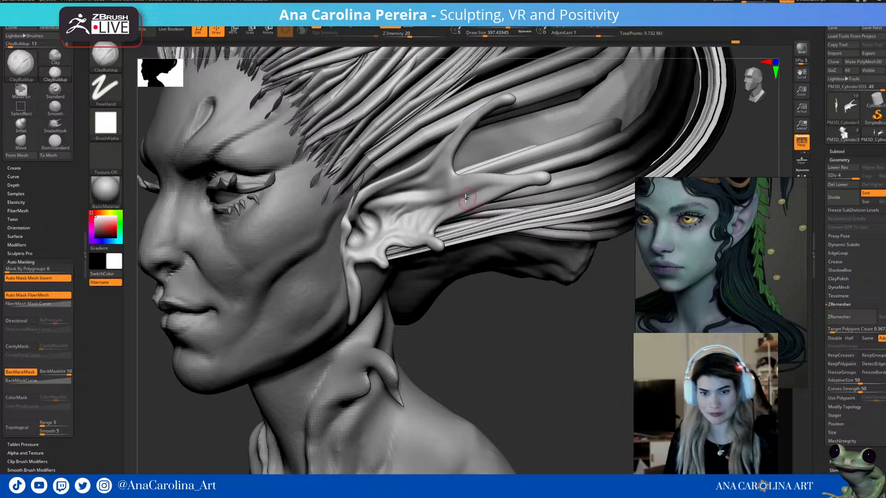
{"action": "left_click_drag", "start_coordinate": [495, 308], "coordinate": [471, 147]}
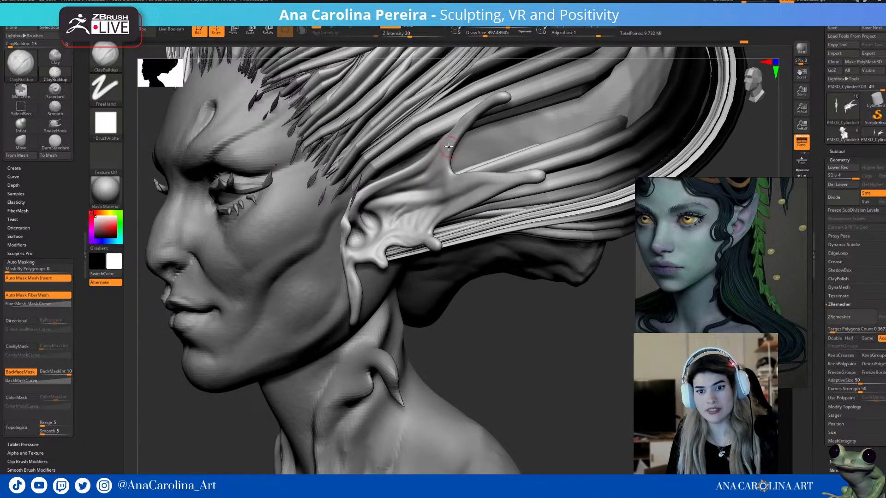
{"action": "left_click_drag", "start_coordinate": [489, 292], "coordinate": [489, 281]}
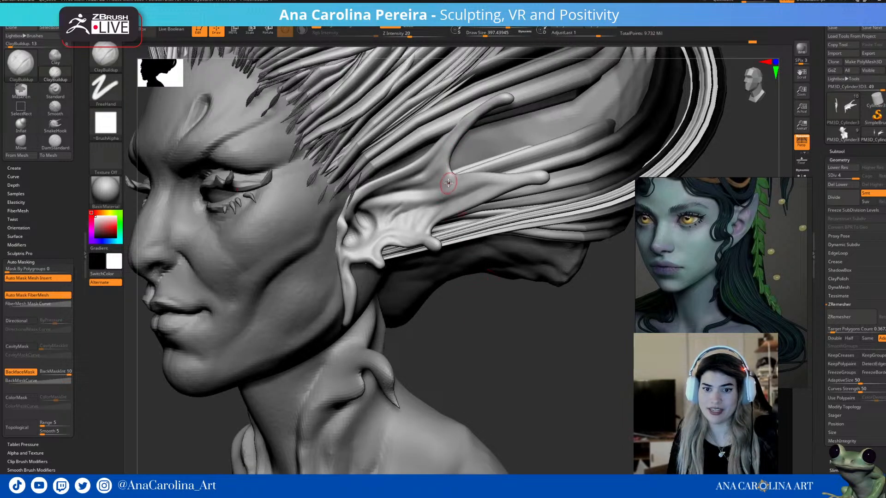
- Carve a crease where the upper and middle spikes of the ear fin meet with DamStandard at Draw Size about 764
{"action": "key", "text": "b"}
{"action": "key", "text": "d"}
{"action": "key", "text": "s"}
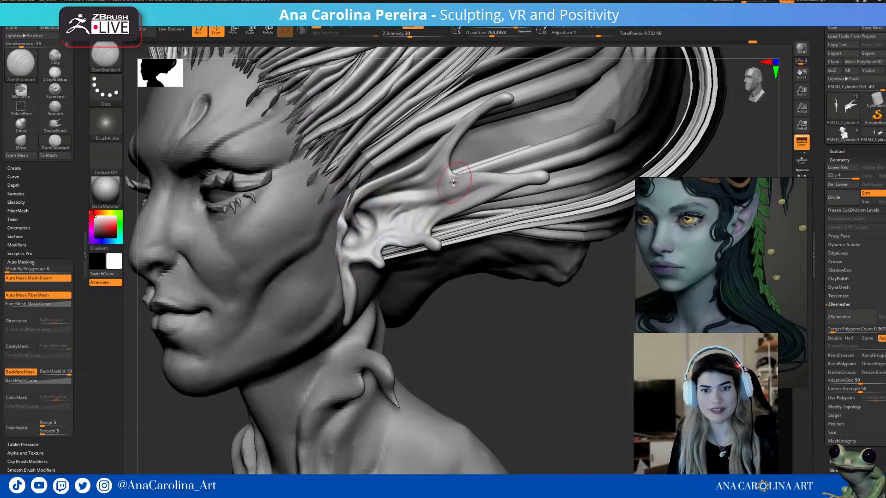
{"action": "left_click_drag", "start_coordinate": [478, 173], "coordinate": [483, 173]}
- Adjust the ear fin's middle spike with the Move brush at Draw Size about 1819
{"action": "key", "text": "b"}
{"action": "key", "text": "m"}
{"action": "key", "text": "v"}
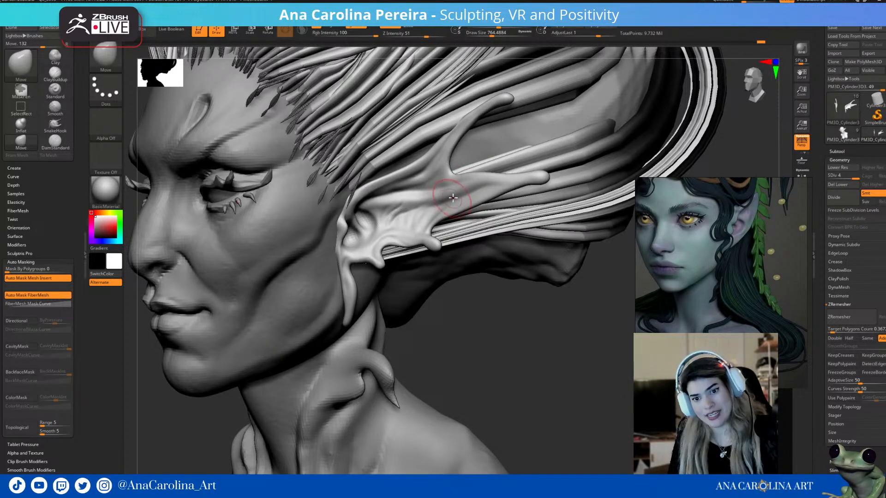
{"action": "key", "text": "shift"}
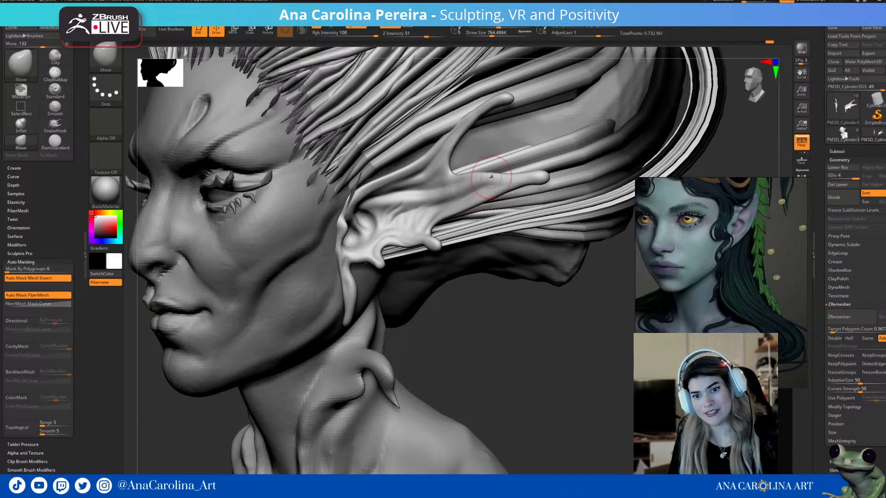
{"action": "key", "text": "space"}
{"action": "left_click_drag", "start_coordinate": [505, 174], "coordinate": [522, 174]}
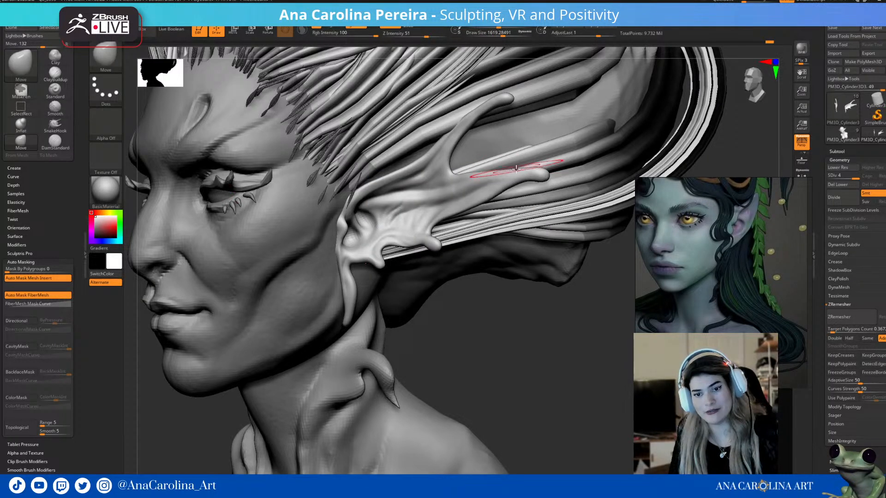
{"action": "left_click_drag", "start_coordinate": [502, 299], "coordinate": [526, 248]}
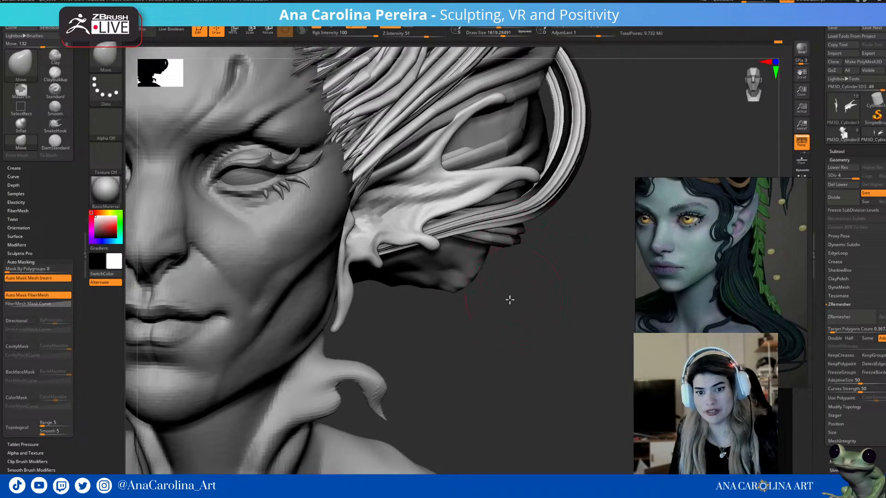
{"action": "key", "text": "f"}
{"action": "left_click_drag", "start_coordinate": [488, 245], "coordinate": [466, 323], "text": "alt"}
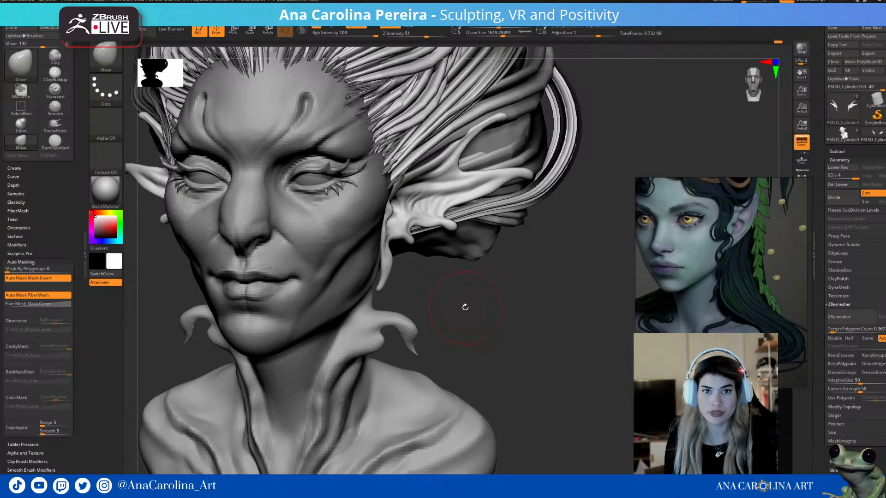
{"action": "scroll", "coordinate": [457, 321], "scroll_direction": "up", "scroll_amount": 10}
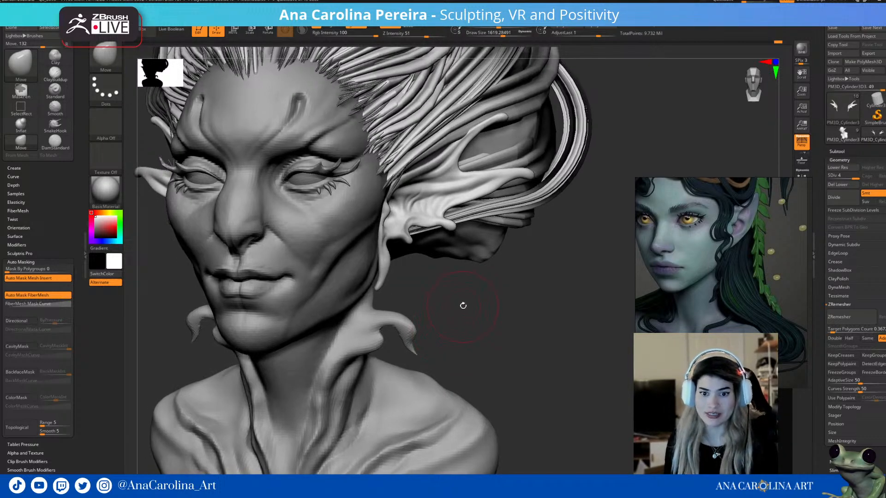
- Carve the crease around the ear opening with DamStandard at Draw Size about 833, reducing the size to about 556
{"action": "key", "text": "b"}
{"action": "key", "text": "d"}
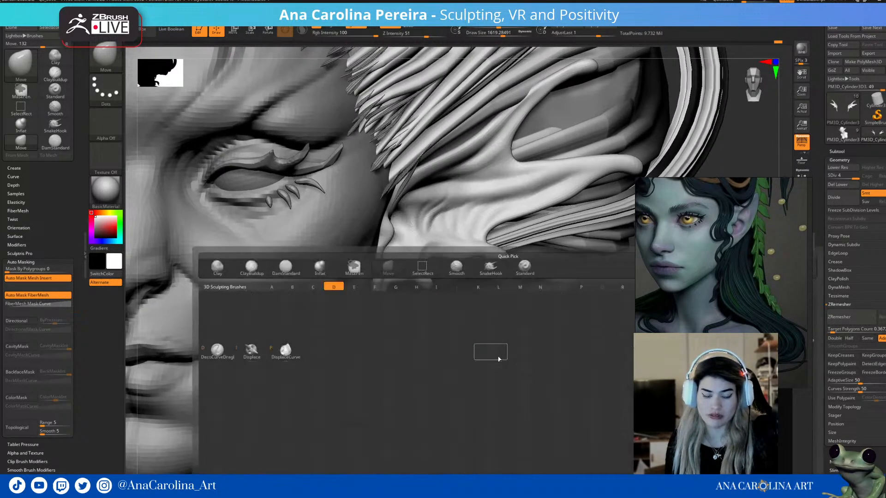
{"action": "key", "text": "s"}
{"action": "left_click_drag", "start_coordinate": [504, 357], "coordinate": [465, 306]}
{"action": "key", "text": "space"}
{"action": "mouse_move", "coordinate": [391, 235]}
{"action": "left_mouse_down"}
{"action": "mouse_move", "coordinate": [399, 247]}
{"action": "mouse_move", "coordinate": [378, 260]}
{"action": "left_mouse_up"}
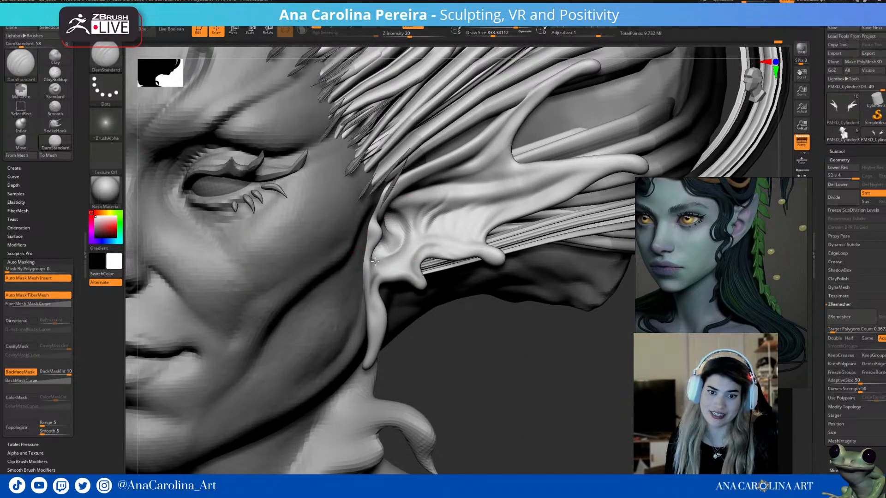
{"action": "left_click_drag", "start_coordinate": [405, 231], "coordinate": [370, 260]}
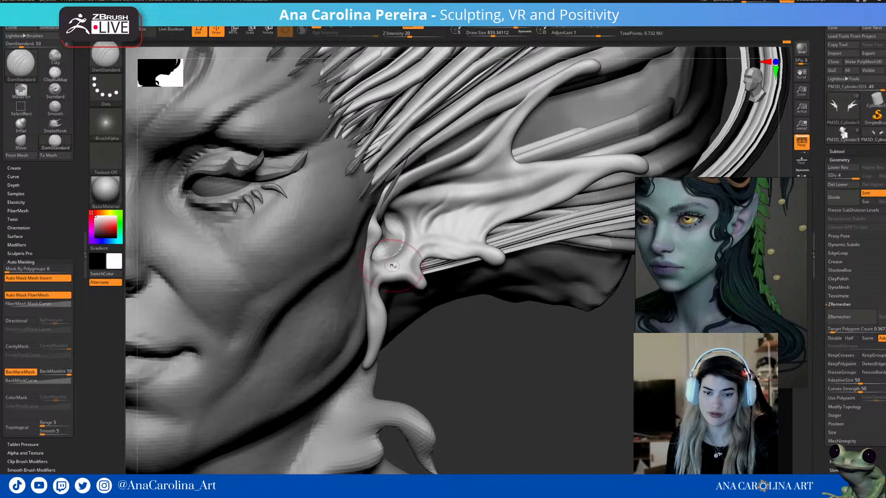
{"action": "key", "text": "space"}
{"action": "mouse_move", "coordinate": [431, 239]}
{"action": "left_mouse_down"}
{"action": "mouse_move", "coordinate": [417, 239]}
{"action": "mouse_move", "coordinate": [408, 255]}
{"action": "left_mouse_up"}
- Adjust the lower rim of the ear opening with the Move brush at Draw Size about 556
{"action": "key", "text": "b"}
{"action": "key", "text": "m"}
{"action": "key", "text": "v"}
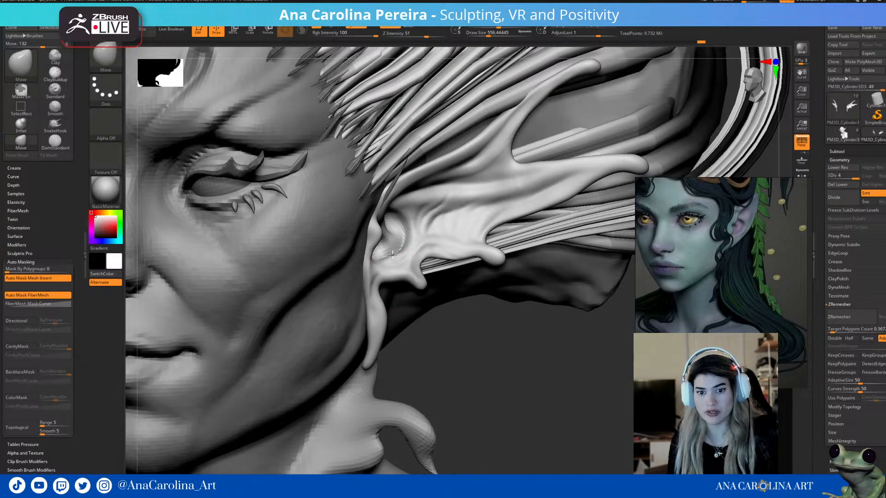
{"action": "mouse_move", "coordinate": [440, 345]}
{"action": "left_mouse_down"}
{"action": "mouse_move", "coordinate": [448, 321]}
{"action": "mouse_move", "coordinate": [414, 336]}
{"action": "mouse_move", "coordinate": [421, 315]}
{"action": "mouse_move", "coordinate": [432, 333]}
{"action": "mouse_move", "coordinate": [421, 358]}
{"action": "left_mouse_up"}
{"action": "key", "text": "ctrl"}
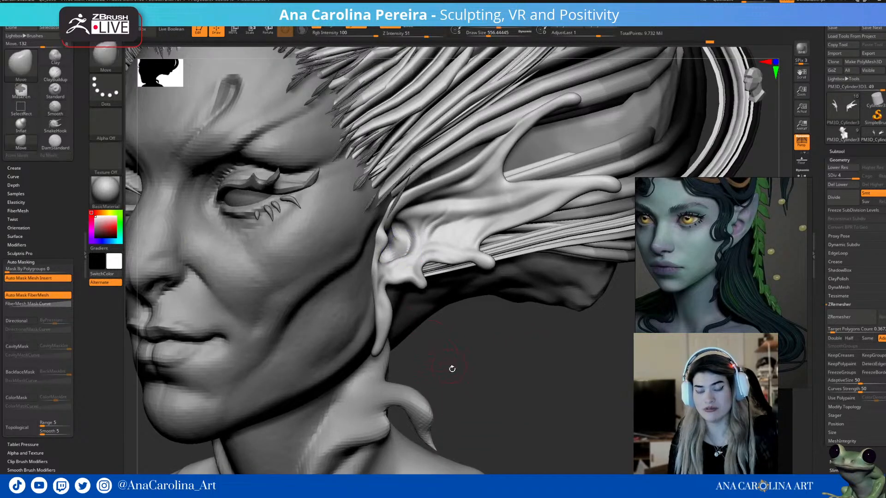
{"action": "key", "text": "ctrl"}
{"action": "key", "text": "ctrl"}
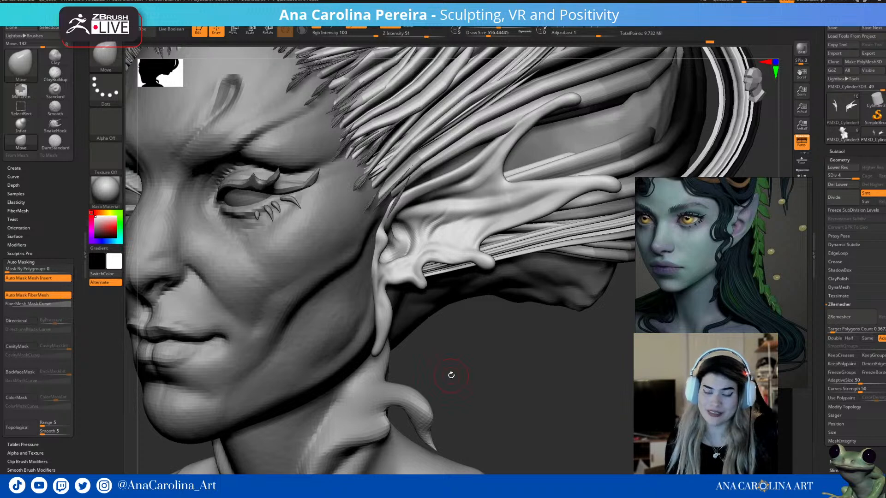
{"action": "left_click_drag", "start_coordinate": [511, 386], "coordinate": [514, 387]}
- Try to pull the ear's hanging lobe toward the jaw with the Move brush at Draw Size about 636
{"action": "key", "text": "space"}
{"action": "left_click_drag", "start_coordinate": [366, 283], "coordinate": [372, 281]}
{"action": "left_click_drag", "start_coordinate": [402, 323], "coordinate": [381, 319]}
{"action": "key", "text": "ctrl+z"}
- Reshape the upper and middle spikes of the ear fin with the Move brush at Draw Size about 2878
{"action": "key", "text": "space"}
{"action": "mouse_move", "coordinate": [415, 356]}
{"action": "left_mouse_down"}
{"action": "mouse_move", "coordinate": [399, 350]}
{"action": "mouse_move", "coordinate": [391, 307]}
{"action": "mouse_move", "coordinate": [429, 344]}
{"action": "mouse_move", "coordinate": [451, 350]}
{"action": "mouse_move", "coordinate": [455, 374]}
{"action": "mouse_move", "coordinate": [483, 286]}
{"action": "left_mouse_up"}
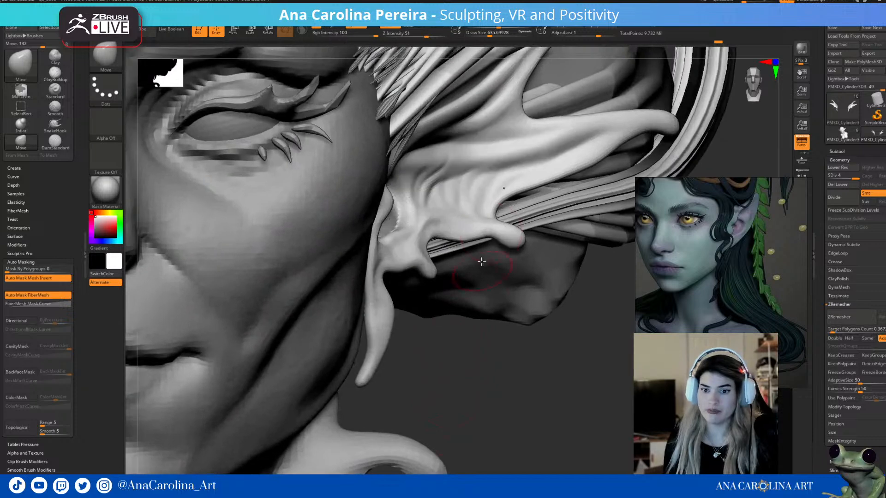
{"action": "mouse_move", "coordinate": [516, 408]}
{"action": "left_mouse_down"}
{"action": "mouse_move", "coordinate": [450, 256]}
{"action": "mouse_move", "coordinate": [481, 249]}
{"action": "left_mouse_up"}
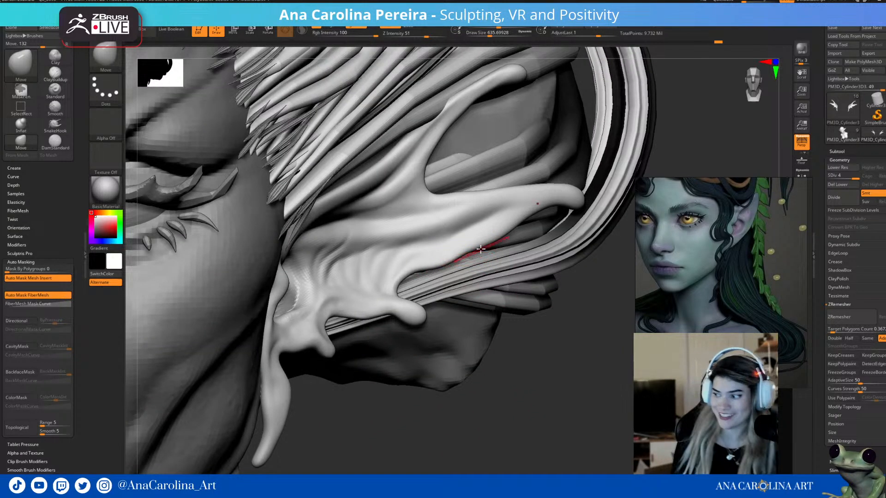
{"action": "left_click_drag", "start_coordinate": [553, 312], "coordinate": [557, 347]}
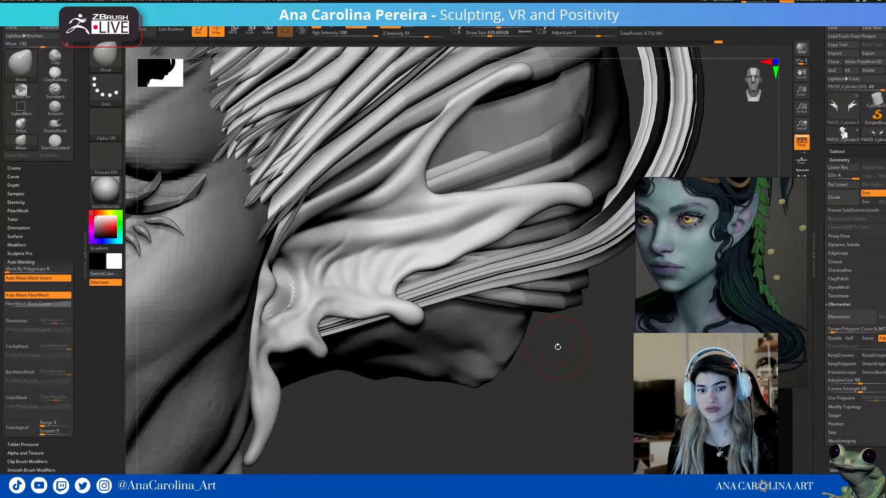
{"action": "left_click_drag", "start_coordinate": [475, 409], "coordinate": [480, 375]}
{"action": "key", "text": "space"}
{"action": "left_click_drag", "start_coordinate": [494, 167], "coordinate": [537, 166]}
{"action": "mouse_move", "coordinate": [599, 253]}
{"action": "left_mouse_down"}
{"action": "mouse_move", "coordinate": [595, 180]}
{"action": "mouse_move", "coordinate": [623, 136]}
{"action": "mouse_move", "coordinate": [485, 139]}
{"action": "mouse_move", "coordinate": [508, 130]}
{"action": "mouse_move", "coordinate": [512, 115]}
{"action": "left_mouse_up"}
{"action": "key", "text": "space"}
{"action": "left_click_drag", "start_coordinate": [644, 69], "coordinate": [685, 152]}
{"action": "key", "text": "space"}
{"action": "left_click_drag", "start_coordinate": [512, 162], "coordinate": [503, 161]}
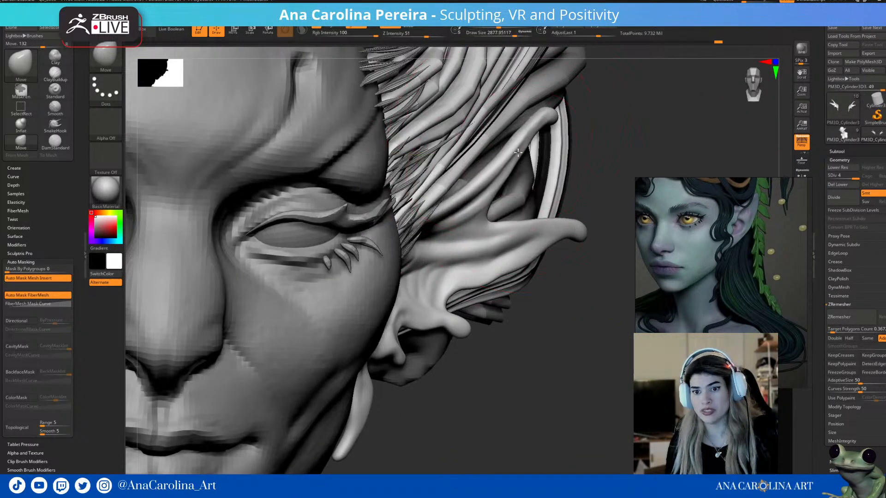
{"action": "left_click_drag", "start_coordinate": [617, 160], "coordinate": [530, 194]}
{"action": "left_click_drag", "start_coordinate": [493, 387], "coordinate": [454, 187]}
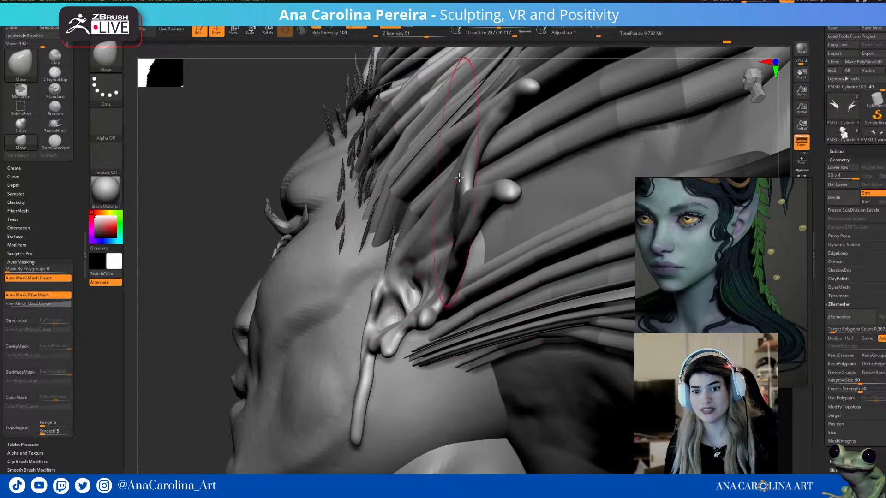
- Refine the curve of the ear fin's upper spike with the Move brush at Draw Size about 1058
{"action": "mouse_move", "coordinate": [247, 111]}
{"action": "left_mouse_down"}
{"action": "mouse_move", "coordinate": [601, 142]}
{"action": "mouse_move", "coordinate": [550, 155]}
{"action": "mouse_move", "coordinate": [480, 200]}
{"action": "left_mouse_up"}
{"action": "key", "text": "space"}
{"action": "left_click_drag", "start_coordinate": [528, 161], "coordinate": [515, 160]}
{"action": "mouse_move", "coordinate": [482, 124]}
{"action": "left_mouse_down", "text": "shift"}
{"action": "mouse_move", "coordinate": [494, 102]}
{"action": "mouse_move", "coordinate": [473, 103]}
{"action": "left_mouse_up", "text": "shift"}
{"action": "key", "text": "space"}
{"action": "left_click_drag", "start_coordinate": [558, 106], "coordinate": [526, 109]}
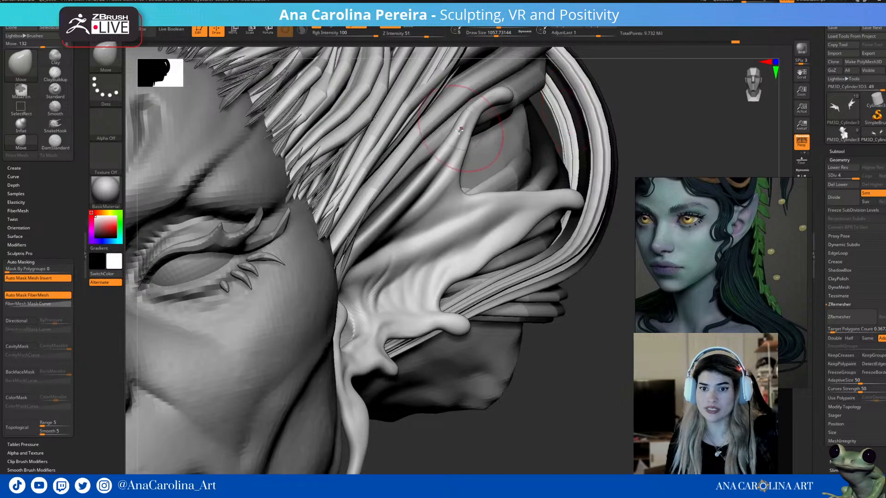
- Carve creases where the upper spike branches from the ear fin with DamStandard at Draw Sizes of about 699 and 537
{"action": "mouse_move", "coordinate": [621, 103]}
{"action": "left_mouse_down"}
{"action": "mouse_move", "coordinate": [629, 106]}
{"action": "mouse_move", "coordinate": [559, 75]}
{"action": "mouse_move", "coordinate": [558, 193]}
{"action": "mouse_move", "coordinate": [560, 184]}
{"action": "mouse_move", "coordinate": [599, 221]}
{"action": "mouse_move", "coordinate": [580, 230]}
{"action": "left_mouse_up"}
{"action": "key", "text": "b"}
{"action": "key", "text": "d"}
{"action": "key", "text": "s"}
{"action": "key", "text": "space"}
{"action": "left_click_drag", "start_coordinate": [427, 222], "coordinate": [415, 220]}
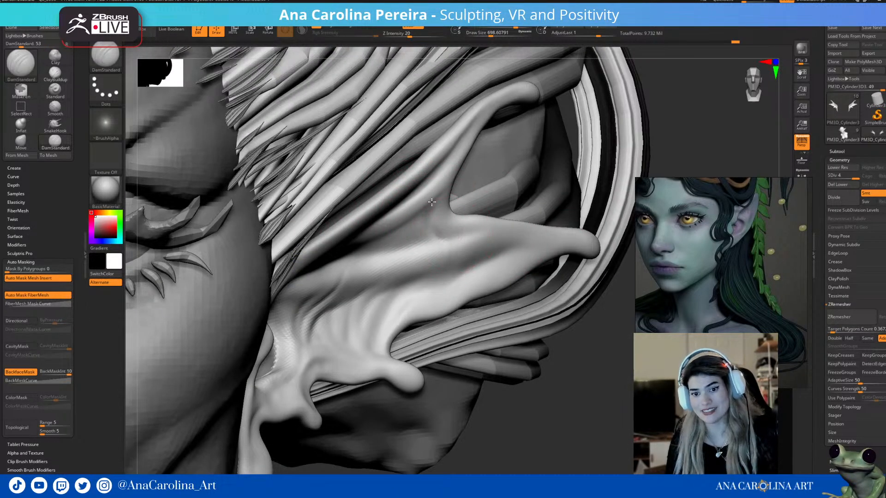
{"action": "key", "text": "space"}
{"action": "left_click_drag", "start_coordinate": [443, 216], "coordinate": [432, 206]}
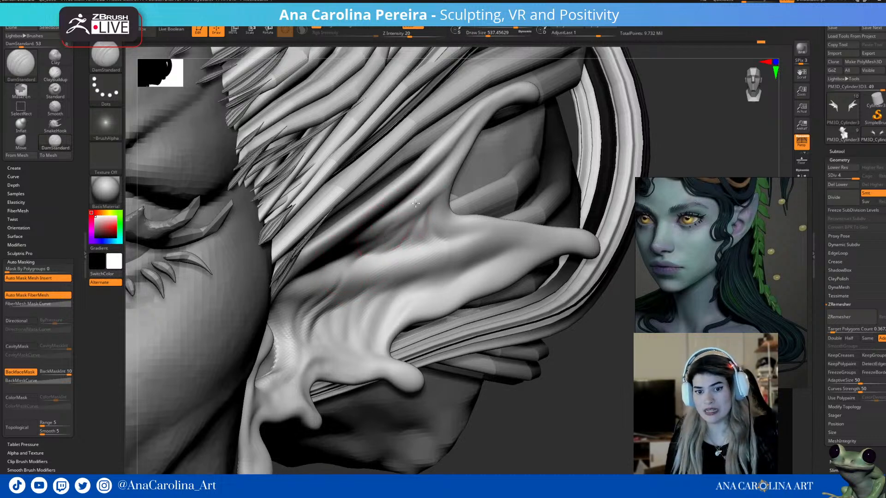
- Carve fine creases along the upper and middle spikes with DamStandard at Draw Size about 414
{"action": "left_click_drag", "start_coordinate": [587, 424], "coordinate": [476, 467], "text": "alt"}
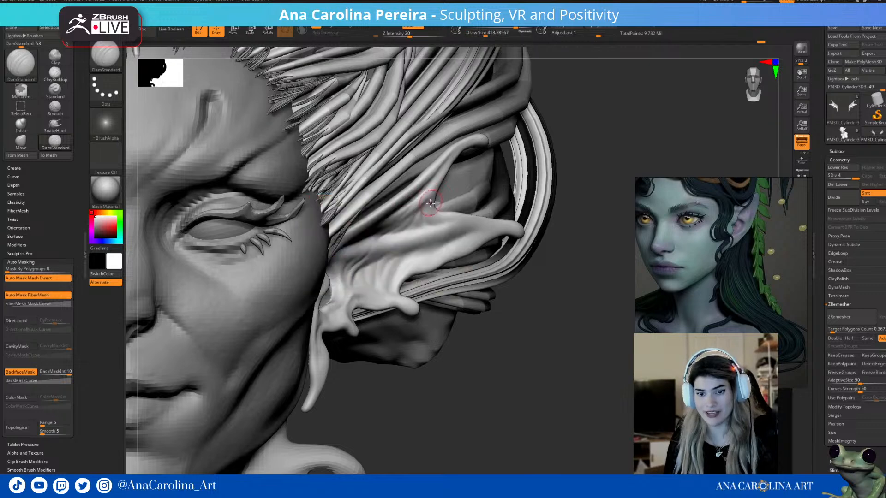
{"action": "left_click_drag", "start_coordinate": [432, 196], "coordinate": [462, 122]}
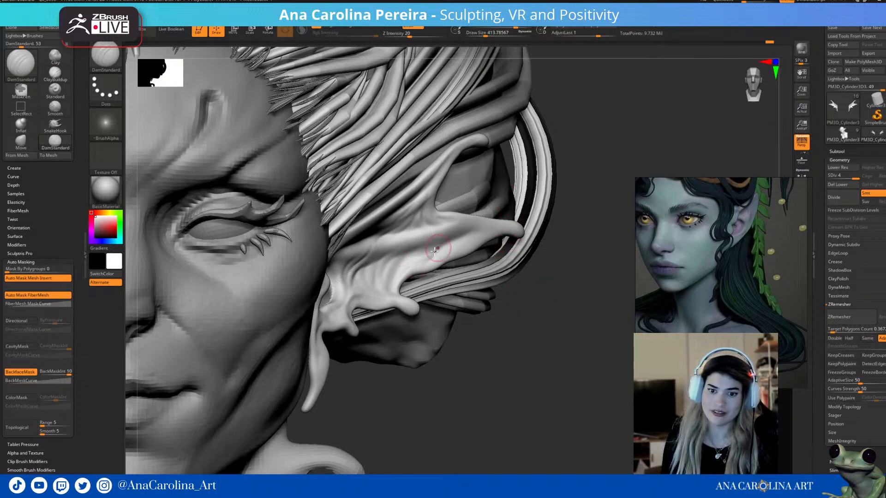
{"action": "left_click_drag", "start_coordinate": [450, 244], "coordinate": [474, 239]}
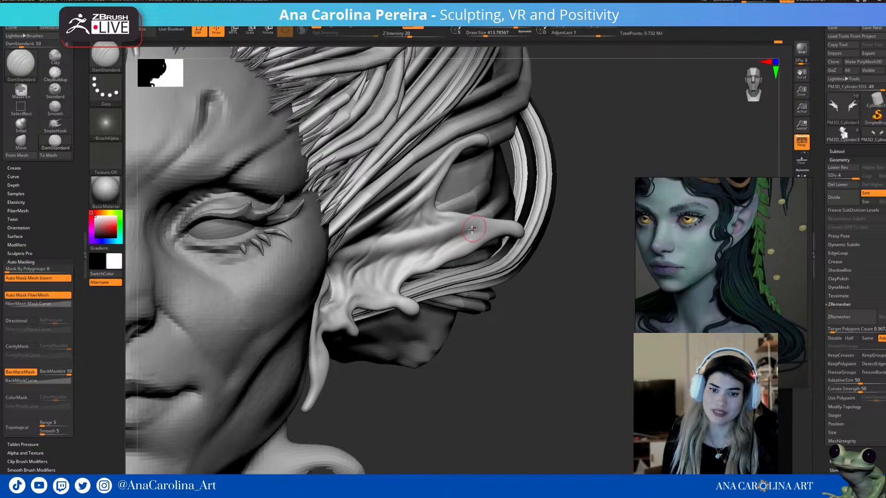
- Adjust the contour of the middle spike with the Move brush at Draw Size about 810
{"action": "key", "text": "b"}
{"action": "key", "text": "m"}
{"action": "key", "text": "v"}
{"action": "key", "text": "space"}
{"action": "left_click_drag", "start_coordinate": [432, 234], "coordinate": [439, 234]}
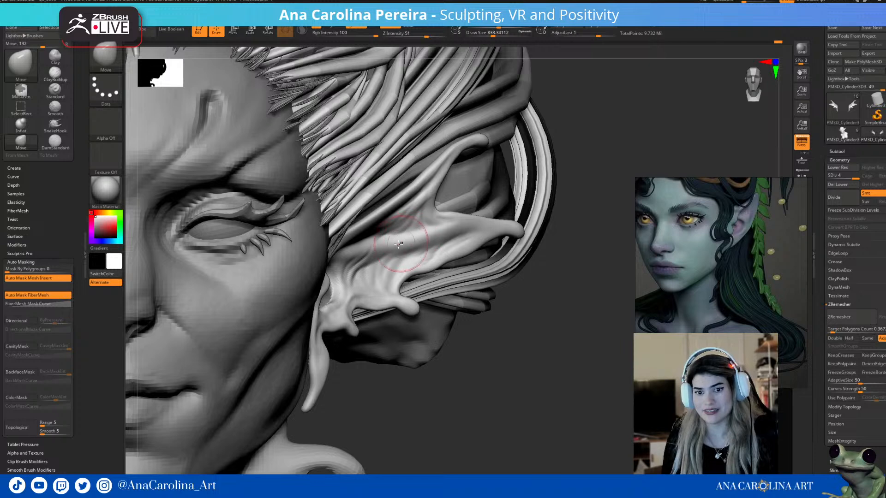
{"action": "key", "text": "space"}
{"action": "left_click_drag", "start_coordinate": [476, 226], "coordinate": [475, 226]}
{"action": "left_click_drag", "start_coordinate": [478, 225], "coordinate": [483, 220]}
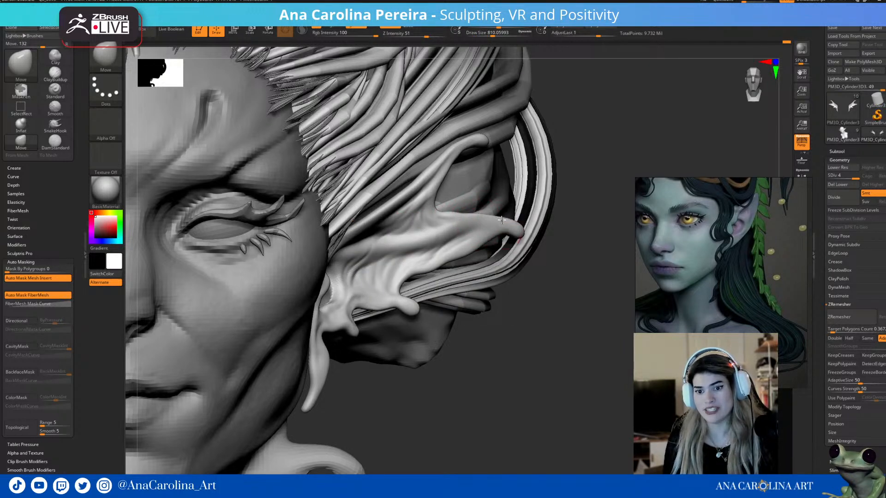
- Build up a ridge along the lower edge of the middle spike with ClayBuildup at Draw Size about 381
{"action": "key", "text": "b"}
{"action": "key", "text": "b"}
{"action": "key", "text": "space"}
{"action": "mouse_move", "coordinate": [465, 228]}
{"action": "left_mouse_down"}
{"action": "mouse_move", "coordinate": [453, 226]}
{"action": "mouse_move", "coordinate": [499, 222]}
{"action": "mouse_move", "coordinate": [521, 234]}
{"action": "mouse_move", "coordinate": [496, 230]}
{"action": "left_mouse_up"}
{"action": "key", "text": "space"}
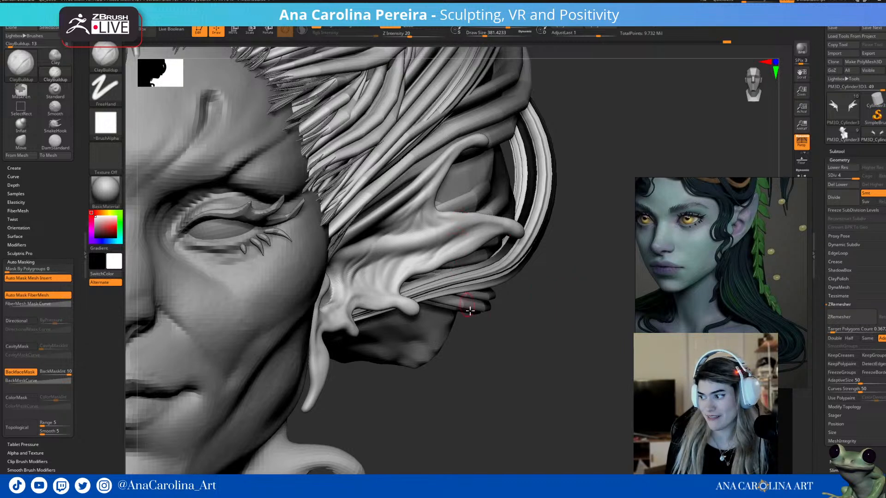
{"action": "mouse_move", "coordinate": [513, 329]}
{"action": "left_mouse_down"}
{"action": "mouse_move", "coordinate": [542, 327]}
{"action": "mouse_move", "coordinate": [533, 326]}
{"action": "left_mouse_up"}
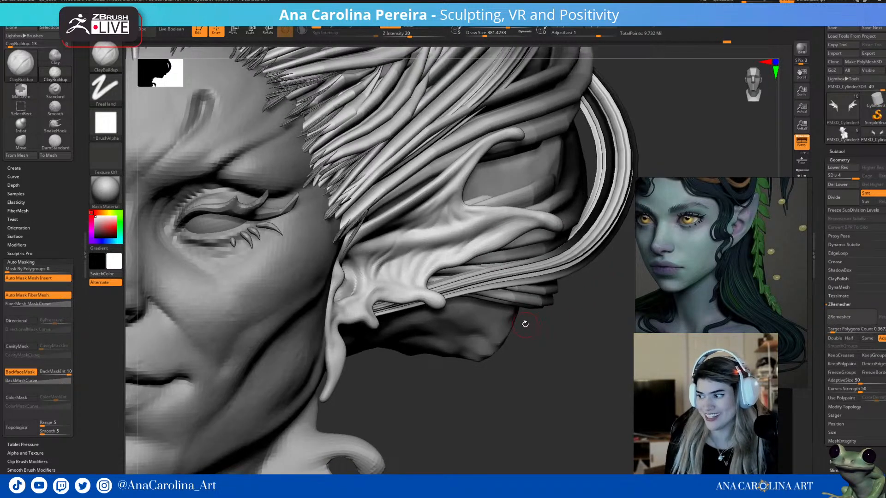
{"action": "left_click_drag", "start_coordinate": [506, 352], "coordinate": [519, 234]}
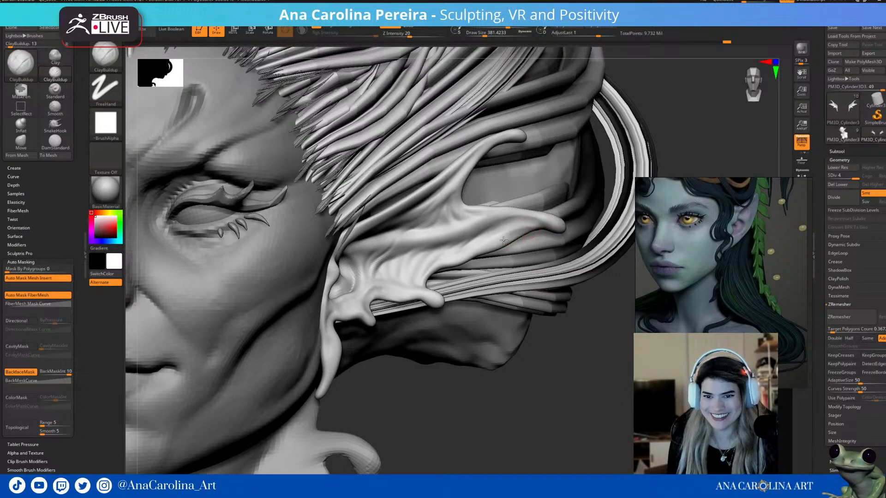
{"action": "left_click_drag", "start_coordinate": [523, 229], "coordinate": [475, 256]}
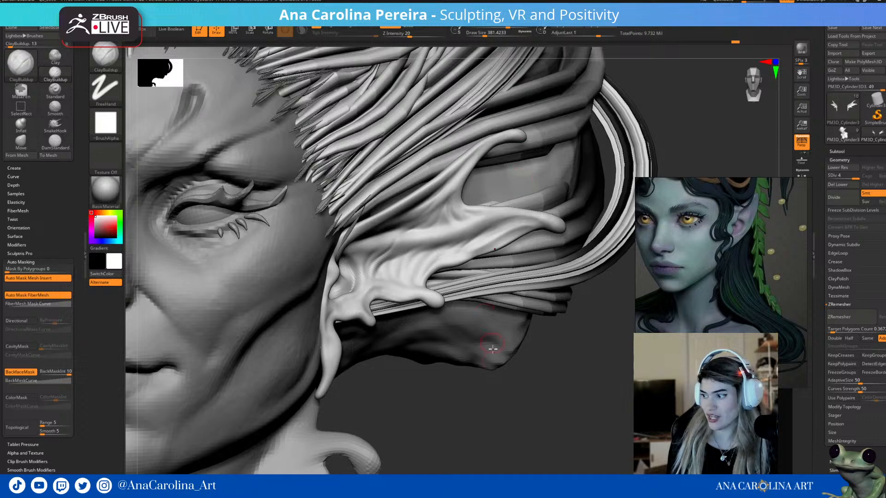
- Sharpen the creases between the ridges in the middle of the ear fin with DamStandard at Draw Size about 381
{"action": "left_click_drag", "start_coordinate": [481, 427], "coordinate": [479, 157]}
{"action": "key", "text": "b"}
{"action": "key", "text": "d"}
{"action": "key", "text": "s"}
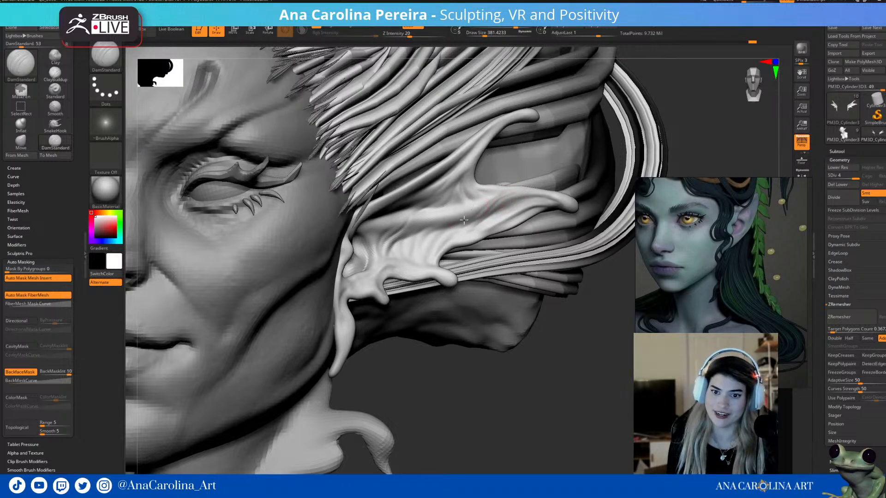
{"action": "key", "text": "f"}
{"action": "mouse_move", "coordinate": [445, 326]}
{"action": "left_mouse_down"}
{"action": "mouse_move", "coordinate": [495, 335]}
{"action": "mouse_move", "coordinate": [480, 330]}
{"action": "mouse_move", "coordinate": [490, 318]}
{"action": "mouse_move", "coordinate": [471, 352]}
{"action": "mouse_move", "coordinate": [476, 334]}
{"action": "mouse_move", "coordinate": [473, 368]}
{"action": "mouse_move", "coordinate": [467, 356]}
{"action": "left_mouse_up"}
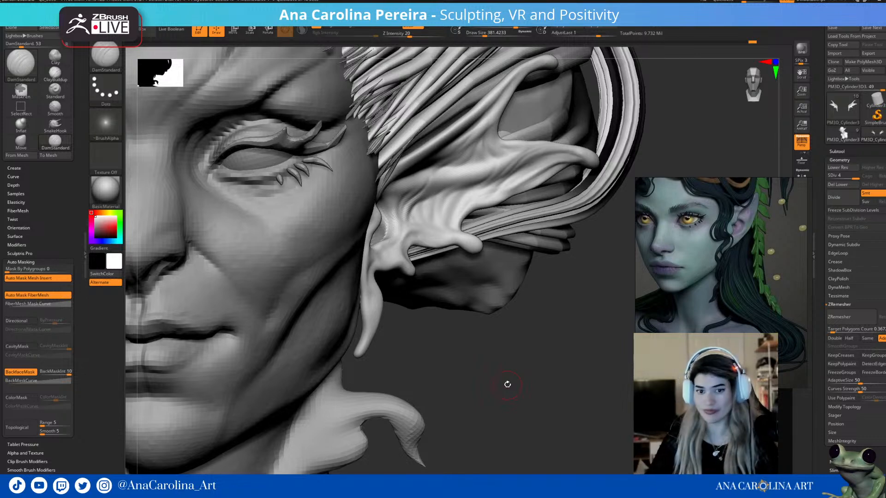
- Build up the ear's upper front edge above the ear opening with ClayBuildup at Draw Size about 252
{"action": "mouse_move", "coordinate": [513, 350]}
{"action": "left_mouse_down"}
{"action": "mouse_move", "coordinate": [506, 368]}
{"action": "mouse_move", "coordinate": [480, 342]}
{"action": "mouse_move", "coordinate": [486, 391]}
{"action": "mouse_move", "coordinate": [498, 366]}
{"action": "mouse_move", "coordinate": [435, 203]}
{"action": "left_mouse_up"}
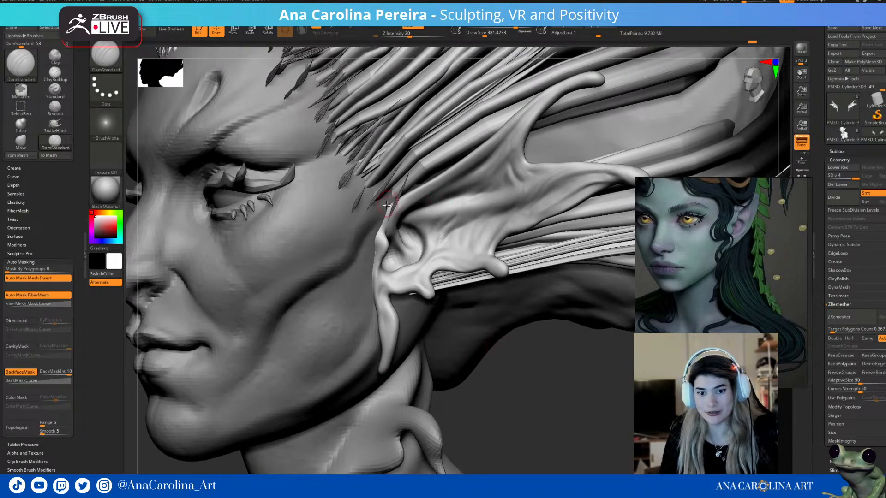
{"action": "key", "text": "b"}
{"action": "key", "text": "c"}
{"action": "key", "text": "b"}
{"action": "key", "text": "space"}
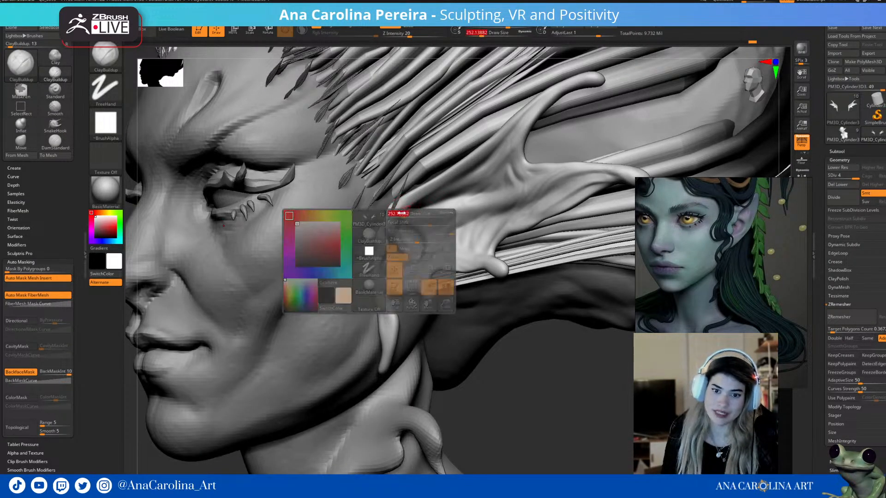
{"action": "key", "text": "b"}
{"action": "key", "text": "d"}
{"action": "key", "text": "s"}
{"action": "key", "text": "b"}
{"action": "key", "text": "c"}
{"action": "key", "text": "b"}
{"action": "left_click_drag", "start_coordinate": [400, 214], "coordinate": [429, 193]}
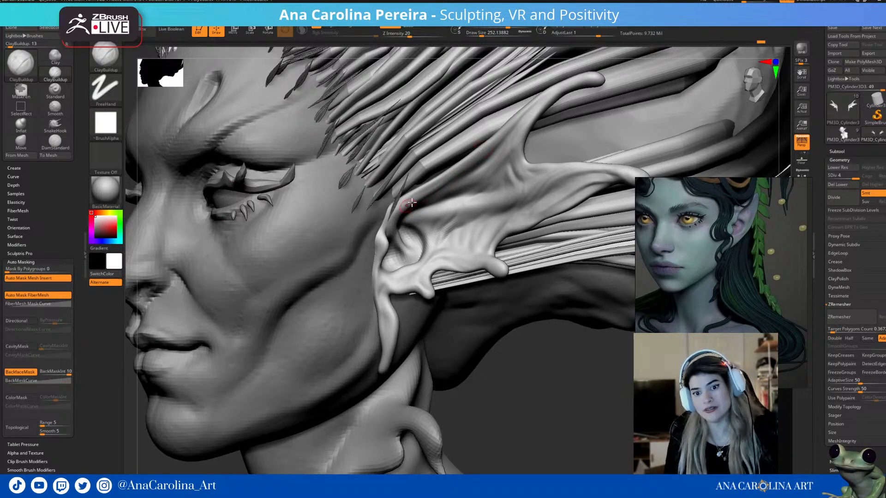
{"action": "left_click_drag", "start_coordinate": [408, 208], "coordinate": [393, 227]}
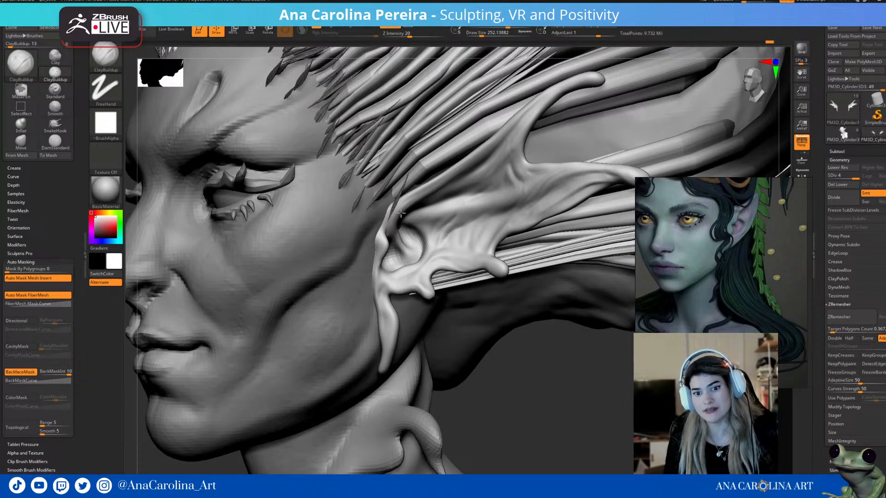
- Finish building up the ear's upper front edge and crease the ear along the cheek with DamStandard at Draw Size about 397
{"action": "left_click_drag", "start_coordinate": [436, 184], "coordinate": [423, 193]}
{"action": "key", "text": "b"}
{"action": "key", "text": "d"}
{"action": "key", "text": "s"}
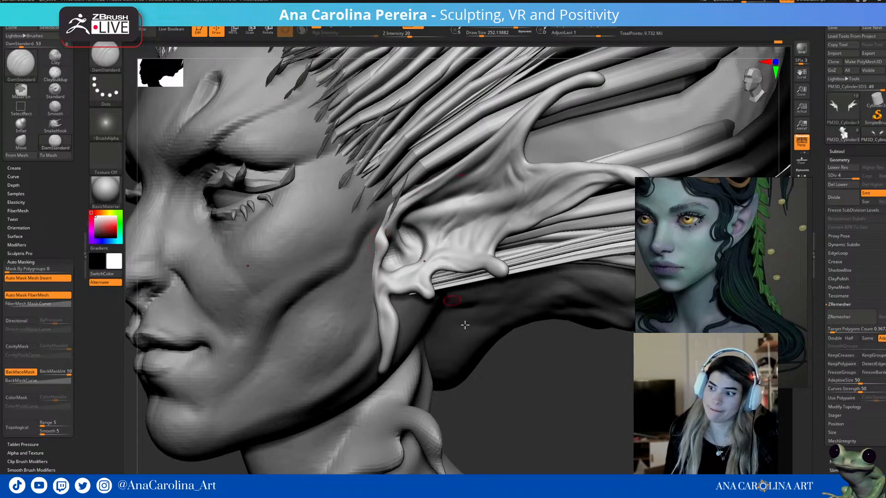
{"action": "left_click_drag", "start_coordinate": [577, 426], "coordinate": [575, 425]}
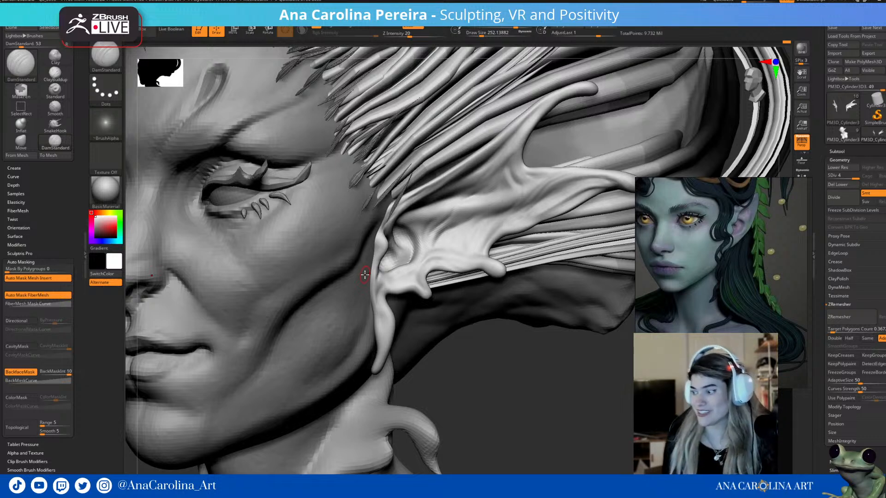
{"action": "mouse_move", "coordinate": [467, 396]}
{"action": "left_mouse_down"}
{"action": "mouse_move", "coordinate": [479, 415]}
{"action": "mouse_move", "coordinate": [471, 413]}
{"action": "left_mouse_up"}
{"action": "key", "text": "b"}
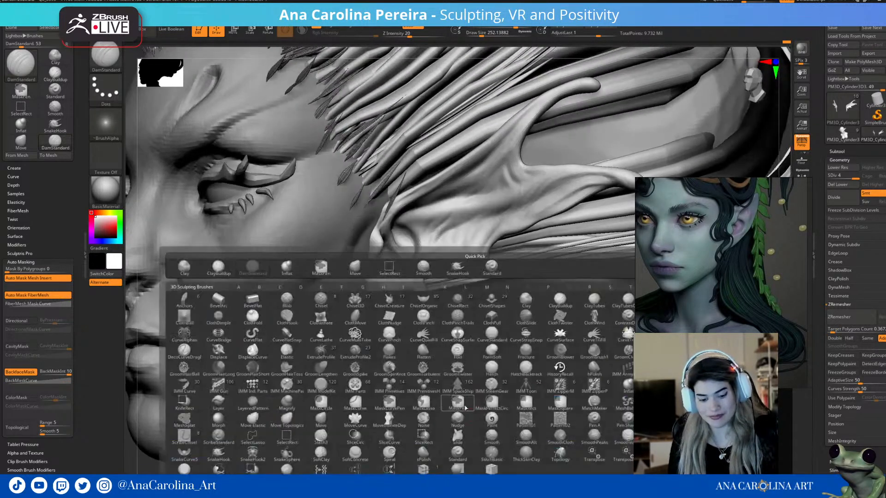
{"action": "key", "text": "s"}
{"action": "left_click_drag", "start_coordinate": [386, 257], "coordinate": [389, 267]}
{"action": "left_click_drag", "start_coordinate": [374, 234], "coordinate": [363, 267]}
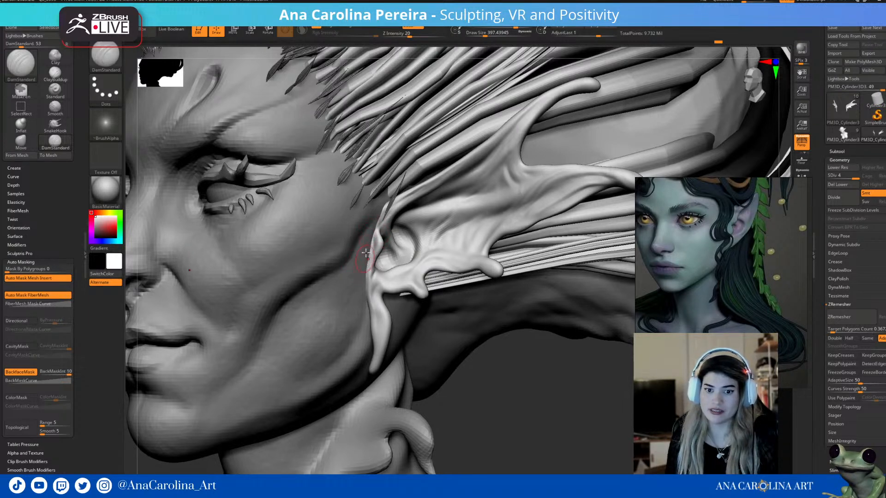
- Adjust the contour of the ear's front edge beside the cheek with the Move brush at Draw Size about 537
{"action": "key", "text": "b"}
{"action": "key", "text": "m"}
{"action": "key", "text": "v"}
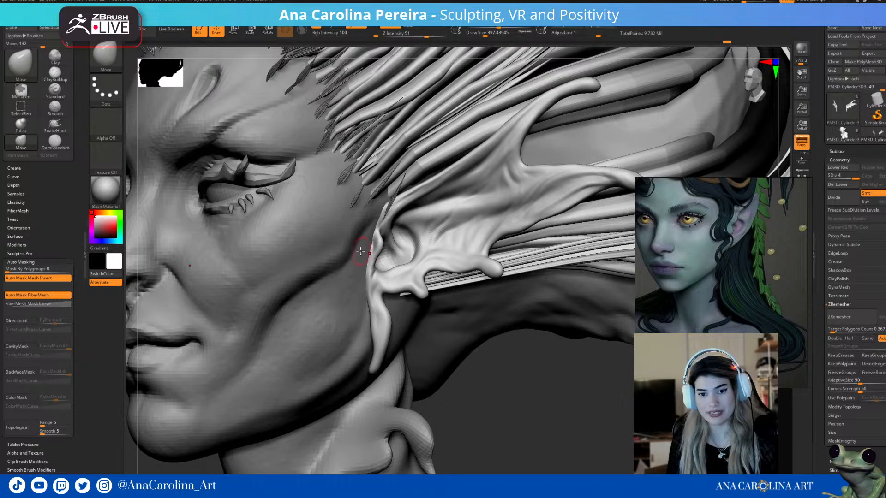
{"action": "left_click_drag", "start_coordinate": [379, 252], "coordinate": [376, 247], "text": "shift"}
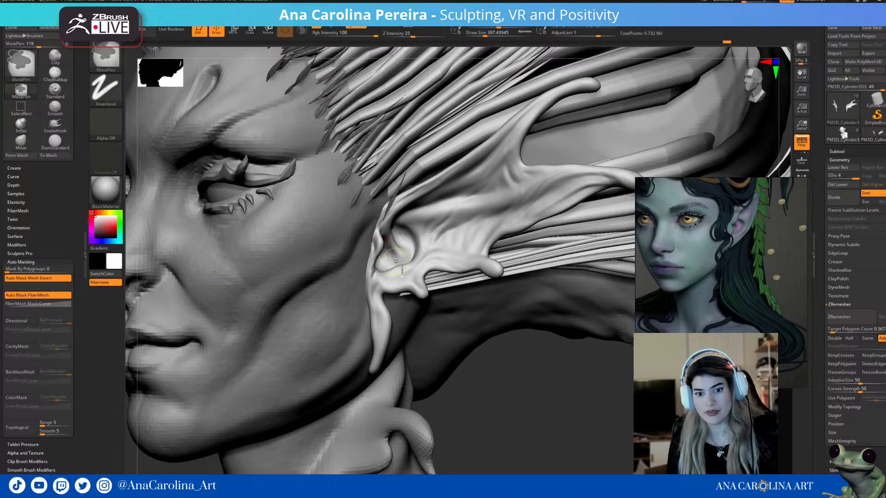
{"action": "left_click_drag", "start_coordinate": [492, 425], "coordinate": [485, 421]}
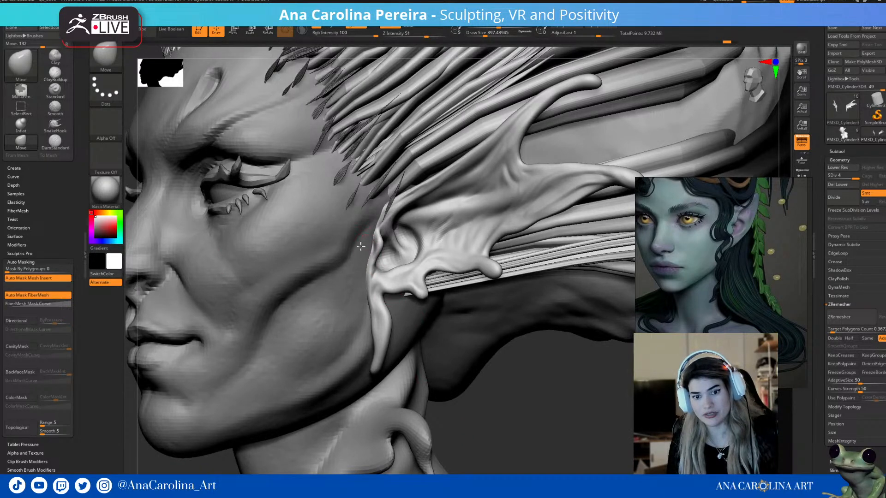
{"action": "key", "text": "space"}
{"action": "left_click_drag", "start_coordinate": [364, 238], "coordinate": [370, 237]}
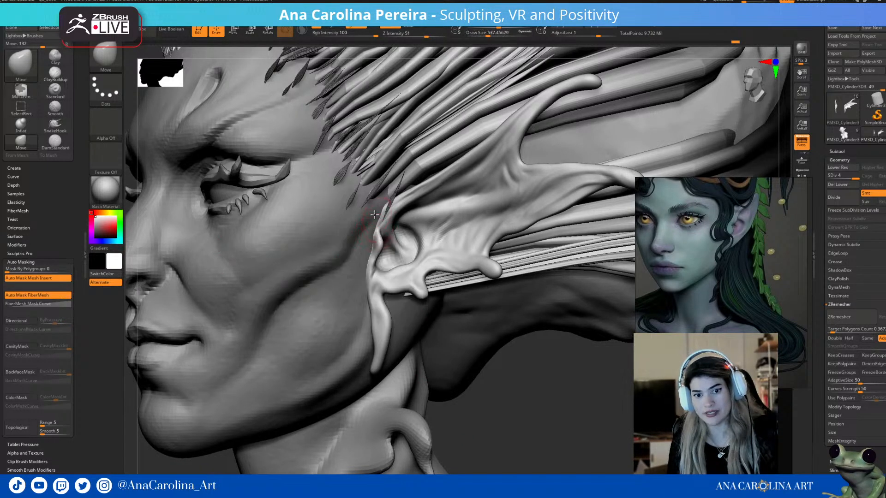
{"action": "left_click_drag", "start_coordinate": [516, 431], "coordinate": [496, 427]}
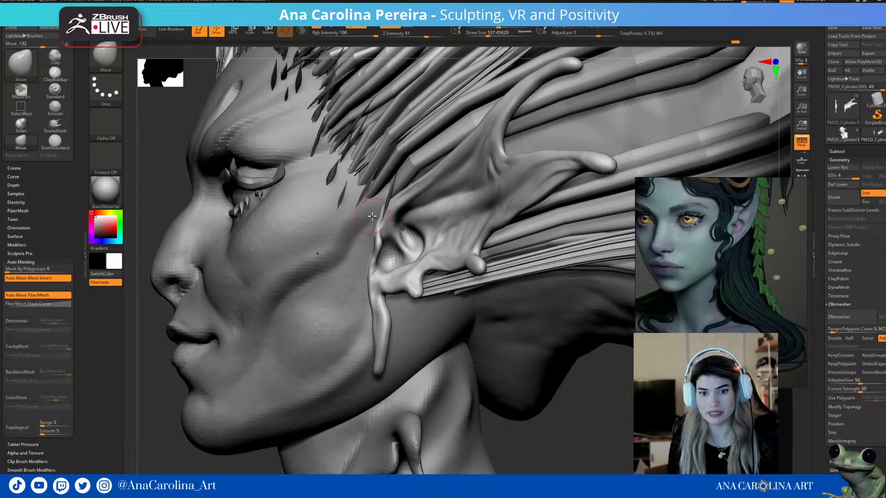
- Build up the fold above the ear opening with ClayBuildup at Draw Size about 239
{"action": "mouse_move", "coordinate": [550, 435]}
{"action": "left_mouse_down"}
{"action": "mouse_move", "coordinate": [593, 447]}
{"action": "mouse_move", "coordinate": [568, 439]}
{"action": "mouse_move", "coordinate": [545, 398]}
{"action": "mouse_move", "coordinate": [534, 346]}
{"action": "mouse_move", "coordinate": [555, 348]}
{"action": "mouse_move", "coordinate": [544, 352]}
{"action": "mouse_move", "coordinate": [541, 322]}
{"action": "mouse_move", "coordinate": [514, 431]}
{"action": "mouse_move", "coordinate": [524, 431]}
{"action": "mouse_move", "coordinate": [532, 405]}
{"action": "mouse_move", "coordinate": [544, 402]}
{"action": "mouse_move", "coordinate": [536, 432]}
{"action": "mouse_move", "coordinate": [492, 457]}
{"action": "left_mouse_up"}
{"action": "key", "text": "b"}
{"action": "key", "text": "c"}
{"action": "key", "text": "b"}
{"action": "key", "text": "space"}
{"action": "left_click_drag", "start_coordinate": [425, 253], "coordinate": [413, 252]}
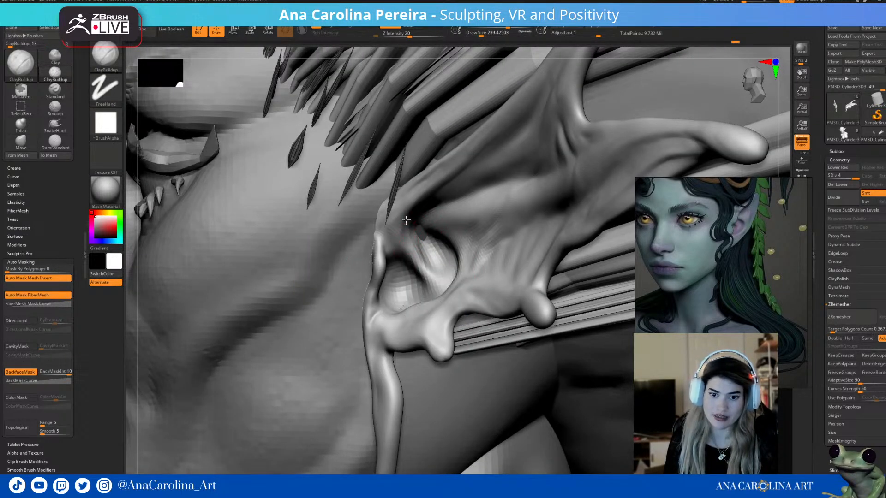
{"action": "left_click_drag", "start_coordinate": [401, 224], "coordinate": [419, 252]}
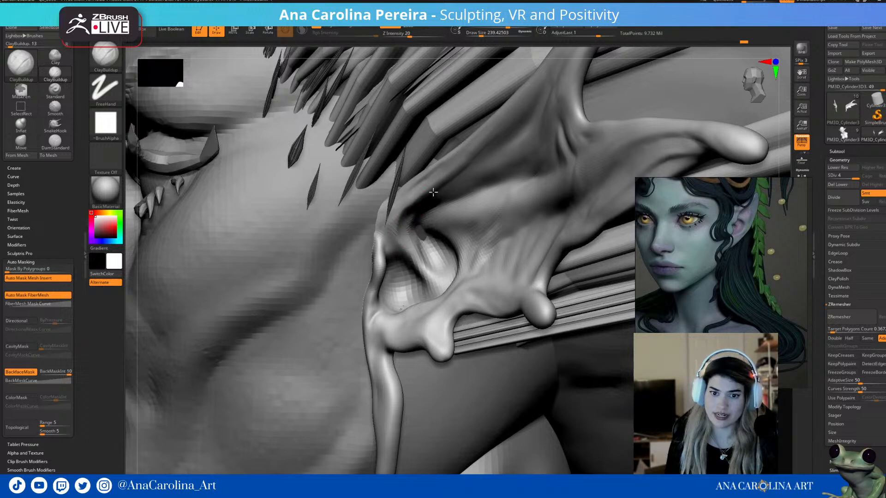
{"action": "mouse_move", "coordinate": [401, 243]}
{"action": "left_mouse_down"}
{"action": "mouse_move", "coordinate": [405, 257]}
{"action": "mouse_move", "coordinate": [390, 254]}
{"action": "left_mouse_up"}
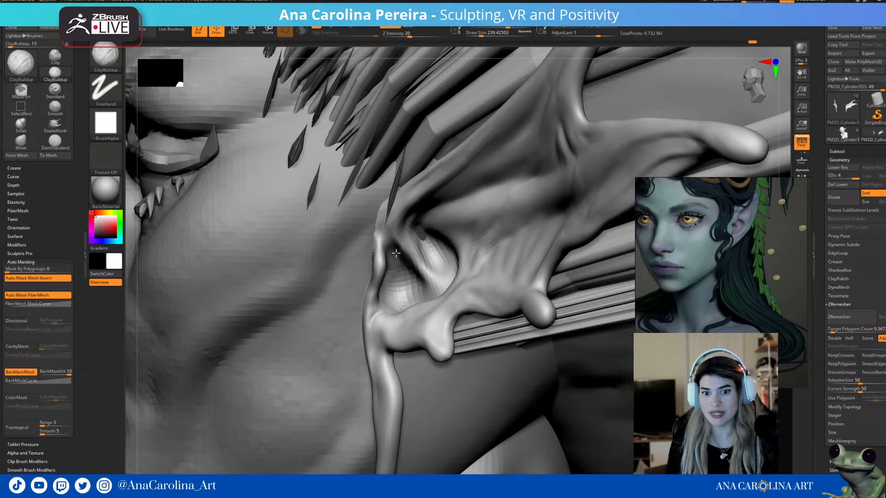
{"action": "key", "text": "shift+d"}
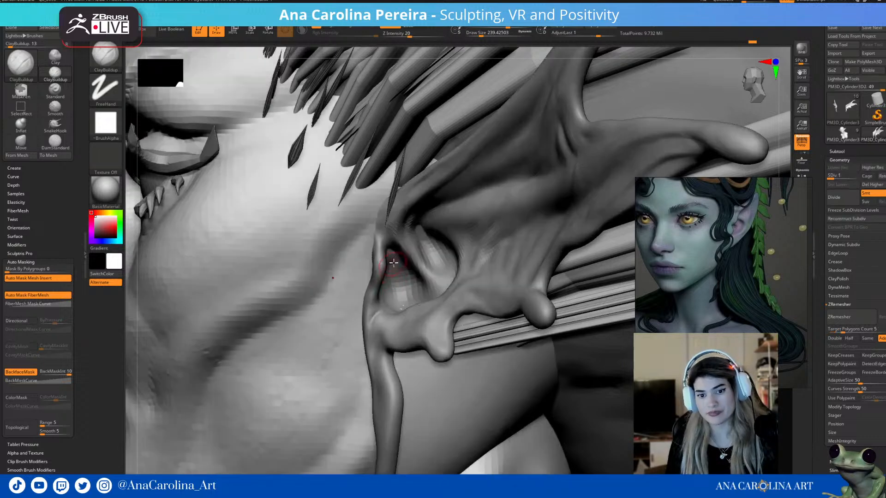
{"action": "left_click", "coordinate": [376, 258], "text": "alt"}
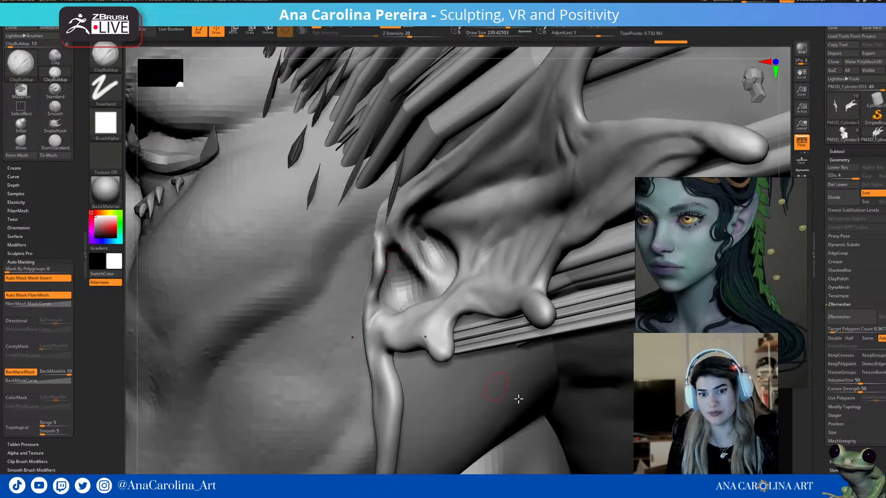
- Build up the long hanging lobe beside the jaw with ClayBuildup at Draw Size about 306
{"action": "mouse_move", "coordinate": [488, 383]}
{"action": "left_mouse_down"}
{"action": "mouse_move", "coordinate": [595, 451]}
{"action": "mouse_move", "coordinate": [550, 342]}
{"action": "mouse_move", "coordinate": [525, 357]}
{"action": "mouse_move", "coordinate": [566, 328]}
{"action": "mouse_move", "coordinate": [547, 275]}
{"action": "mouse_move", "coordinate": [525, 395]}
{"action": "mouse_move", "coordinate": [535, 409]}
{"action": "mouse_move", "coordinate": [495, 371]}
{"action": "left_mouse_up"}
{"action": "key", "text": "s"}
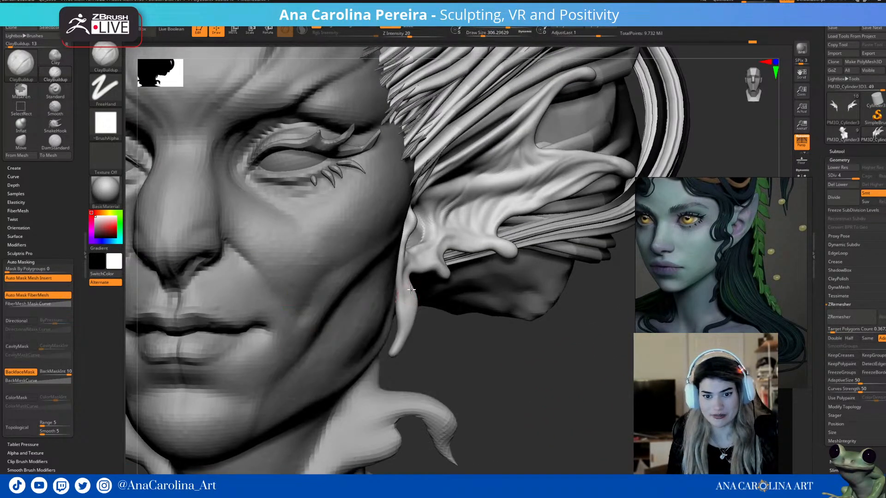
{"action": "left_click_drag", "start_coordinate": [412, 293], "coordinate": [405, 321]}
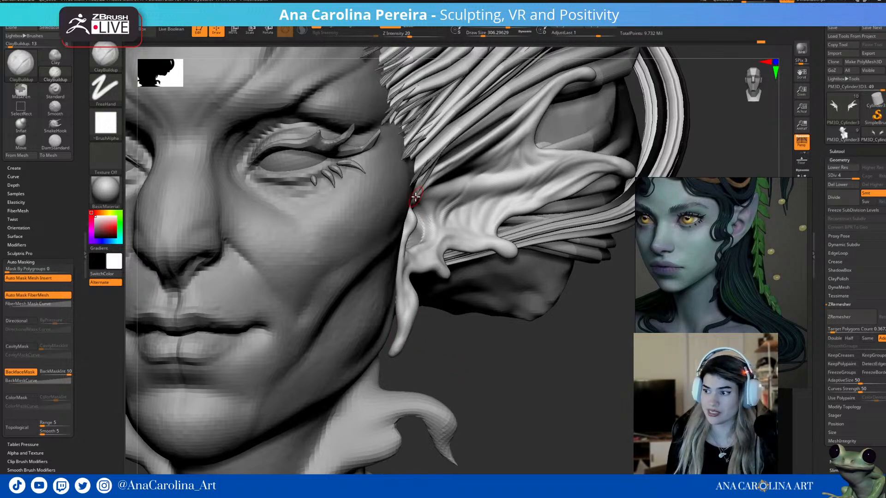
- Adjust the overall shape of the ear fin with the Move brush at Draw Size about 1460
{"action": "mouse_move", "coordinate": [480, 381]}
{"action": "left_mouse_down"}
{"action": "mouse_move", "coordinate": [497, 389]}
{"action": "mouse_move", "coordinate": [471, 330]}
{"action": "mouse_move", "coordinate": [503, 364]}
{"action": "mouse_move", "coordinate": [485, 359]}
{"action": "mouse_move", "coordinate": [503, 364]}
{"action": "mouse_move", "coordinate": [507, 345]}
{"action": "mouse_move", "coordinate": [491, 375]}
{"action": "mouse_move", "coordinate": [453, 223]}
{"action": "mouse_move", "coordinate": [491, 231]}
{"action": "left_mouse_up"}
{"action": "key", "text": "b"}
{"action": "key", "text": "m"}
{"action": "key", "text": "v"}
{"action": "key", "text": "space"}
{"action": "left_click_drag", "start_coordinate": [497, 366], "coordinate": [480, 368]}
{"action": "key", "text": "space"}
{"action": "left_click_drag", "start_coordinate": [452, 255], "coordinate": [471, 254]}
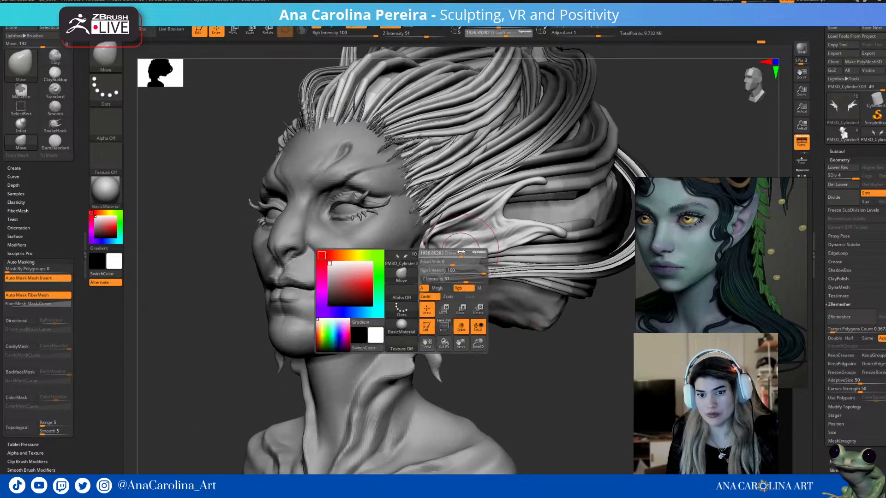
{"action": "left_click_drag", "start_coordinate": [494, 384], "coordinate": [454, 323]}
{"action": "key", "text": "space"}
{"action": "key", "text": "space"}
{"action": "left_click_drag", "start_coordinate": [454, 220], "coordinate": [447, 220]}
{"action": "mouse_move", "coordinate": [463, 326]}
{"action": "left_mouse_down"}
{"action": "mouse_move", "coordinate": [510, 417]}
{"action": "mouse_move", "coordinate": [496, 386]}
{"action": "left_mouse_up"}
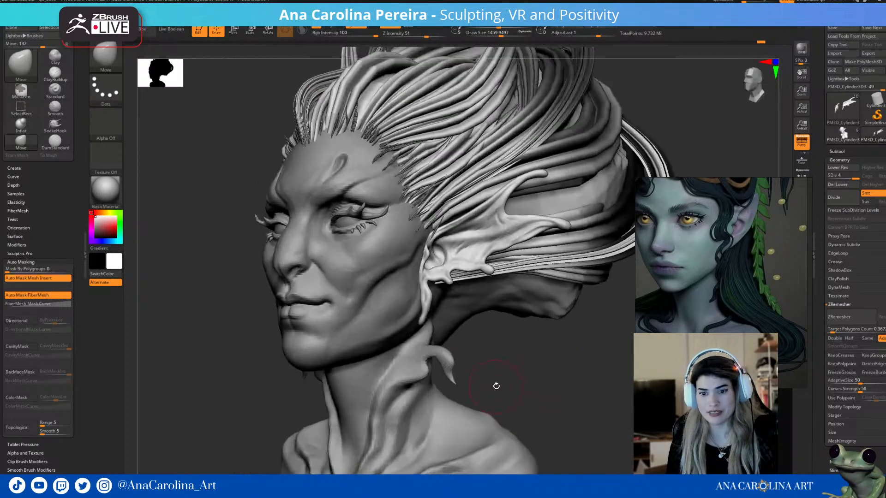
- Pull the contour of the ear fin with the SnakeHook brush
{"action": "key", "text": "b"}
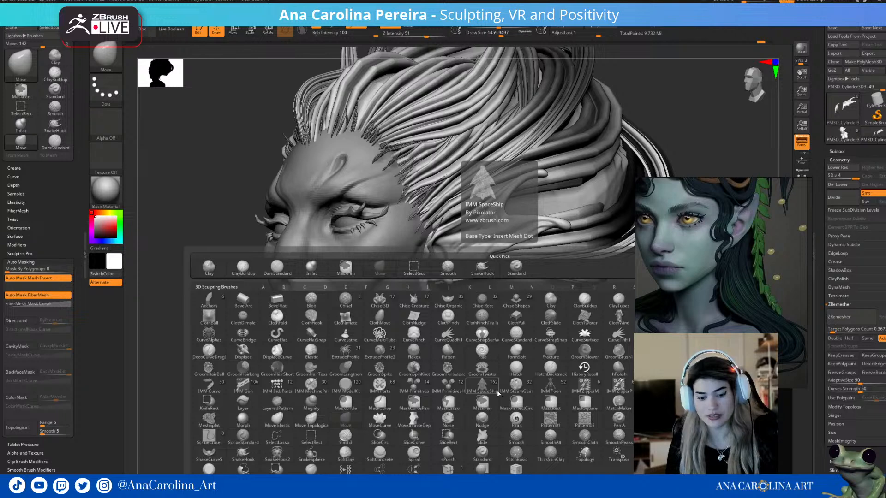
{"action": "key", "text": "s"}
{"action": "key", "text": "h"}
{"action": "left_click_drag", "start_coordinate": [483, 370], "coordinate": [450, 310]}
{"action": "key", "text": "space"}
{"action": "left_click_drag", "start_coordinate": [453, 220], "coordinate": [446, 207]}
{"action": "key", "text": "space"}
{"action": "mouse_move", "coordinate": [504, 401]}
{"action": "left_mouse_down"}
{"action": "mouse_move", "coordinate": [522, 397]}
{"action": "mouse_move", "coordinate": [493, 291]}
{"action": "left_mouse_up"}
{"action": "key", "text": "space"}
{"action": "key", "text": "space"}
{"action": "key", "text": "space"}
{"action": "left_click_drag", "start_coordinate": [464, 208], "coordinate": [456, 209]}
- Refine the ear fin's silhouette with the Move brush at Draw Size about 1168, keeping the ear as the active subtool
{"action": "mouse_move", "coordinate": [502, 377]}
{"action": "left_mouse_down"}
{"action": "mouse_move", "coordinate": [524, 390]}
{"action": "mouse_move", "coordinate": [508, 370]}
{"action": "left_mouse_up"}
{"action": "key", "text": "b"}
{"action": "key", "text": "m"}
{"action": "key", "text": "v"}
{"action": "key", "text": "space"}
{"action": "left_click_drag", "start_coordinate": [460, 269], "coordinate": [457, 269]}
{"action": "key", "text": "space"}
{"action": "left_click_drag", "start_coordinate": [461, 224], "coordinate": [456, 224]}
{"action": "mouse_move", "coordinate": [493, 345]}
{"action": "left_mouse_down"}
{"action": "mouse_move", "coordinate": [515, 350]}
{"action": "mouse_move", "coordinate": [500, 309]}
{"action": "mouse_move", "coordinate": [510, 301]}
{"action": "mouse_move", "coordinate": [480, 375]}
{"action": "mouse_move", "coordinate": [466, 363]}
{"action": "left_mouse_up"}
{"action": "mouse_move", "coordinate": [509, 331]}
{"action": "left_mouse_down"}
{"action": "mouse_move", "coordinate": [491, 328]}
{"action": "mouse_move", "coordinate": [481, 361]}
{"action": "left_mouse_up"}
{"action": "key", "text": "space"}
{"action": "mouse_move", "coordinate": [457, 255]}
{"action": "left_mouse_down"}
{"action": "mouse_move", "coordinate": [464, 256]}
{"action": "mouse_move", "coordinate": [457, 242]}
{"action": "mouse_move", "coordinate": [453, 255]}
{"action": "mouse_move", "coordinate": [446, 248]}
{"action": "left_mouse_up"}
{"action": "key", "text": "space"}
{"action": "left_click", "coordinate": [446, 314], "text": "alt"}
{"action": "key", "text": "space"}
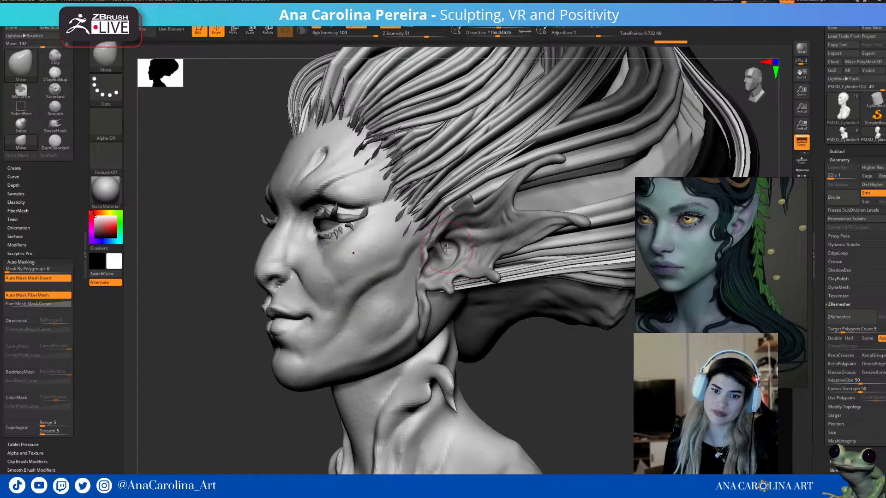
{"action": "left_click_drag", "start_coordinate": [467, 361], "coordinate": [499, 378]}
{"action": "left_click", "coordinate": [475, 269], "text": "alt"}
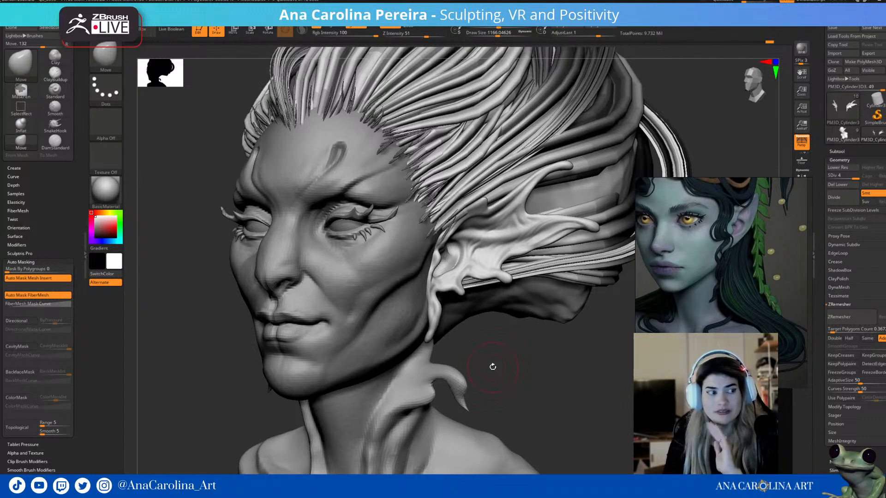
- Adjust the ear's contour from the front view with the Move brush at Draw Size about 742
{"action": "left_click_drag", "start_coordinate": [612, 417], "coordinate": [562, 408], "text": "shift"}
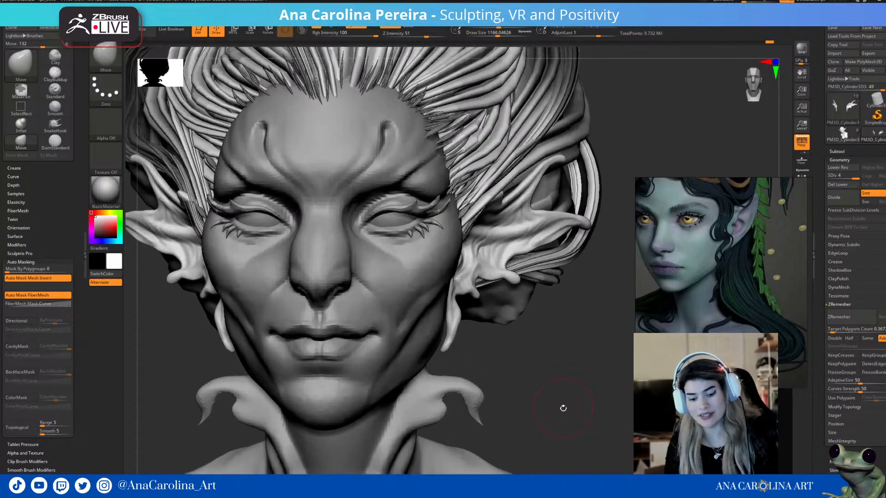
{"action": "key", "text": "space"}
{"action": "mouse_move", "coordinate": [567, 351]}
{"action": "left_mouse_down"}
{"action": "mouse_move", "coordinate": [551, 324]}
{"action": "mouse_move", "coordinate": [500, 300]}
{"action": "left_mouse_up"}
{"action": "left_click_drag", "start_coordinate": [482, 219], "coordinate": [445, 199]}
{"action": "left_click_drag", "start_coordinate": [525, 277], "coordinate": [477, 283]}
{"action": "key", "text": "space"}
{"action": "key", "text": "space"}
{"action": "left_click_drag", "start_coordinate": [491, 204], "coordinate": [473, 208]}
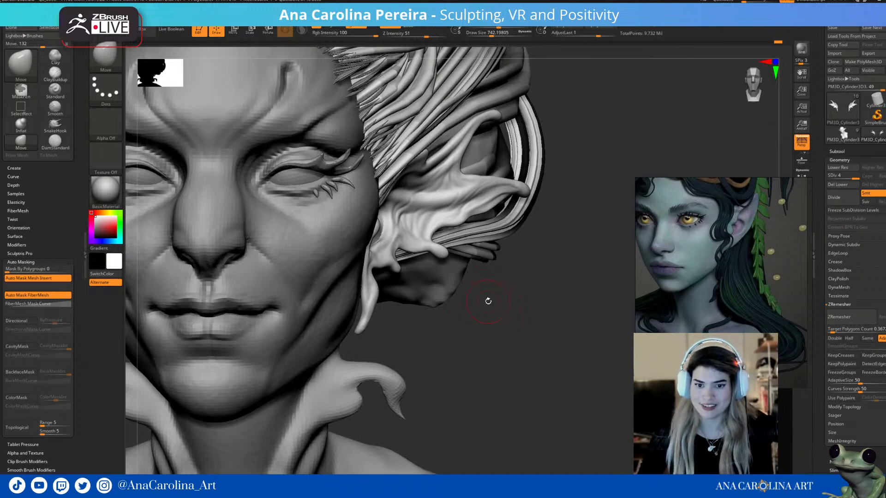
- Switch to the Spiral brush and try twisting the ear at Draw Size about 2664, undoing the attempts
{"action": "left_click_drag", "start_coordinate": [550, 355], "coordinate": [528, 309], "text": "alt"}
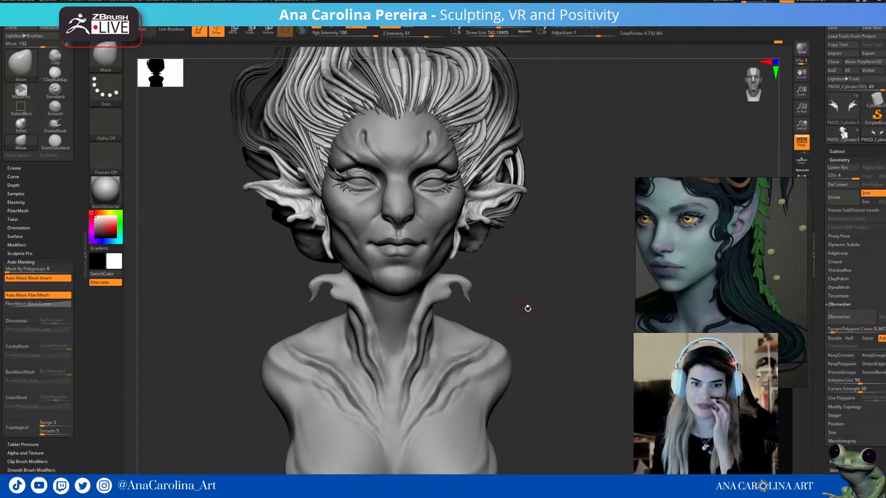
{"action": "mouse_move", "coordinate": [574, 251]}
{"action": "left_mouse_down"}
{"action": "mouse_move", "coordinate": [552, 257]}
{"action": "mouse_move", "coordinate": [562, 271]}
{"action": "left_mouse_up"}
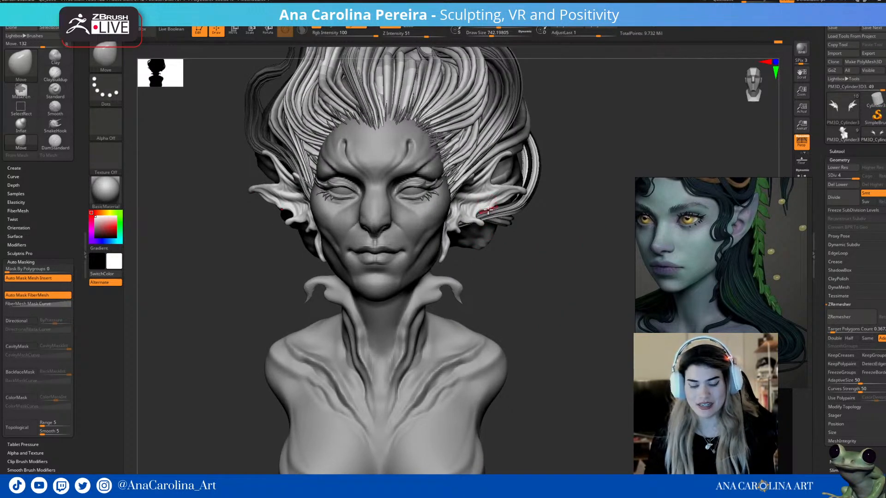
{"action": "key", "text": "b"}
{"action": "key", "text": "s"}
{"action": "key", "text": "p"}
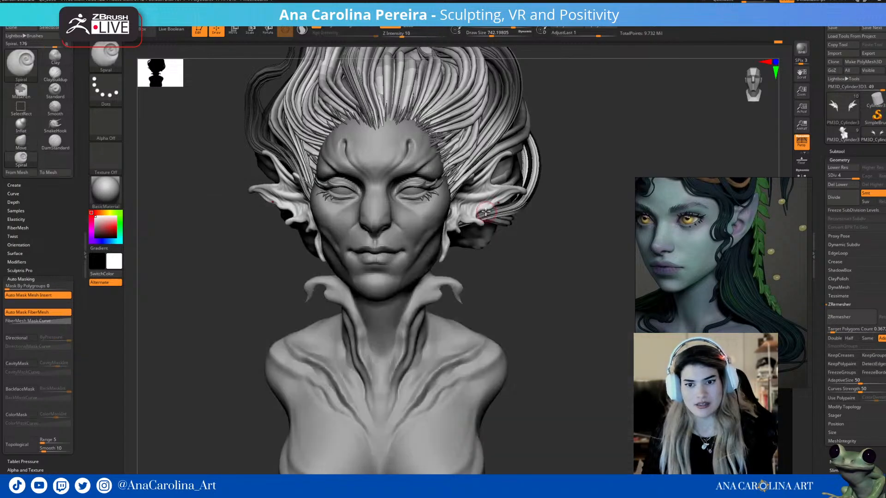
{"action": "key", "text": "space"}
{"action": "mouse_move", "coordinate": [505, 210]}
{"action": "left_mouse_down"}
{"action": "mouse_move", "coordinate": [464, 208]}
{"action": "mouse_move", "coordinate": [479, 201]}
{"action": "left_mouse_up"}
{"action": "key", "text": "ctrl+z"}
{"action": "key", "text": "ctrl+z"}
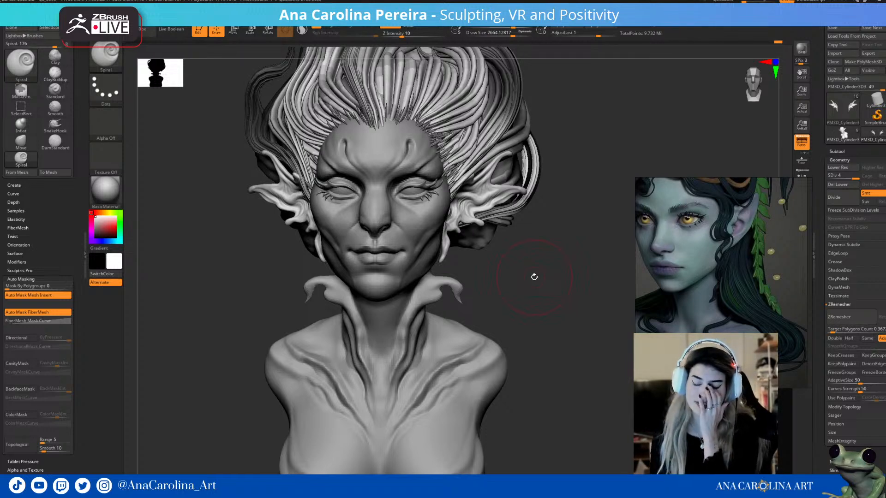
- Twist the ear's shape with the Spiral brush at Draw Size about 3425
{"action": "mouse_move", "coordinate": [560, 271]}
{"action": "left_mouse_down"}
{"action": "mouse_move", "coordinate": [551, 273]}
{"action": "mouse_move", "coordinate": [571, 279]}
{"action": "mouse_move", "coordinate": [536, 217]}
{"action": "left_mouse_up"}
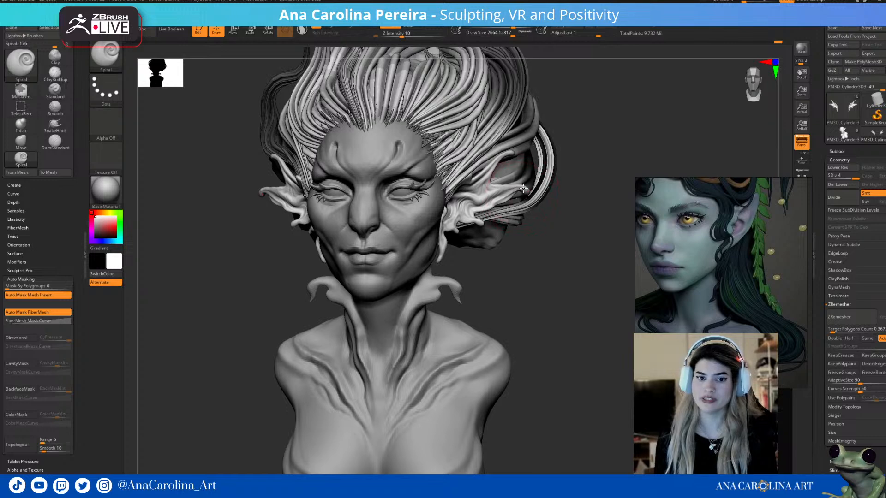
{"action": "left_click_drag", "start_coordinate": [547, 260], "coordinate": [551, 266]}
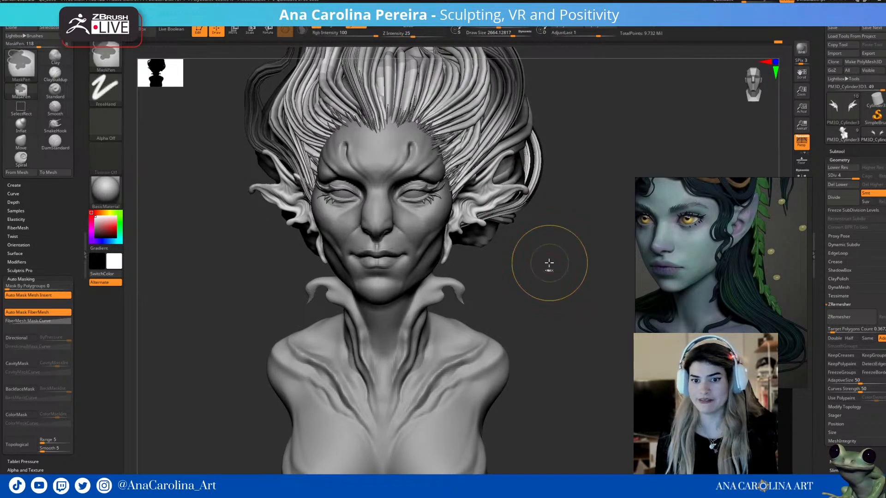
{"action": "key", "text": "space"}
{"action": "left_click_drag", "start_coordinate": [531, 233], "coordinate": [538, 232]}
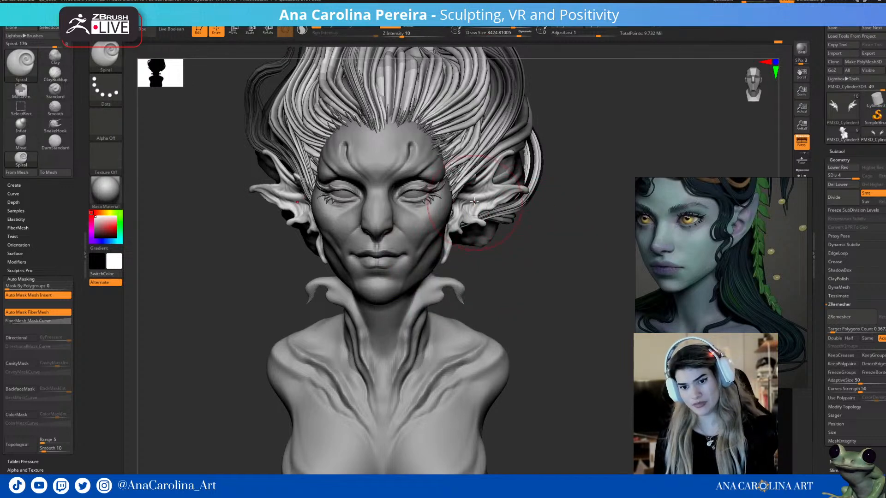
{"action": "mouse_move", "coordinate": [575, 257]}
{"action": "left_mouse_down"}
{"action": "mouse_move", "coordinate": [488, 238]}
{"action": "mouse_move", "coordinate": [418, 254]}
{"action": "mouse_move", "coordinate": [425, 269]}
{"action": "mouse_move", "coordinate": [409, 264]}
{"action": "mouse_move", "coordinate": [493, 280]}
{"action": "left_mouse_up"}
{"action": "key", "text": "space"}
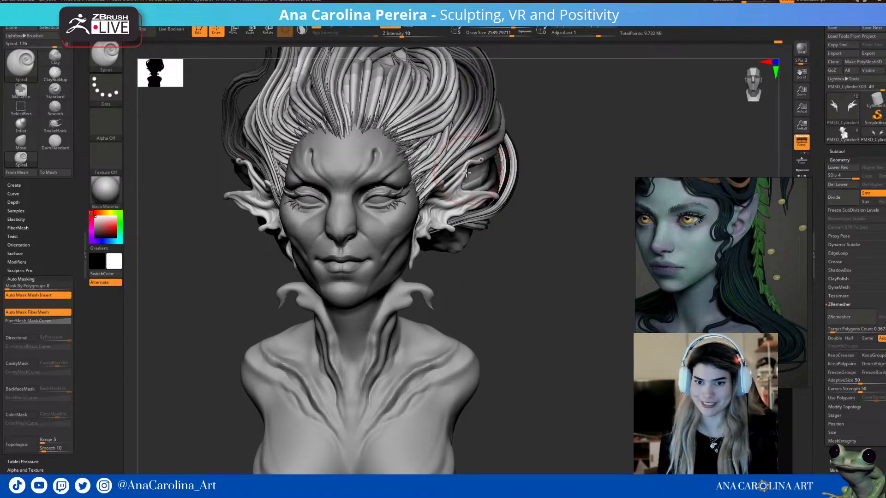
{"action": "key", "text": "space"}
{"action": "left_click_drag", "start_coordinate": [474, 167], "coordinate": [489, 167]}
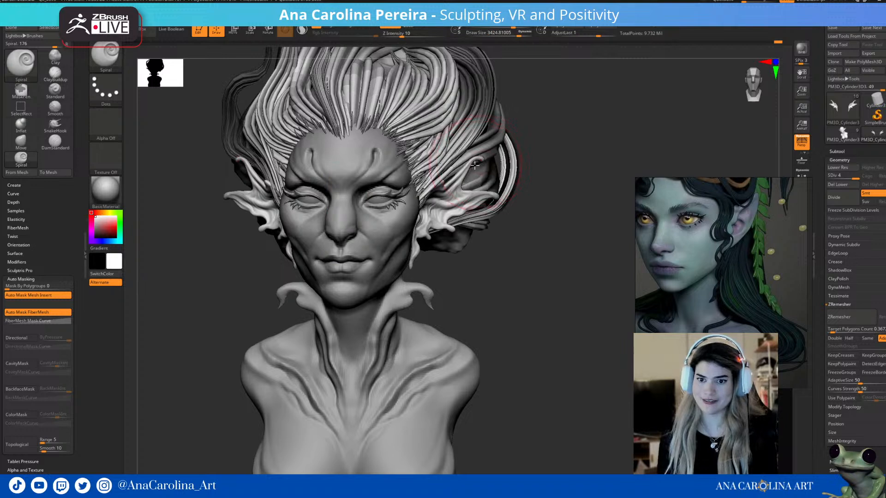
{"action": "left_click_drag", "start_coordinate": [550, 206], "coordinate": [553, 209]}
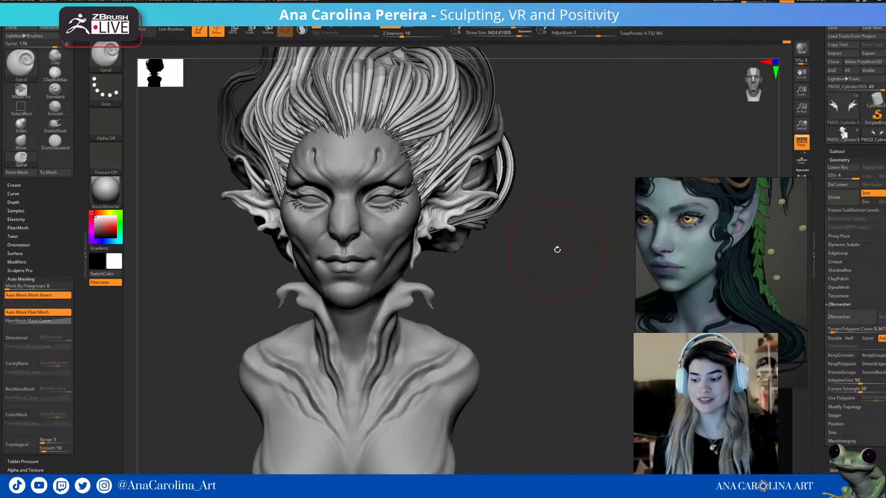
- Make the bust the active subtool and lower it to subdivision level 1, with the Spiral brush at Draw Size about 2222
{"action": "left_click_drag", "start_coordinate": [544, 227], "coordinate": [543, 209]}
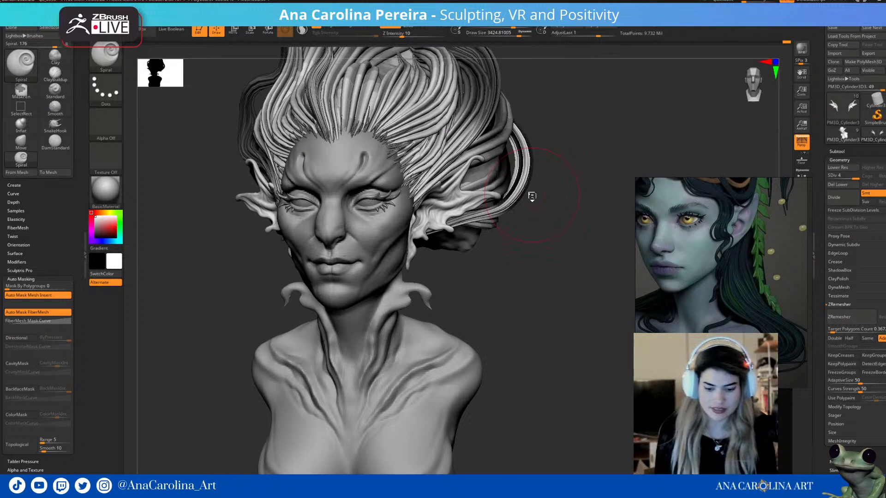
{"action": "mouse_move", "coordinate": [596, 289]}
{"action": "left_mouse_down"}
{"action": "mouse_move", "coordinate": [590, 255]}
{"action": "mouse_move", "coordinate": [507, 286]}
{"action": "mouse_move", "coordinate": [520, 259]}
{"action": "left_mouse_up"}
{"action": "key", "text": "space"}
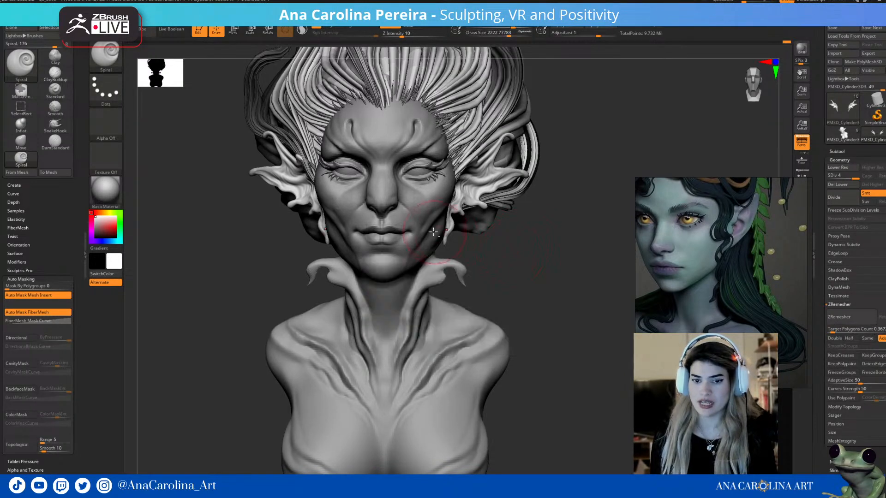
{"action": "key", "text": "shift+d"}
{"action": "key", "text": "shift+d"}
{"action": "key", "text": "shift+d"}
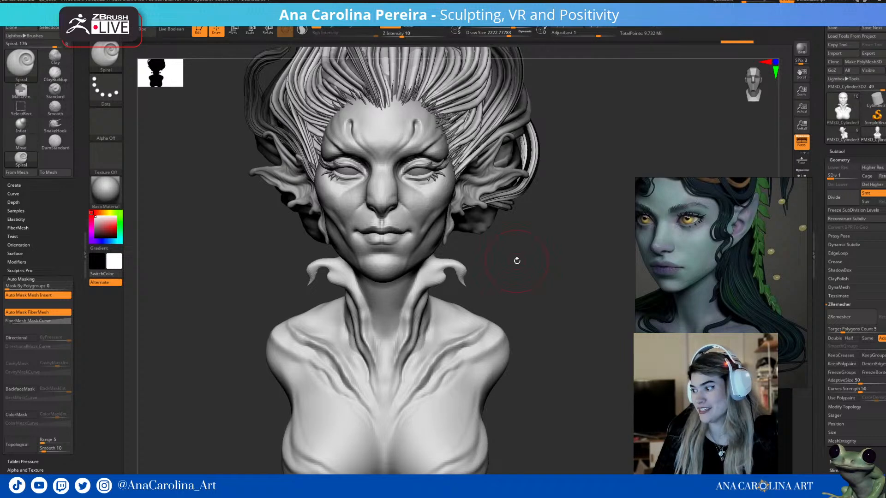
{"action": "mouse_move", "coordinate": [587, 265]}
{"action": "left_mouse_down"}
{"action": "mouse_move", "coordinate": [565, 271]}
{"action": "mouse_move", "coordinate": [574, 249]}
{"action": "mouse_move", "coordinate": [589, 263]}
{"action": "mouse_move", "coordinate": [569, 273]}
{"action": "mouse_move", "coordinate": [572, 282]}
{"action": "left_mouse_up"}
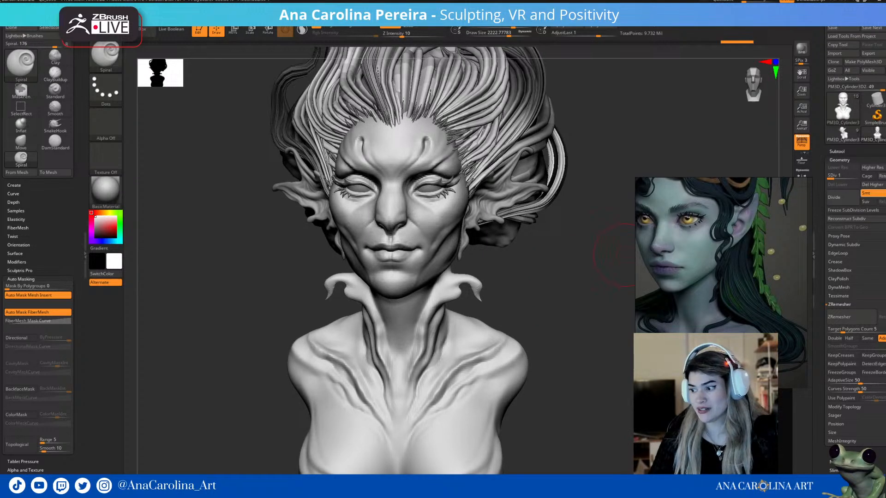
- Switch to the image viewer with the painted render of the creature and examine its hair, ears, face and collar fins
{"action": "key", "text": "alt+Tab"}
{"action": "scroll", "coordinate": [599, 343], "scroll_direction": "down", "scroll_amount": 2}
{"action": "scroll", "coordinate": [574, 359], "scroll_direction": "up", "scroll_amount": 1}
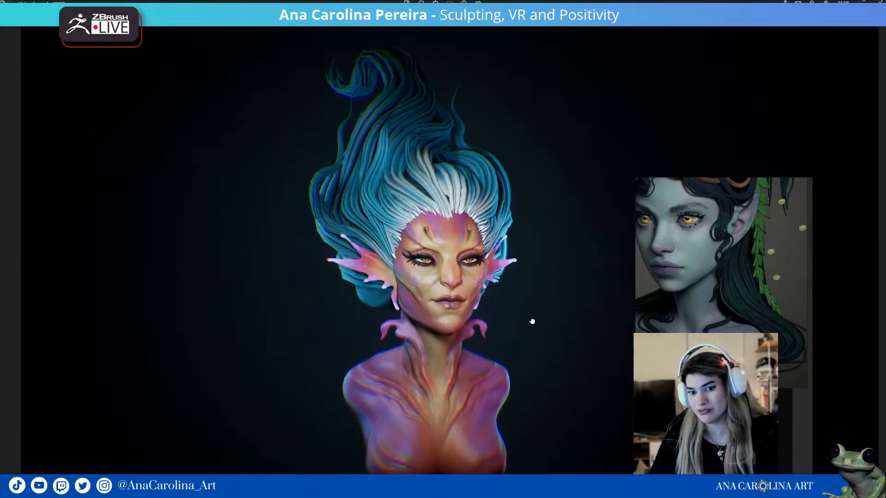
{"action": "scroll", "coordinate": [485, 385], "scroll_direction": "up", "scroll_amount": 2}
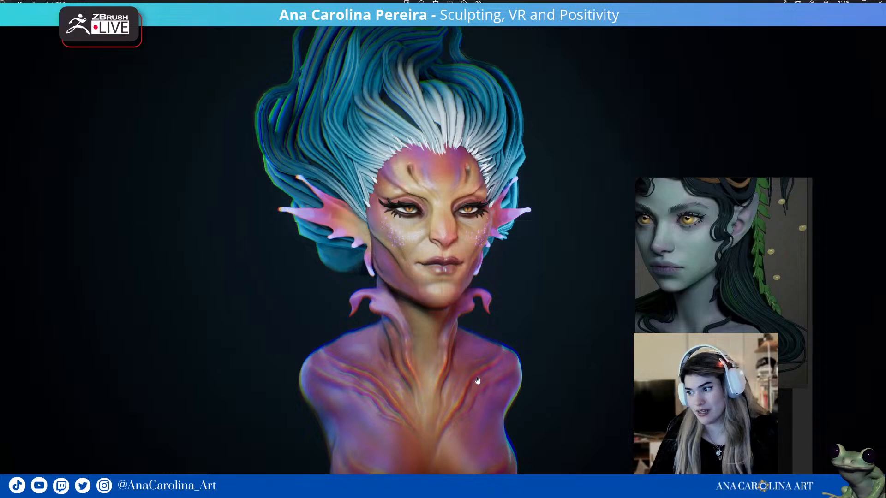
{"action": "left_click_drag", "start_coordinate": [477, 380], "coordinate": [481, 295]}
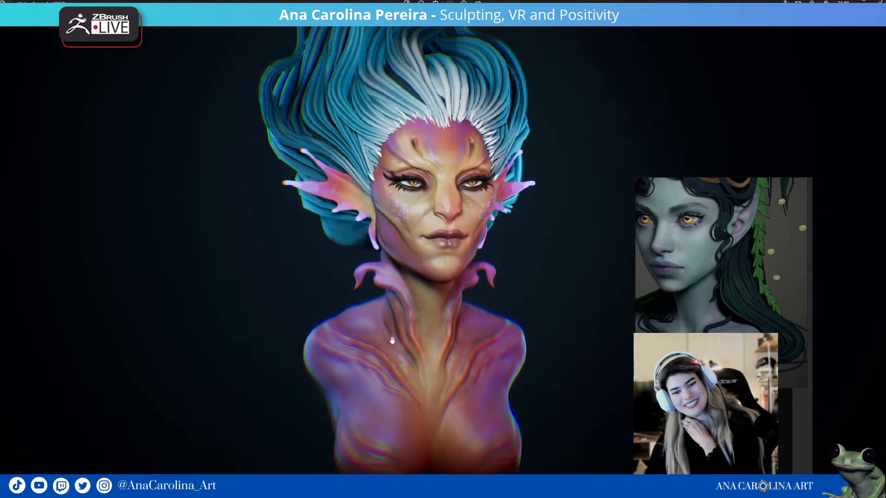
{"action": "left_click_drag", "start_coordinate": [297, 380], "coordinate": [322, 380]}
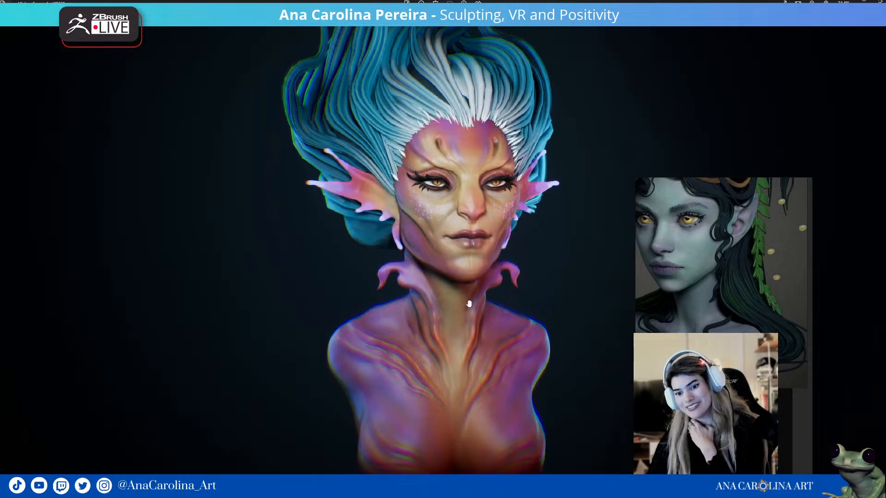
{"action": "left_click_drag", "start_coordinate": [506, 276], "coordinate": [489, 351]}
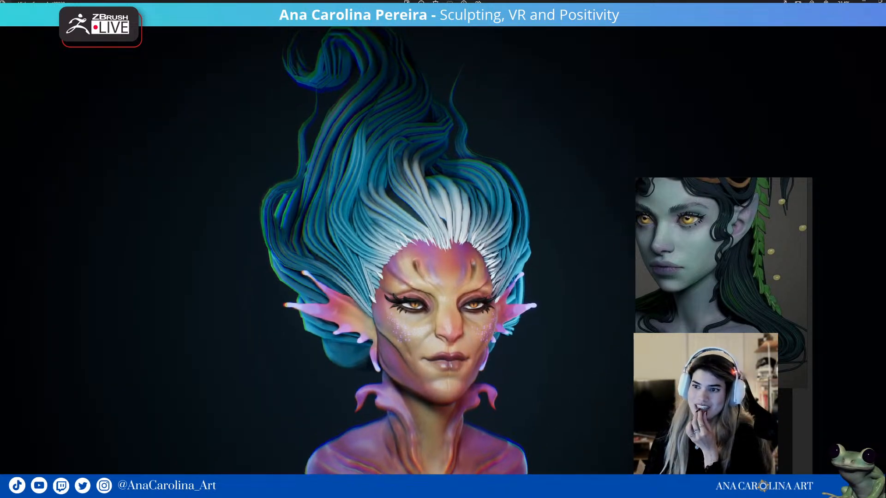
{"action": "key", "text": "alt+Tab"}
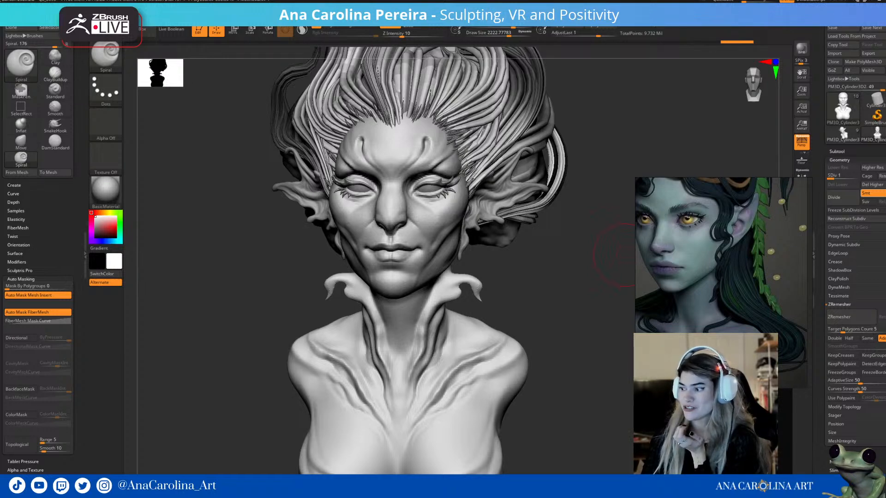
- Adjust the curl of the collar fins beside the neck with the Spiral brush at Draw Size about 1251
{"action": "left_click_drag", "start_coordinate": [622, 254], "coordinate": [579, 317]}
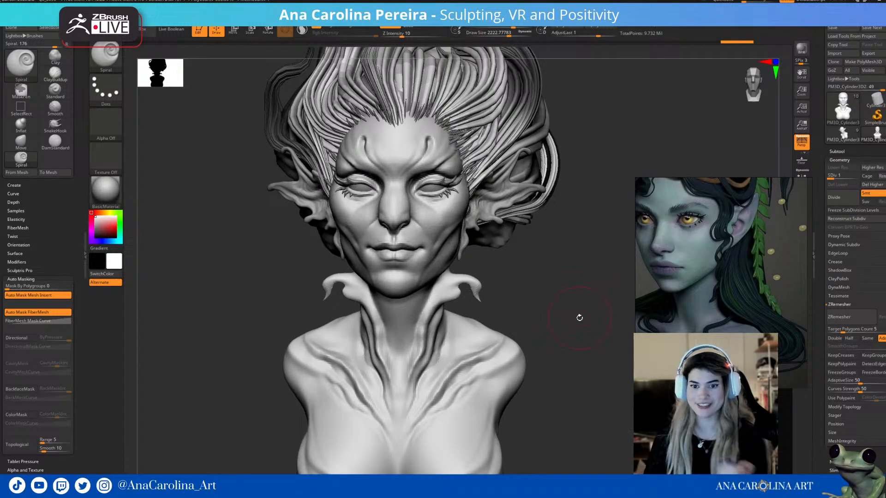
{"action": "mouse_move", "coordinate": [582, 165]}
{"action": "left_mouse_down"}
{"action": "mouse_move", "coordinate": [588, 195]}
{"action": "mouse_move", "coordinate": [580, 193]}
{"action": "left_mouse_up"}
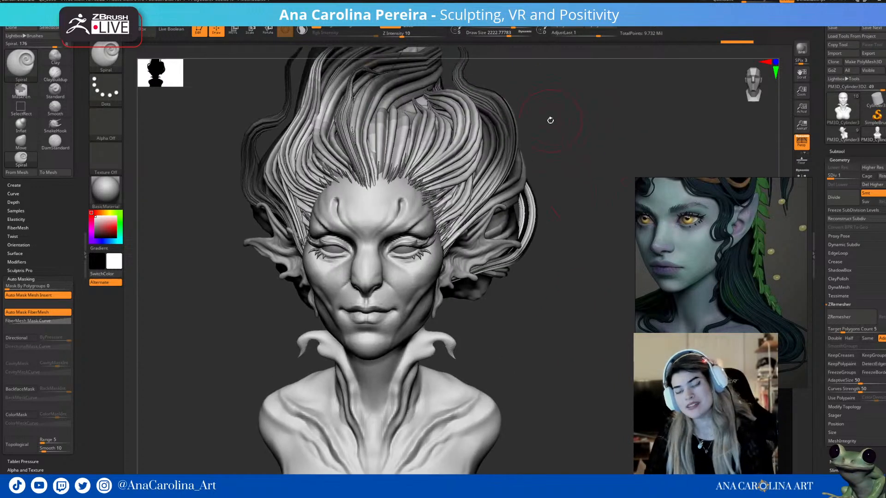
{"action": "mouse_move", "coordinate": [505, 314]}
{"action": "left_mouse_down"}
{"action": "mouse_move", "coordinate": [492, 259]}
{"action": "mouse_move", "coordinate": [485, 300]}
{"action": "left_mouse_up"}
{"action": "key", "text": "space"}
{"action": "left_click_drag", "start_coordinate": [487, 298], "coordinate": [464, 287]}
{"action": "mouse_move", "coordinate": [500, 313]}
{"action": "left_mouse_down", "text": "alt"}
{"action": "mouse_move", "coordinate": [514, 301]}
{"action": "mouse_move", "coordinate": [467, 305]}
{"action": "left_mouse_up", "text": "alt"}
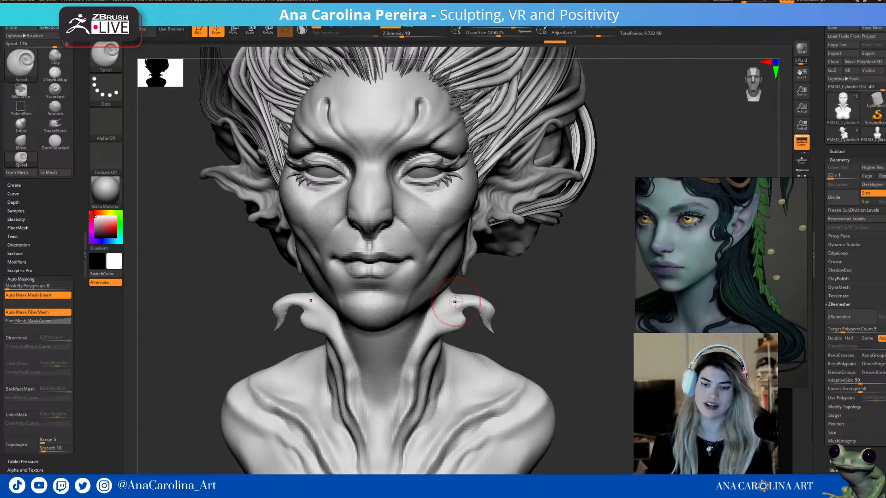
- Check the bust's face and collar from several angles and return the mesh to subdivision level 4
{"action": "left_click_drag", "start_coordinate": [564, 257], "coordinate": [575, 279]}
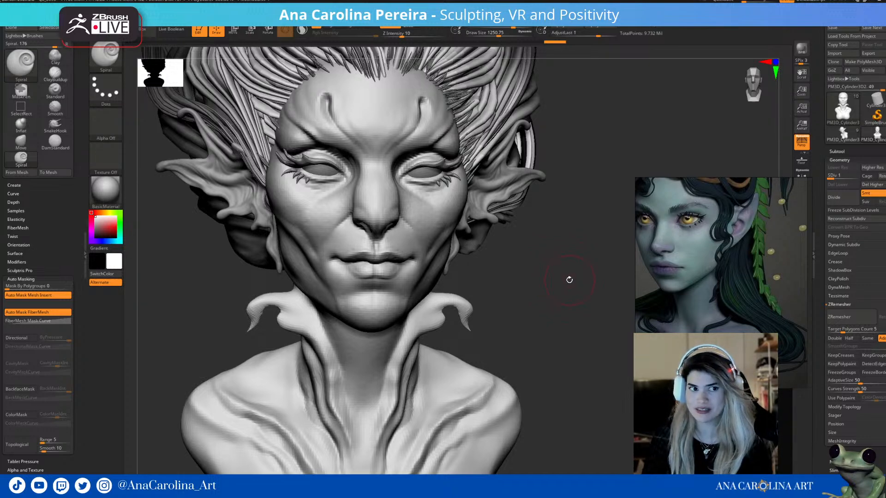
{"action": "mouse_move", "coordinate": [565, 290]}
{"action": "left_mouse_down"}
{"action": "mouse_move", "coordinate": [587, 309]}
{"action": "mouse_move", "coordinate": [456, 213]}
{"action": "left_mouse_up"}
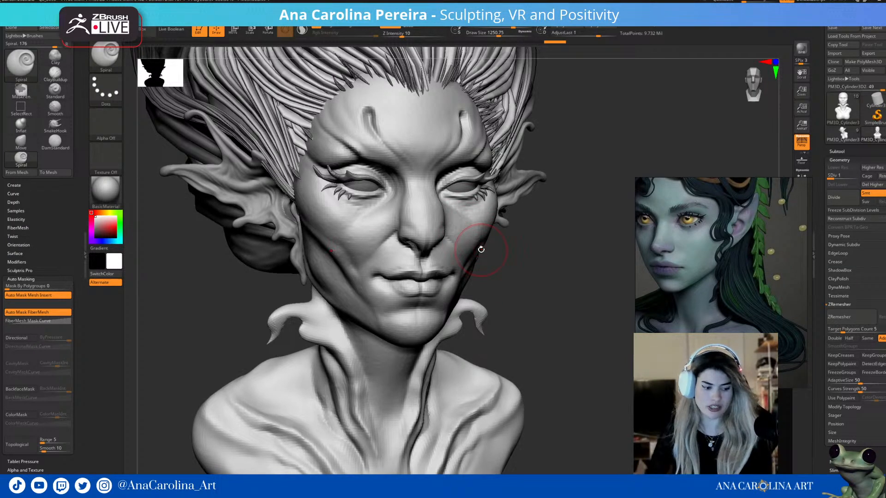
{"action": "left_click_drag", "start_coordinate": [556, 234], "coordinate": [512, 184]}
{"action": "left_click_drag", "start_coordinate": [612, 305], "coordinate": [584, 269]}
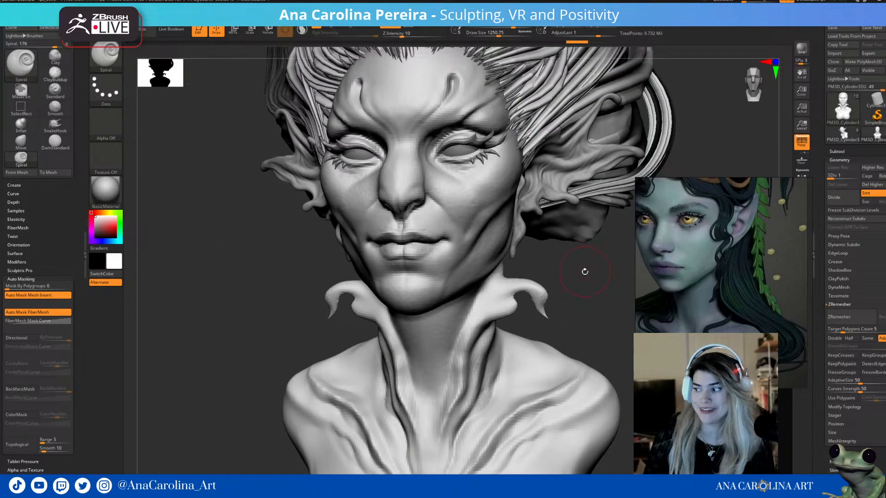
{"action": "mouse_move", "coordinate": [589, 277]}
{"action": "left_mouse_down"}
{"action": "mouse_move", "coordinate": [573, 277]}
{"action": "mouse_move", "coordinate": [579, 263]}
{"action": "left_mouse_up"}
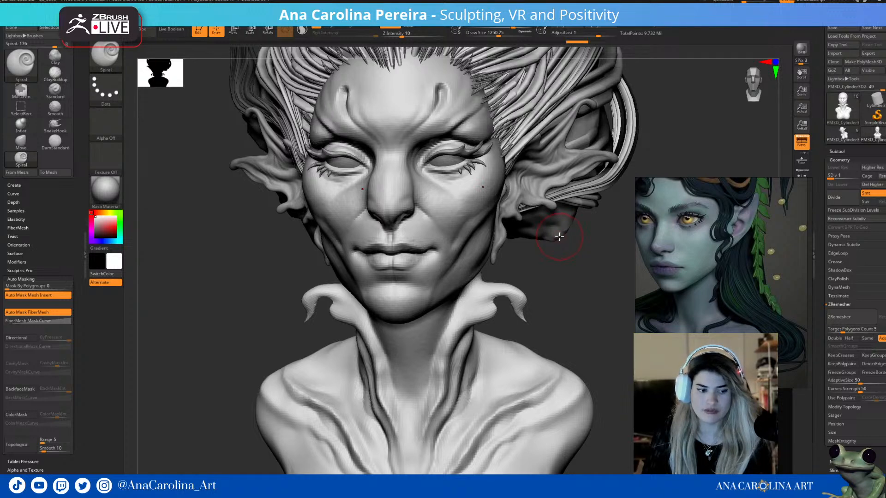
{"action": "mouse_move", "coordinate": [575, 262]}
{"action": "left_mouse_down"}
{"action": "mouse_move", "coordinate": [566, 287]}
{"action": "mouse_move", "coordinate": [466, 249]}
{"action": "left_mouse_up"}
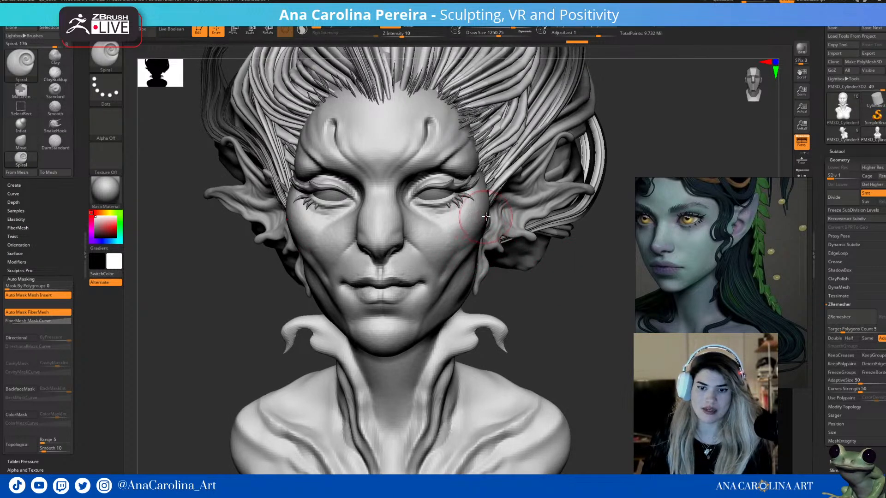
{"action": "key", "text": "f"}
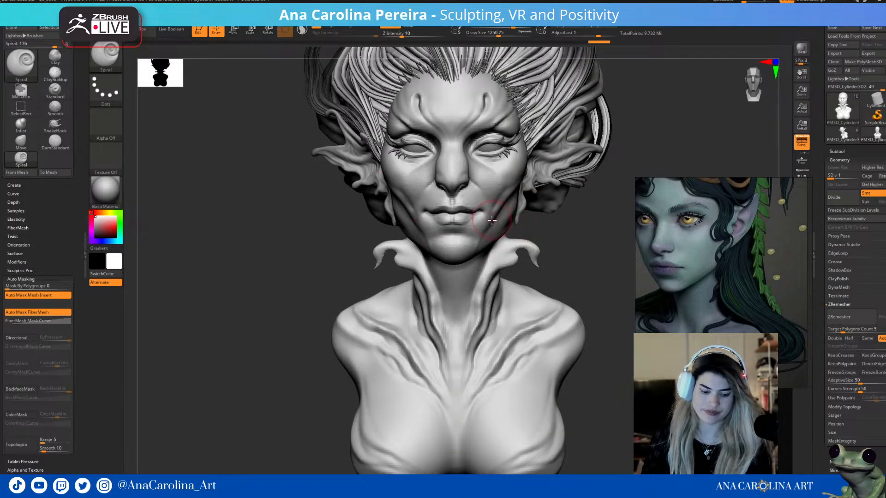
{"action": "key", "text": "d"}
{"action": "key", "text": "d"}
{"action": "key", "text": "d"}
{"action": "left_click_drag", "start_coordinate": [560, 237], "coordinate": [570, 268], "text": "alt"}
{"action": "left_click_drag", "start_coordinate": [603, 221], "coordinate": [530, 297], "text": "alt"}
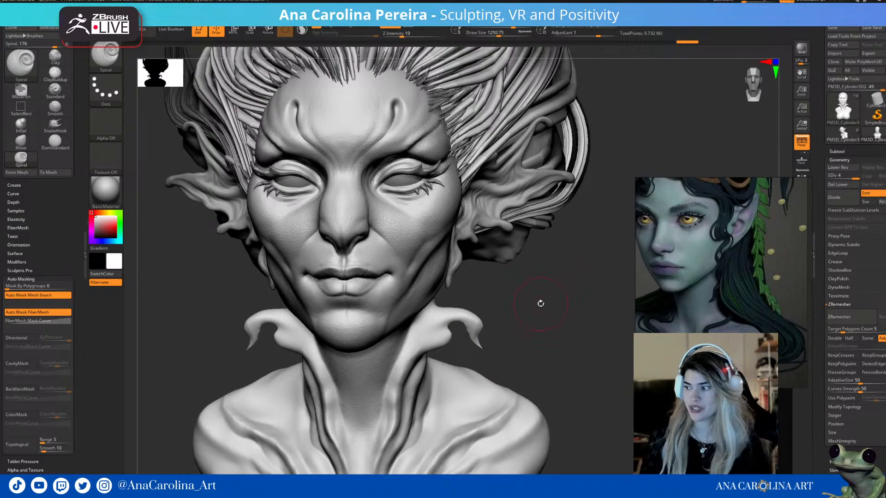
- Make the ear the active subtool and divide it once to subdivision level 5
{"action": "left_click_drag", "start_coordinate": [551, 270], "coordinate": [531, 282]}
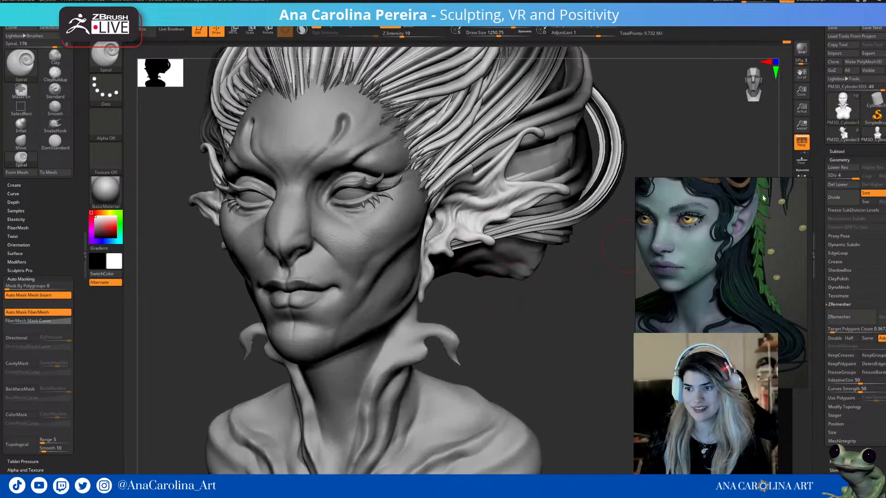
{"action": "left_click", "coordinate": [840, 197]}
{"action": "mouse_move", "coordinate": [530, 309]}
{"action": "left_mouse_down"}
{"action": "mouse_move", "coordinate": [540, 312]}
{"action": "mouse_move", "coordinate": [550, 364]}
{"action": "left_mouse_up"}
- Build up and smooth the inner fold of the ear cavity with the ClayBuildup brush at Draw Size about 414
{"action": "key", "text": "b"}
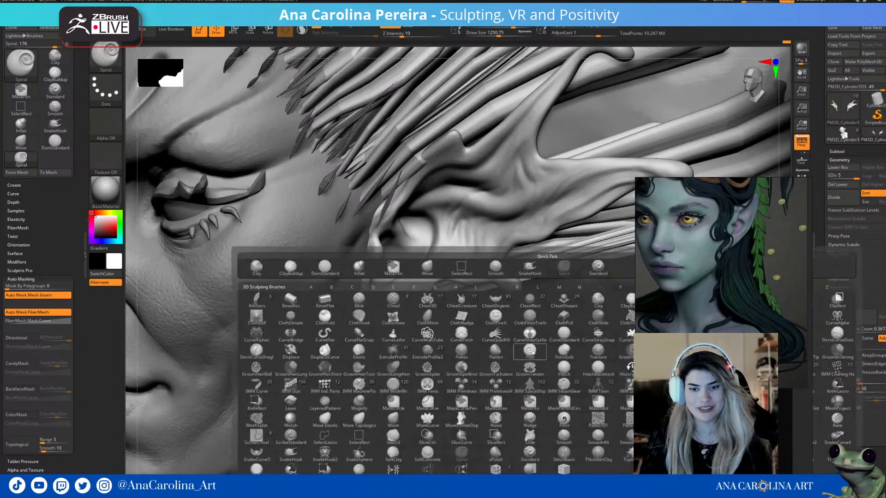
{"action": "key", "text": "c"}
{"action": "key", "text": "b"}
{"action": "key", "text": "space"}
{"action": "key", "text": "space"}
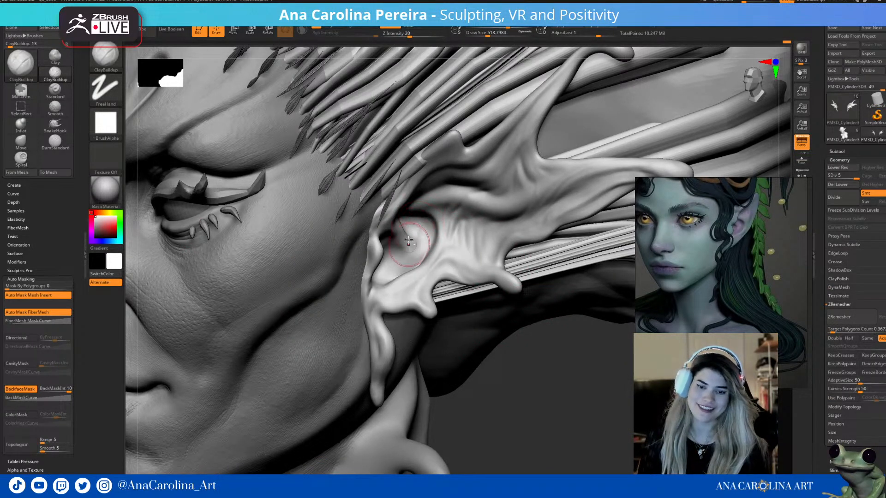
{"action": "mouse_move", "coordinate": [421, 232]}
{"action": "left_mouse_down"}
{"action": "mouse_move", "coordinate": [418, 263]}
{"action": "mouse_move", "coordinate": [424, 227]}
{"action": "left_mouse_up"}
{"action": "key", "text": "space"}
{"action": "mouse_move", "coordinate": [416, 258]}
{"action": "left_mouse_down"}
{"action": "mouse_move", "coordinate": [421, 229]}
{"action": "mouse_move", "coordinate": [424, 239]}
{"action": "left_mouse_up"}
{"action": "left_click_drag", "start_coordinate": [389, 266], "coordinate": [406, 258], "text": "shift"}
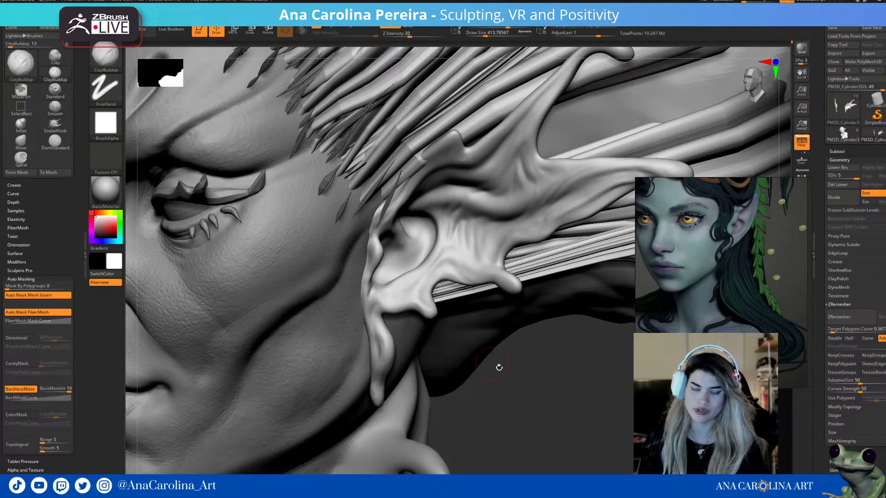
- Build up the bust's surface inside the ear opening with ClayBuildup at Draw Size about 414, and reactivate the ear subtool
{"action": "left_click_drag", "start_coordinate": [511, 381], "coordinate": [464, 376]}
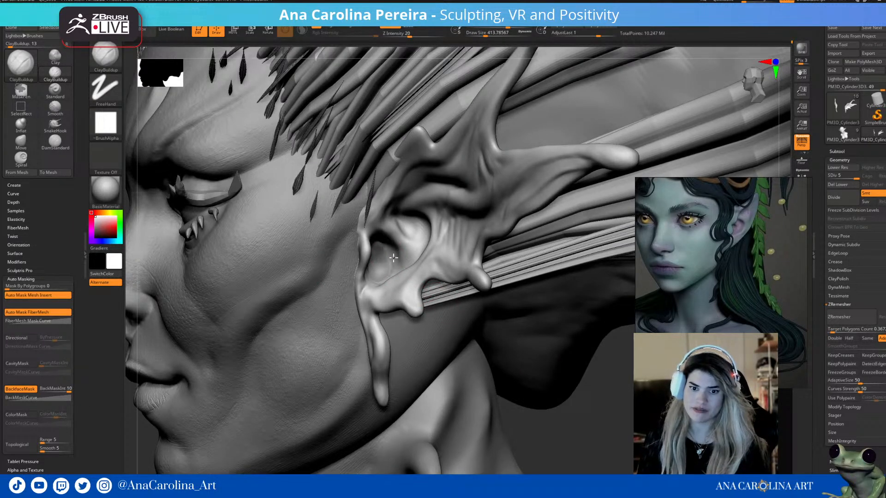
{"action": "key", "text": "shift+d"}
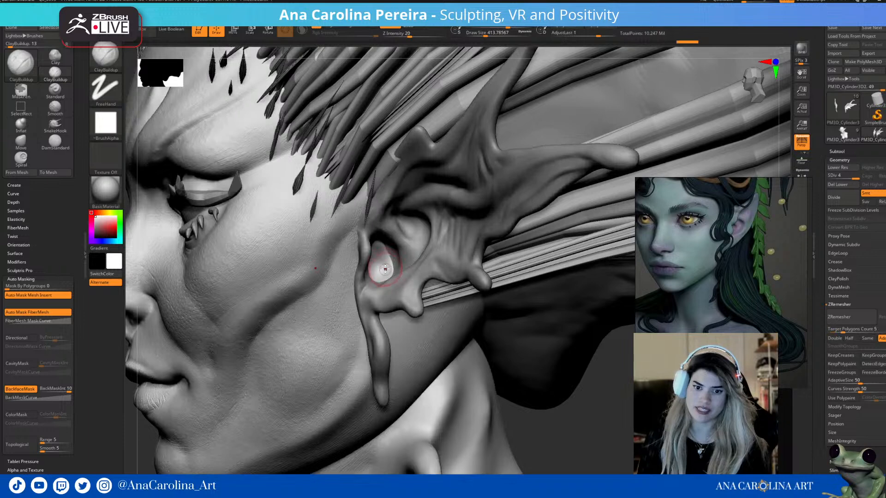
{"action": "left_click_drag", "start_coordinate": [377, 272], "coordinate": [389, 264]}
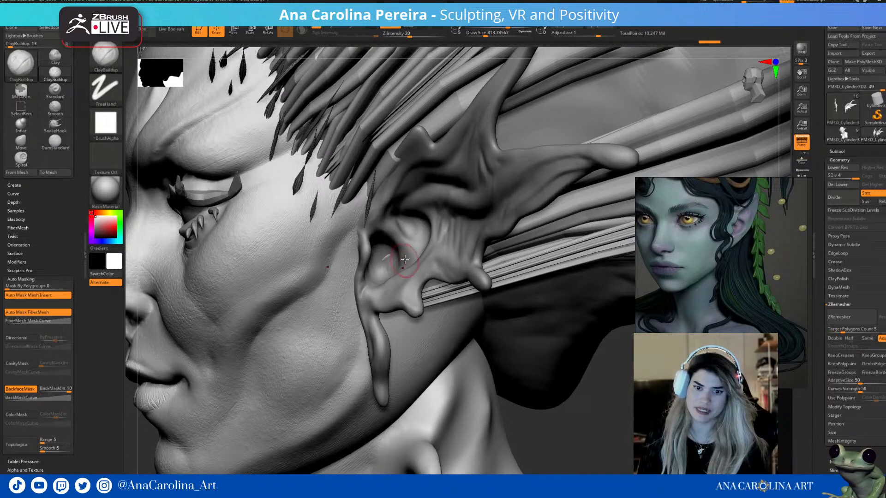
{"action": "key", "text": "d"}
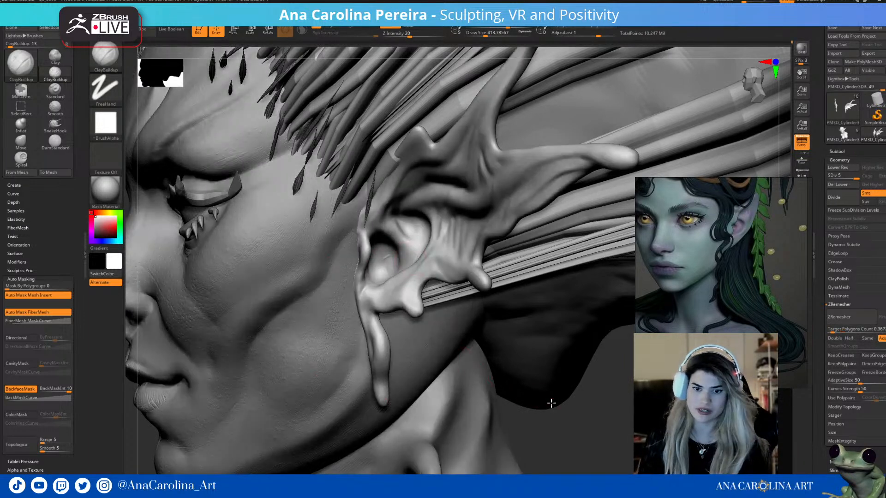
{"action": "mouse_move", "coordinate": [564, 414]}
{"action": "left_mouse_down"}
{"action": "mouse_move", "coordinate": [562, 406]}
{"action": "mouse_move", "coordinate": [538, 414]}
{"action": "mouse_move", "coordinate": [417, 292]}
{"action": "left_mouse_up"}
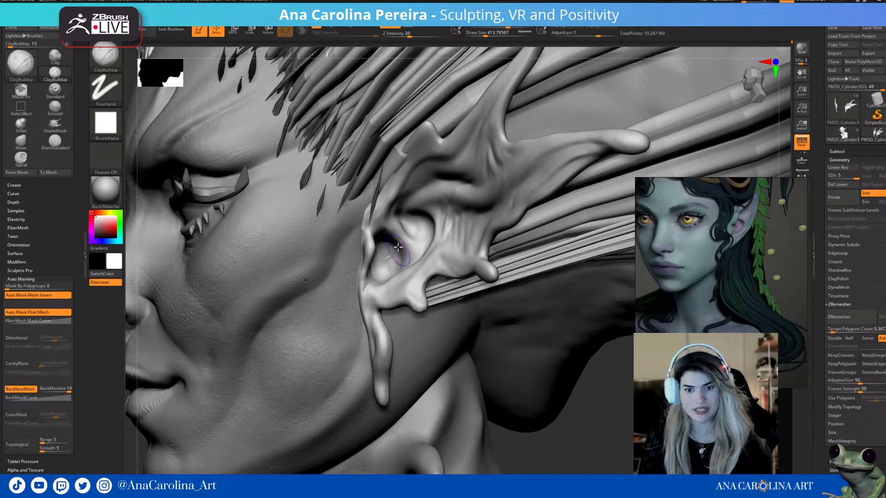
- Shift the inner edge of the ear opening with the Move brush at Draw Size about 414
{"action": "mouse_move", "coordinate": [518, 412]}
{"action": "left_mouse_down"}
{"action": "mouse_move", "coordinate": [521, 353]}
{"action": "mouse_move", "coordinate": [480, 313]}
{"action": "mouse_move", "coordinate": [508, 303]}
{"action": "mouse_move", "coordinate": [508, 293]}
{"action": "mouse_move", "coordinate": [461, 275]}
{"action": "mouse_move", "coordinate": [516, 404]}
{"action": "mouse_move", "coordinate": [534, 396]}
{"action": "mouse_move", "coordinate": [442, 281]}
{"action": "left_mouse_up"}
{"action": "key", "text": "f"}
{"action": "key", "text": "b"}
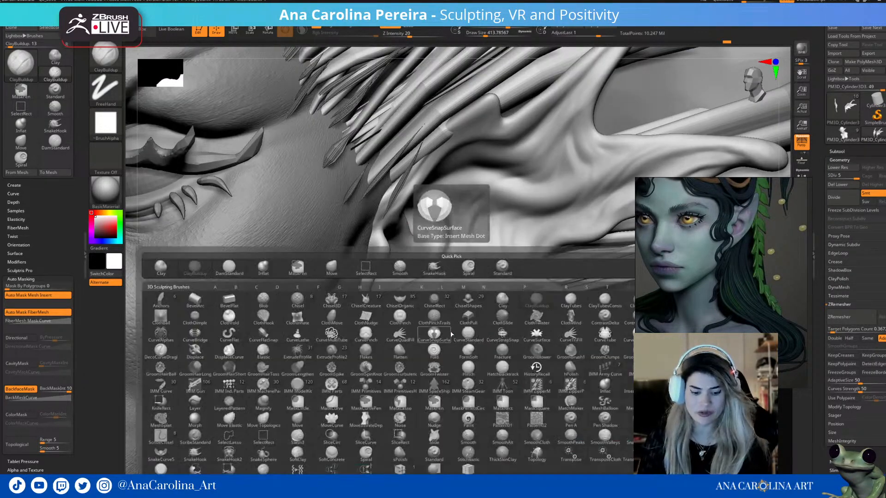
{"action": "key", "text": "m"}
{"action": "key", "text": "v"}
{"action": "key", "text": "space"}
{"action": "left_click_drag", "start_coordinate": [405, 225], "coordinate": [401, 223]}
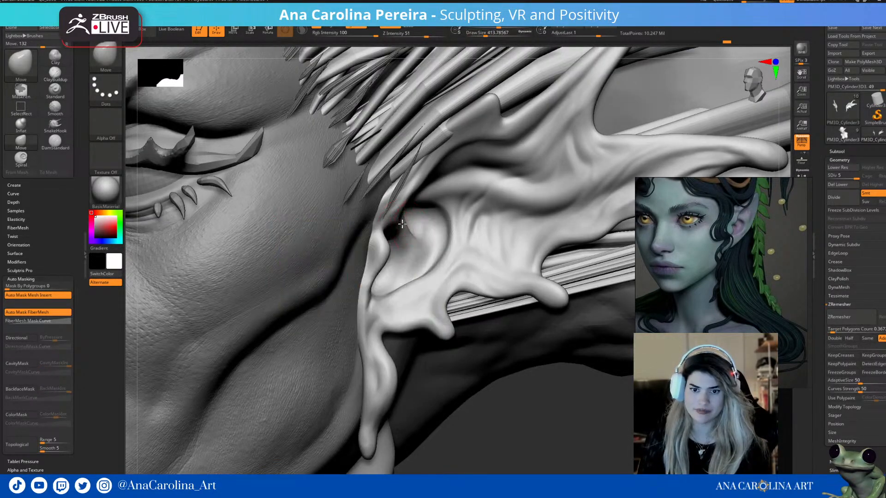
{"action": "left_click_drag", "start_coordinate": [475, 353], "coordinate": [497, 410]}
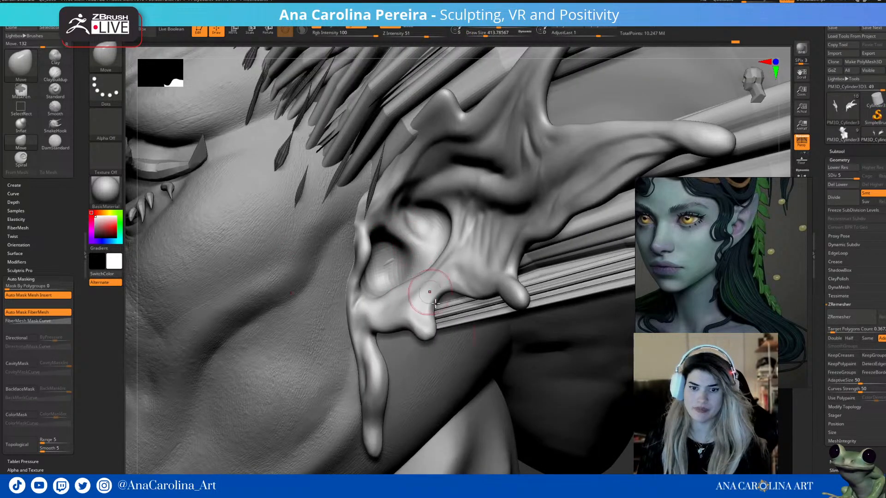
{"action": "left_click_drag", "start_coordinate": [536, 457], "coordinate": [541, 456]}
{"action": "left_click_drag", "start_coordinate": [514, 400], "coordinate": [477, 410], "text": "alt"}
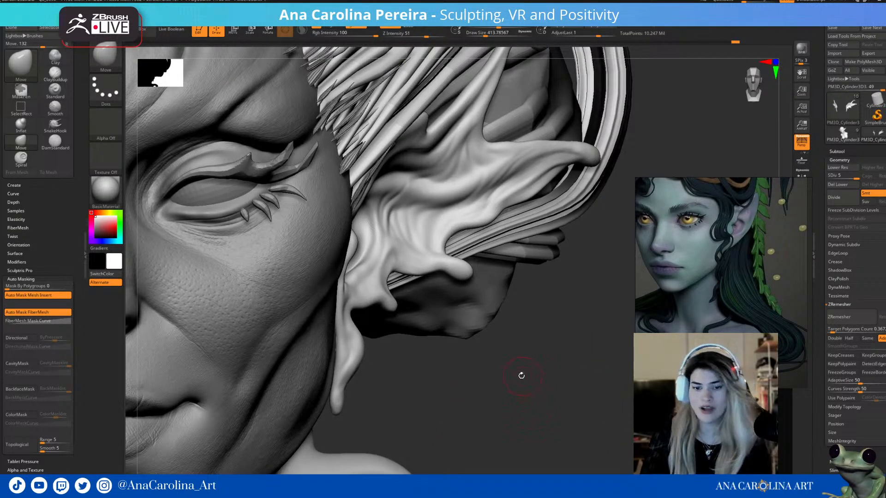
- Carve the curled upper tip of the ear with the DamStandard brush, and raise its Draw Size to about 833
{"action": "left_click_drag", "start_coordinate": [523, 375], "coordinate": [474, 325]}
{"action": "mouse_move", "coordinate": [511, 392]}
{"action": "left_mouse_down"}
{"action": "mouse_move", "coordinate": [505, 450]}
{"action": "mouse_move", "coordinate": [528, 417]}
{"action": "mouse_move", "coordinate": [516, 415]}
{"action": "mouse_move", "coordinate": [516, 350]}
{"action": "left_mouse_up"}
{"action": "key", "text": "b"}
{"action": "key", "text": "d"}
{"action": "key", "text": "s"}
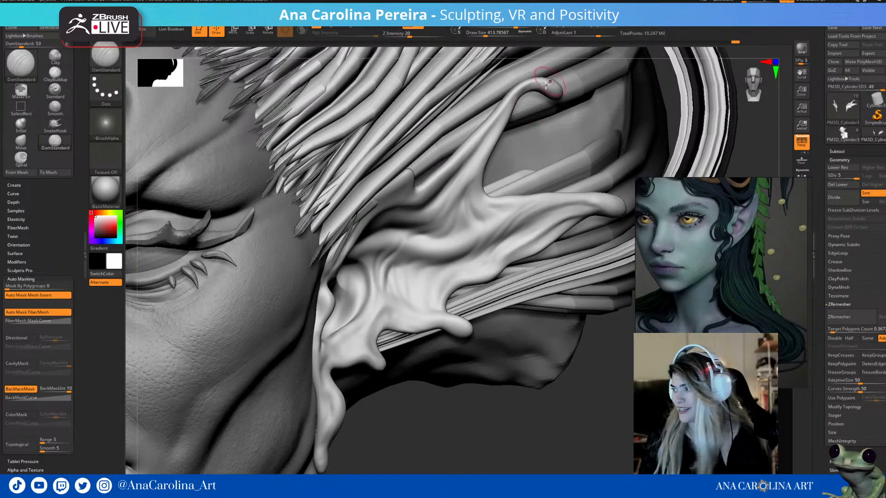
{"action": "mouse_move", "coordinate": [554, 94]}
{"action": "left_mouse_down"}
{"action": "mouse_move", "coordinate": [528, 90]}
{"action": "mouse_move", "coordinate": [538, 98]}
{"action": "left_mouse_up"}
{"action": "key", "text": "space"}
{"action": "left_click_drag", "start_coordinate": [401, 191], "coordinate": [408, 190]}
{"action": "key", "text": "space"}
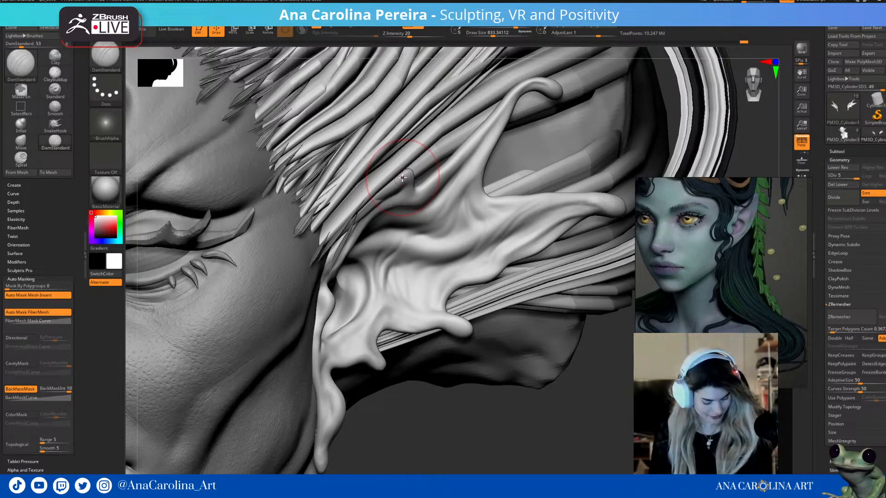
- Set the DamStandard brush to a Draw Size of about 482 for detailing the inner ear folds
{"action": "mouse_move", "coordinate": [446, 397]}
{"action": "left_mouse_down"}
{"action": "mouse_move", "coordinate": [460, 443]}
{"action": "mouse_move", "coordinate": [445, 353]}
{"action": "left_mouse_up"}
{"action": "mouse_move", "coordinate": [468, 309]}
{"action": "left_mouse_down", "text": "alt"}
{"action": "mouse_move", "coordinate": [464, 425]}
{"action": "mouse_move", "coordinate": [450, 441]}
{"action": "left_mouse_up", "text": "alt"}
{"action": "key", "text": "b"}
{"action": "key", "text": "d"}
{"action": "key", "text": "s"}
{"action": "key", "text": "space"}
{"action": "left_click_drag", "start_coordinate": [401, 261], "coordinate": [395, 260]}
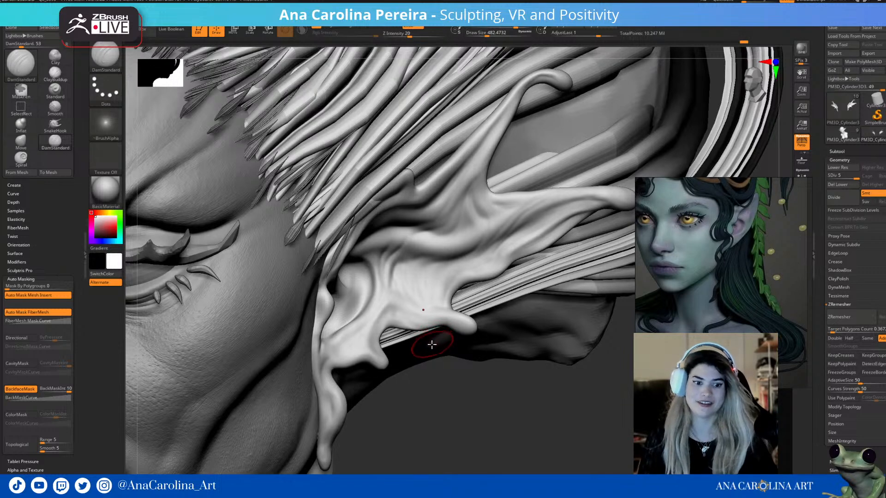
- Show the polypaint on all subtools, examine the coloured bust from the front, and hide it again
{"action": "mouse_move", "coordinate": [441, 403]}
{"action": "left_mouse_down"}
{"action": "mouse_move", "coordinate": [437, 416]}
{"action": "mouse_move", "coordinate": [413, 346]}
{"action": "mouse_move", "coordinate": [435, 356]}
{"action": "mouse_move", "coordinate": [483, 340]}
{"action": "left_mouse_up"}
{"action": "left_click", "coordinate": [837, 151]}
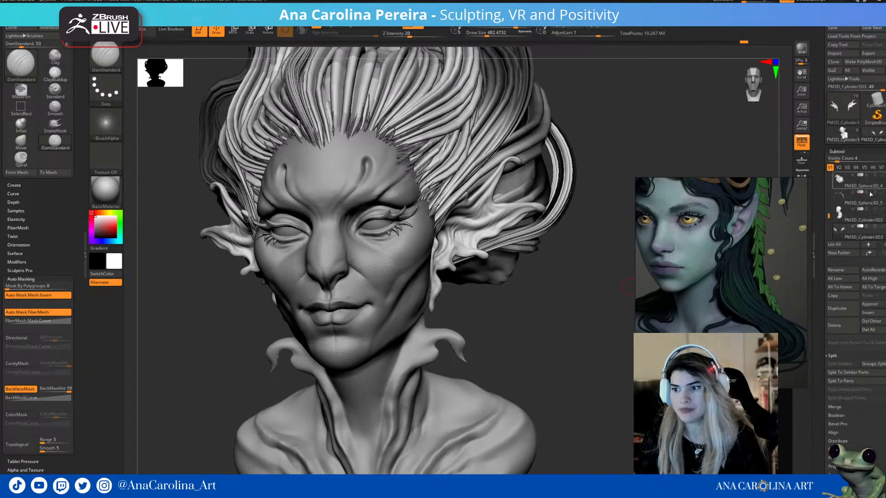
{"action": "key", "text": "shift"}
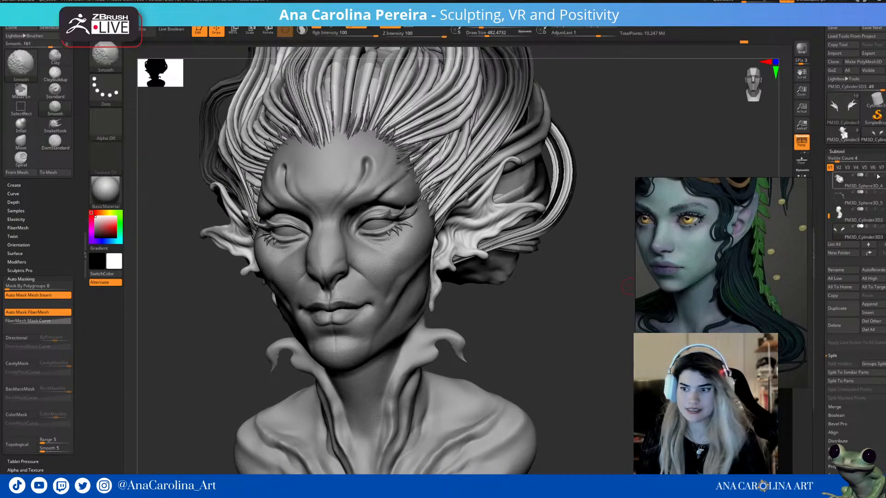
{"action": "left_click", "coordinate": [881, 177], "text": "shift"}
{"action": "left_click_drag", "start_coordinate": [592, 292], "coordinate": [628, 275]}
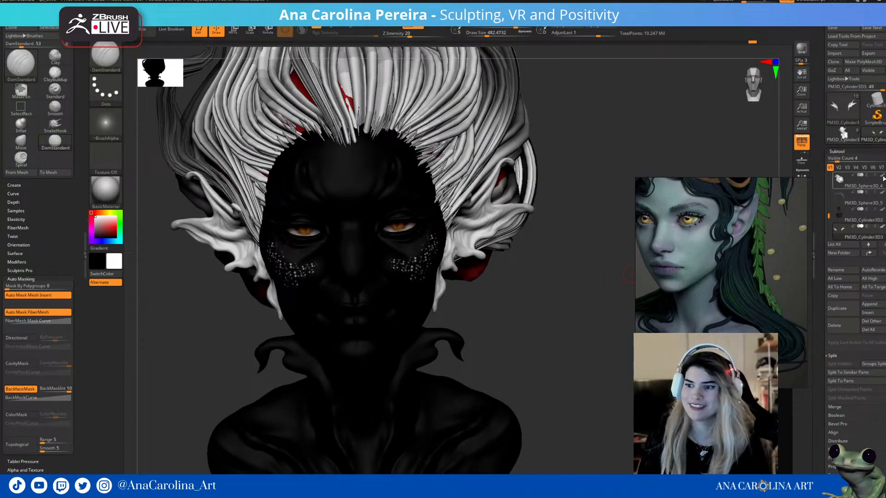
{"action": "left_click", "coordinate": [883, 178], "text": "shift"}
- Pull the upper tips of the ear fins outward with the Move brush at Draw Size about 1821
{"action": "left_click_drag", "start_coordinate": [516, 355], "coordinate": [481, 224]}
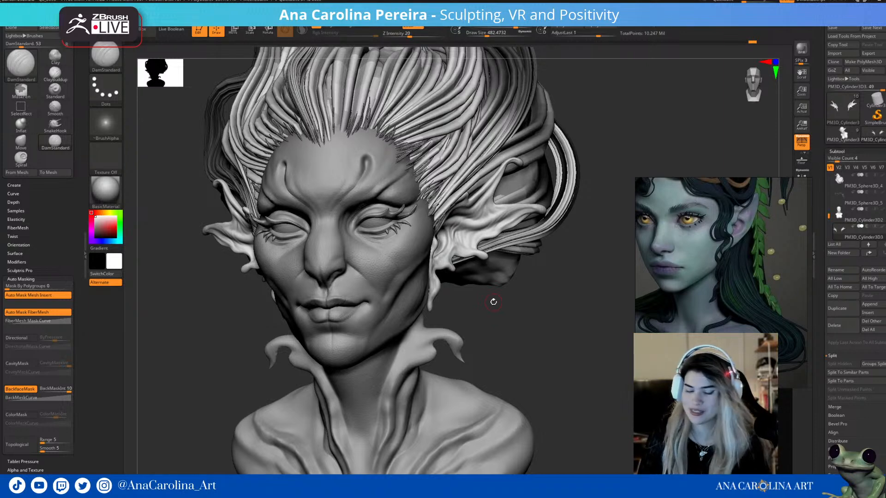
{"action": "left_click_drag", "start_coordinate": [560, 298], "coordinate": [558, 306]}
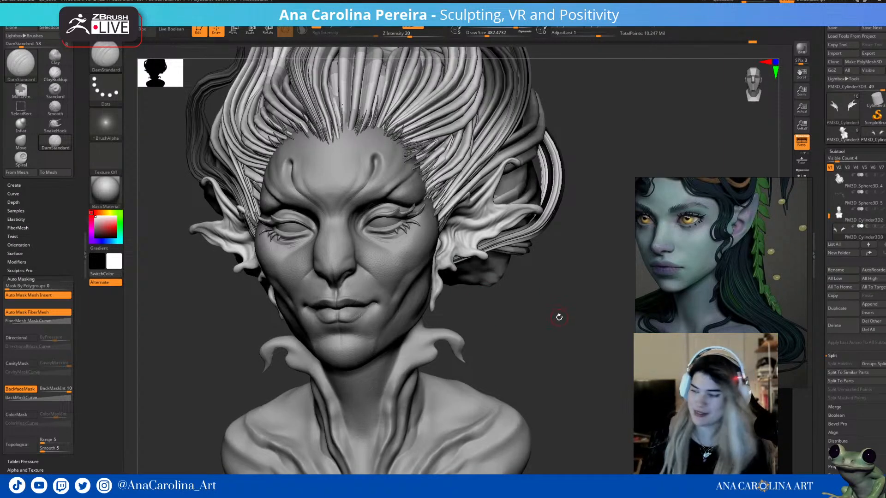
{"action": "mouse_move", "coordinate": [566, 322]}
{"action": "left_mouse_down"}
{"action": "mouse_move", "coordinate": [574, 328]}
{"action": "mouse_move", "coordinate": [556, 330]}
{"action": "mouse_move", "coordinate": [541, 313]}
{"action": "mouse_move", "coordinate": [572, 322]}
{"action": "left_mouse_up"}
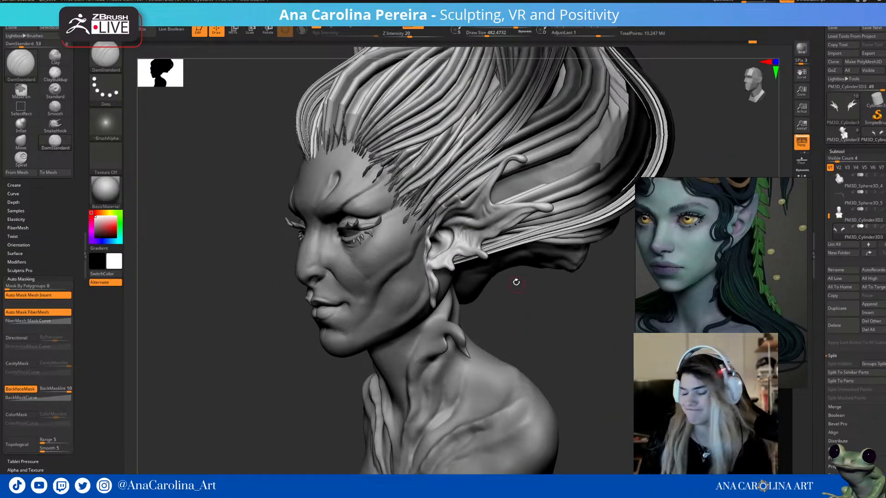
{"action": "key", "text": "b"}
{"action": "key", "text": "m"}
{"action": "key", "text": "v"}
{"action": "key", "text": "space"}
{"action": "left_click_drag", "start_coordinate": [517, 245], "coordinate": [534, 268]}
{"action": "key", "text": "space"}
{"action": "mouse_move", "coordinate": [572, 319]}
{"action": "left_mouse_down"}
{"action": "mouse_move", "coordinate": [538, 319]}
{"action": "mouse_move", "coordinate": [484, 296]}
{"action": "left_mouse_up"}
{"action": "mouse_move", "coordinate": [418, 297]}
{"action": "left_mouse_down"}
{"action": "mouse_move", "coordinate": [402, 303]}
{"action": "mouse_move", "coordinate": [579, 316]}
{"action": "mouse_move", "coordinate": [526, 341]}
{"action": "mouse_move", "coordinate": [538, 294]}
{"action": "mouse_move", "coordinate": [546, 326]}
{"action": "left_mouse_up"}
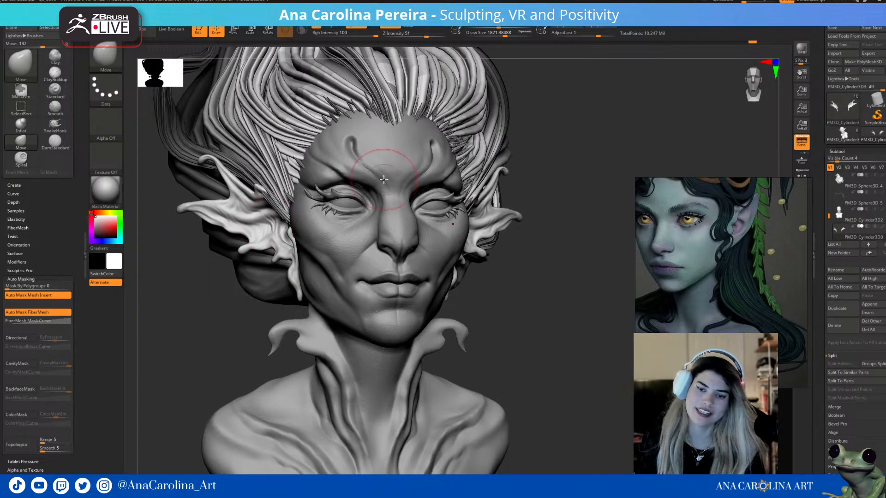
{"action": "left_click_drag", "start_coordinate": [576, 152], "coordinate": [583, 150], "text": "alt"}
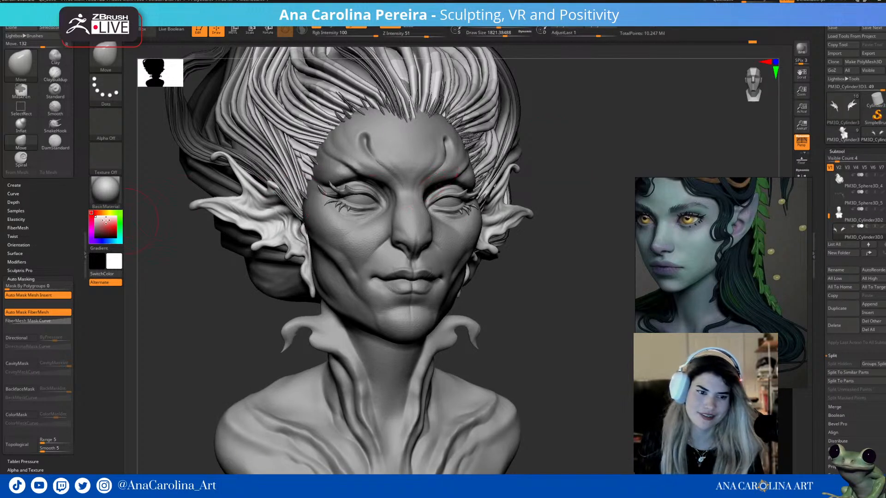
- Paint the ear fins soft pink with the Paint brush at Draw Size about 4175
{"action": "left_click", "coordinate": [101, 223]}
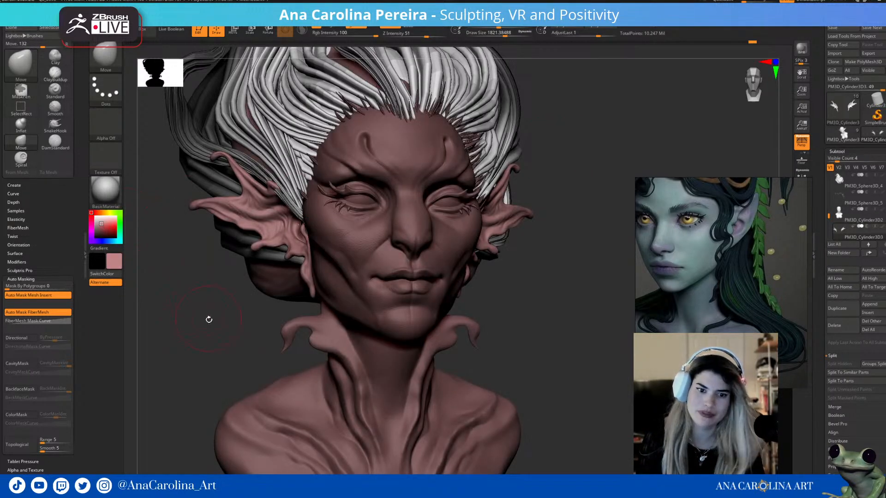
{"action": "left_click_drag", "start_coordinate": [208, 316], "coordinate": [220, 309]}
{"action": "key", "text": "b"}
{"action": "key", "text": "p"}
{"action": "key", "text": "a"}
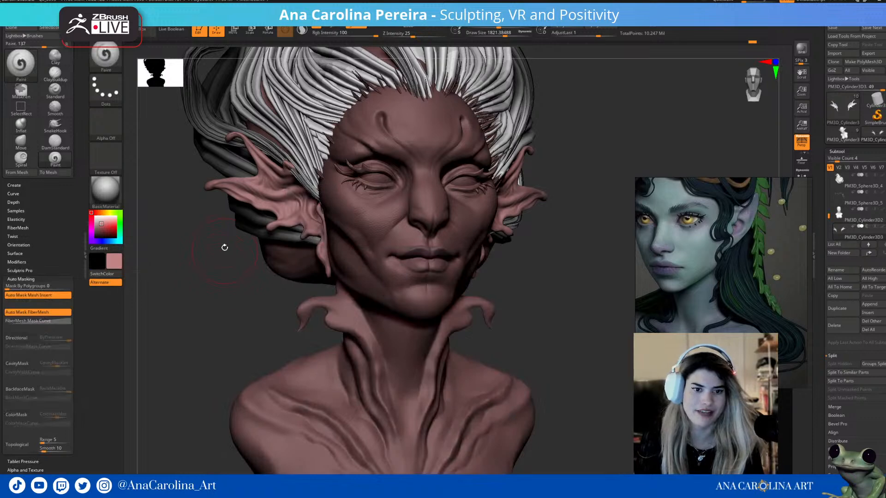
{"action": "key", "text": "space"}
{"action": "left_click_drag", "start_coordinate": [236, 244], "coordinate": [248, 244]}
{"action": "mouse_move", "coordinate": [270, 197]}
{"action": "left_mouse_down"}
{"action": "mouse_move", "coordinate": [287, 189]}
{"action": "mouse_move", "coordinate": [339, 224]}
{"action": "mouse_move", "coordinate": [219, 192]}
{"action": "left_mouse_up"}
- Paint a more saturated reddish-orange tone over the ear fins at Draw Size about 4175
{"action": "left_click", "coordinate": [105, 229]}
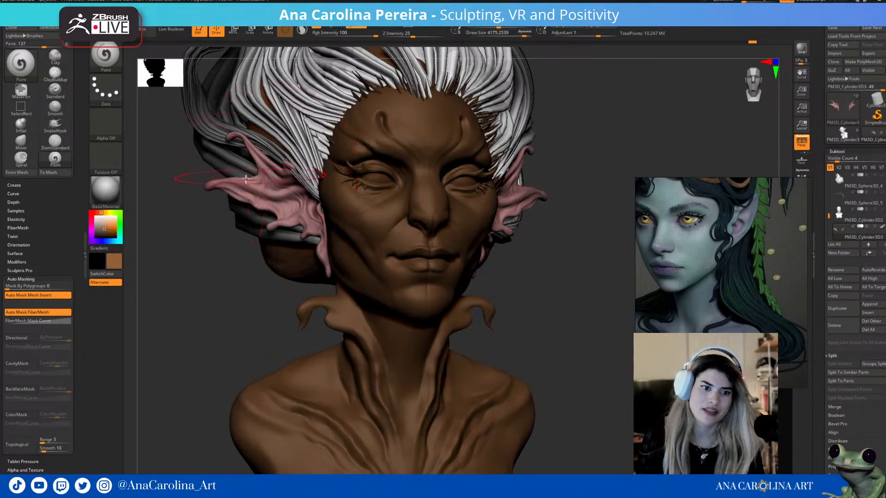
{"action": "left_click", "coordinate": [117, 232]}
{"action": "mouse_move", "coordinate": [208, 150]}
{"action": "left_mouse_down"}
{"action": "mouse_move", "coordinate": [222, 221]}
{"action": "mouse_move", "coordinate": [321, 276]}
{"action": "mouse_move", "coordinate": [310, 222]}
{"action": "left_mouse_up"}
- Reduce the Paint brush's Draw Size to about 2966 and tint the ear fins with purple
{"action": "key", "text": "s"}
{"action": "left_click_drag", "start_coordinate": [234, 238], "coordinate": [224, 236]}
{"action": "left_click", "coordinate": [91, 236]}
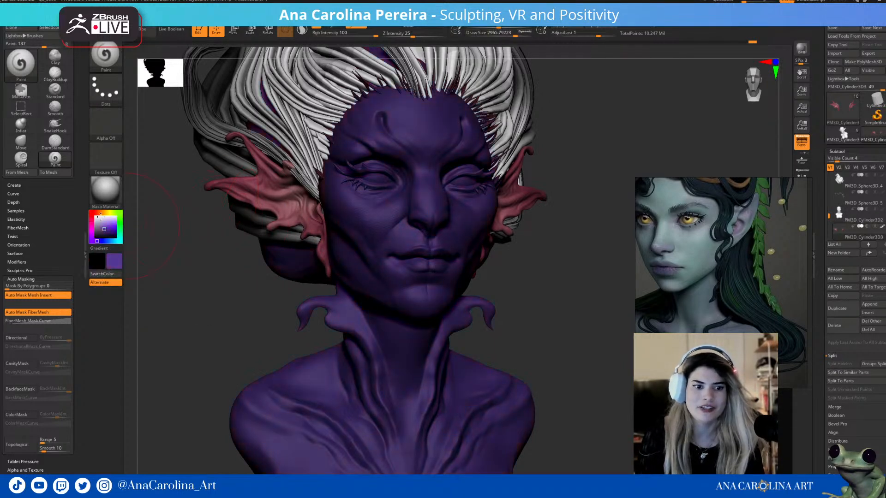
- Paint the inner part of the ear in a peach skin tone at Draw Size about 2581
{"action": "left_click", "coordinate": [99, 213]}
{"action": "left_click_drag", "start_coordinate": [107, 230], "coordinate": [105, 223]}
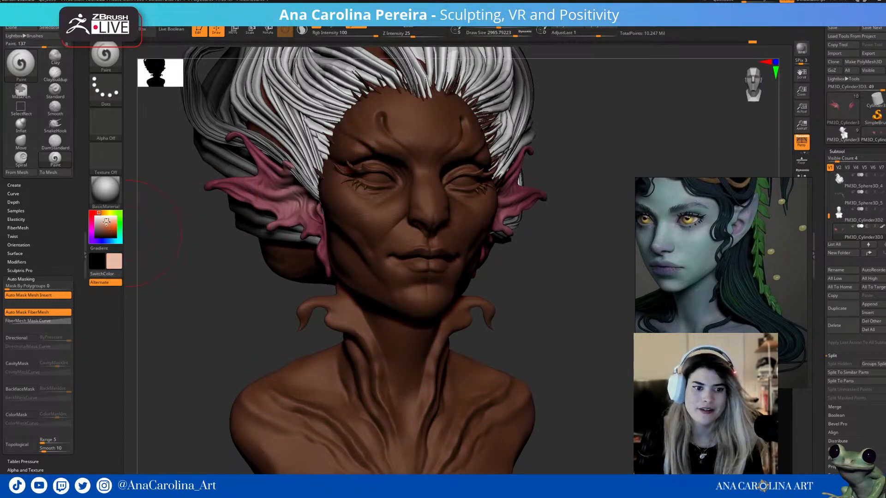
{"action": "left_click", "coordinate": [105, 224]}
{"action": "key", "text": "space"}
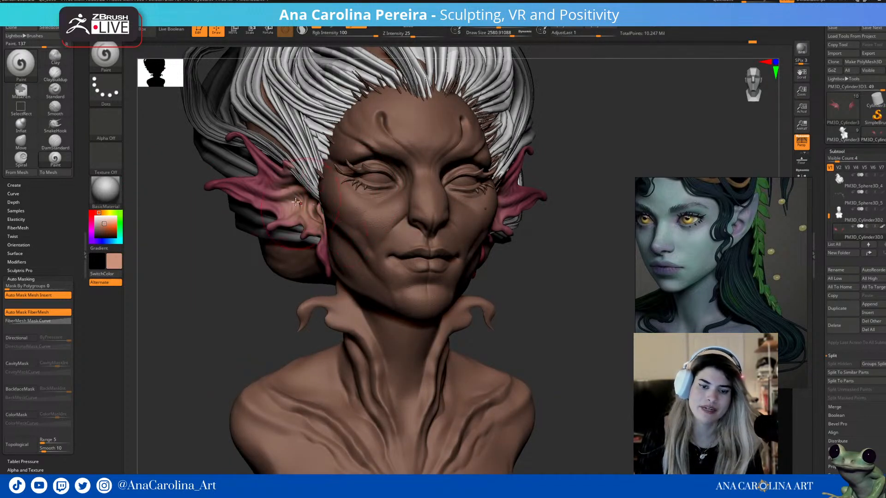
- Blend light green over the inner areas of the ear fins at Draw Size about 1280, and set the active colour back to white
{"action": "left_click", "coordinate": [119, 228]}
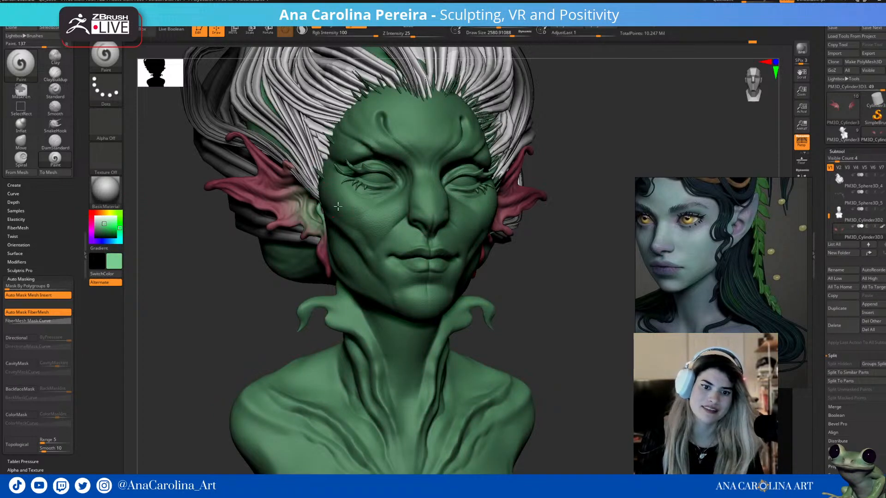
{"action": "key", "text": "s"}
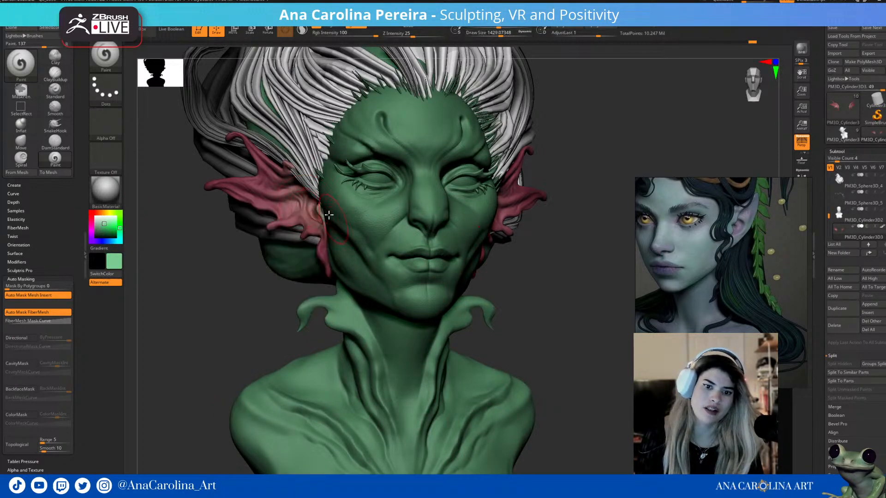
{"action": "mouse_move", "coordinate": [306, 216]}
{"action": "left_mouse_down"}
{"action": "mouse_move", "coordinate": [309, 225]}
{"action": "mouse_move", "coordinate": [311, 191]}
{"action": "mouse_move", "coordinate": [243, 179]}
{"action": "left_mouse_up"}
{"action": "left_click_drag", "start_coordinate": [268, 300], "coordinate": [280, 308], "text": "shift"}
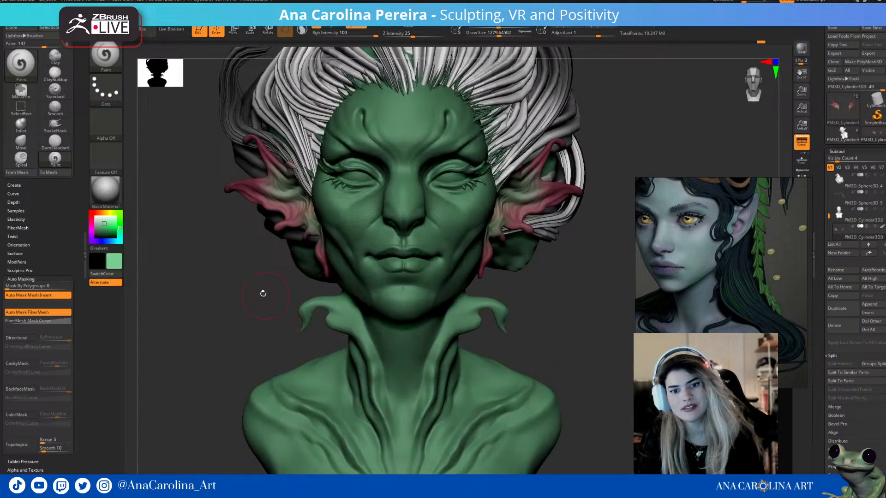
{"action": "left_click_drag", "start_coordinate": [104, 222], "coordinate": [94, 215]}
{"action": "left_click_drag", "start_coordinate": [251, 227], "coordinate": [220, 230]}
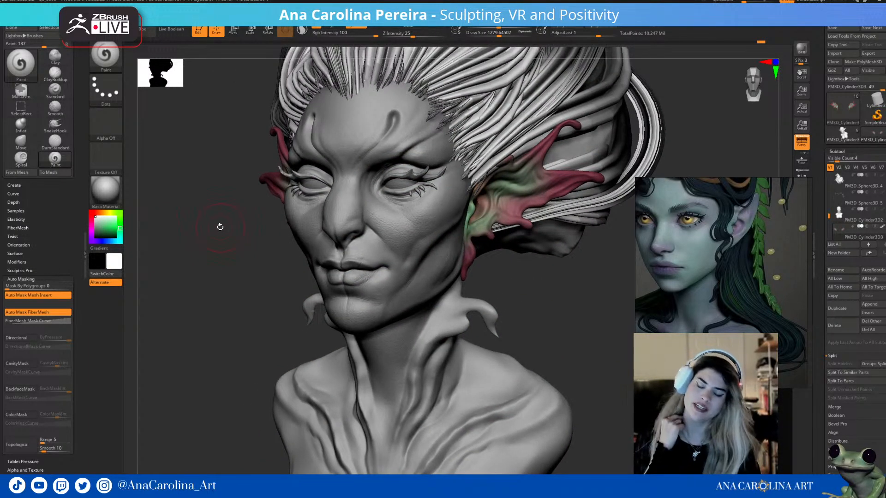
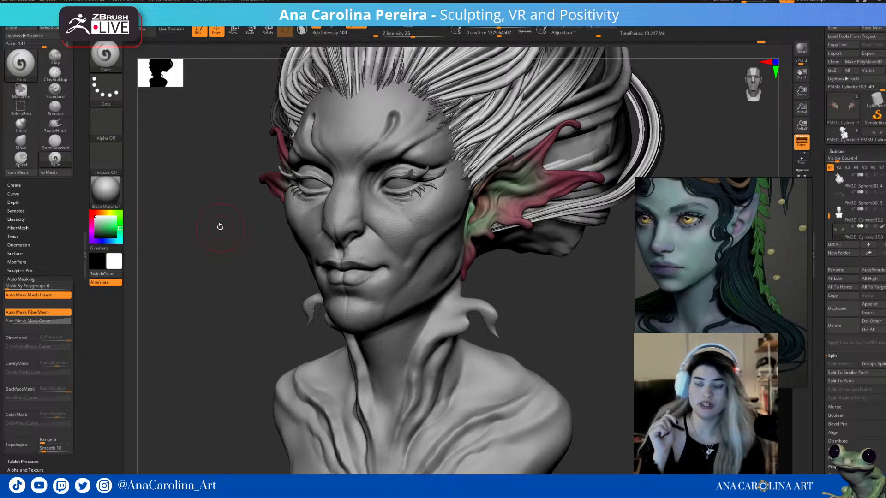
- Examine the painted ear fins against the face and hair from front and three-quarter views
{"action": "mouse_move", "coordinate": [568, 189]}
{"action": "left_mouse_down"}
{"action": "mouse_move", "coordinate": [563, 286]}
{"action": "mouse_move", "coordinate": [575, 273]}
{"action": "left_mouse_up"}
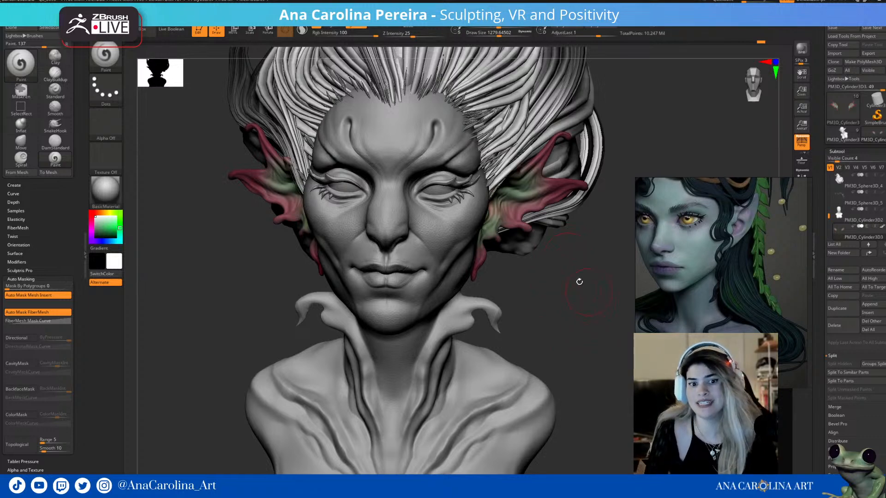
{"action": "left_click_drag", "start_coordinate": [561, 303], "coordinate": [551, 299]}
{"action": "left_click_drag", "start_coordinate": [547, 332], "coordinate": [559, 343], "text": "alt"}
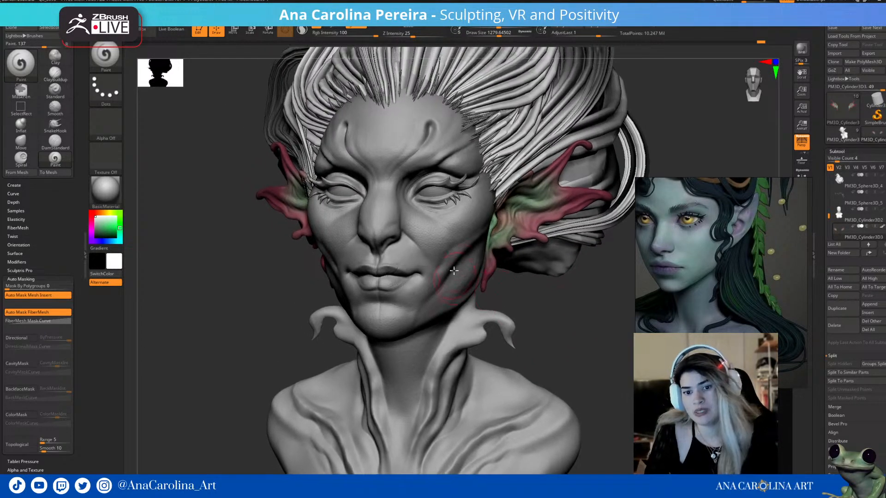
{"action": "left_click", "coordinate": [465, 259], "text": "alt"}
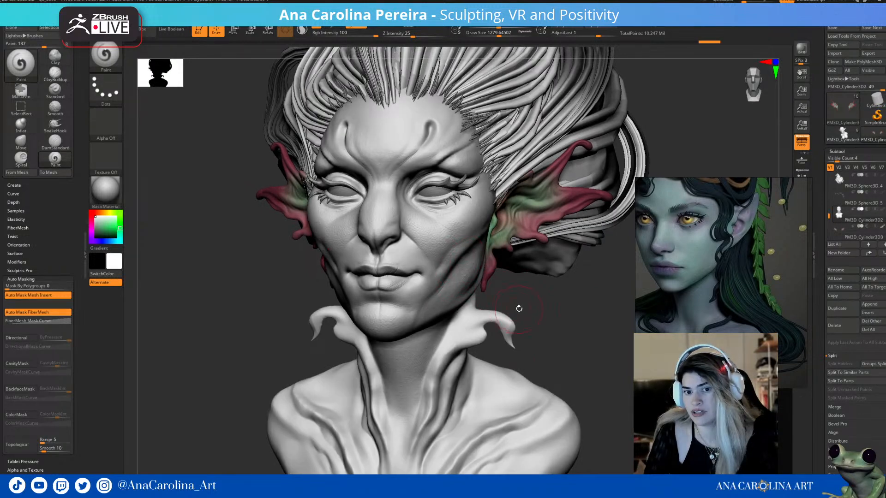
{"action": "left_click", "coordinate": [530, 227], "text": "alt"}
{"action": "left_click_drag", "start_coordinate": [540, 297], "coordinate": [514, 362]}
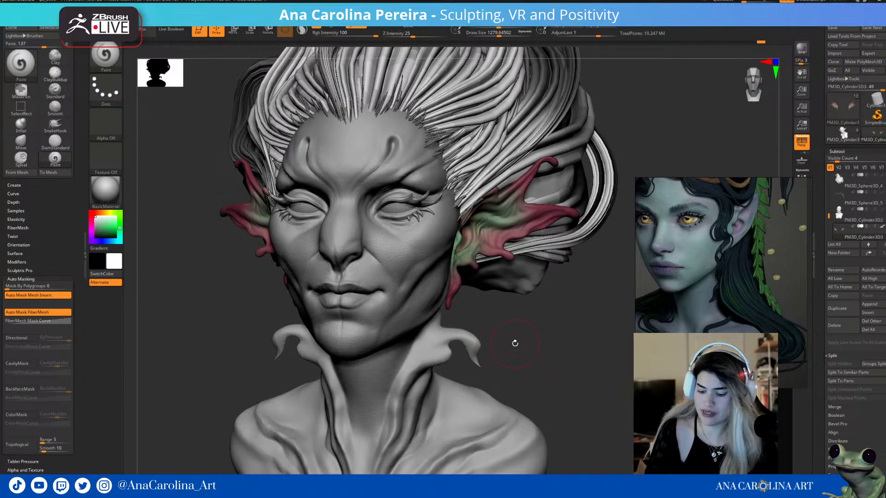
{"action": "mouse_move", "coordinate": [557, 338]}
{"action": "left_mouse_down"}
{"action": "mouse_move", "coordinate": [567, 330]}
{"action": "mouse_move", "coordinate": [551, 340]}
{"action": "mouse_move", "coordinate": [559, 346]}
{"action": "left_mouse_up"}
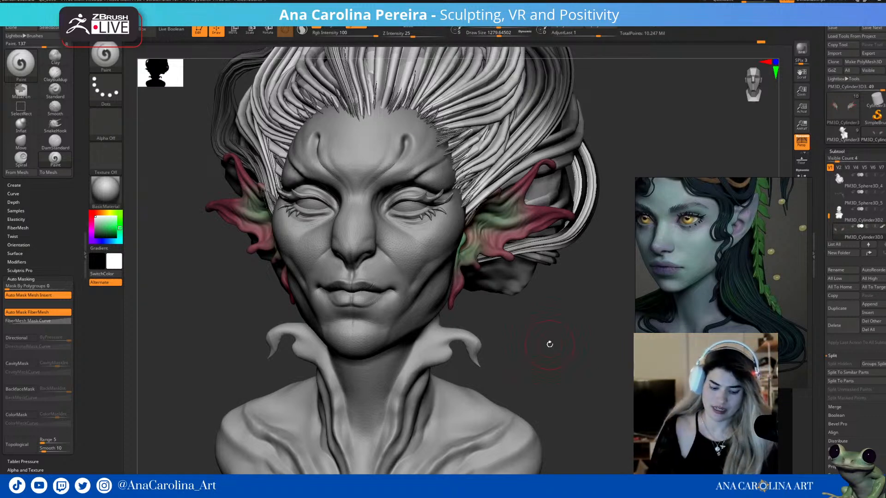
{"action": "left_click_drag", "start_coordinate": [537, 351], "coordinate": [532, 348]}
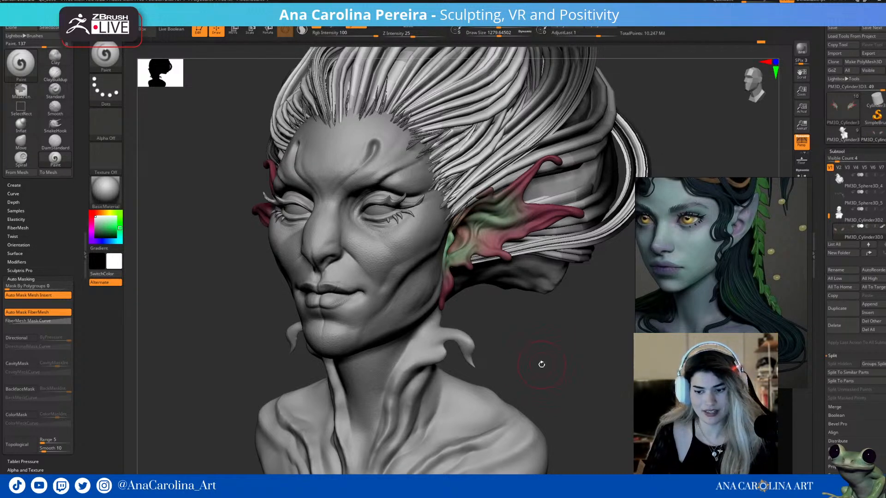
{"action": "mouse_move", "coordinate": [543, 363]}
{"action": "left_mouse_down", "text": "shift"}
{"action": "mouse_move", "coordinate": [563, 356]}
{"action": "mouse_move", "coordinate": [545, 363]}
{"action": "left_mouse_up", "text": "shift"}
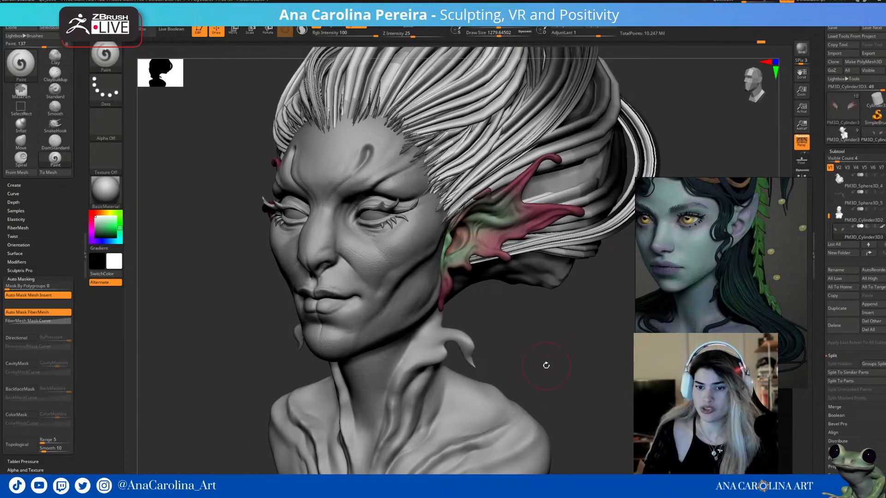
{"action": "mouse_move", "coordinate": [546, 365]}
{"action": "left_mouse_down"}
{"action": "mouse_move", "coordinate": [554, 356]}
{"action": "mouse_move", "coordinate": [541, 368]}
{"action": "left_mouse_up"}
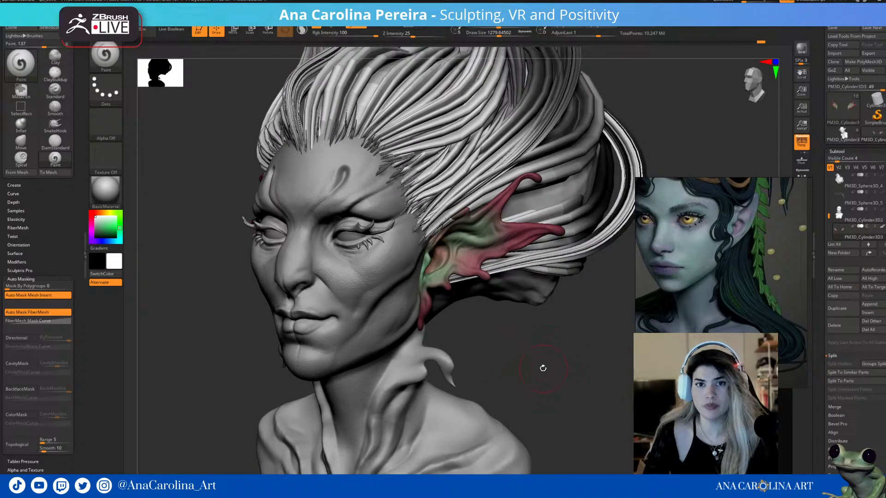
{"action": "left_click_drag", "start_coordinate": [546, 365], "coordinate": [558, 368]}
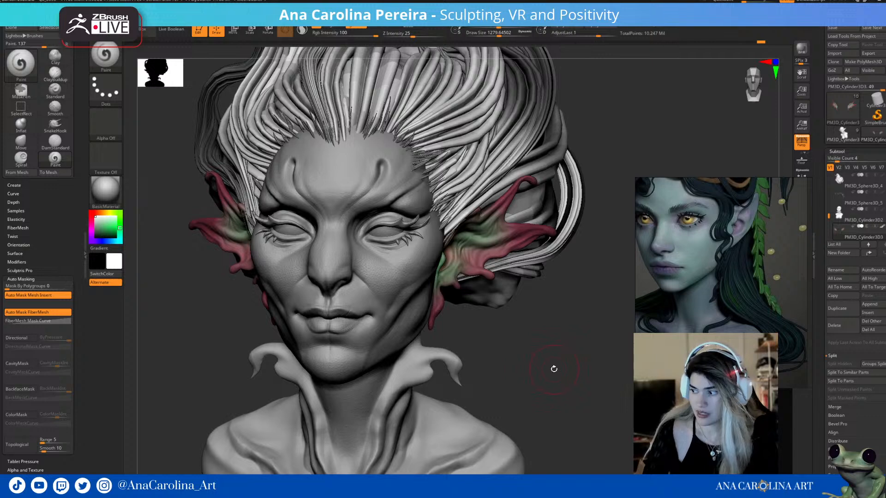
{"action": "left_click_drag", "start_coordinate": [549, 364], "coordinate": [548, 361]}
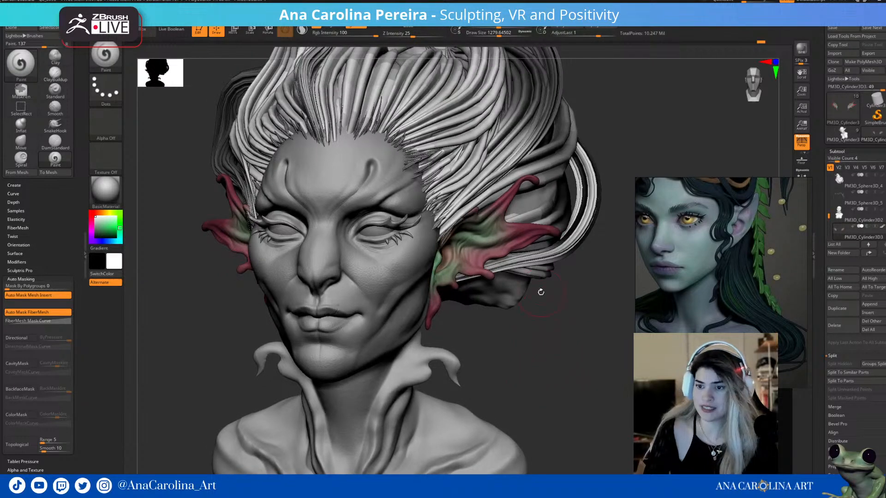
{"action": "mouse_move", "coordinate": [485, 351]}
{"action": "left_mouse_down"}
{"action": "mouse_move", "coordinate": [507, 374]}
{"action": "mouse_move", "coordinate": [510, 361]}
{"action": "left_mouse_up"}
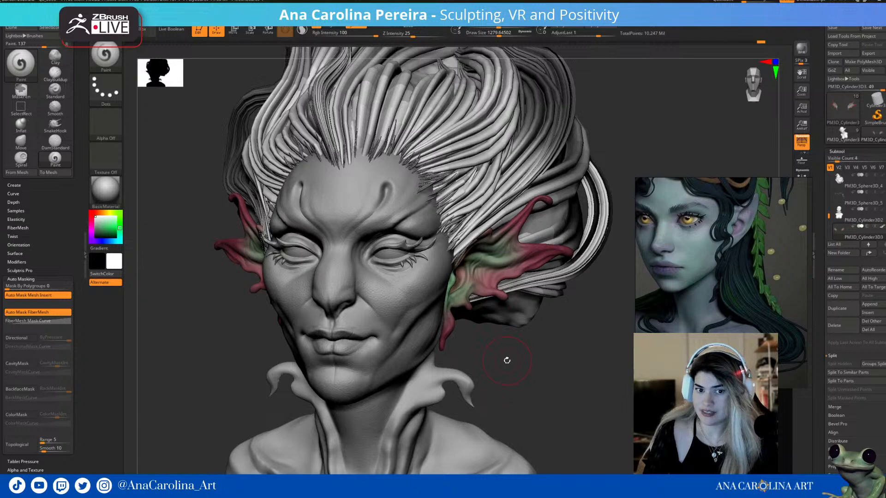
{"action": "mouse_move", "coordinate": [510, 361]}
{"action": "left_mouse_down"}
{"action": "mouse_move", "coordinate": [520, 364]}
{"action": "mouse_move", "coordinate": [511, 356]}
{"action": "left_mouse_up"}
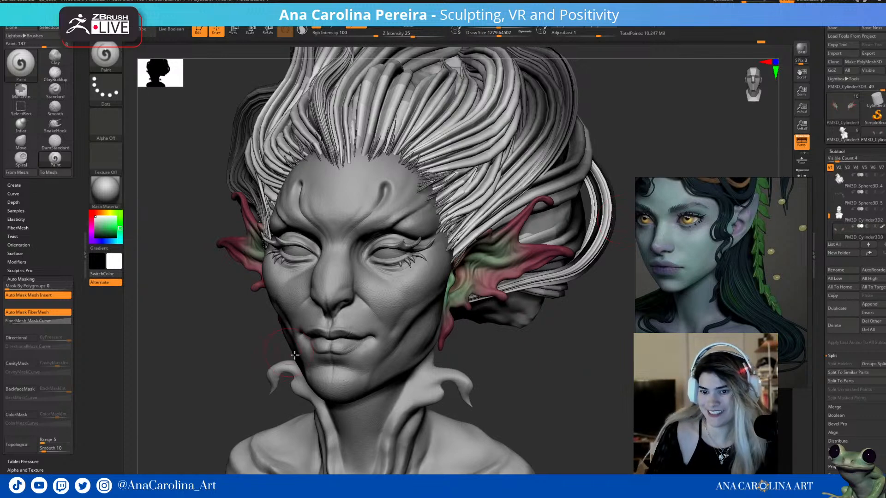
{"action": "mouse_move", "coordinate": [468, 366]}
{"action": "left_mouse_down"}
{"action": "mouse_move", "coordinate": [509, 357]}
{"action": "mouse_move", "coordinate": [436, 272]}
{"action": "left_mouse_up"}
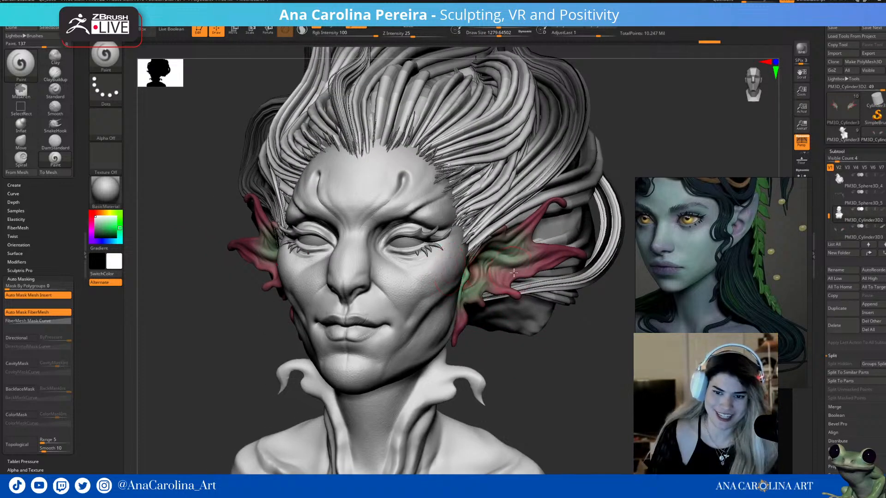
- Fill the bust mesh with the dusky red sampled from the ear fins (R 161, G 83, B 98)
{"action": "key", "text": "c"}
{"action": "key", "text": "s"}
{"action": "left_click_drag", "start_coordinate": [510, 279], "coordinate": [535, 279]}
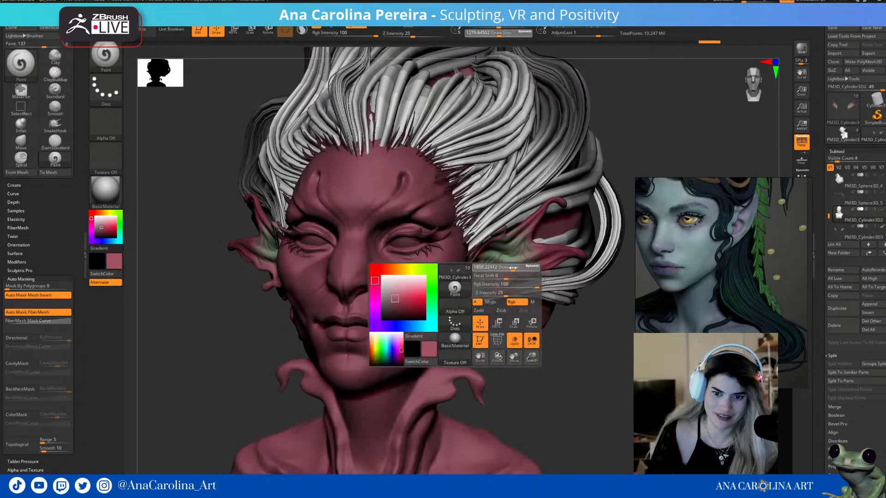
{"action": "mouse_move", "coordinate": [433, 291]}
{"action": "left_mouse_down"}
{"action": "mouse_move", "coordinate": [362, 263]}
{"action": "mouse_move", "coordinate": [392, 198]}
{"action": "mouse_move", "coordinate": [380, 197]}
{"action": "mouse_move", "coordinate": [359, 409]}
{"action": "left_mouse_up"}
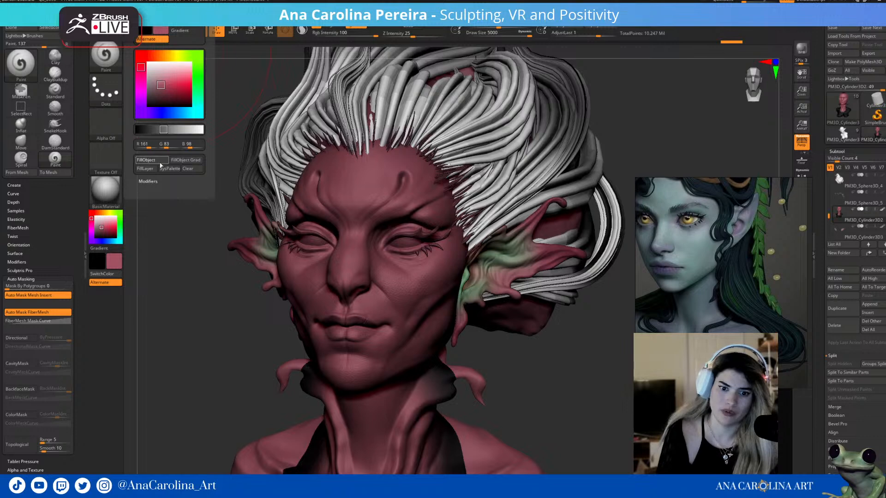
{"action": "left_click_drag", "start_coordinate": [509, 338], "coordinate": [177, 229]}
- Paint a peach skin tone over the cheeks, nose, mouth and chin at Draw Sizes of about 2864 and 2035
{"action": "key", "text": "space"}
{"action": "left_click_drag", "start_coordinate": [465, 262], "coordinate": [452, 264]}
{"action": "left_click", "coordinate": [110, 224]}
{"action": "left_click_drag", "start_coordinate": [109, 223], "coordinate": [108, 222]}
{"action": "mouse_move", "coordinate": [314, 263]}
{"action": "left_mouse_down"}
{"action": "mouse_move", "coordinate": [438, 258]}
{"action": "mouse_move", "coordinate": [454, 222]}
{"action": "mouse_move", "coordinate": [378, 298]}
{"action": "mouse_move", "coordinate": [350, 230]}
{"action": "mouse_move", "coordinate": [436, 161]}
{"action": "mouse_move", "coordinate": [332, 203]}
{"action": "mouse_move", "coordinate": [415, 148]}
{"action": "mouse_move", "coordinate": [362, 170]}
{"action": "left_mouse_up"}
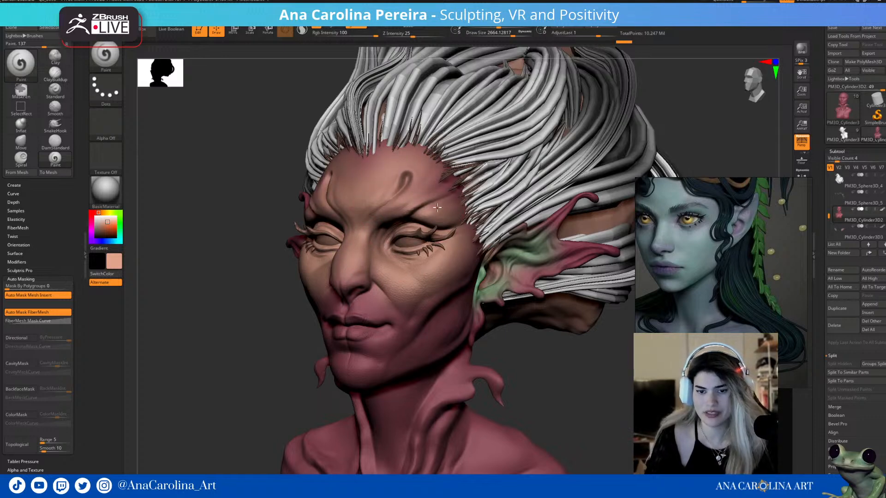
{"action": "key", "text": "space"}
{"action": "mouse_move", "coordinate": [406, 275]}
{"action": "left_mouse_down"}
{"action": "mouse_move", "coordinate": [369, 304]}
{"action": "mouse_move", "coordinate": [341, 351]}
{"action": "mouse_move", "coordinate": [402, 327]}
{"action": "left_mouse_up"}
{"action": "left_click_drag", "start_coordinate": [533, 398], "coordinate": [547, 387]}
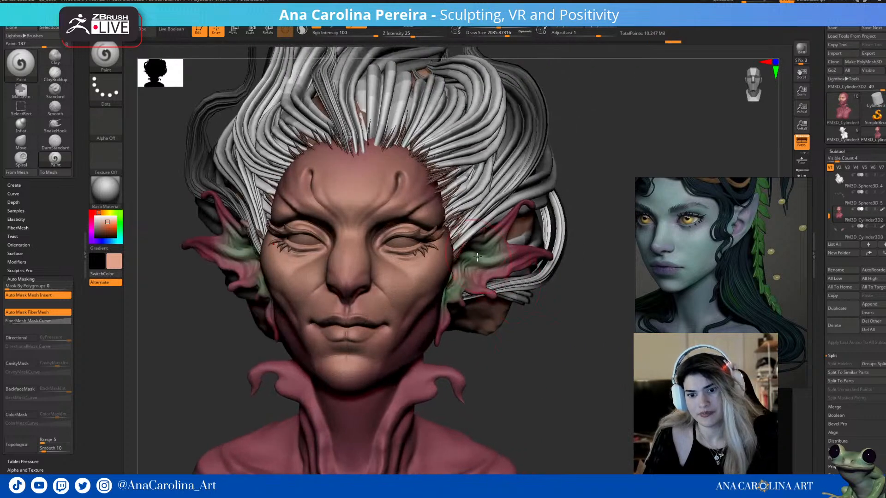
- Blend the muted green sampled from the ears over the eyes, cheeks, nose bridge and forehead, enlarging the brush to Draw Size about 2966
{"action": "key", "text": "c"}
{"action": "key", "text": "space"}
{"action": "mouse_move", "coordinate": [404, 263]}
{"action": "left_mouse_down"}
{"action": "mouse_move", "coordinate": [397, 265]}
{"action": "mouse_move", "coordinate": [424, 265]}
{"action": "mouse_move", "coordinate": [419, 279]}
{"action": "mouse_move", "coordinate": [403, 282]}
{"action": "left_mouse_up"}
{"action": "key", "text": "space"}
{"action": "mouse_move", "coordinate": [347, 260]}
{"action": "left_mouse_down"}
{"action": "mouse_move", "coordinate": [343, 249]}
{"action": "mouse_move", "coordinate": [352, 271]}
{"action": "mouse_move", "coordinate": [384, 280]}
{"action": "mouse_move", "coordinate": [379, 336]}
{"action": "mouse_move", "coordinate": [386, 351]}
{"action": "left_mouse_up"}
{"action": "mouse_move", "coordinate": [376, 187]}
{"action": "left_mouse_down"}
{"action": "mouse_move", "coordinate": [393, 204]}
{"action": "mouse_move", "coordinate": [368, 217]}
{"action": "mouse_move", "coordinate": [432, 199]}
{"action": "mouse_move", "coordinate": [400, 211]}
{"action": "left_mouse_up"}
{"action": "key", "text": "bracketright"}
{"action": "key", "text": "bracketright"}
{"action": "left_click_drag", "start_coordinate": [508, 372], "coordinate": [466, 365]}
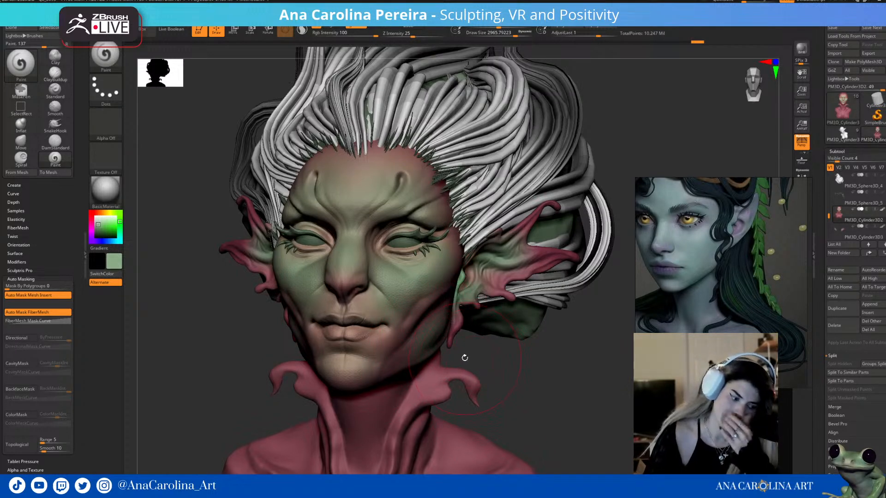
- Darken the eye sockets and eyelids with black at Draw Size about 1338
{"action": "left_click", "coordinate": [92, 235]}
{"action": "left_click_drag", "start_coordinate": [92, 235], "coordinate": [94, 235]}
{"action": "key", "text": "space"}
{"action": "left_click_drag", "start_coordinate": [436, 268], "coordinate": [423, 269]}
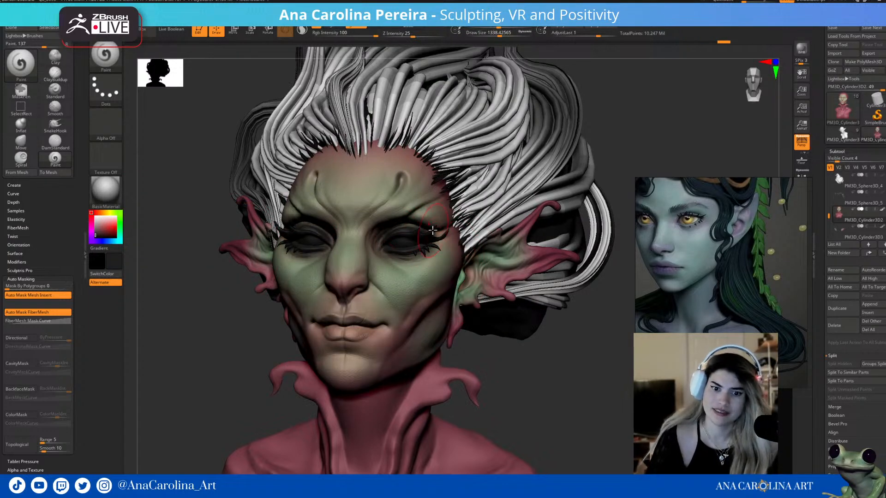
- Select the eyeballs subtool and colour the eyes a bright crimson red
{"action": "left_click", "coordinate": [406, 249], "text": "alt"}
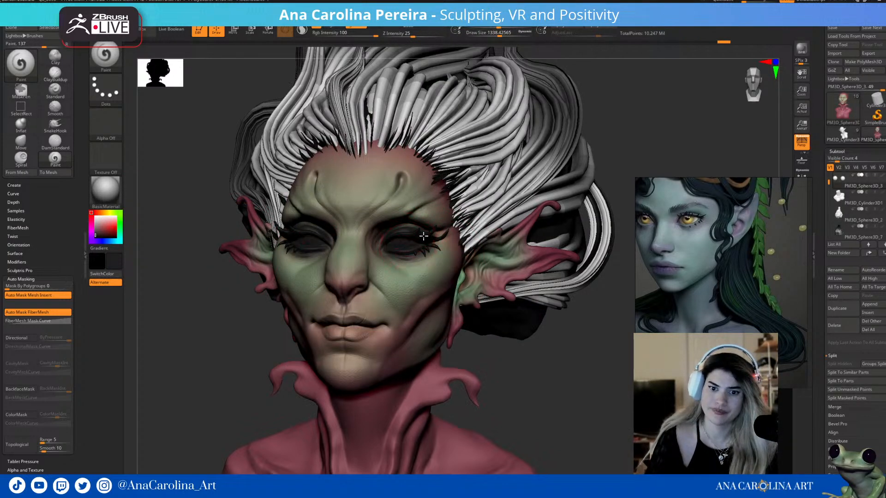
{"action": "left_click_drag", "start_coordinate": [569, 391], "coordinate": [553, 379]}
{"action": "left_click_drag", "start_coordinate": [109, 239], "coordinate": [92, 239]}
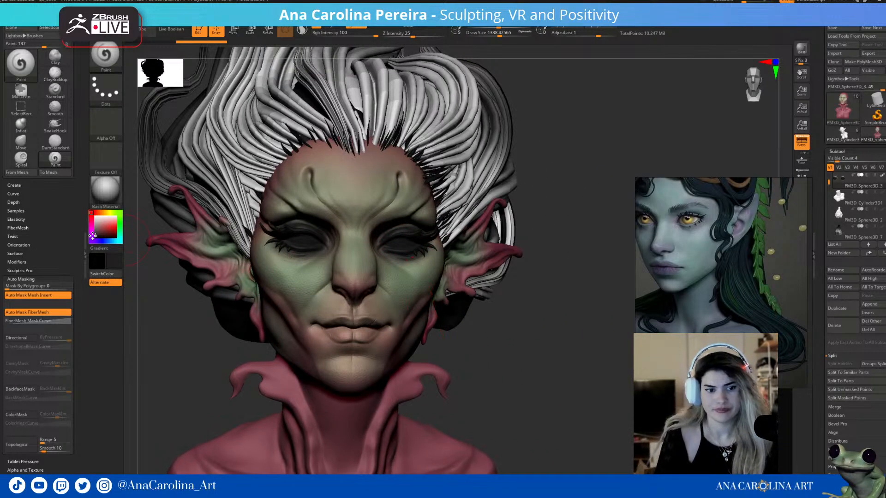
{"action": "left_click", "coordinate": [116, 227]}
{"action": "left_click", "coordinate": [92, 237]}
{"action": "left_click", "coordinate": [96, 237]}
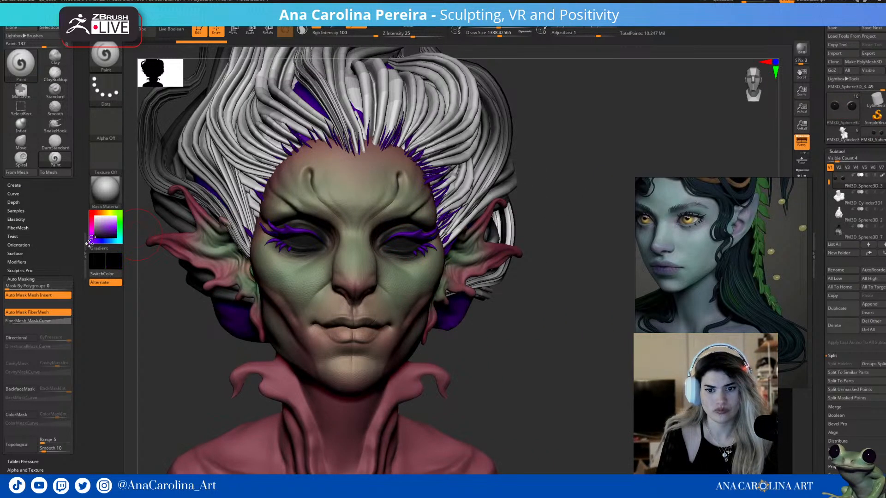
{"action": "left_click_drag", "start_coordinate": [316, 239], "coordinate": [286, 240]}
{"action": "left_click", "coordinate": [91, 221]}
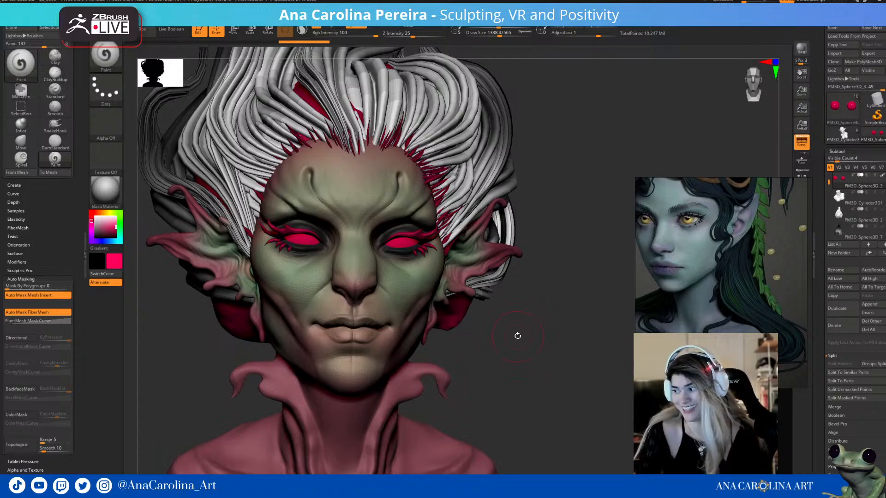
{"action": "mouse_move", "coordinate": [539, 362]}
{"action": "left_mouse_down"}
{"action": "mouse_move", "coordinate": [538, 383]}
{"action": "mouse_move", "coordinate": [486, 354]}
{"action": "left_mouse_up"}
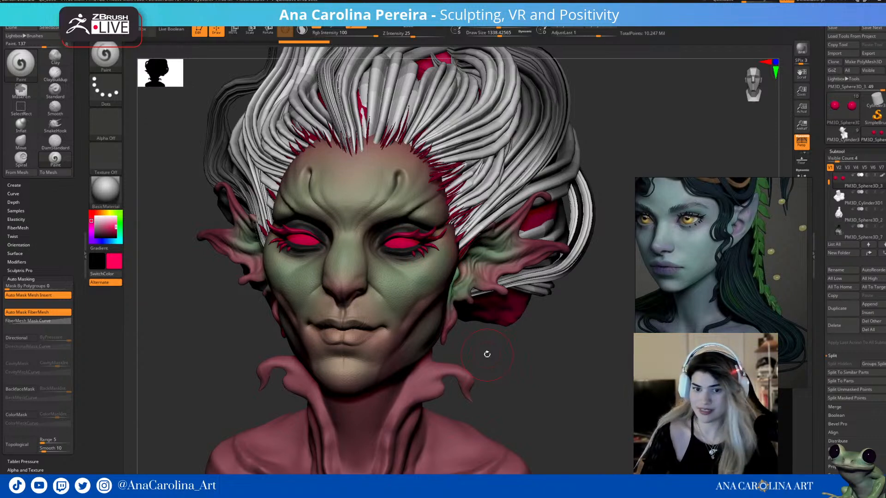
{"action": "left_click_drag", "start_coordinate": [583, 370], "coordinate": [540, 294]}
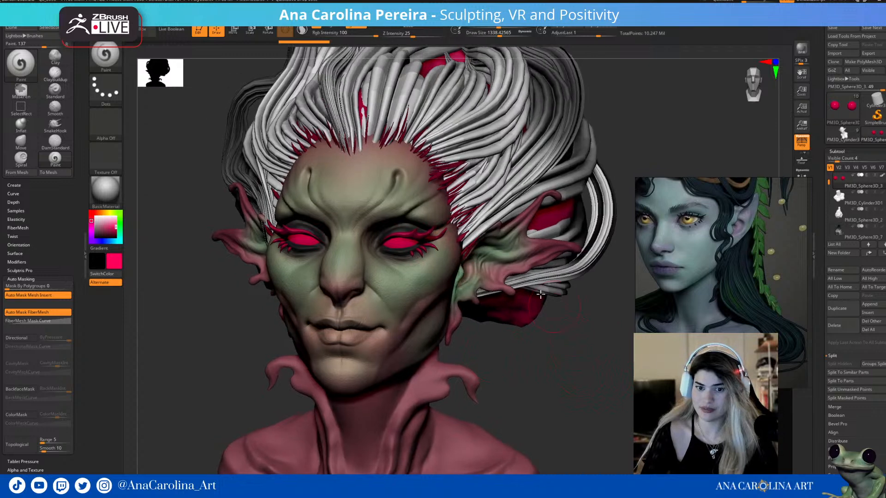
- Select the bust mesh again and set the Paint brush to a dark plum colour with a smaller Draw Size
{"action": "left_click", "coordinate": [567, 250], "text": "alt"}
{"action": "mouse_move", "coordinate": [573, 360]}
{"action": "left_mouse_down"}
{"action": "mouse_move", "coordinate": [561, 370]}
{"action": "mouse_move", "coordinate": [546, 325]}
{"action": "left_mouse_up"}
{"action": "left_click", "coordinate": [429, 280], "text": "alt"}
{"action": "left_click_drag", "start_coordinate": [103, 224], "coordinate": [98, 234]}
{"action": "key", "text": "space"}
{"action": "left_click_drag", "start_coordinate": [457, 288], "coordinate": [447, 288]}
{"action": "left_click_drag", "start_coordinate": [397, 241], "coordinate": [437, 300]}
{"action": "key", "text": "ctrl"}
{"action": "key", "text": "ctrl+z"}
{"action": "key", "text": "ctrl+z"}
{"action": "key", "text": "ctrl+z"}
- Paint curved dark plum stripes running from below the eyes down over the cheeks
{"action": "key", "text": "space"}
{"action": "left_click_drag", "start_coordinate": [410, 262], "coordinate": [433, 278]}
{"action": "key", "text": "ctrl+z"}
{"action": "mouse_move", "coordinate": [394, 249]}
{"action": "left_mouse_down"}
{"action": "mouse_move", "coordinate": [429, 272]}
{"action": "mouse_move", "coordinate": [437, 290]}
{"action": "mouse_move", "coordinate": [417, 328]}
{"action": "left_mouse_up"}
{"action": "mouse_move", "coordinate": [407, 263]}
{"action": "left_mouse_down"}
{"action": "mouse_move", "coordinate": [429, 296]}
{"action": "mouse_move", "coordinate": [413, 259]}
{"action": "left_mouse_up"}
- Paint dark plum stripes curving from the inner brows up the forehead at Draw Size about 430
{"action": "mouse_move", "coordinate": [379, 215]}
{"action": "left_mouse_down"}
{"action": "mouse_move", "coordinate": [372, 231]}
{"action": "mouse_move", "coordinate": [407, 186]}
{"action": "mouse_move", "coordinate": [410, 161]}
{"action": "mouse_move", "coordinate": [417, 178]}
{"action": "mouse_move", "coordinate": [393, 202]}
{"action": "mouse_move", "coordinate": [408, 171]}
{"action": "left_mouse_up"}
{"action": "key", "text": "space"}
{"action": "key", "text": "ctrl+z"}
{"action": "key", "text": "ctrl+z"}
{"action": "key", "text": "ctrl+z"}
{"action": "mouse_move", "coordinate": [393, 201]}
{"action": "left_mouse_down"}
{"action": "mouse_move", "coordinate": [406, 152]}
{"action": "mouse_move", "coordinate": [392, 198]}
{"action": "left_mouse_up"}
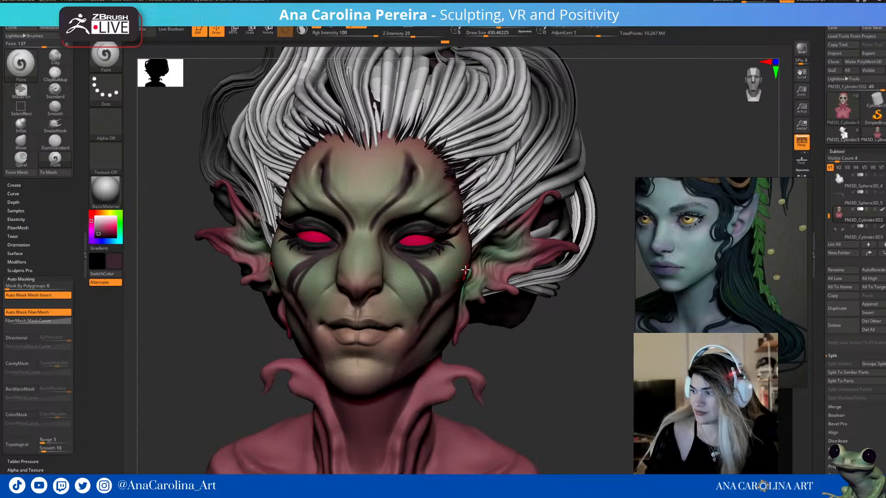
- Extend the forehead stripes to the hairline and add dark plum branches over the temples at Draw Size about 350
{"action": "mouse_move", "coordinate": [410, 163]}
{"action": "left_mouse_down"}
{"action": "mouse_move", "coordinate": [396, 199]}
{"action": "mouse_move", "coordinate": [379, 210]}
{"action": "left_mouse_up"}
{"action": "key", "text": "space"}
{"action": "key", "text": "ctrl"}
{"action": "key", "text": "ctrl+z"}
{"action": "key", "text": "space"}
{"action": "mouse_move", "coordinate": [374, 220]}
{"action": "left_mouse_down"}
{"action": "mouse_move", "coordinate": [391, 193]}
{"action": "mouse_move", "coordinate": [402, 136]}
{"action": "mouse_move", "coordinate": [415, 162]}
{"action": "mouse_move", "coordinate": [412, 141]}
{"action": "mouse_move", "coordinate": [414, 152]}
{"action": "mouse_move", "coordinate": [437, 146]}
{"action": "mouse_move", "coordinate": [413, 168]}
{"action": "mouse_move", "coordinate": [451, 170]}
{"action": "mouse_move", "coordinate": [462, 184]}
{"action": "mouse_move", "coordinate": [437, 197]}
{"action": "left_mouse_up"}
{"action": "key", "text": "space"}
{"action": "key", "text": "space"}
{"action": "mouse_move", "coordinate": [443, 160]}
{"action": "left_mouse_down"}
{"action": "mouse_move", "coordinate": [444, 183]}
{"action": "mouse_move", "coordinate": [417, 215]}
{"action": "mouse_move", "coordinate": [398, 221]}
{"action": "mouse_move", "coordinate": [449, 194]}
{"action": "mouse_move", "coordinate": [425, 209]}
{"action": "left_mouse_up"}
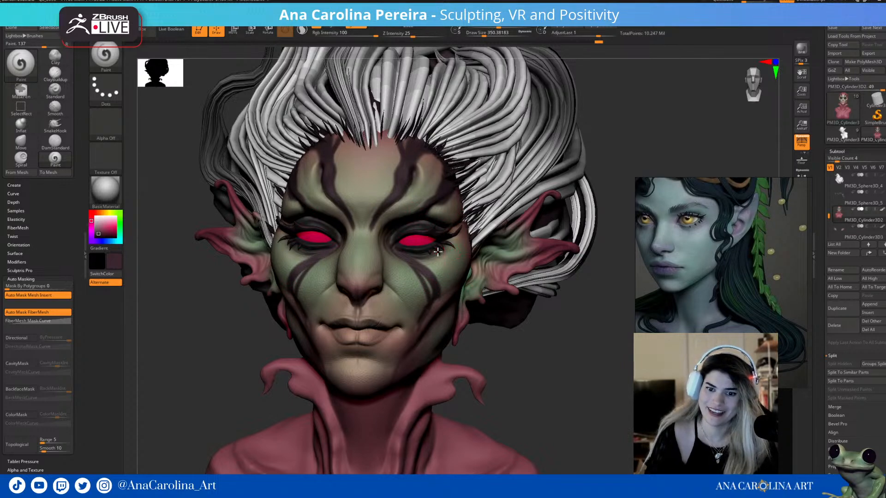
- Try adding curled dark plum markings beside the outer eye corners, near the ears
{"action": "key", "text": "ctrl"}
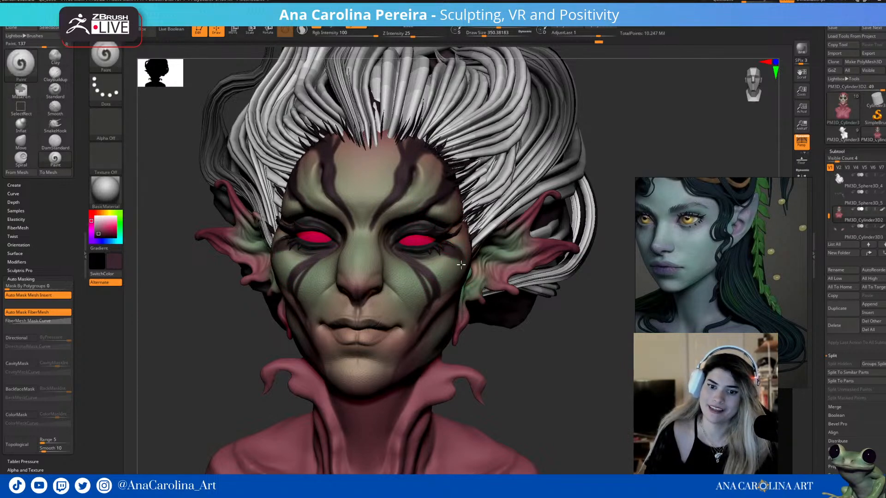
{"action": "mouse_move", "coordinate": [516, 354]}
{"action": "left_mouse_down"}
{"action": "mouse_move", "coordinate": [492, 338]}
{"action": "mouse_move", "coordinate": [445, 334]}
{"action": "left_mouse_up"}
{"action": "mouse_move", "coordinate": [465, 263]}
{"action": "left_mouse_down"}
{"action": "mouse_move", "coordinate": [457, 251]}
{"action": "mouse_move", "coordinate": [463, 270]}
{"action": "left_mouse_up"}
{"action": "left_click_drag", "start_coordinate": [543, 379], "coordinate": [577, 376]}
{"action": "mouse_move", "coordinate": [459, 259]}
{"action": "left_mouse_down"}
{"action": "mouse_move", "coordinate": [458, 269]}
{"action": "mouse_move", "coordinate": [448, 268]}
{"action": "left_mouse_up"}
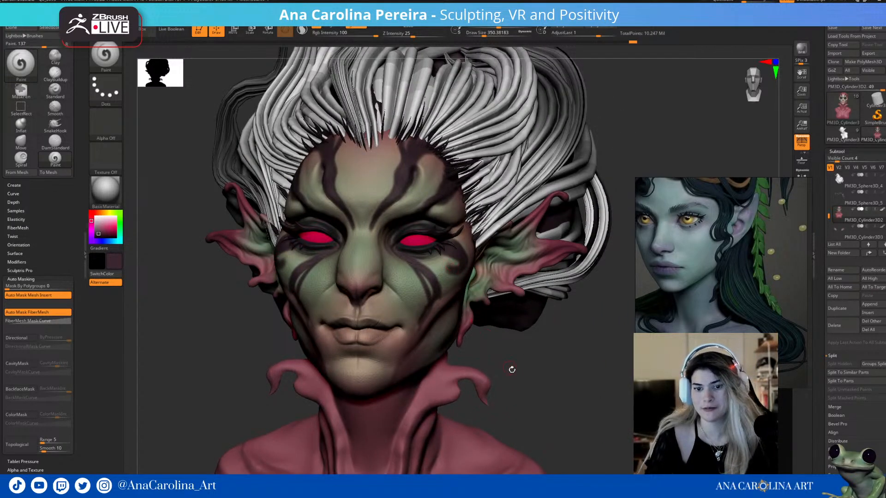
{"action": "left_click_drag", "start_coordinate": [509, 367], "coordinate": [528, 360]}
{"action": "key", "text": "ctrl"}
{"action": "key", "text": "ctrl+z"}
{"action": "key", "text": "ctrl+z"}
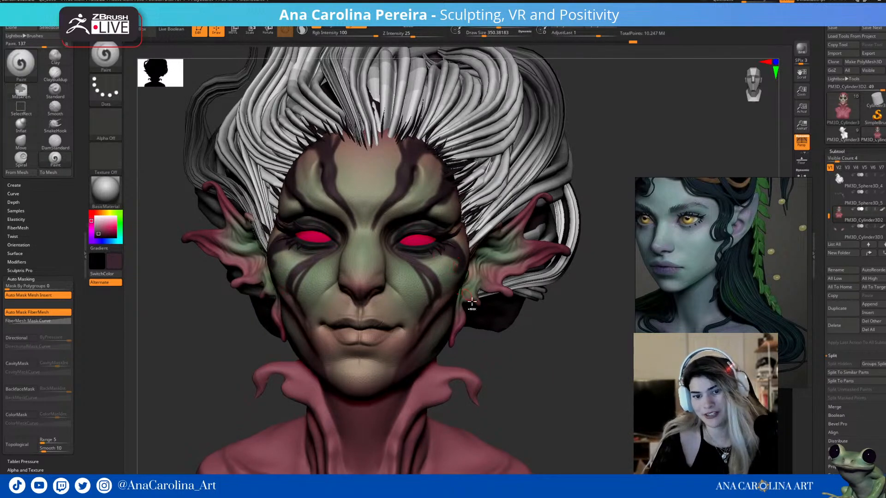
{"action": "key", "text": "ctrl"}
{"action": "key", "text": "ctrl+z"}
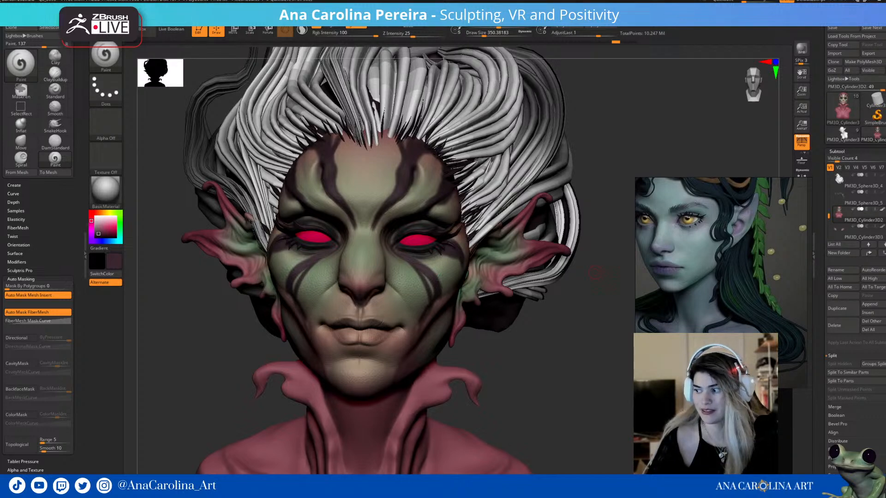
- Paint thin off-white lines along the dark cheek stripes and under the eyes at Draw Size about 81
{"action": "mouse_move", "coordinate": [582, 341]}
{"action": "left_mouse_down"}
{"action": "mouse_move", "coordinate": [591, 348]}
{"action": "mouse_move", "coordinate": [583, 342]}
{"action": "mouse_move", "coordinate": [628, 338]}
{"action": "left_mouse_up"}
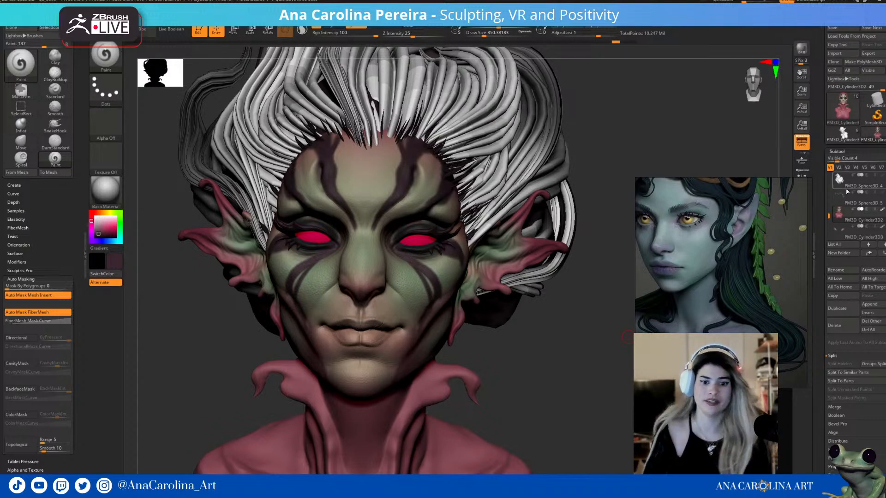
{"action": "left_click", "coordinate": [97, 219]}
{"action": "key", "text": "space"}
{"action": "mouse_move", "coordinate": [456, 281]}
{"action": "left_mouse_down"}
{"action": "mouse_move", "coordinate": [425, 276]}
{"action": "mouse_move", "coordinate": [431, 300]}
{"action": "mouse_move", "coordinate": [412, 266]}
{"action": "left_mouse_up"}
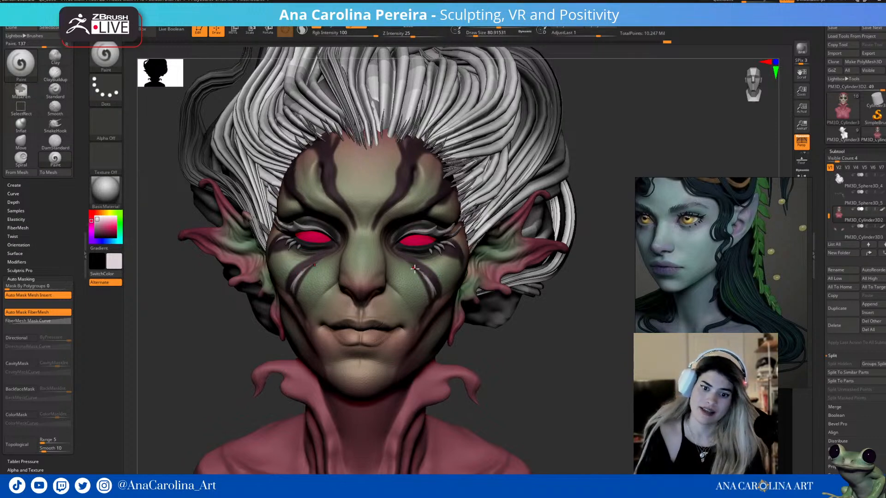
{"action": "key", "text": "ctrl+z"}
{"action": "key", "text": "ctrl+shift+z"}
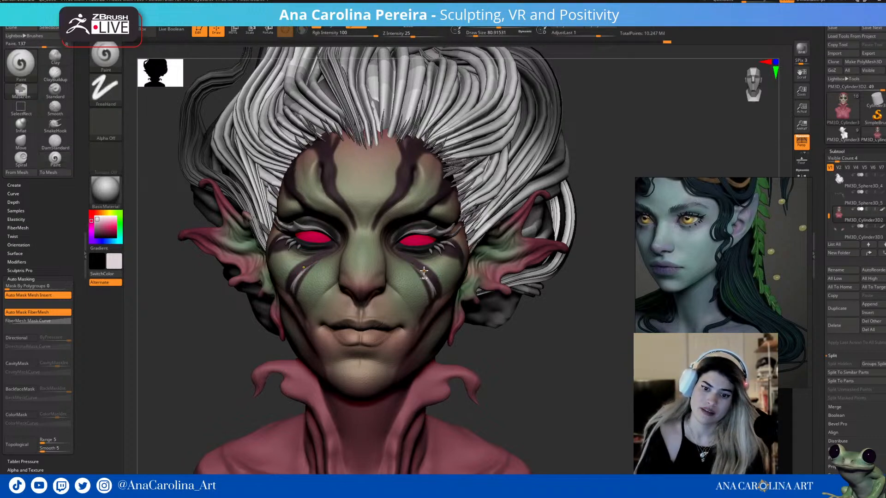
{"action": "left_click_drag", "start_coordinate": [411, 264], "coordinate": [407, 258]}
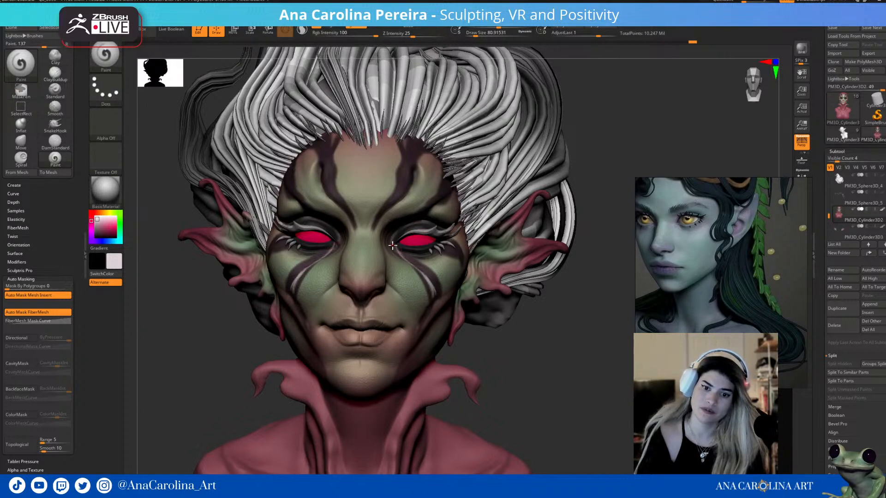
{"action": "left_click_drag", "start_coordinate": [397, 247], "coordinate": [416, 262]}
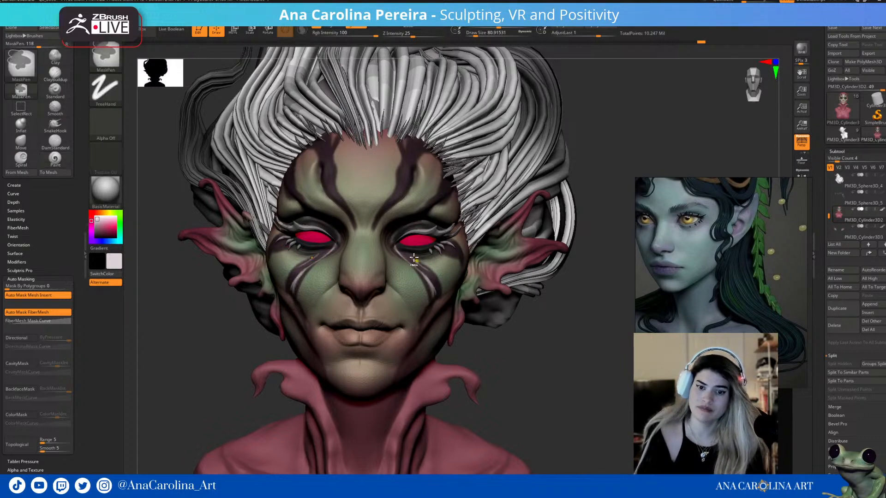
{"action": "mouse_move", "coordinate": [425, 266]}
{"action": "left_mouse_down"}
{"action": "mouse_move", "coordinate": [441, 295]}
{"action": "mouse_move", "coordinate": [431, 324]}
{"action": "left_mouse_up"}
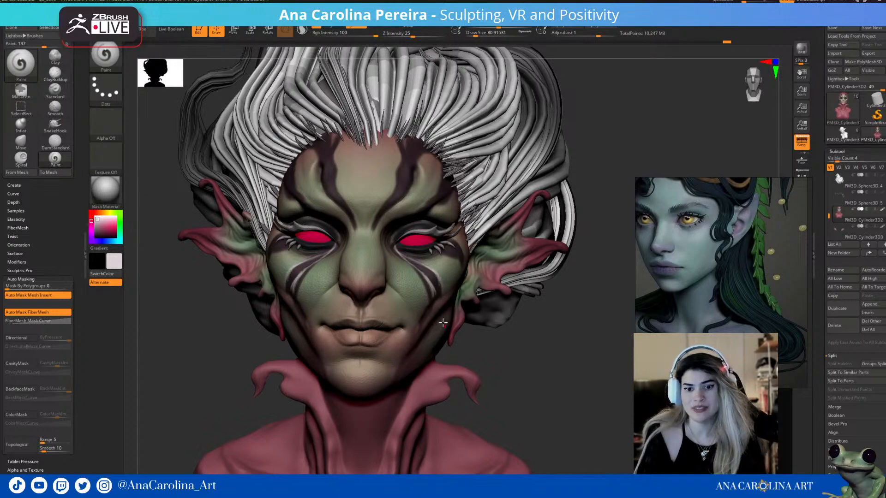
- Trace off-white accent lines along the dark forehead stripes from the inner brows up to the hairline
{"action": "left_click_drag", "start_coordinate": [390, 211], "coordinate": [372, 240]}
{"action": "mouse_move", "coordinate": [392, 205]}
{"action": "left_mouse_down"}
{"action": "mouse_move", "coordinate": [422, 144]}
{"action": "mouse_move", "coordinate": [409, 169]}
{"action": "mouse_move", "coordinate": [404, 157]}
{"action": "mouse_move", "coordinate": [405, 176]}
{"action": "mouse_move", "coordinate": [405, 159]}
{"action": "left_mouse_up"}
{"action": "key", "text": "ctrl"}
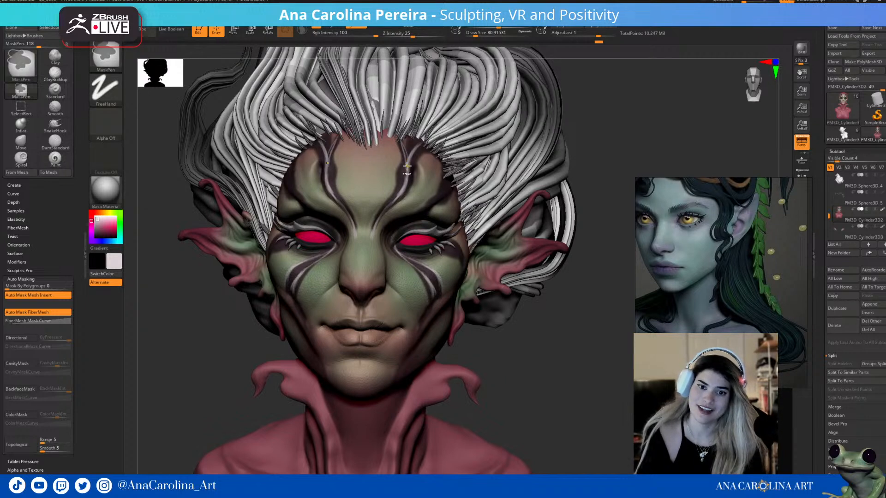
{"action": "key", "text": "ctrl"}
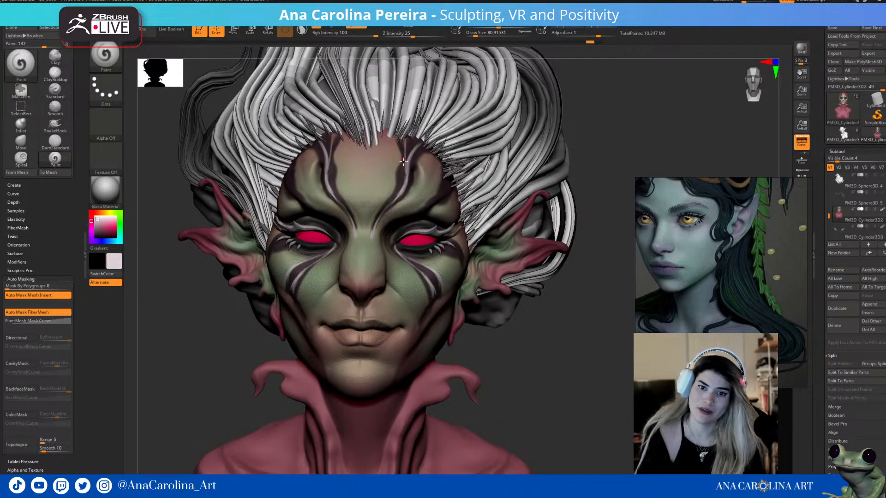
{"action": "key", "text": "ctrl"}
{"action": "mouse_move", "coordinate": [408, 174]}
{"action": "left_mouse_down"}
{"action": "mouse_move", "coordinate": [411, 137]}
{"action": "mouse_move", "coordinate": [407, 161]}
{"action": "left_mouse_up"}
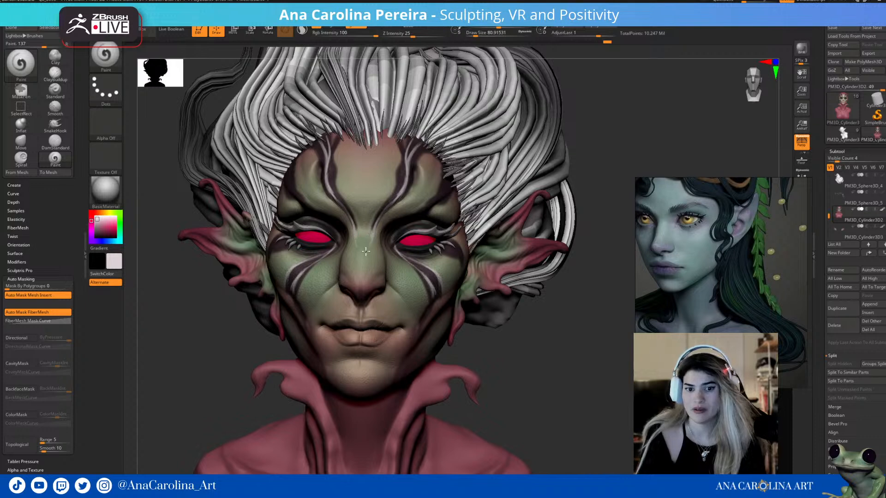
- Join the off-white lines in a point on the nose bridge and add matching accents along the temple stripes
{"action": "left_click_drag", "start_coordinate": [370, 239], "coordinate": [362, 264]}
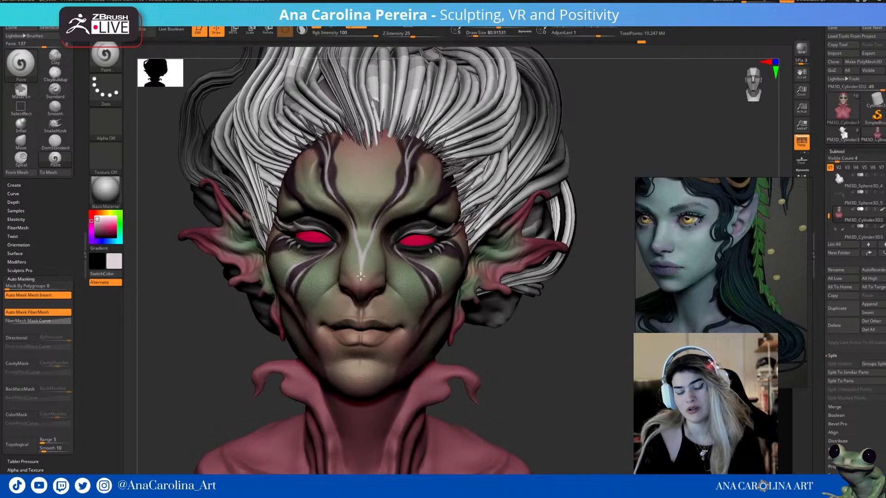
{"action": "mouse_move", "coordinate": [381, 210]}
{"action": "left_mouse_down"}
{"action": "mouse_move", "coordinate": [377, 227]}
{"action": "mouse_move", "coordinate": [379, 211]}
{"action": "left_mouse_up"}
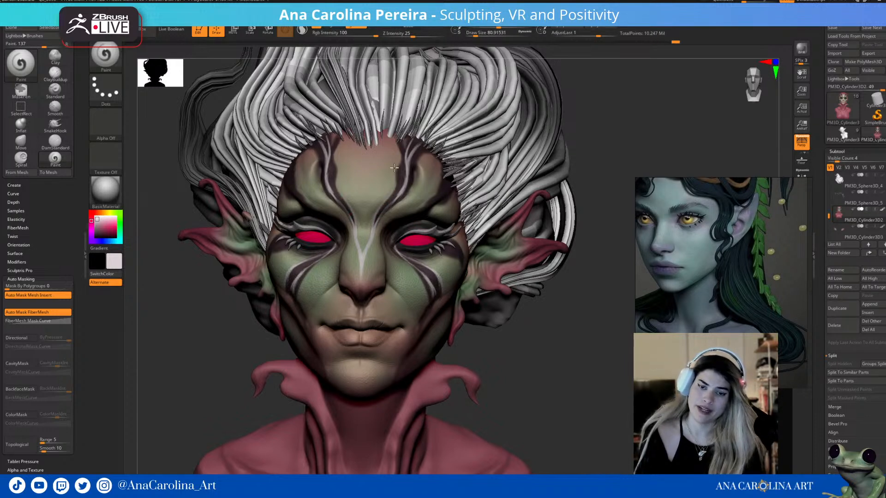
{"action": "left_click_drag", "start_coordinate": [397, 164], "coordinate": [396, 175]}
{"action": "left_click_drag", "start_coordinate": [374, 223], "coordinate": [378, 217]}
{"action": "mouse_move", "coordinate": [428, 199]}
{"action": "left_mouse_down"}
{"action": "mouse_move", "coordinate": [421, 210]}
{"action": "mouse_move", "coordinate": [439, 184]}
{"action": "mouse_move", "coordinate": [428, 211]}
{"action": "mouse_move", "coordinate": [444, 190]}
{"action": "left_mouse_up"}
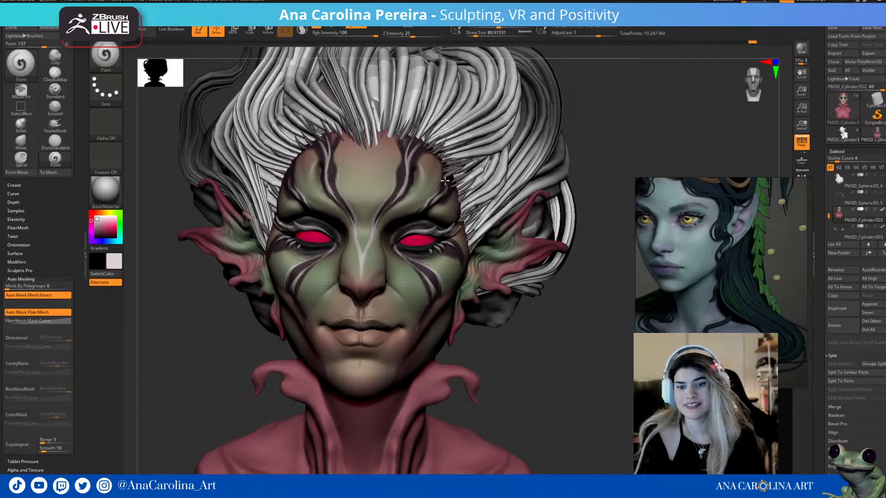
{"action": "left_click_drag", "start_coordinate": [587, 97], "coordinate": [446, 188]}
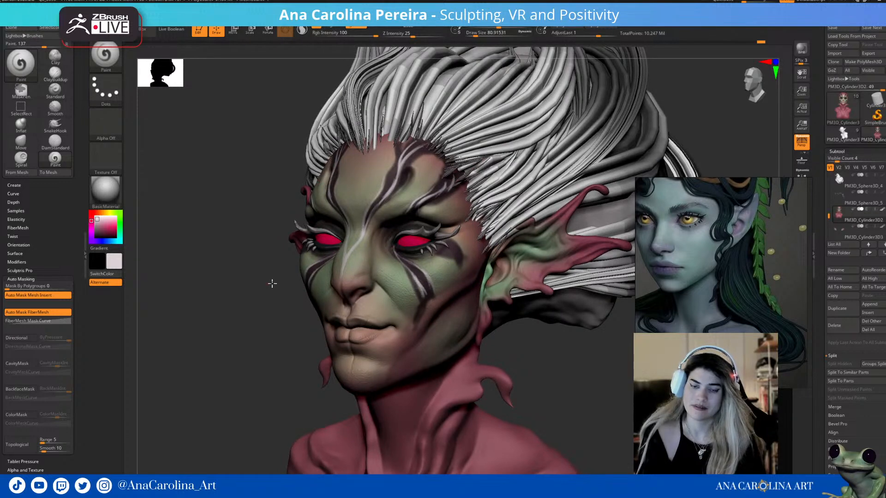
{"action": "left_click_drag", "start_coordinate": [269, 283], "coordinate": [285, 279]}
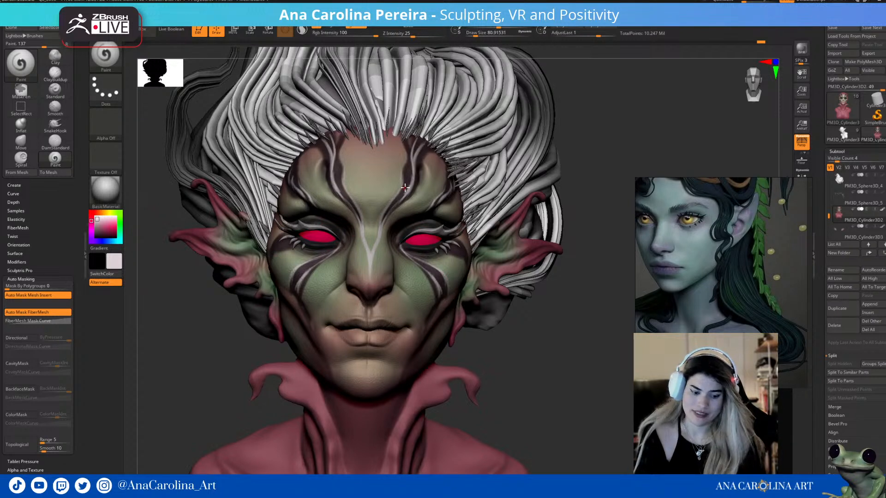
- Brighten the lines meeting on the nose bridge and continuing to the inner brow, painting with a near-white colour
{"action": "key", "text": "c"}
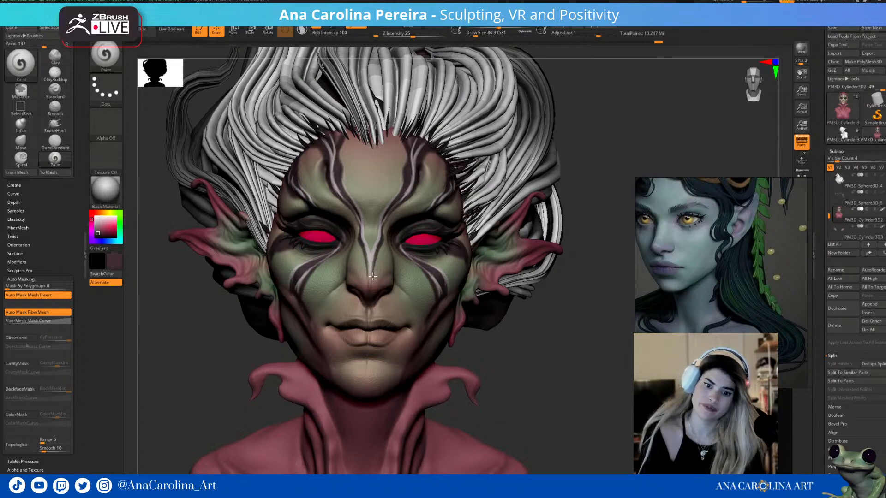
{"action": "key", "text": "c"}
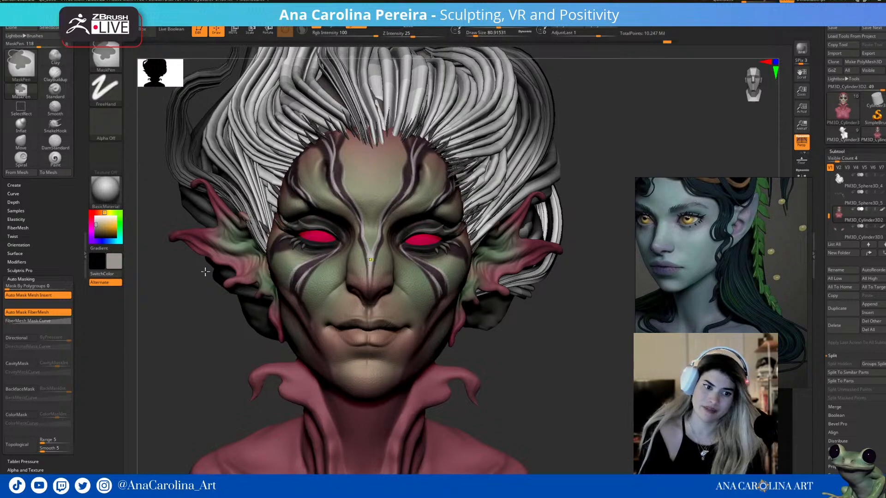
{"action": "left_click", "coordinate": [96, 217]}
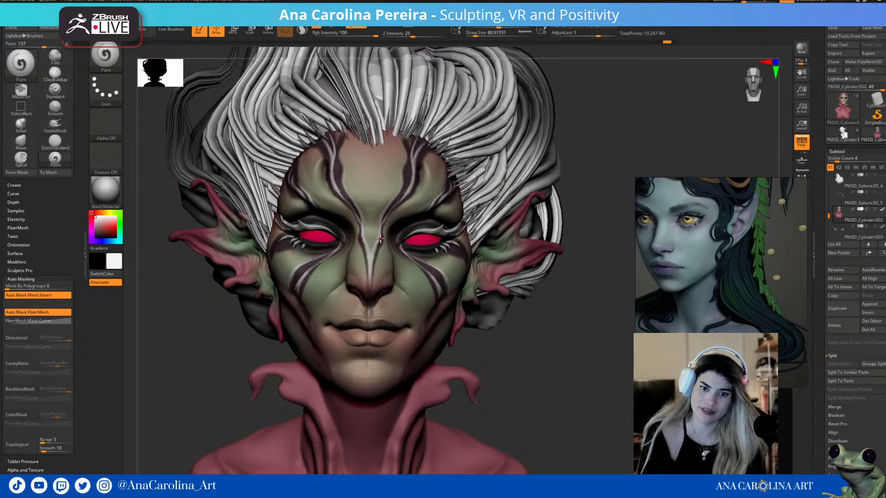
{"action": "left_click_drag", "start_coordinate": [376, 244], "coordinate": [378, 241]}
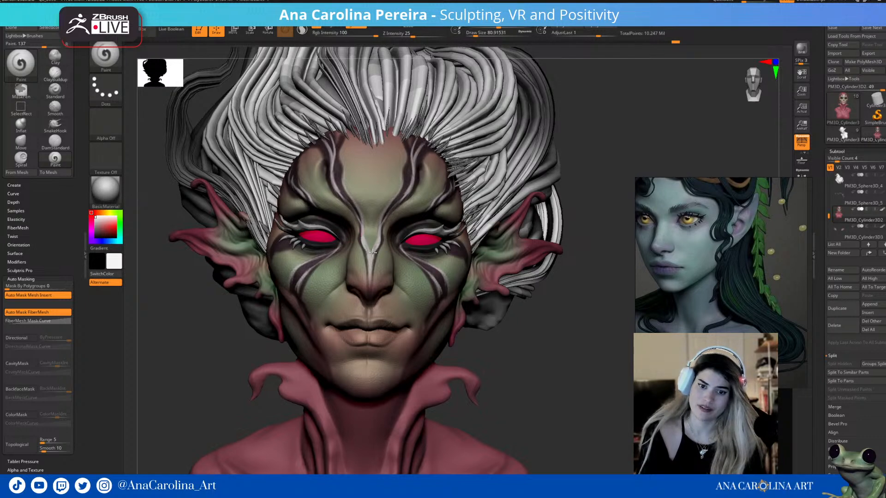
{"action": "left_click_drag", "start_coordinate": [374, 249], "coordinate": [374, 247]}
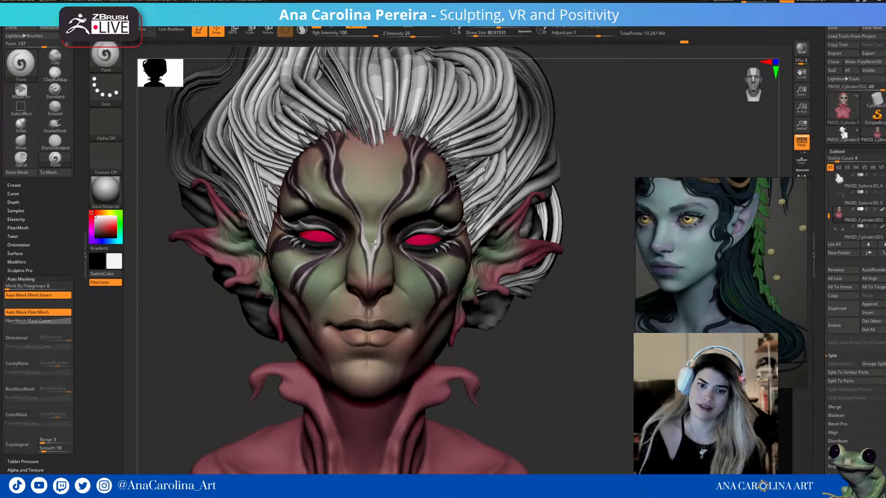
{"action": "left_click_drag", "start_coordinate": [385, 210], "coordinate": [392, 204]}
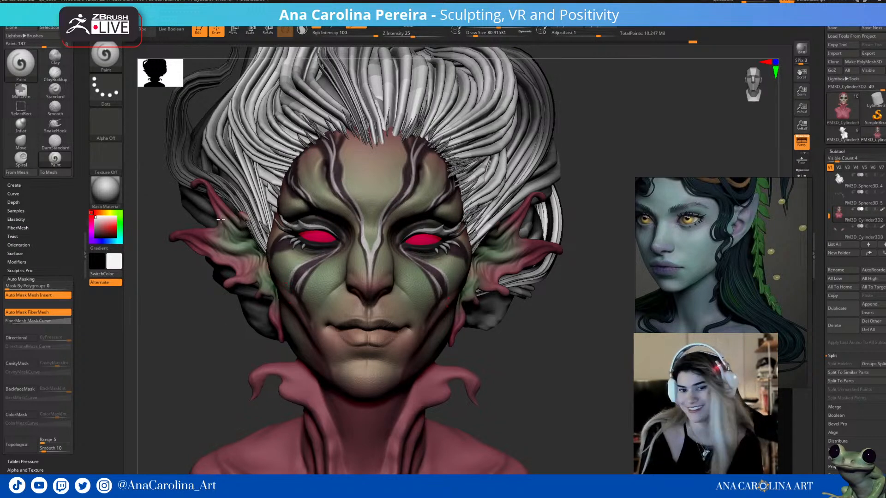
{"action": "mouse_move", "coordinate": [535, 325]}
{"action": "left_mouse_down"}
{"action": "mouse_move", "coordinate": [544, 292]}
{"action": "mouse_move", "coordinate": [540, 340]}
{"action": "left_mouse_up"}
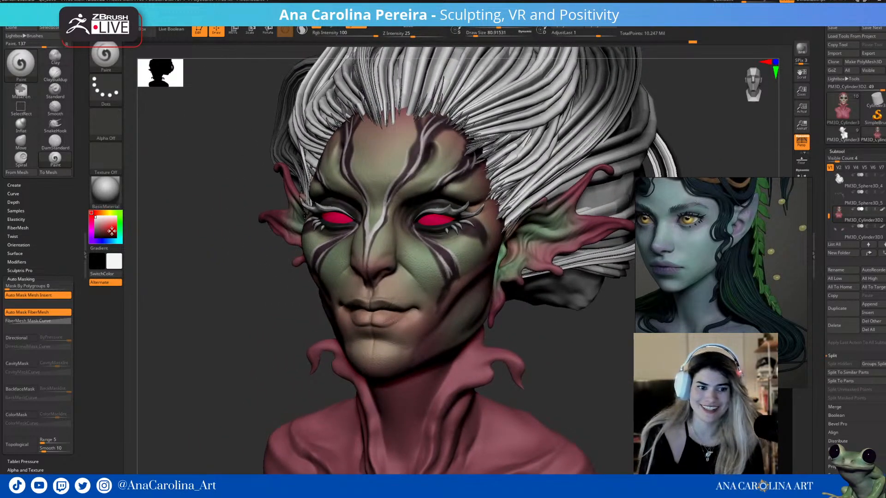
{"action": "left_click_drag", "start_coordinate": [259, 294], "coordinate": [225, 302]}
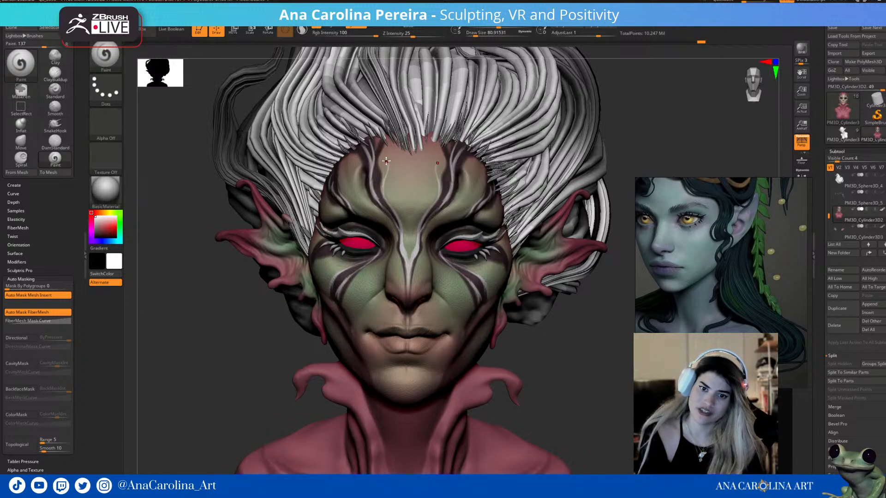
- Paint curved white accent lines down the forehead on the inner and outer sides of the dark stripes
{"action": "key", "text": "ctrl"}
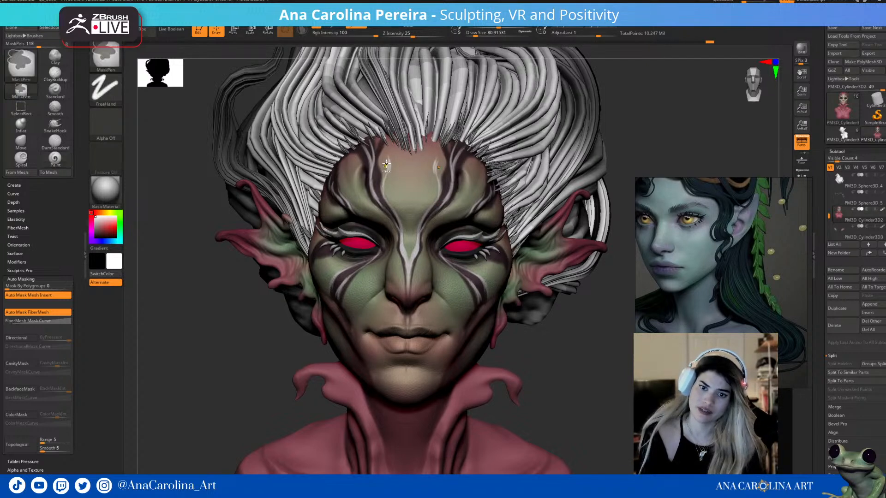
{"action": "left_click_drag", "start_coordinate": [388, 159], "coordinate": [387, 193]}
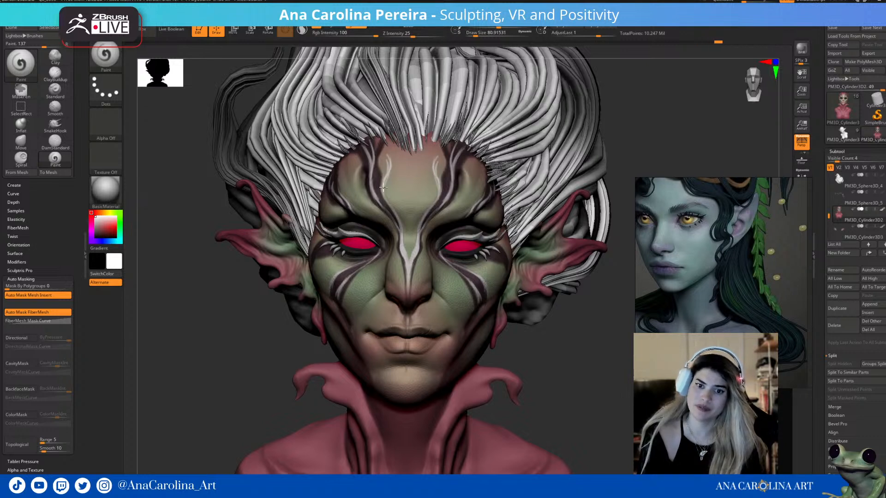
{"action": "mouse_move", "coordinate": [457, 176]}
{"action": "left_mouse_down"}
{"action": "mouse_move", "coordinate": [466, 173]}
{"action": "mouse_move", "coordinate": [451, 196]}
{"action": "left_mouse_up"}
{"action": "left_click_drag", "start_coordinate": [463, 176], "coordinate": [459, 205]}
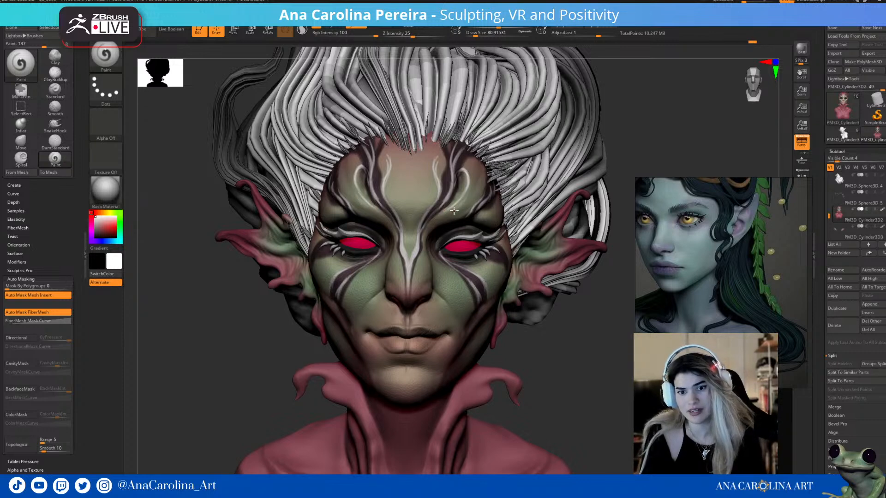
- Paint dark plum markings branching across the brows toward the temples at Draw Size about 160
{"action": "mouse_move", "coordinate": [442, 187]}
{"action": "left_mouse_down"}
{"action": "mouse_move", "coordinate": [468, 197]}
{"action": "mouse_move", "coordinate": [467, 215]}
{"action": "mouse_move", "coordinate": [471, 208]}
{"action": "mouse_move", "coordinate": [449, 216]}
{"action": "left_mouse_up"}
{"action": "key", "text": "space"}
{"action": "left_click_drag", "start_coordinate": [482, 180], "coordinate": [450, 210]}
{"action": "key", "text": "ctrl"}
{"action": "key", "text": "ctrl"}
{"action": "left_click_drag", "start_coordinate": [455, 204], "coordinate": [450, 207]}
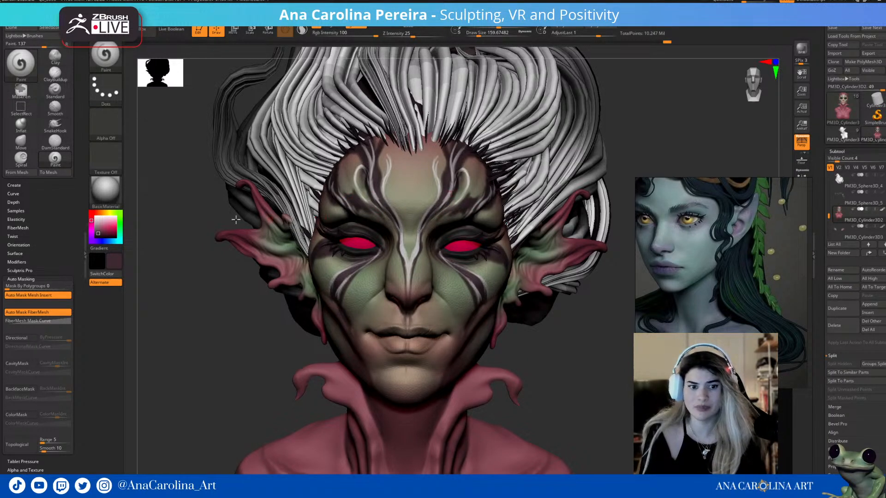
- Add fine white lines along the dark brow markings at Draw Size about 61
{"action": "left_click", "coordinate": [92, 219]}
{"action": "key", "text": "space"}
{"action": "left_click_drag", "start_coordinate": [456, 223], "coordinate": [440, 220]}
{"action": "left_click", "coordinate": [439, 219]}
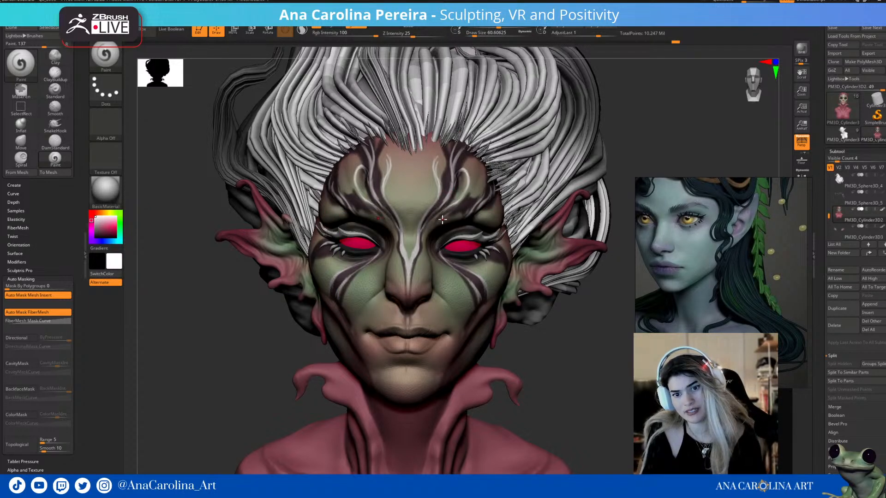
{"action": "left_click", "coordinate": [450, 213]}
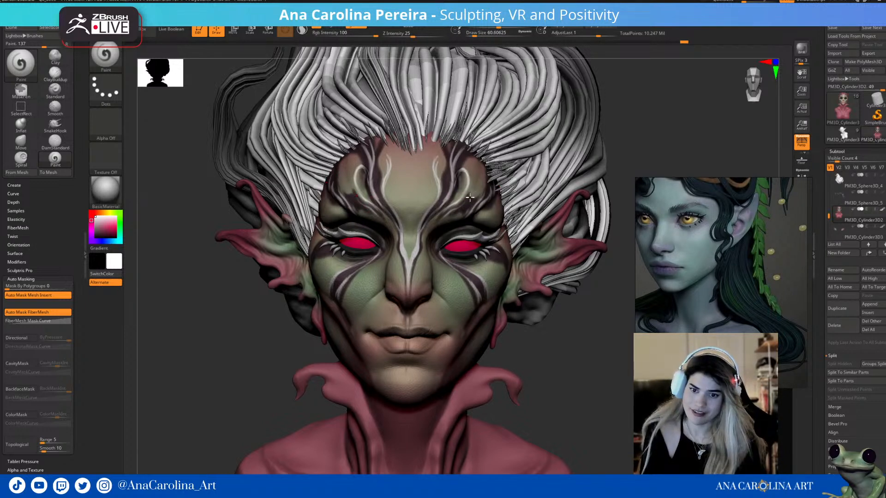
{"action": "key", "text": "ctrl"}
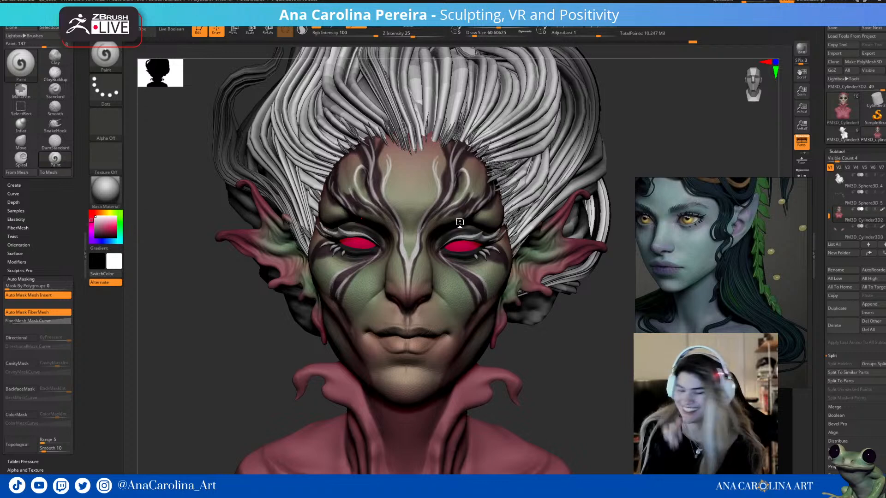
- Extend the dark plum cheek stripes down toward the jaw at Draw Size about 96
{"action": "mouse_move", "coordinate": [549, 369]}
{"action": "left_mouse_down"}
{"action": "mouse_move", "coordinate": [571, 362]}
{"action": "mouse_move", "coordinate": [550, 349]}
{"action": "left_mouse_up"}
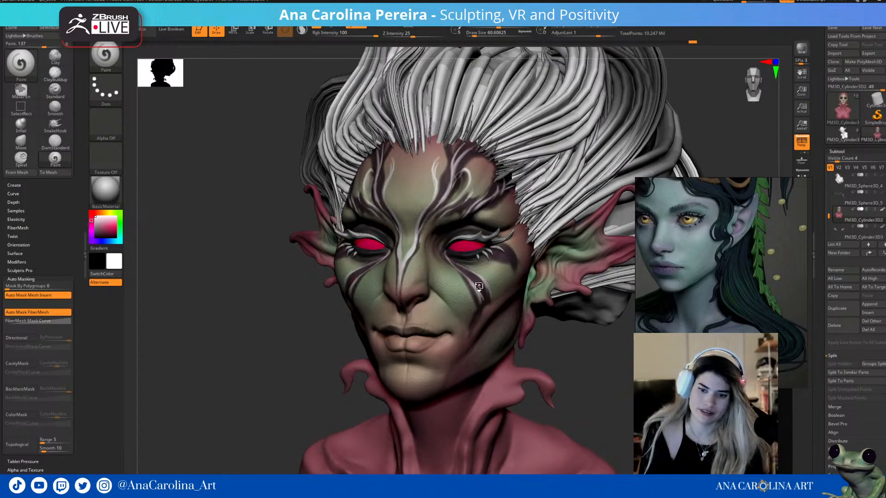
{"action": "key", "text": "c"}
{"action": "mouse_move", "coordinate": [470, 292]}
{"action": "left_mouse_down"}
{"action": "mouse_move", "coordinate": [463, 315]}
{"action": "mouse_move", "coordinate": [472, 309]}
{"action": "left_mouse_up"}
{"action": "key", "text": "space"}
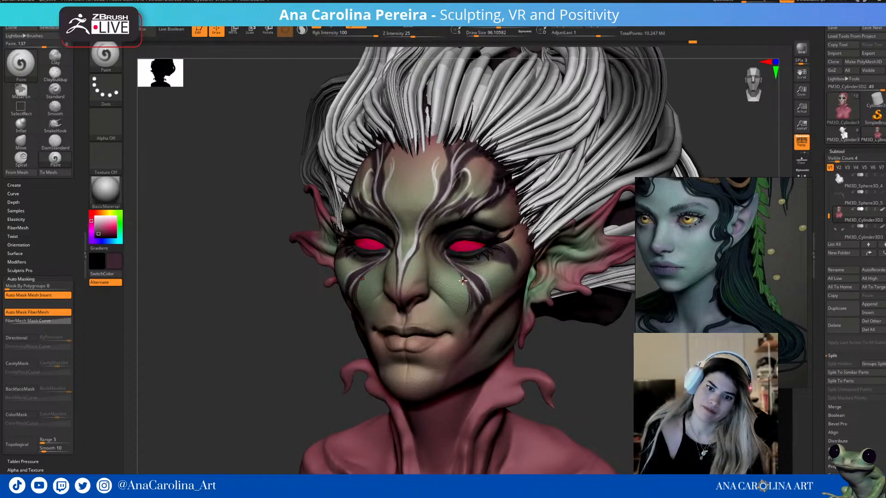
{"action": "left_click_drag", "start_coordinate": [481, 314], "coordinate": [469, 348]}
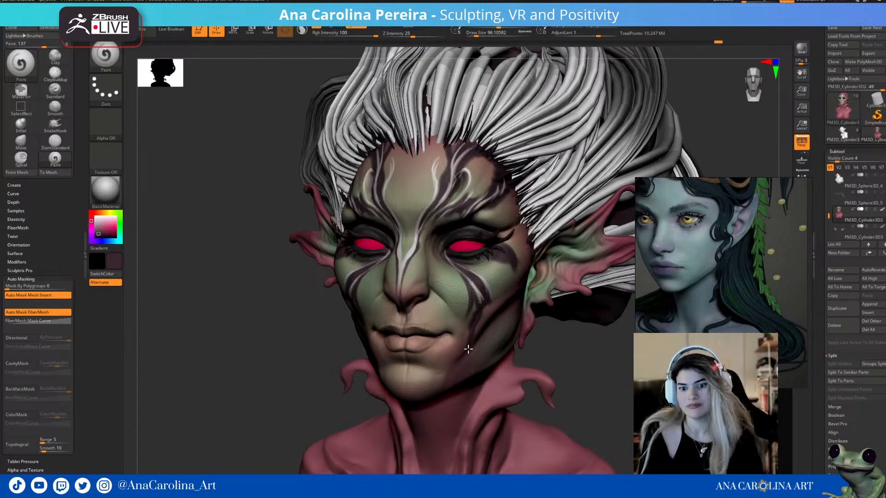
{"action": "key", "text": "ctrl"}
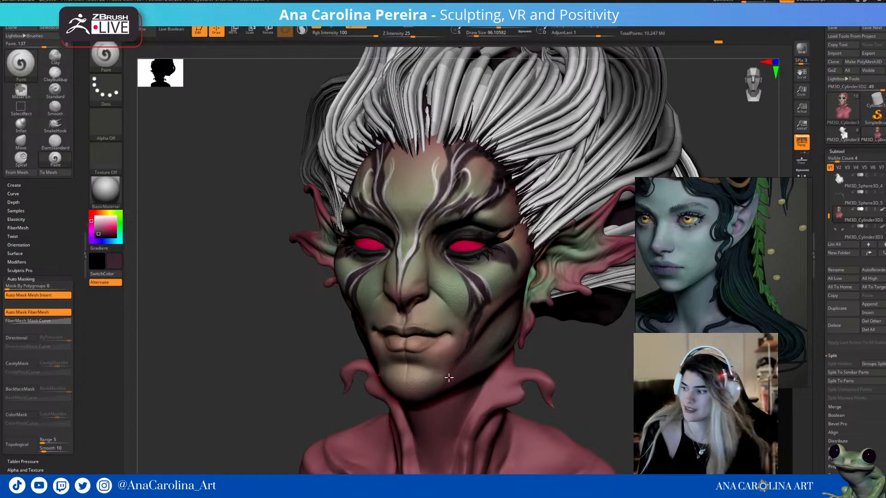
- Paint the upper and lower lips dark plum at Draw Size about 366
{"action": "key", "text": "space"}
{"action": "mouse_move", "coordinate": [411, 333]}
{"action": "left_mouse_down"}
{"action": "mouse_move", "coordinate": [418, 331]}
{"action": "mouse_move", "coordinate": [401, 331]}
{"action": "mouse_move", "coordinate": [436, 333]}
{"action": "mouse_move", "coordinate": [395, 334]}
{"action": "mouse_move", "coordinate": [415, 340]}
{"action": "mouse_move", "coordinate": [400, 346]}
{"action": "mouse_move", "coordinate": [423, 343]}
{"action": "left_mouse_up"}
{"action": "key", "text": "space"}
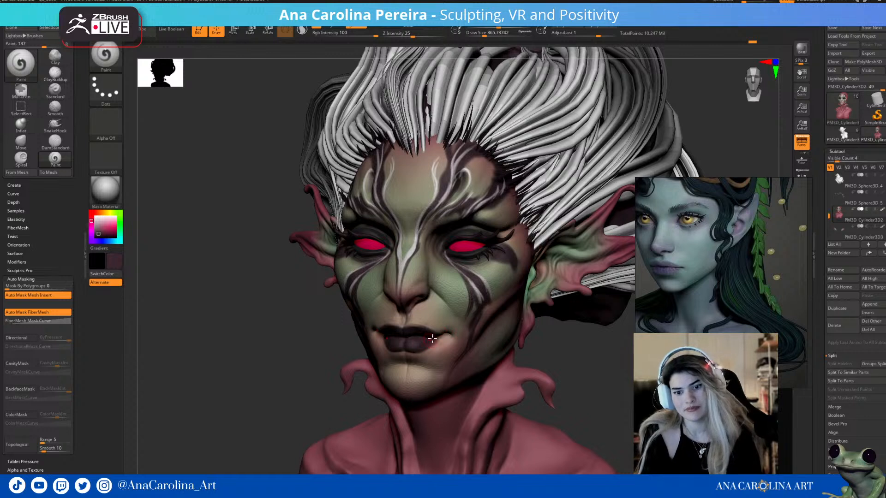
{"action": "left_click_drag", "start_coordinate": [432, 340], "coordinate": [416, 343]}
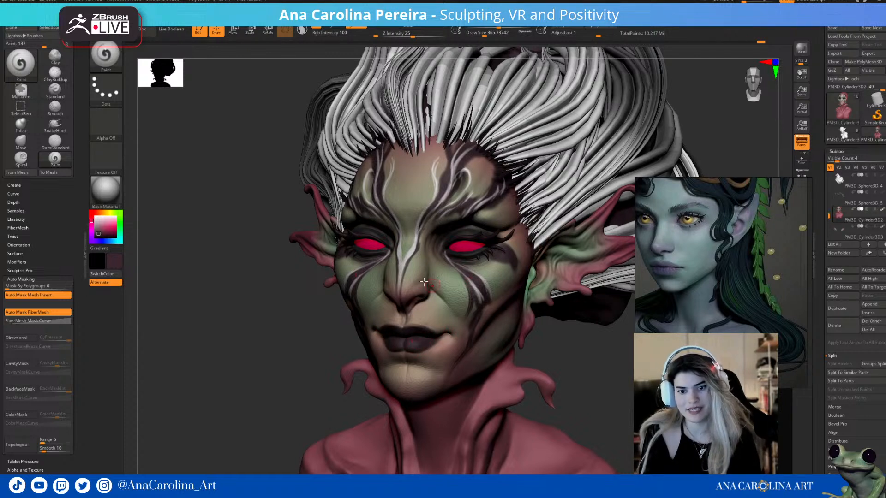
- Try painting light grey highlights over the dark lips
{"action": "left_click_drag", "start_coordinate": [96, 219], "coordinate": [96, 221]}
{"action": "mouse_move", "coordinate": [413, 344]}
{"action": "left_mouse_down"}
{"action": "mouse_move", "coordinate": [392, 341]}
{"action": "mouse_move", "coordinate": [439, 334]}
{"action": "left_mouse_up"}
{"action": "left_click_drag", "start_coordinate": [569, 366], "coordinate": [613, 368]}
{"action": "key", "text": "ctrl+z"}
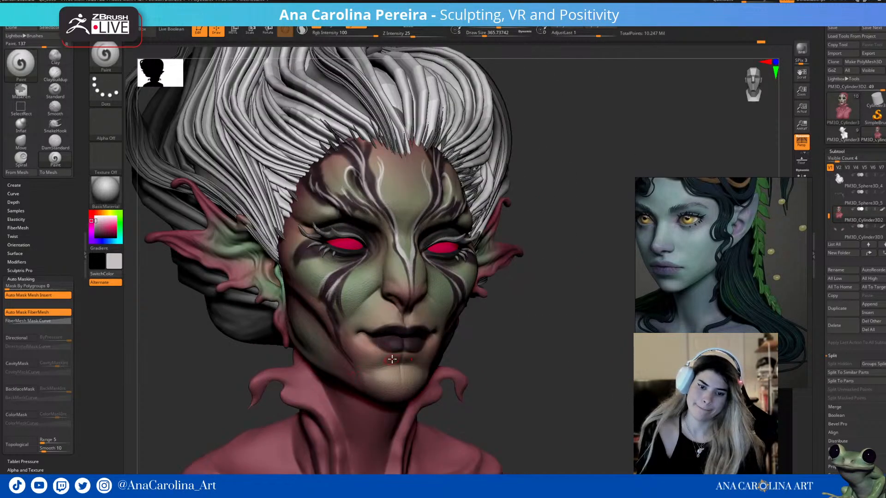
- Carve grooves along the striped cheek markings below the eyes with the DamStandard brush
{"action": "left_click_drag", "start_coordinate": [493, 344], "coordinate": [489, 340], "text": "shift"}
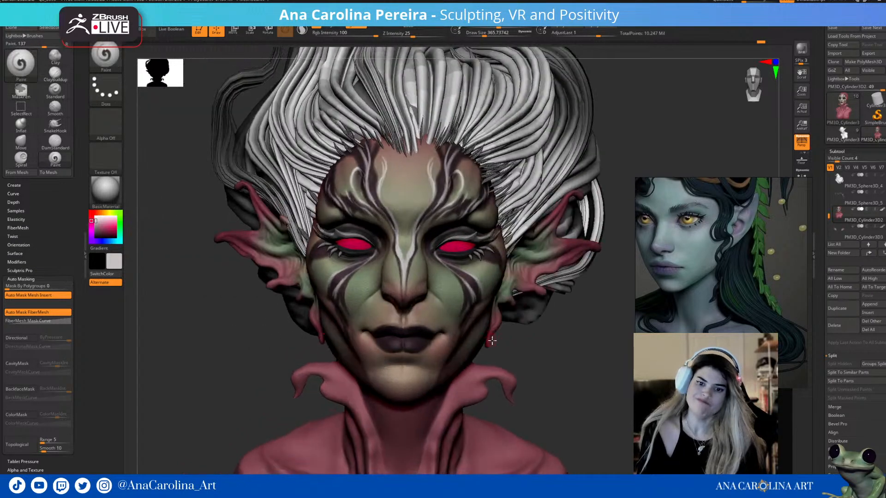
{"action": "mouse_move", "coordinate": [543, 343]}
{"action": "left_mouse_down", "text": "alt"}
{"action": "mouse_move", "coordinate": [527, 345]}
{"action": "mouse_move", "coordinate": [526, 324]}
{"action": "left_mouse_up", "text": "alt"}
{"action": "key", "text": "b"}
{"action": "key", "text": "d"}
{"action": "key", "text": "s"}
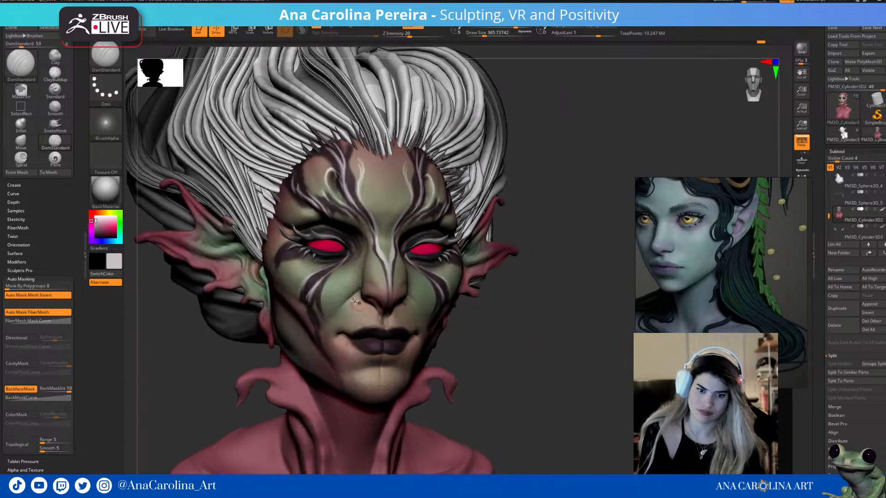
{"action": "left_click_drag", "start_coordinate": [320, 291], "coordinate": [330, 319]}
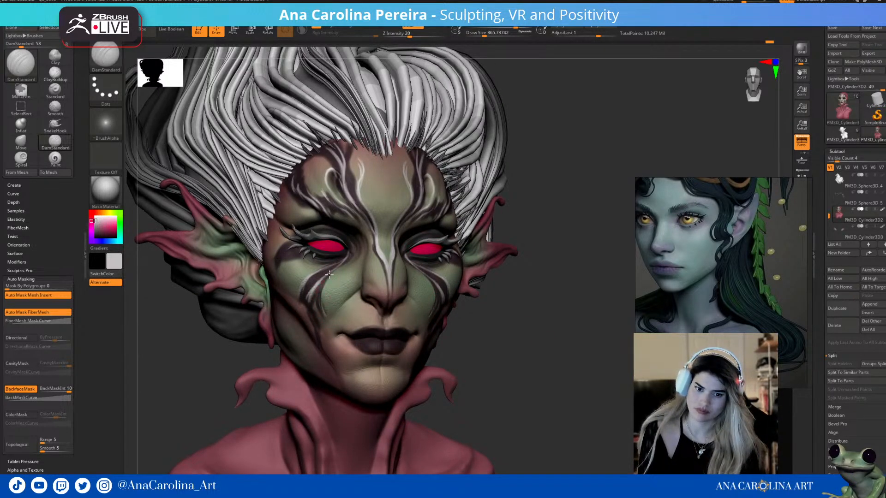
{"action": "left_click_drag", "start_coordinate": [340, 264], "coordinate": [309, 312]}
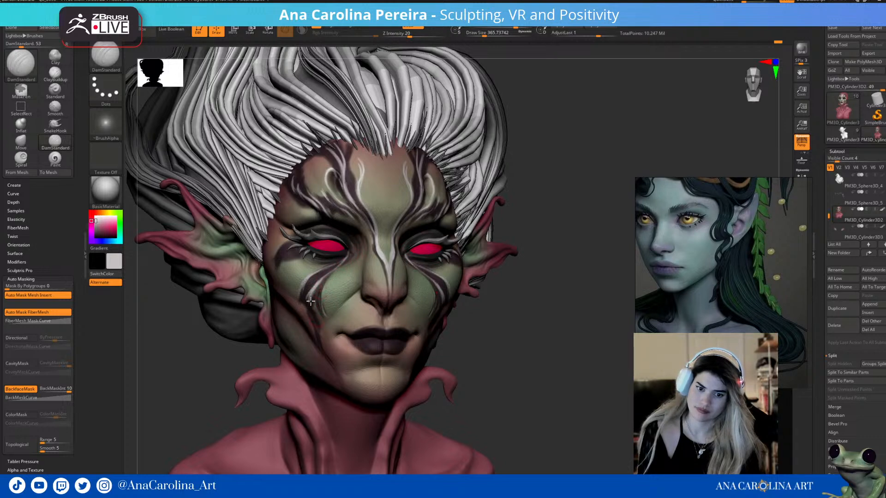
{"action": "left_click_drag", "start_coordinate": [321, 273], "coordinate": [301, 312]}
{"action": "mouse_move", "coordinate": [321, 273]}
{"action": "left_mouse_down"}
{"action": "mouse_move", "coordinate": [299, 300]}
{"action": "mouse_move", "coordinate": [304, 277]}
{"action": "mouse_move", "coordinate": [299, 301]}
{"action": "left_mouse_up"}
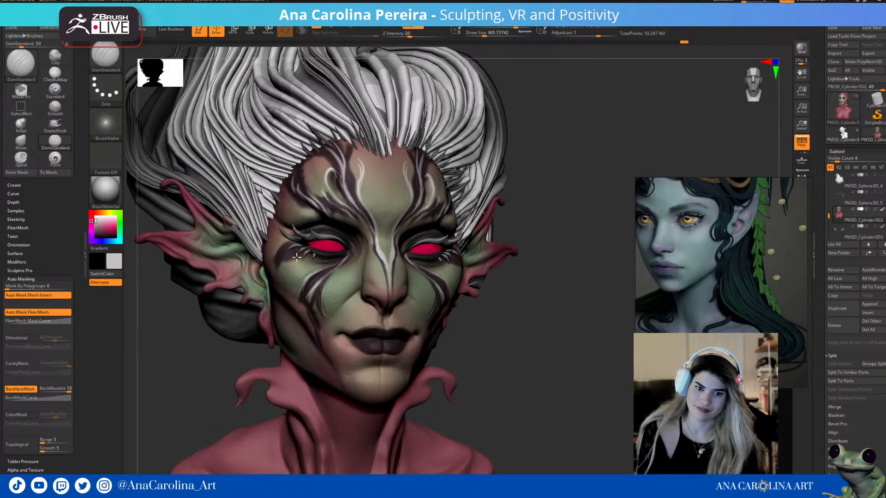
- Carve along the markings at the outer eye corners, brows and forehead stripes with the DamStandard brush
{"action": "left_click_drag", "start_coordinate": [298, 256], "coordinate": [300, 250]}
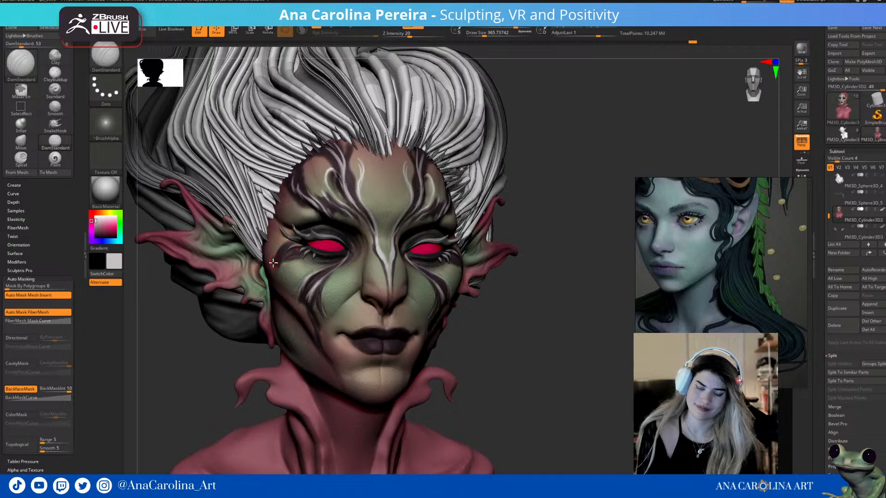
{"action": "left_click_drag", "start_coordinate": [299, 224], "coordinate": [315, 216]}
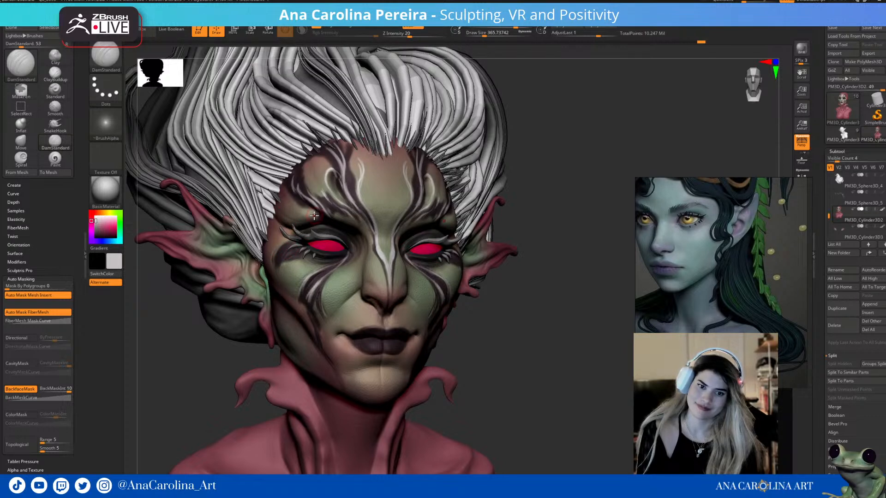
{"action": "left_click_drag", "start_coordinate": [573, 149], "coordinate": [549, 152]}
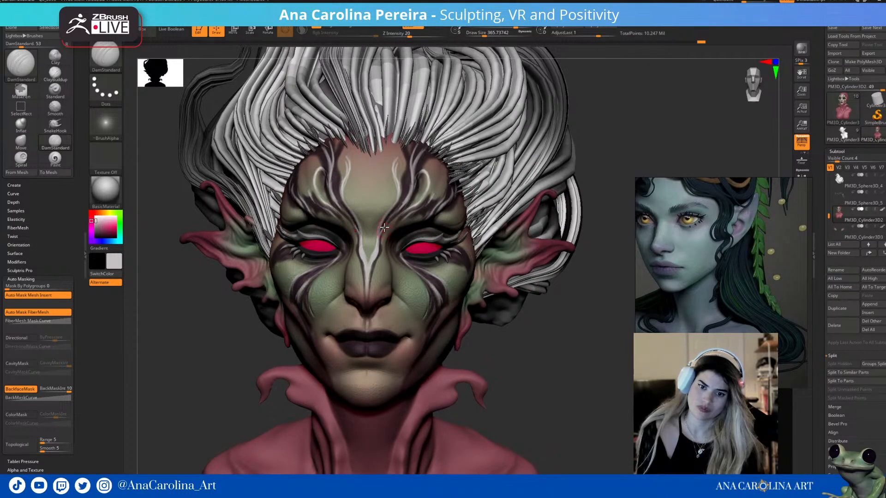
{"action": "left_click_drag", "start_coordinate": [381, 235], "coordinate": [389, 221]}
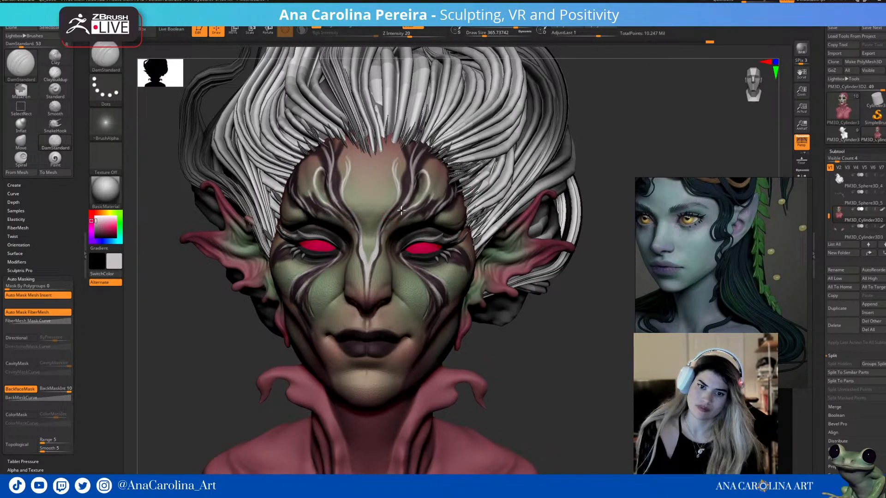
{"action": "left_click_drag", "start_coordinate": [430, 167], "coordinate": [417, 177]}
{"action": "key", "text": "ctrl"}
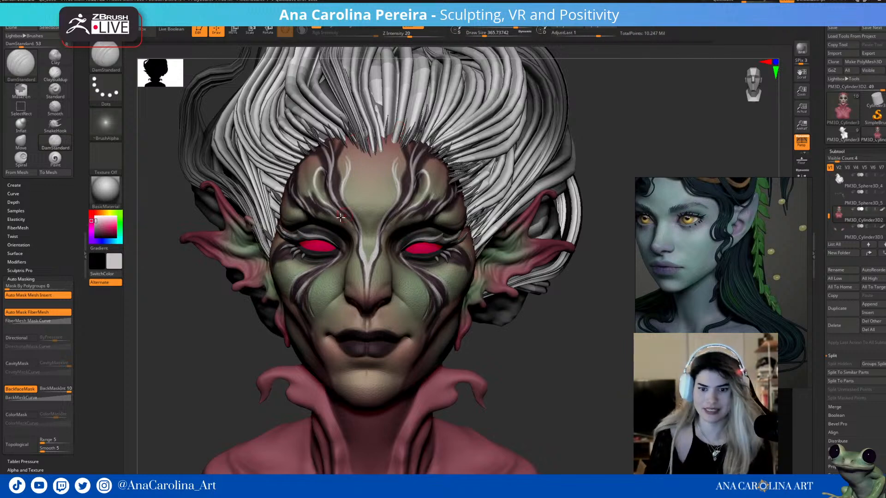
{"action": "key", "text": "ctrl+z"}
- Carve along the white lines on the nose bridge and check the face from a three-quarter angle
{"action": "left_click_drag", "start_coordinate": [594, 412], "coordinate": [592, 413]}
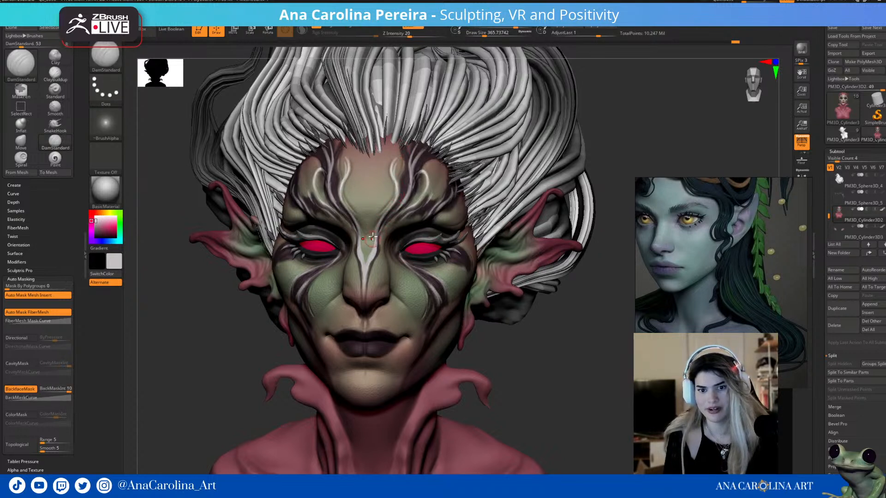
{"action": "left_click_drag", "start_coordinate": [375, 240], "coordinate": [374, 251]}
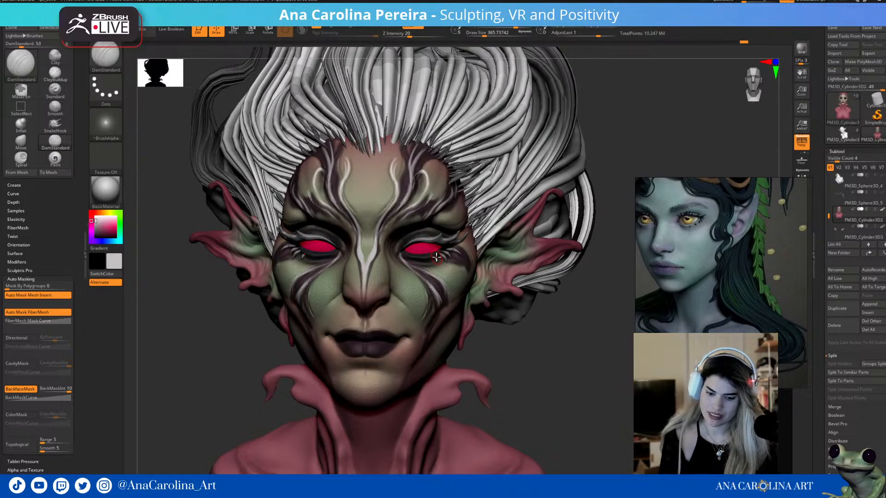
{"action": "left_click_drag", "start_coordinate": [498, 333], "coordinate": [390, 302]}
{"action": "mouse_move", "coordinate": [280, 235]}
{"action": "left_mouse_down"}
{"action": "mouse_move", "coordinate": [255, 208]}
{"action": "mouse_move", "coordinate": [251, 260]}
{"action": "mouse_move", "coordinate": [447, 330]}
{"action": "mouse_move", "coordinate": [506, 317]}
{"action": "mouse_move", "coordinate": [433, 294]}
{"action": "left_mouse_up"}
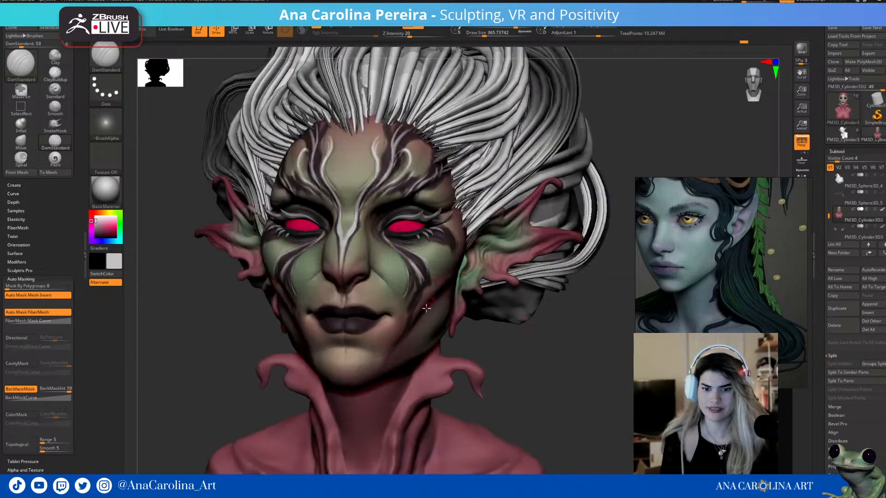
- Try carving curved grooves across the inner cheeks beside the nose with the DamStandard brush
{"action": "mouse_move", "coordinate": [388, 261]}
{"action": "left_mouse_down"}
{"action": "mouse_move", "coordinate": [383, 281]}
{"action": "mouse_move", "coordinate": [393, 286]}
{"action": "mouse_move", "coordinate": [388, 269]}
{"action": "mouse_move", "coordinate": [398, 269]}
{"action": "left_mouse_up"}
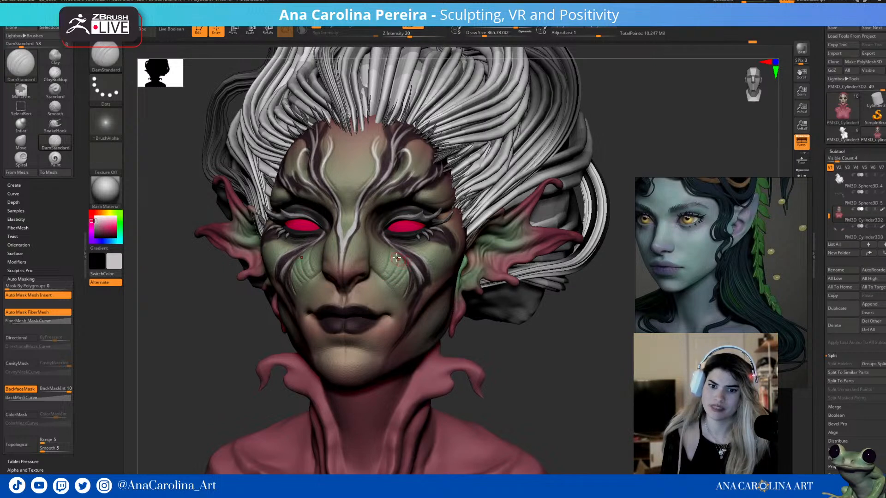
{"action": "left_click_drag", "start_coordinate": [393, 284], "coordinate": [400, 275]}
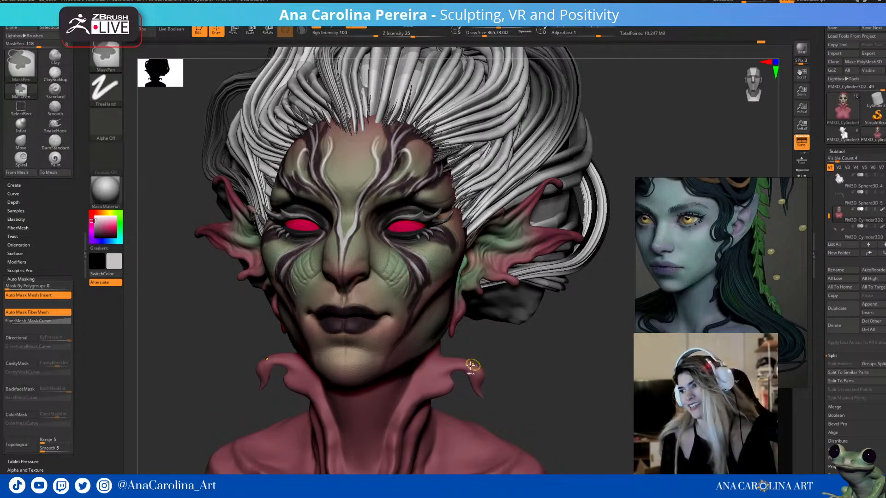
{"action": "key", "text": "ctrl"}
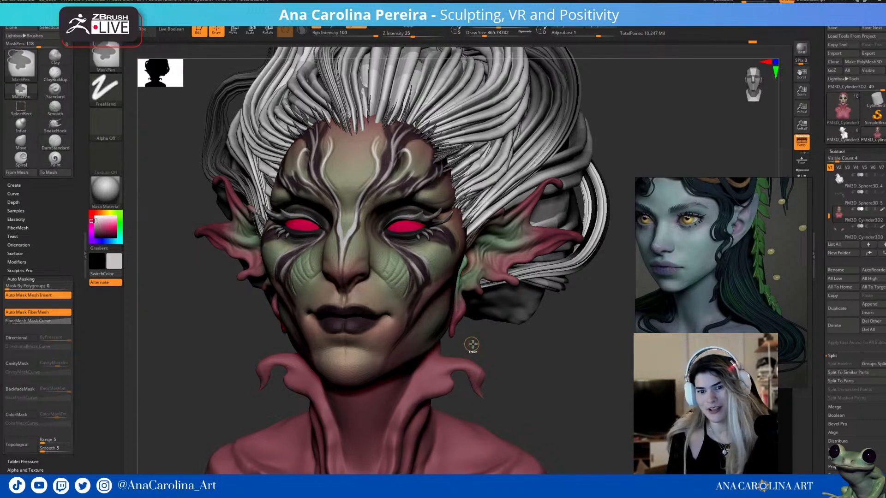
{"action": "key", "text": "ctrl+z"}
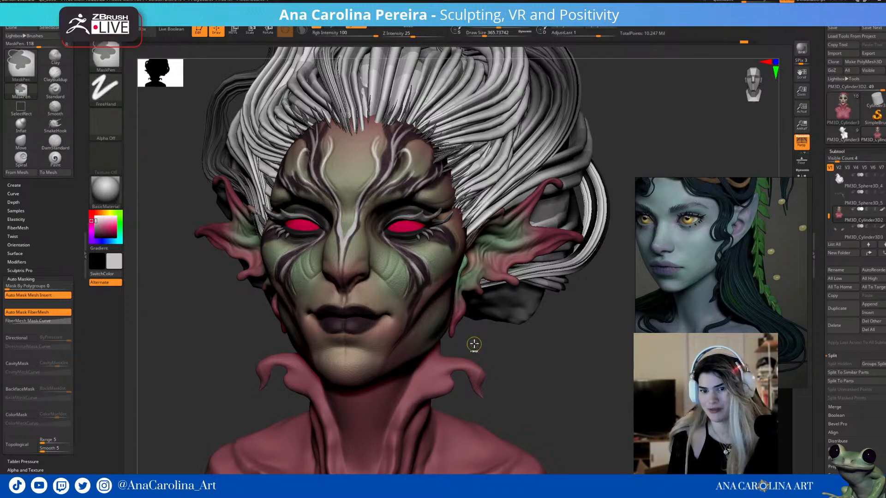
{"action": "key", "text": "ctrl"}
{"action": "key", "text": "ctrl+z"}
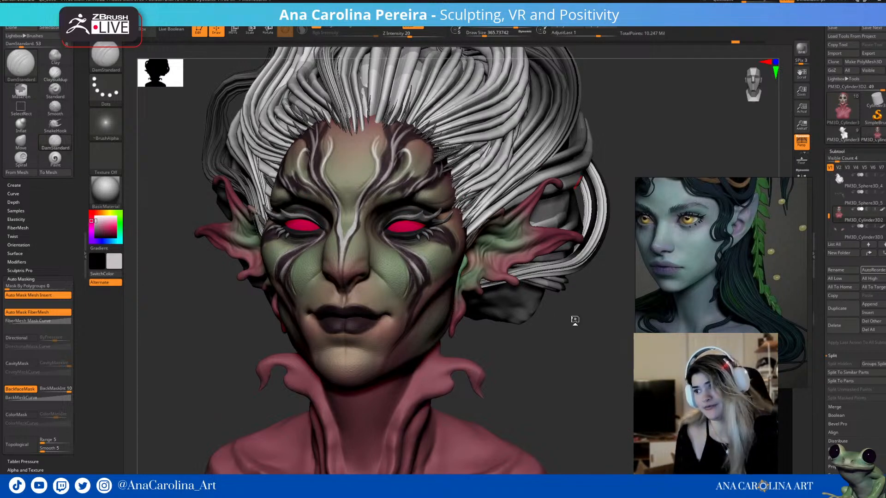
- Switch to the Paint brush and sample the dark plum colour from the facial markings
{"action": "left_click_drag", "start_coordinate": [480, 371], "coordinate": [487, 370]}
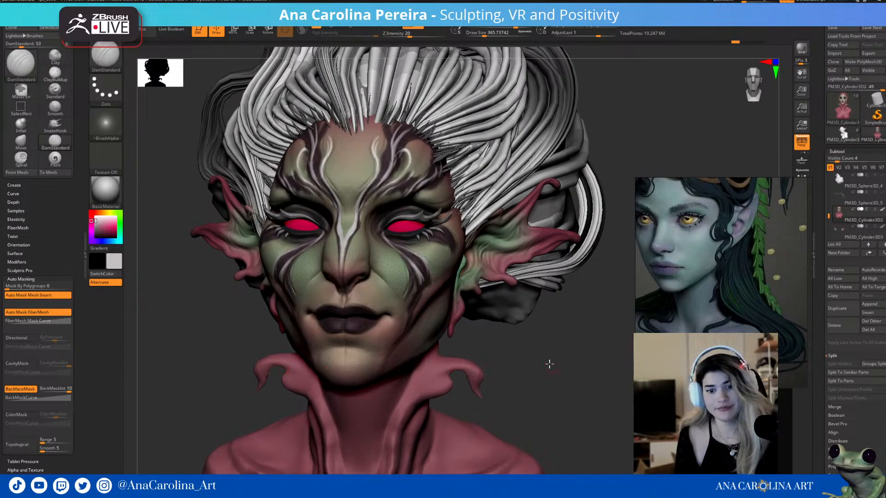
{"action": "left_click_drag", "start_coordinate": [550, 364], "coordinate": [486, 347]}
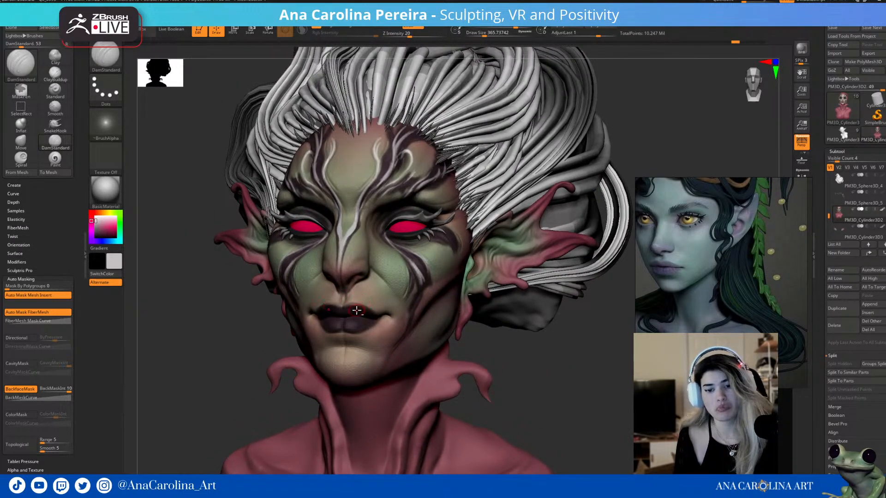
{"action": "key", "text": "b"}
{"action": "key", "text": "p"}
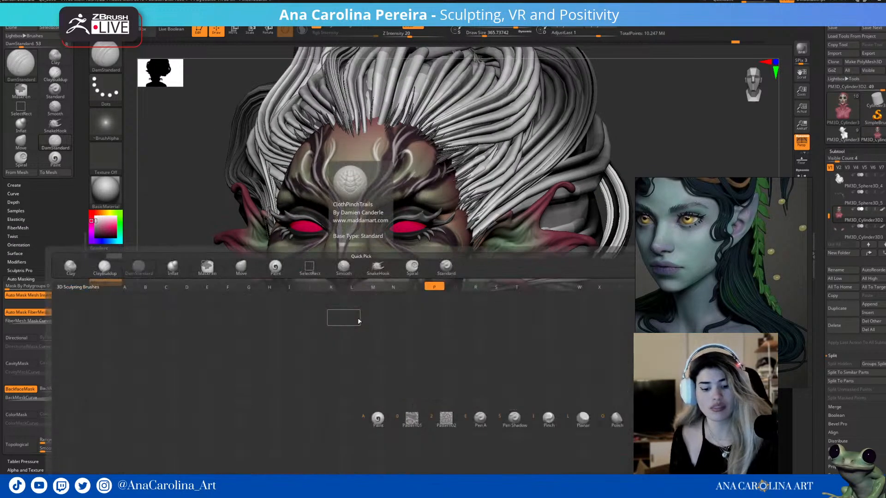
{"action": "key", "text": "a"}
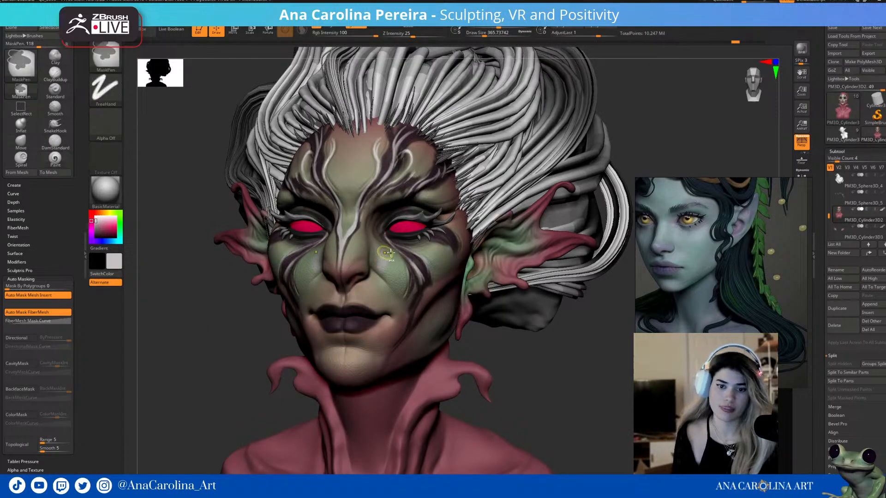
{"action": "key", "text": "c"}
{"action": "key", "text": "s"}
- Try painting dark plum shading along the sides of the nose and over the inner cheeks
{"action": "left_click_drag", "start_coordinate": [386, 231], "coordinate": [378, 248]}
{"action": "key", "text": "ctrl+z"}
{"action": "key", "text": "space"}
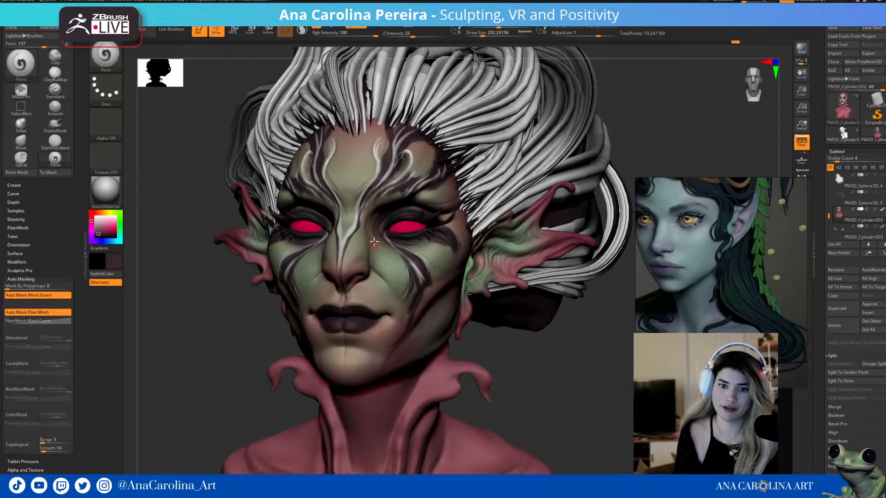
{"action": "mouse_move", "coordinate": [377, 232]}
{"action": "left_mouse_down"}
{"action": "mouse_move", "coordinate": [382, 276]}
{"action": "mouse_move", "coordinate": [367, 277]}
{"action": "mouse_move", "coordinate": [361, 292]}
{"action": "left_mouse_up"}
{"action": "key", "text": "ctrl+z"}
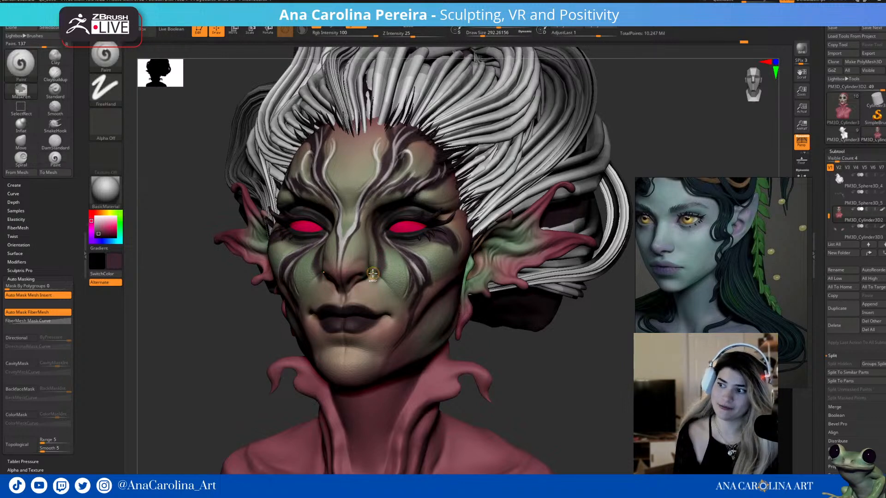
{"action": "key", "text": "ctrl+z"}
{"action": "key", "text": "ctrl+z"}
{"action": "mouse_move", "coordinate": [378, 212]}
{"action": "left_mouse_down"}
{"action": "mouse_move", "coordinate": [376, 229]}
{"action": "mouse_move", "coordinate": [389, 217]}
{"action": "mouse_move", "coordinate": [376, 228]}
{"action": "mouse_move", "coordinate": [373, 258]}
{"action": "mouse_move", "coordinate": [399, 293]}
{"action": "left_mouse_up"}
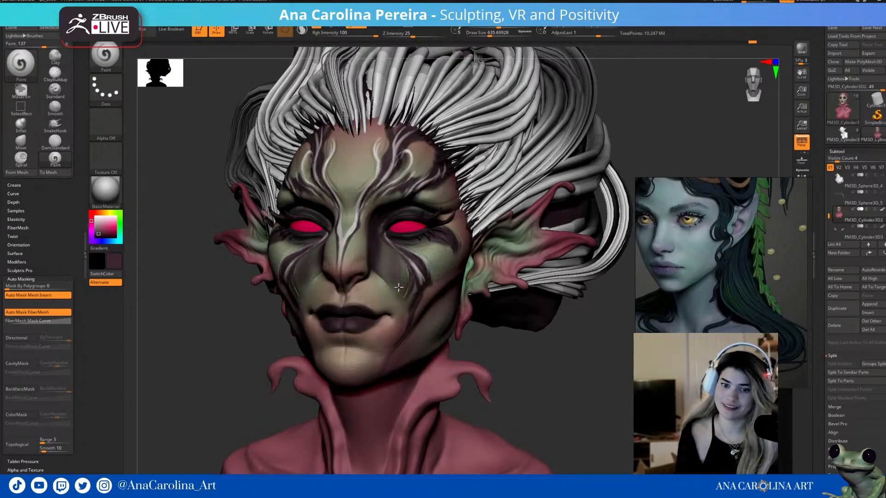
{"action": "key", "text": "ctrl+z"}
- Enlarge the Paint brush to a draw size of about 1619 and shade the outer cheeks and jaw with dark plum
{"action": "key", "text": "space"}
{"action": "mouse_move", "coordinate": [408, 262]}
{"action": "left_mouse_down"}
{"action": "mouse_move", "coordinate": [416, 262]}
{"action": "mouse_move", "coordinate": [396, 257]}
{"action": "left_mouse_up"}
{"action": "key", "text": "space"}
{"action": "key", "text": "ctrl+z"}
{"action": "mouse_move", "coordinate": [382, 223]}
{"action": "left_mouse_down"}
{"action": "mouse_move", "coordinate": [395, 256]}
{"action": "mouse_move", "coordinate": [427, 248]}
{"action": "mouse_move", "coordinate": [444, 231]}
{"action": "left_mouse_up"}
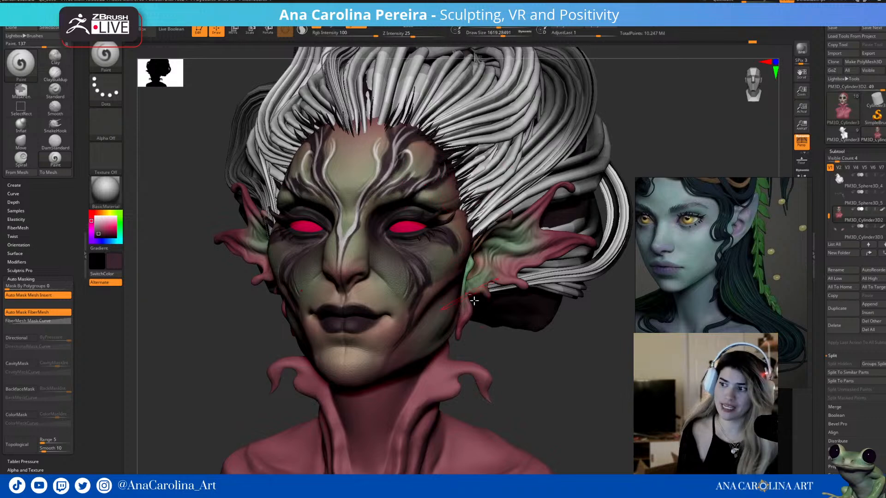
{"action": "key", "text": "ctrl+z"}
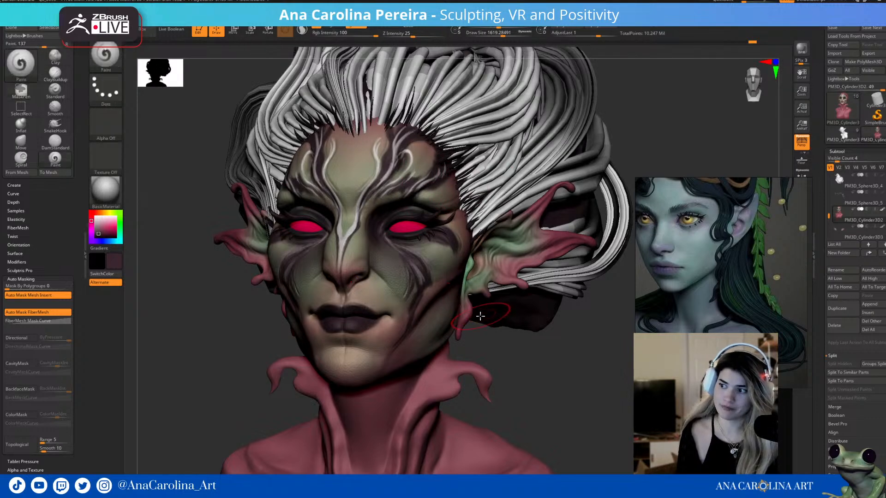
{"action": "key", "text": "ctrl+z"}
{"action": "mouse_move", "coordinate": [502, 346]}
{"action": "left_mouse_down"}
{"action": "mouse_move", "coordinate": [526, 344]}
{"action": "mouse_move", "coordinate": [452, 337]}
{"action": "left_mouse_up"}
{"action": "mouse_move", "coordinate": [452, 269]}
{"action": "left_mouse_down"}
{"action": "mouse_move", "coordinate": [417, 325]}
{"action": "mouse_move", "coordinate": [376, 358]}
{"action": "mouse_move", "coordinate": [397, 361]}
{"action": "left_mouse_up"}
{"action": "left_click_drag", "start_coordinate": [506, 394], "coordinate": [484, 391]}
{"action": "mouse_move", "coordinate": [549, 387]}
{"action": "left_mouse_down"}
{"action": "mouse_move", "coordinate": [543, 383]}
{"action": "mouse_move", "coordinate": [561, 382]}
{"action": "left_mouse_up"}
{"action": "left_click_drag", "start_coordinate": [456, 291], "coordinate": [407, 354]}
{"action": "left_click_drag", "start_coordinate": [446, 325], "coordinate": [408, 362]}
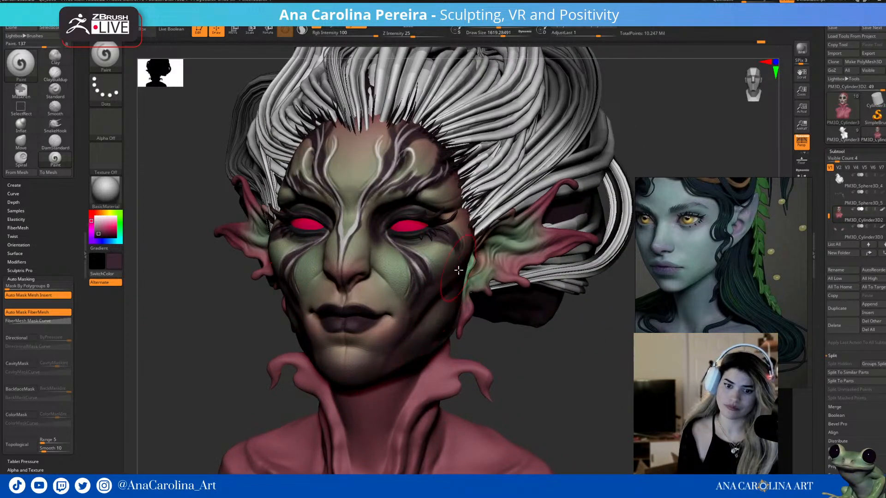
- Sample green from the face and paint it down the front of the neck below the chin
{"action": "mouse_move", "coordinate": [516, 362]}
{"action": "left_mouse_down"}
{"action": "mouse_move", "coordinate": [526, 368]}
{"action": "mouse_move", "coordinate": [503, 350]}
{"action": "mouse_move", "coordinate": [492, 358]}
{"action": "mouse_move", "coordinate": [489, 295]}
{"action": "left_mouse_up"}
{"action": "key", "text": "c"}
{"action": "mouse_move", "coordinate": [369, 350]}
{"action": "left_mouse_down"}
{"action": "mouse_move", "coordinate": [382, 326]}
{"action": "mouse_move", "coordinate": [374, 320]}
{"action": "left_mouse_up"}
{"action": "left_click_drag", "start_coordinate": [500, 317], "coordinate": [494, 266]}
{"action": "key", "text": "ctrl+z"}
{"action": "mouse_move", "coordinate": [319, 310]}
{"action": "left_mouse_down"}
{"action": "mouse_move", "coordinate": [311, 304]}
{"action": "mouse_move", "coordinate": [343, 322]}
{"action": "mouse_move", "coordinate": [339, 463]}
{"action": "left_mouse_up"}
{"action": "left_click_drag", "start_coordinate": [526, 385], "coordinate": [462, 422]}
- Blend the neck and collar folds with colours sampled from the bust, finishing with the body's pink
{"action": "key", "text": "c"}
{"action": "mouse_move", "coordinate": [414, 318]}
{"action": "left_mouse_down"}
{"action": "mouse_move", "coordinate": [356, 395]}
{"action": "mouse_move", "coordinate": [330, 453]}
{"action": "left_mouse_up"}
{"action": "key", "text": "c"}
{"action": "mouse_move", "coordinate": [432, 308]}
{"action": "left_mouse_down"}
{"action": "mouse_move", "coordinate": [341, 465]}
{"action": "mouse_move", "coordinate": [323, 477]}
{"action": "left_mouse_up"}
{"action": "left_click_drag", "start_coordinate": [566, 381], "coordinate": [544, 377]}
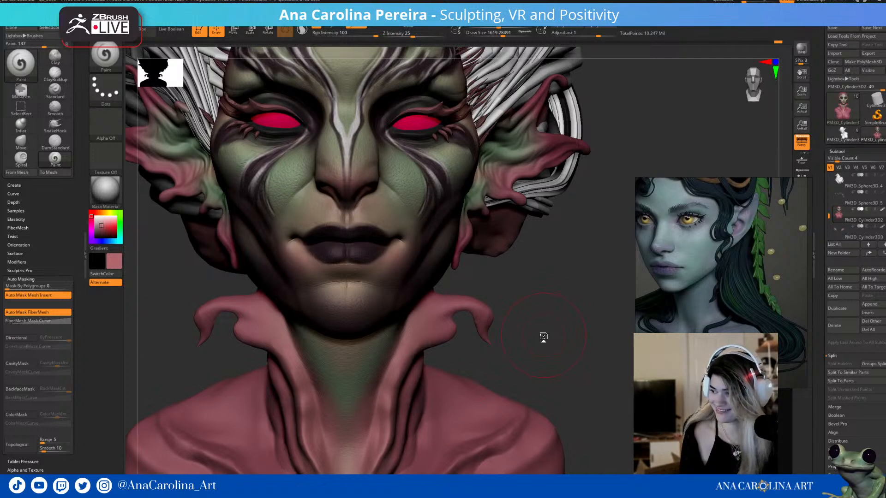
{"action": "left_click_drag", "start_coordinate": [510, 321], "coordinate": [511, 319]}
{"action": "left_click_drag", "start_coordinate": [522, 305], "coordinate": [494, 272], "text": "alt"}
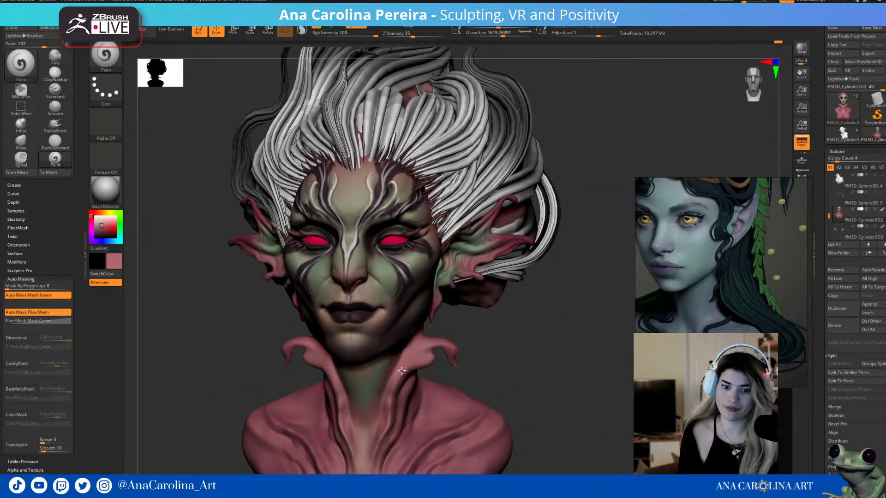
- Choose a dark green and paint the flared collar and its folds down to the upper chest
{"action": "key", "text": "c"}
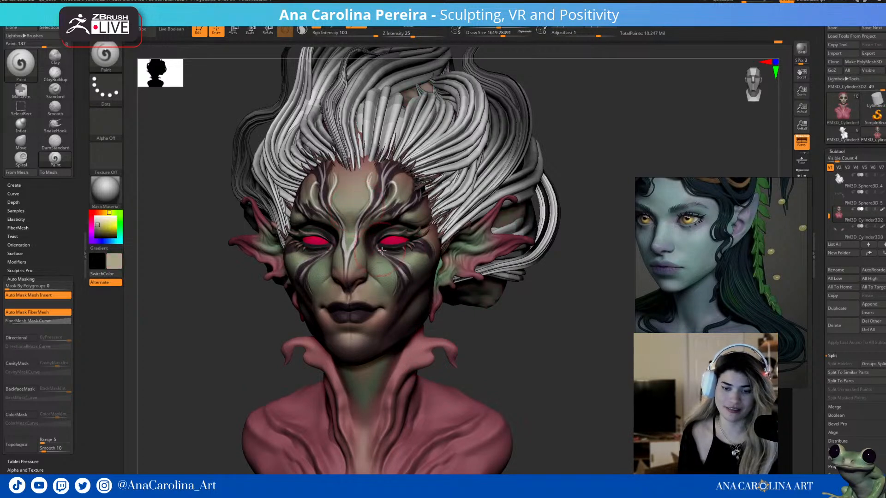
{"action": "mouse_move", "coordinate": [439, 342]}
{"action": "left_mouse_down"}
{"action": "mouse_move", "coordinate": [400, 368]}
{"action": "mouse_move", "coordinate": [384, 425]}
{"action": "left_mouse_up"}
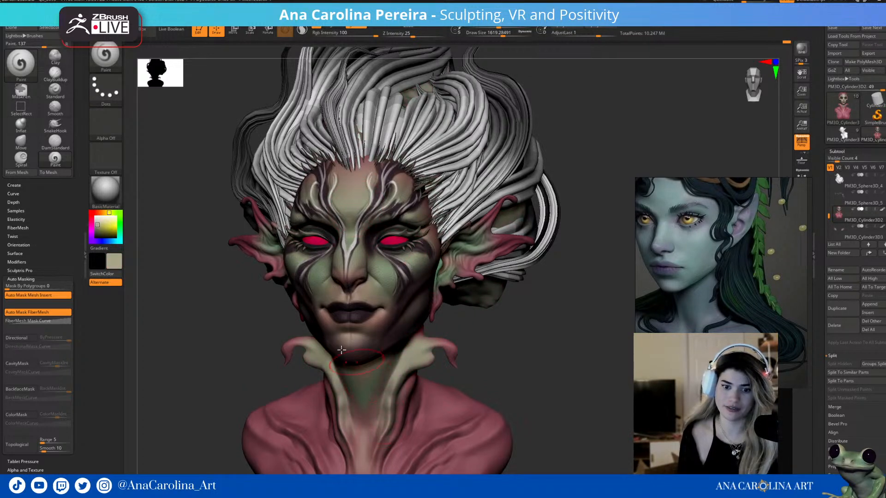
{"action": "left_click", "coordinate": [120, 225]}
{"action": "left_click_drag", "start_coordinate": [123, 216], "coordinate": [101, 233]}
{"action": "mouse_move", "coordinate": [435, 359]}
{"action": "left_mouse_down"}
{"action": "mouse_move", "coordinate": [437, 344]}
{"action": "mouse_move", "coordinate": [415, 365]}
{"action": "mouse_move", "coordinate": [443, 341]}
{"action": "mouse_move", "coordinate": [451, 359]}
{"action": "mouse_move", "coordinate": [442, 337]}
{"action": "left_mouse_up"}
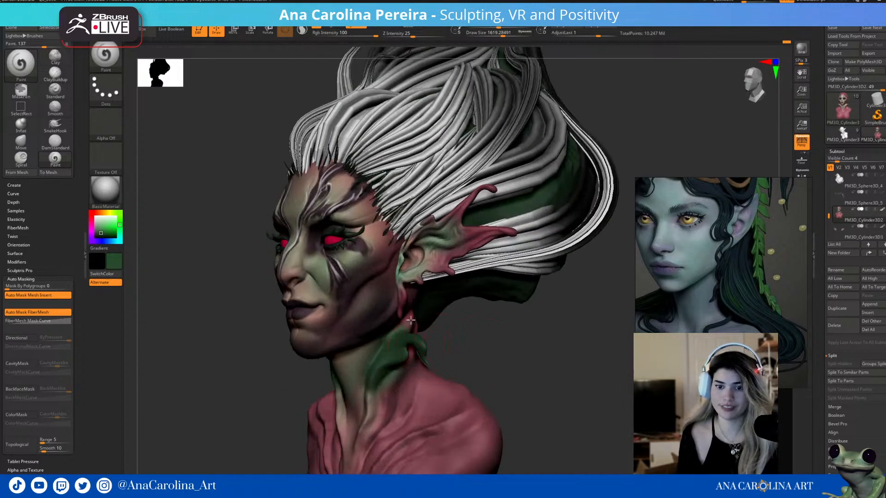
{"action": "left_click_drag", "start_coordinate": [374, 383], "coordinate": [354, 466]}
{"action": "left_click_drag", "start_coordinate": [456, 307], "coordinate": [525, 306]}
- Enlarge the Paint brush to a draw size of about 4551 and cover the chest and inner shoulders with dark green
{"action": "key", "text": "space"}
{"action": "left_click_drag", "start_coordinate": [510, 305], "coordinate": [524, 318]}
{"action": "key", "text": "space"}
{"action": "mouse_move", "coordinate": [411, 352]}
{"action": "left_mouse_down"}
{"action": "mouse_move", "coordinate": [425, 351]}
{"action": "mouse_move", "coordinate": [410, 343]}
{"action": "mouse_move", "coordinate": [397, 410]}
{"action": "mouse_move", "coordinate": [450, 343]}
{"action": "left_mouse_up"}
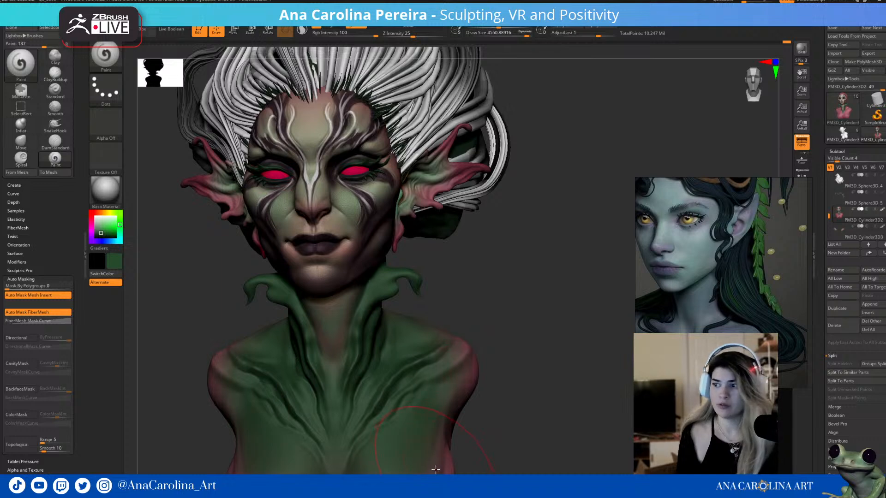
{"action": "left_click_drag", "start_coordinate": [530, 336], "coordinate": [524, 388], "text": "alt"}
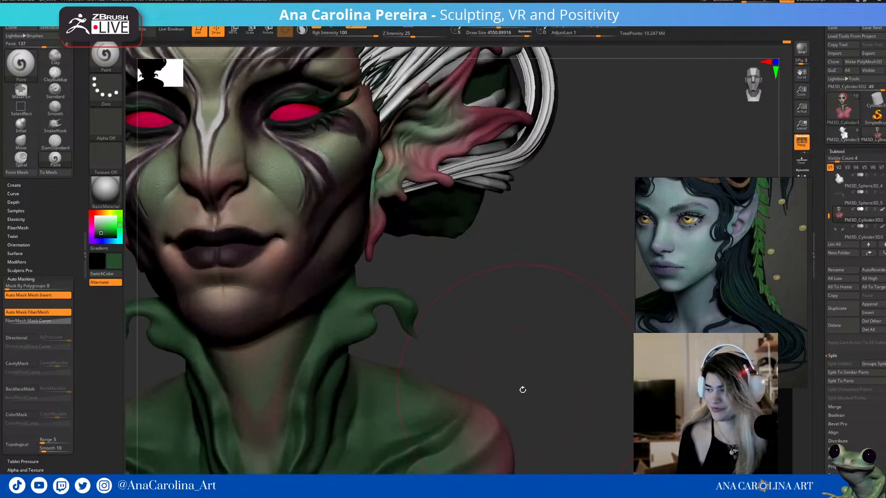
- Reduce the draw size to about 720 and compare the bust without and with the dark green chest paint, keeping the green
{"action": "mouse_move", "coordinate": [529, 349]}
{"action": "left_mouse_down"}
{"action": "mouse_move", "coordinate": [514, 344]}
{"action": "mouse_move", "coordinate": [549, 374]}
{"action": "left_mouse_up"}
{"action": "key", "text": "space"}
{"action": "left_click_drag", "start_coordinate": [472, 219], "coordinate": [452, 198]}
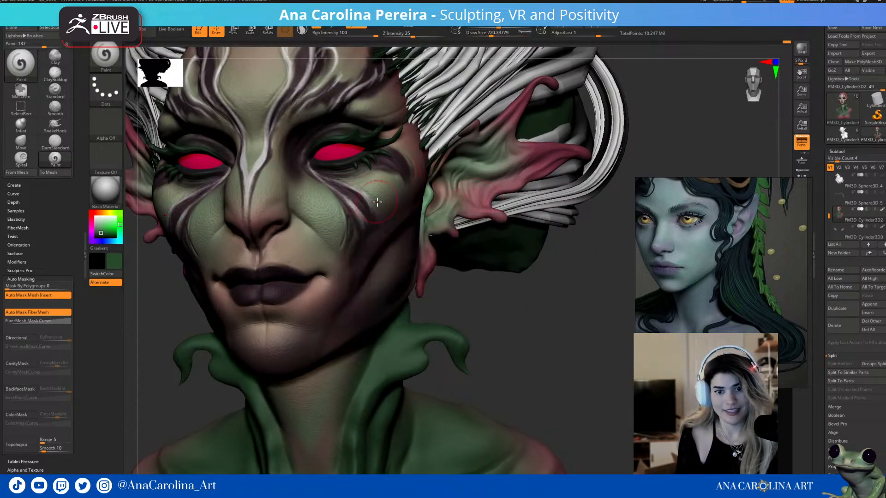
{"action": "key", "text": "ctrl+z"}
{"action": "key", "text": "ctrl+z"}
{"action": "key", "text": "ctrl+z"}
{"action": "left_click_drag", "start_coordinate": [500, 308], "coordinate": [498, 296], "text": "alt"}
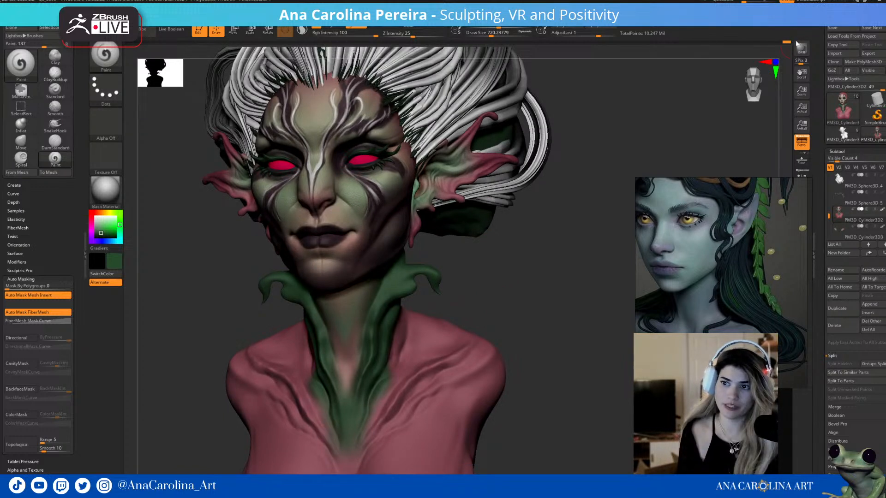
{"action": "key", "text": "ctrl+shift+z"}
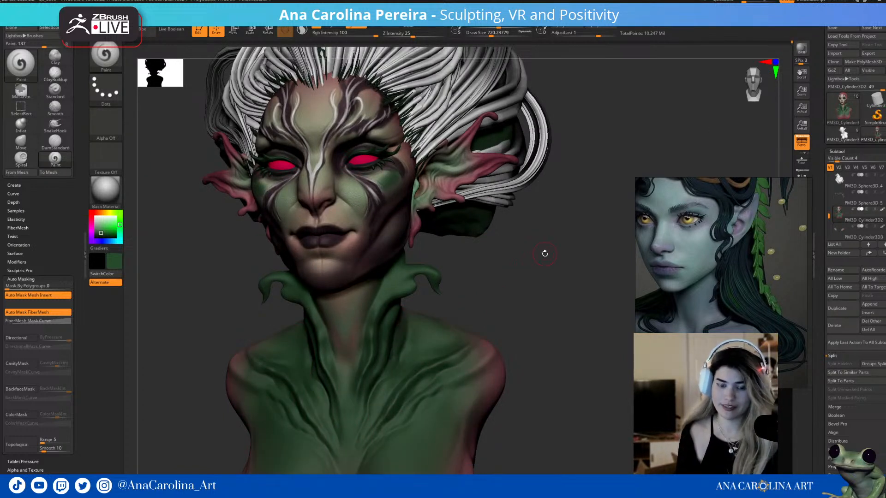
{"action": "mouse_move", "coordinate": [525, 262]}
{"action": "left_mouse_down"}
{"action": "mouse_move", "coordinate": [535, 279]}
{"action": "mouse_move", "coordinate": [526, 300]}
{"action": "mouse_move", "coordinate": [542, 332]}
{"action": "left_mouse_up"}
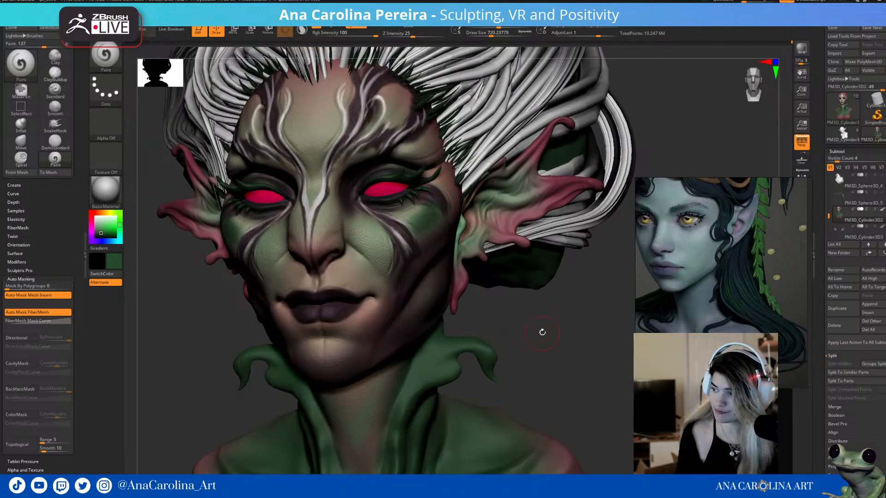